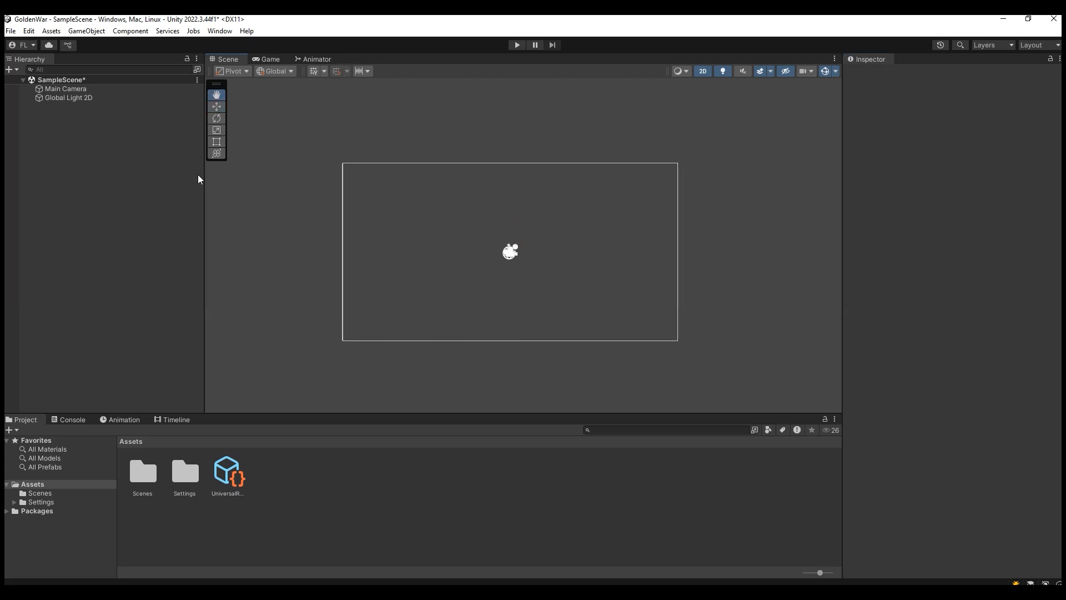
pyautogui.click(218, 103)
pyautogui.click(218, 96)
pyautogui.scroll(2, 498, 275)
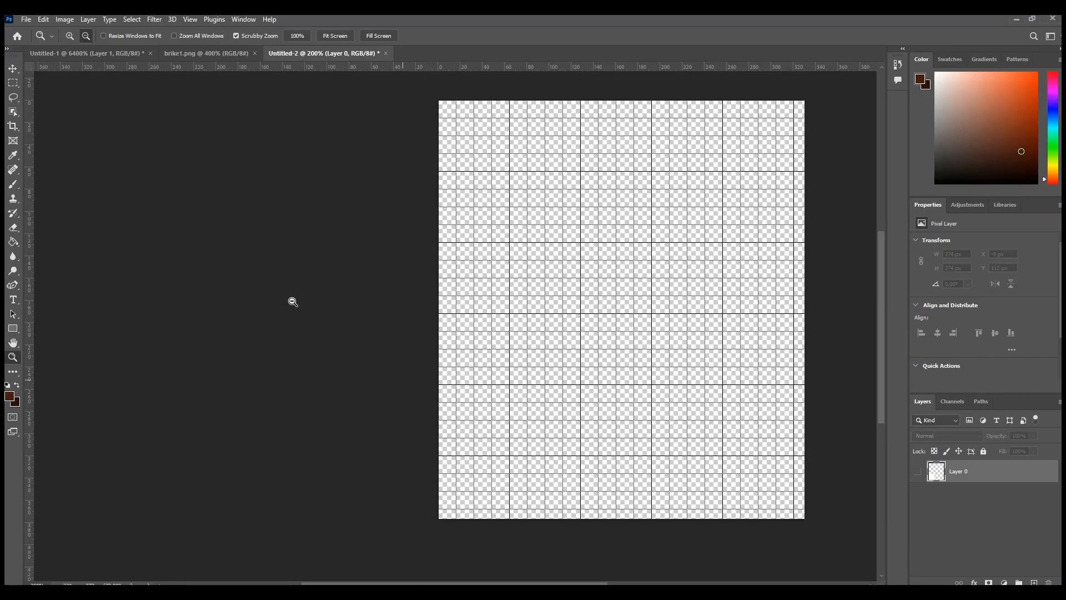
# Step: Switch to Photoshop and set up a new document 128 pixels wide and 128 pixels high with a white background
pyautogui.click(26, 19)
pyautogui.click(36, 31)
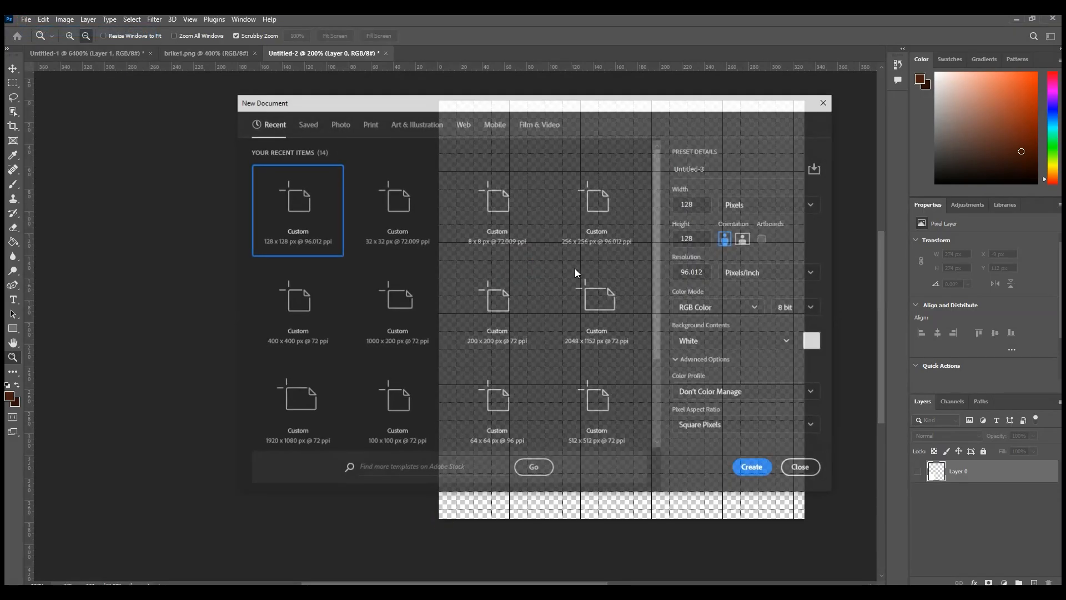
pyautogui.click(699, 207)
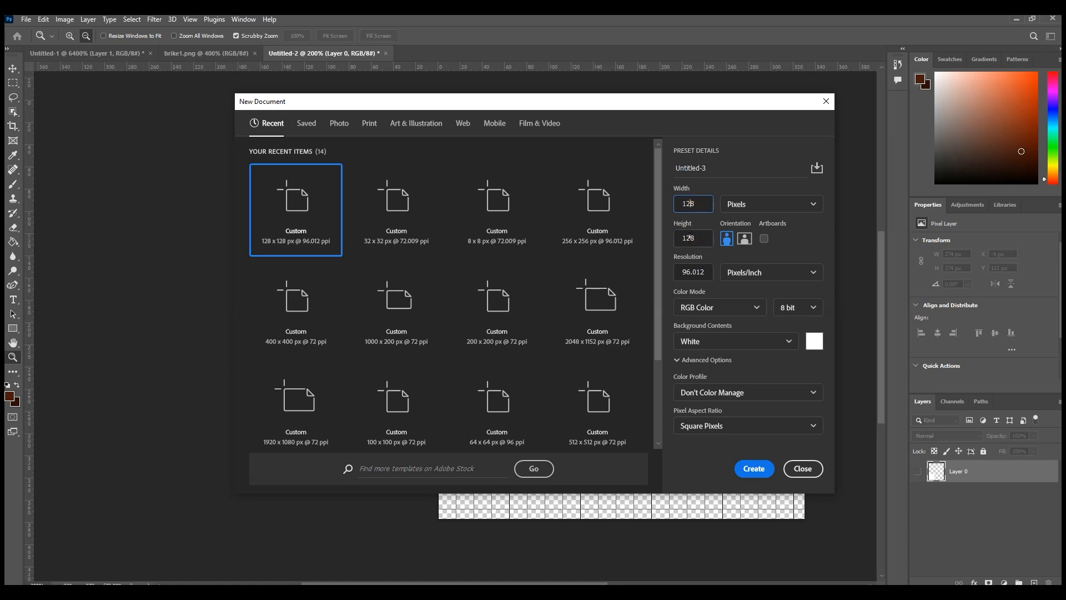
pyautogui.click(693, 240)
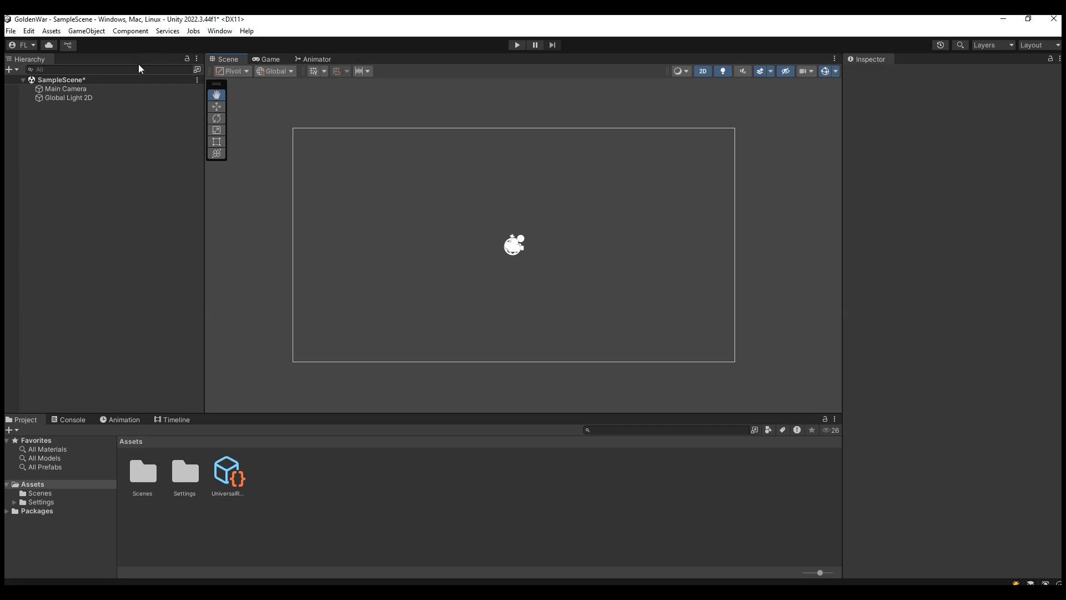
# Step: Switch to Unity and turn on the grid in the Scene view
pyautogui.click(313, 71)
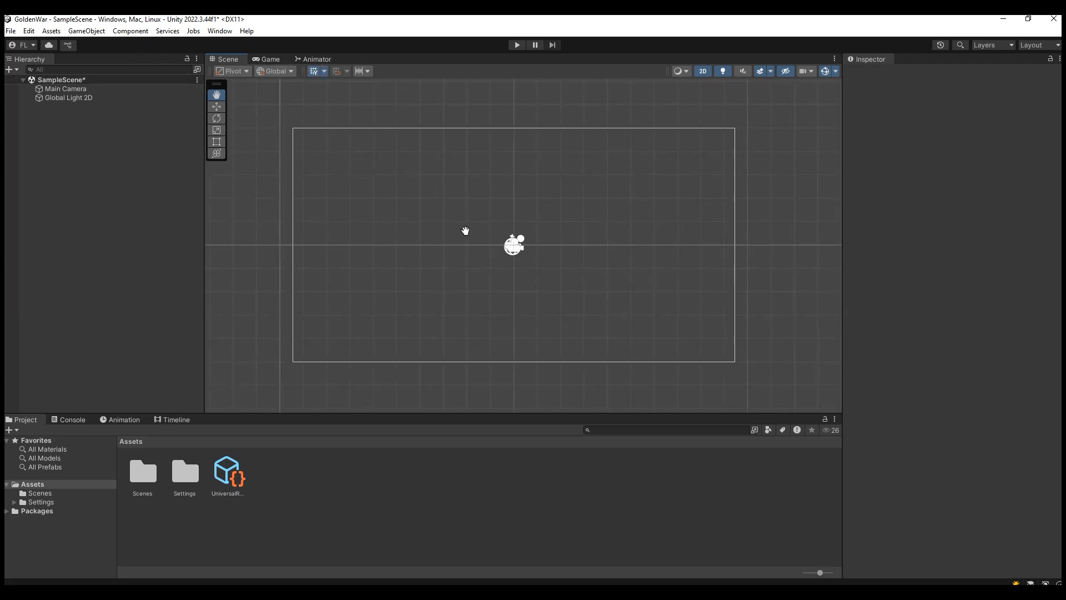
pyautogui.scroll(5, 447, 243)
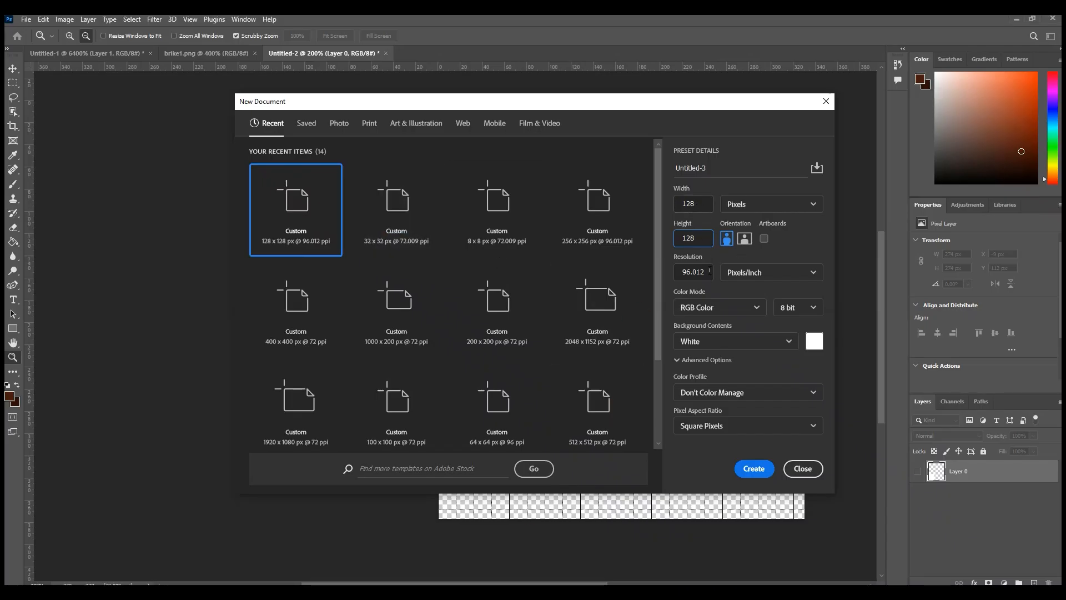
# Step: Switch back to Photoshop, create the 128 × 128 px document and unlock its background layer
pyautogui.click(753, 468)
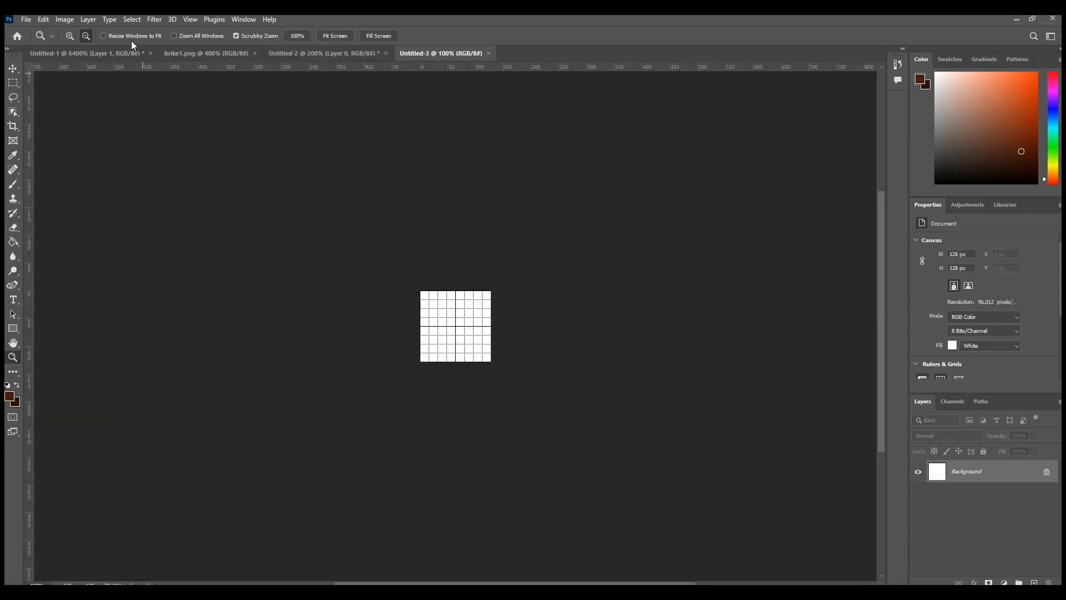
pyautogui.doubleClick(441, 321)
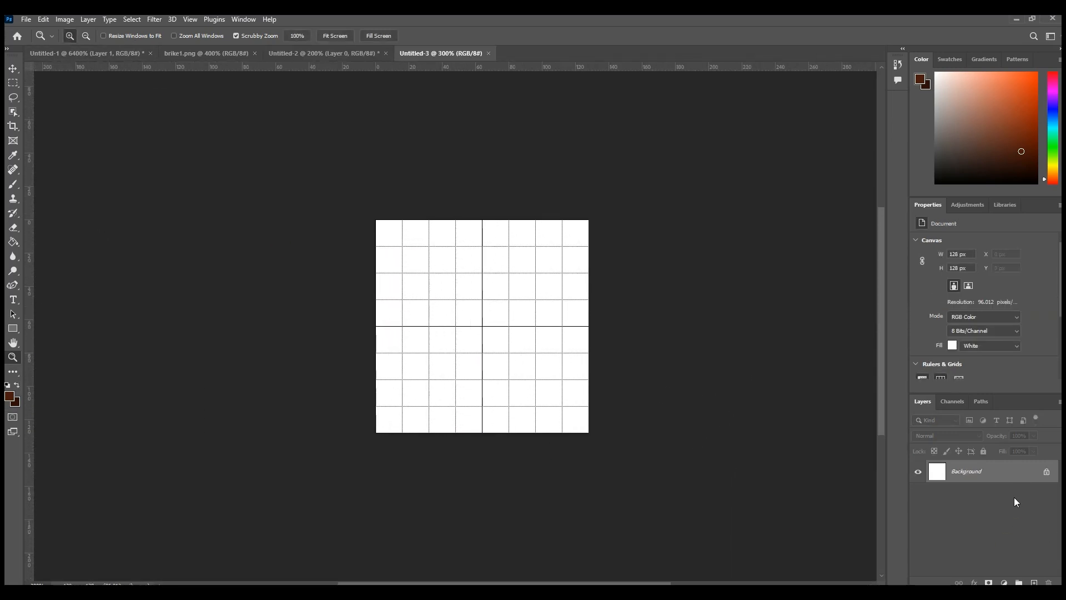
pyautogui.click(1047, 472)
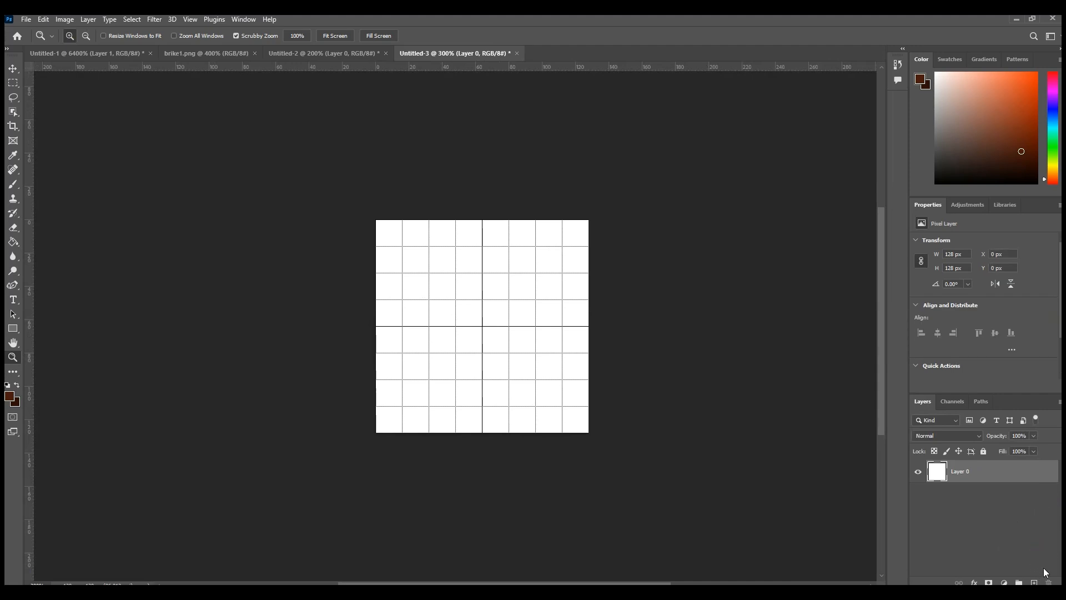
# Step: Add an empty layer above the white Layer 0 and hide Layer 0
pyautogui.click(1034, 583)
pyautogui.click(929, 498)
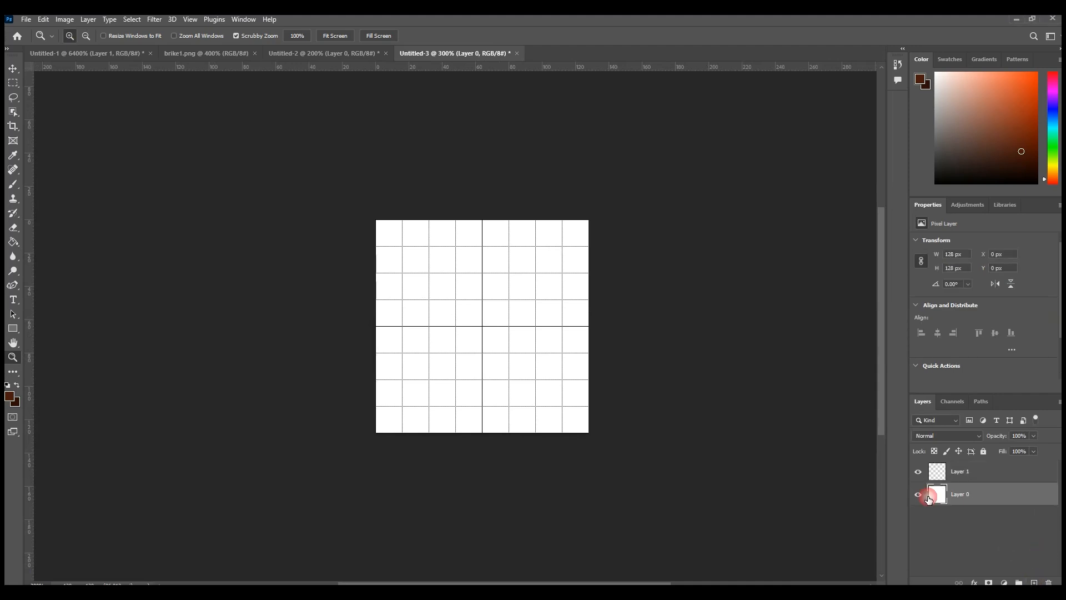
pyautogui.click(918, 495)
pyautogui.scroll(1, 443, 312)
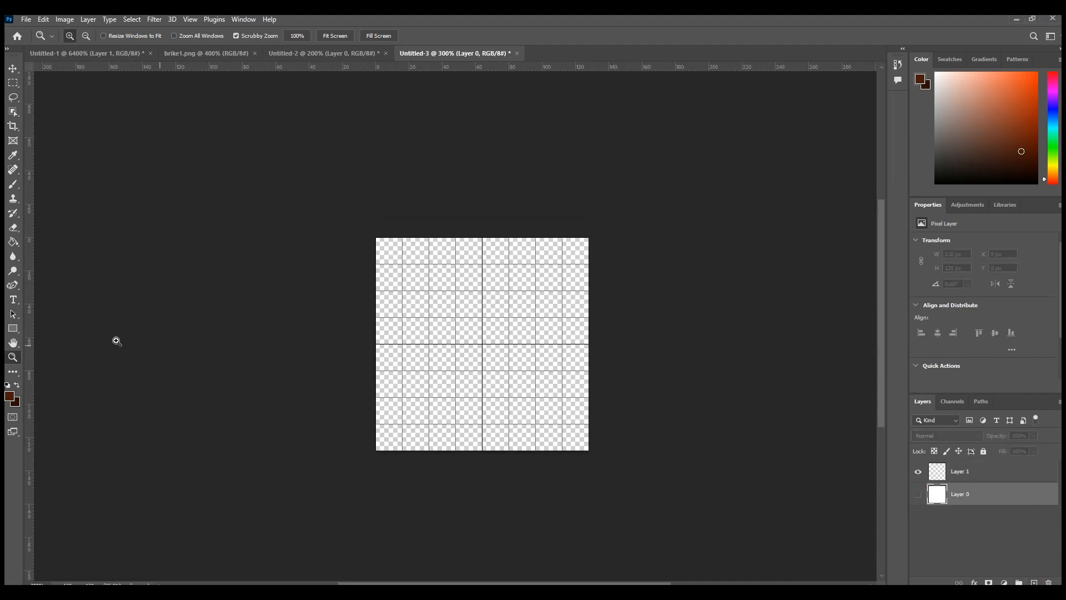
# Step: Set the foreground color to dark teal, #008274
pyautogui.click(540, 330)
pyautogui.click(504, 391)
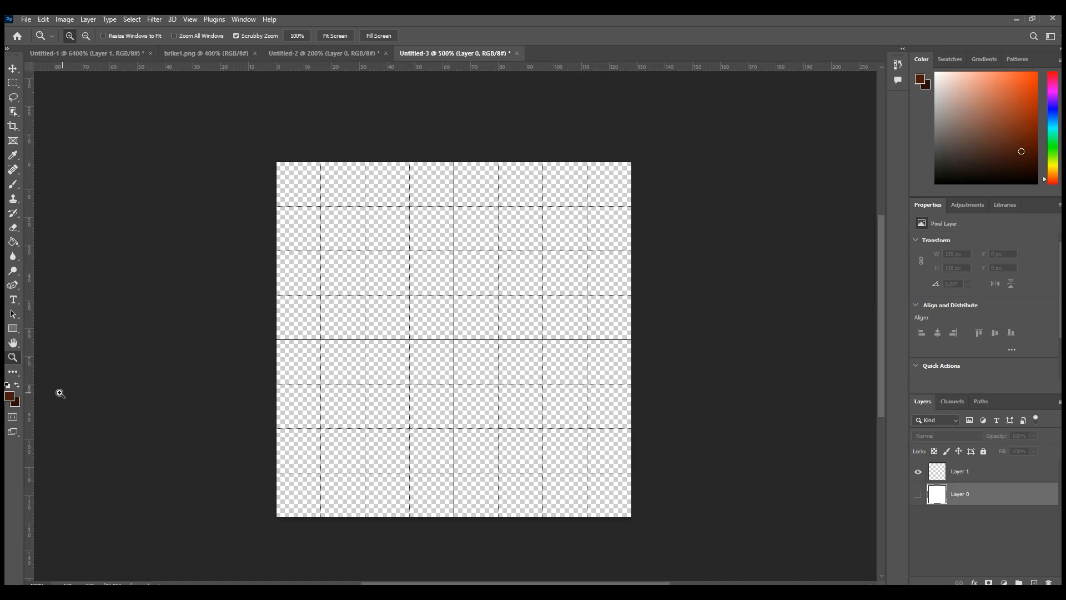
pyautogui.click(10, 397)
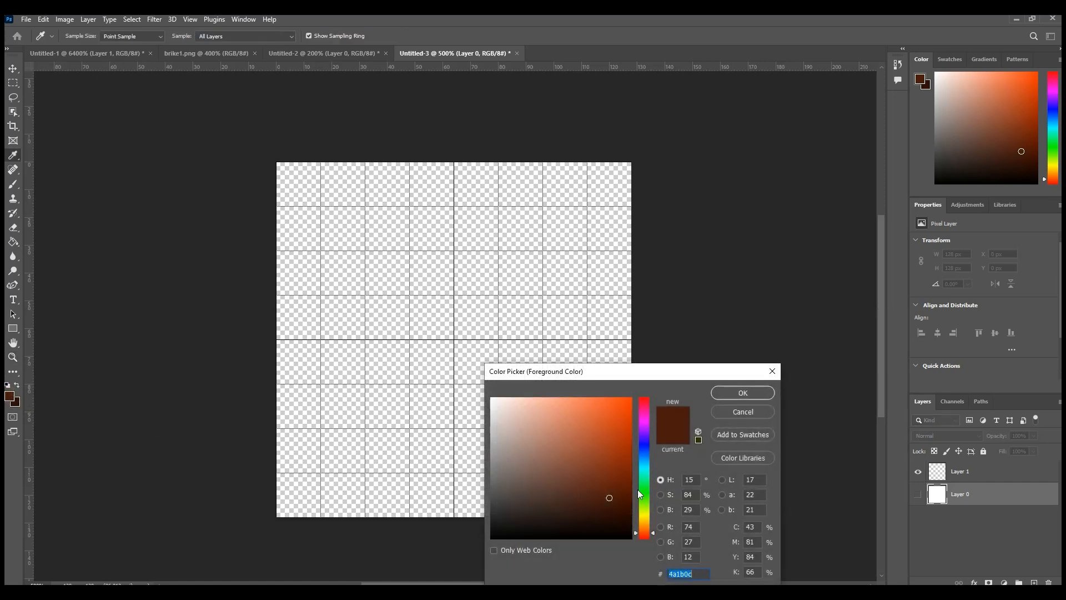
pyautogui.click(644, 470)
pyautogui.moveTo(599, 465); pyautogui.dragTo(633, 466)
pyautogui.click(741, 393)
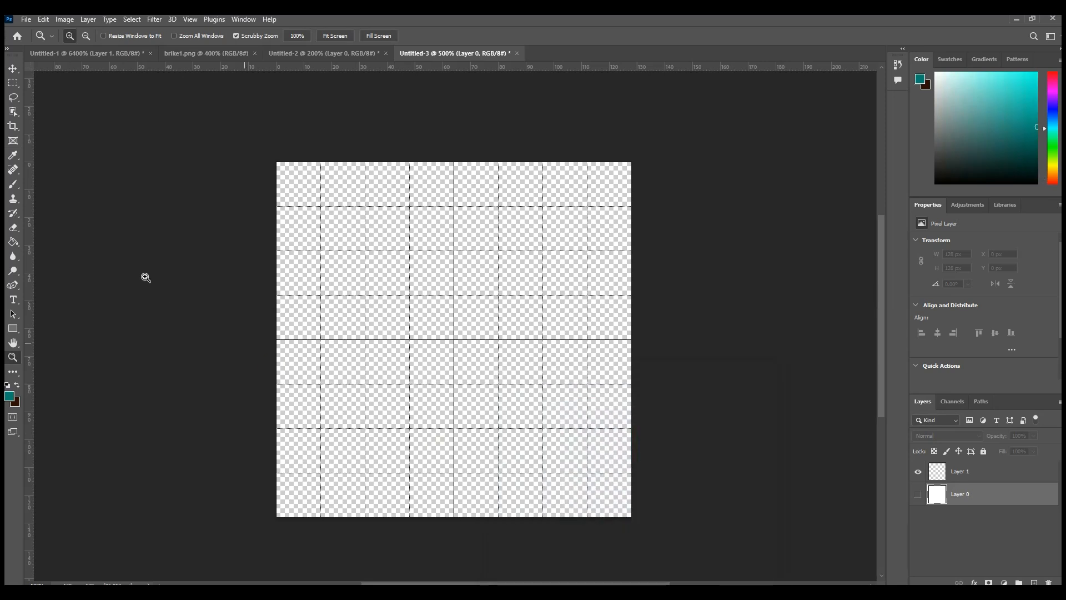
# Step: Fill the whole empty Layer 1 with the dark teal foreground color using the Paint Bucket
pyautogui.click(13, 242)
pyautogui.click(309, 278)
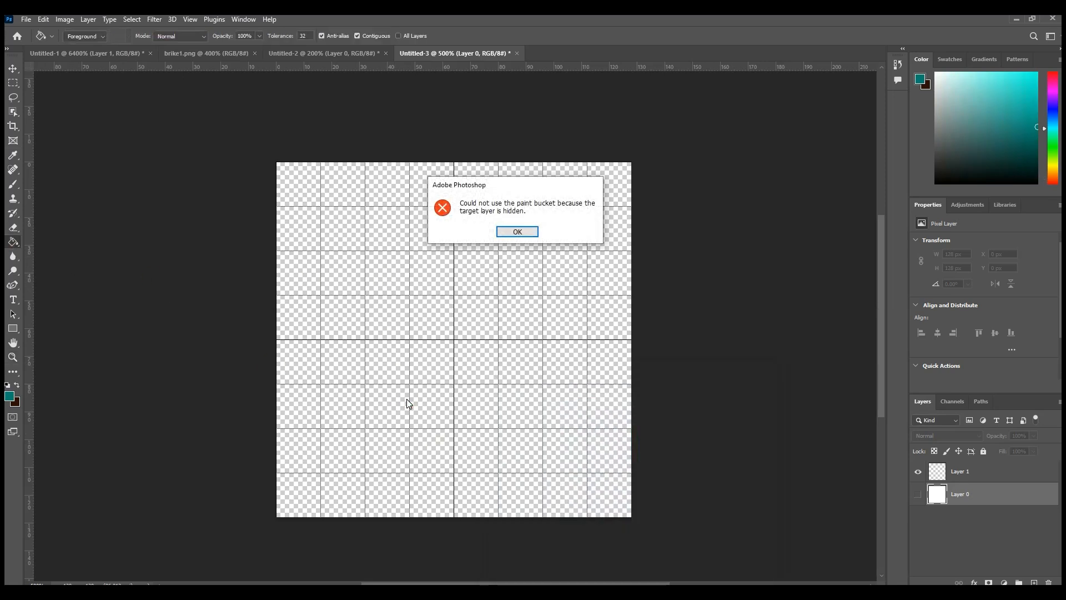
pyautogui.click(516, 231)
pyautogui.click(994, 471)
pyautogui.click(567, 494)
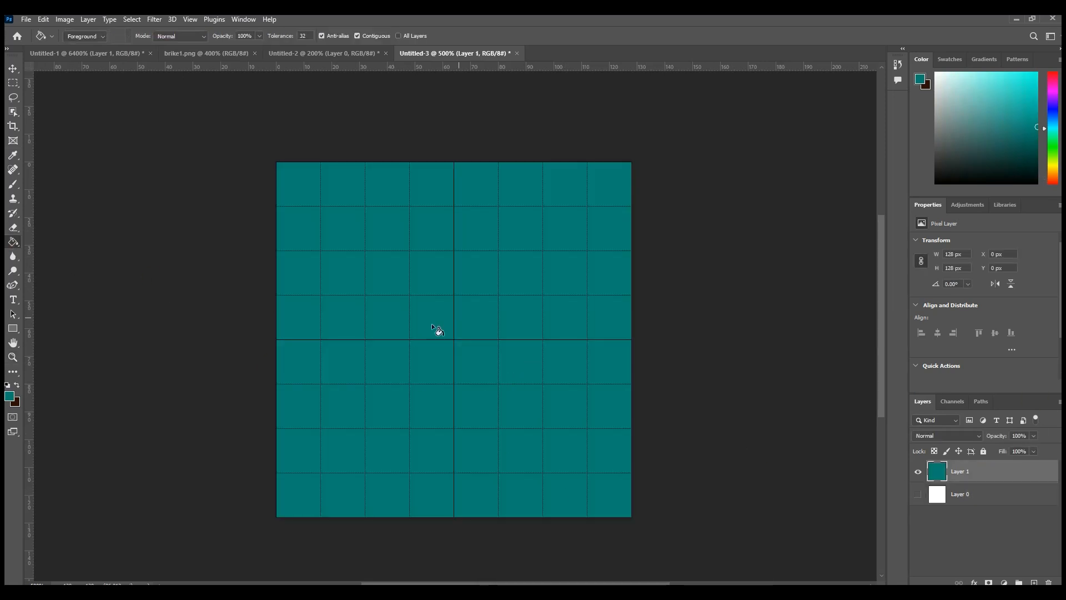
# Step: Set the foreground color to a lighter teal, #23b0a1, and refill Layer 1 with it
pyautogui.click(10, 396)
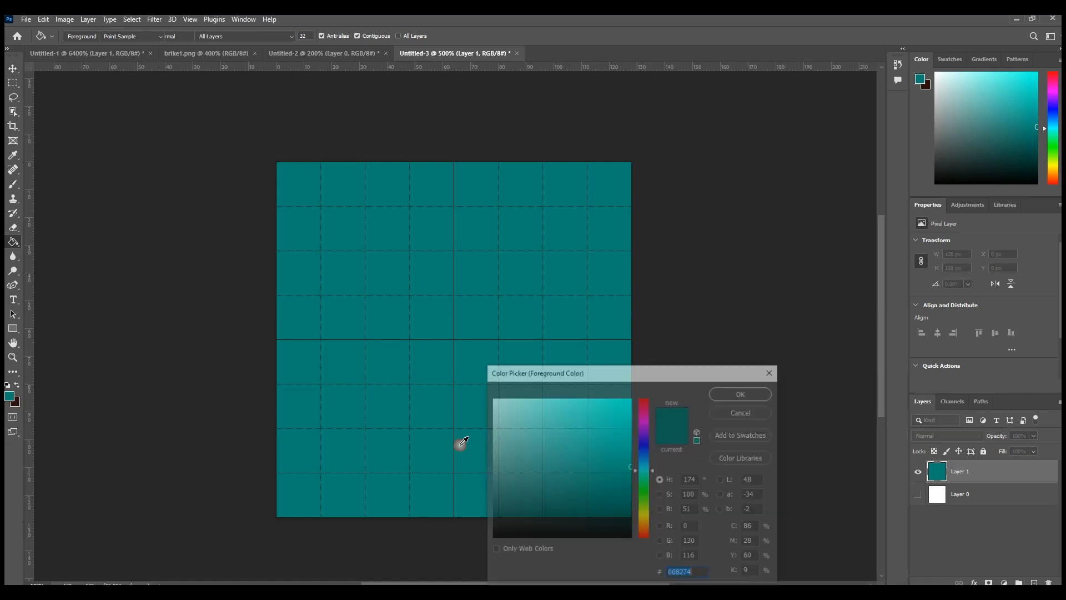
pyautogui.click(741, 393)
pyautogui.click(449, 332)
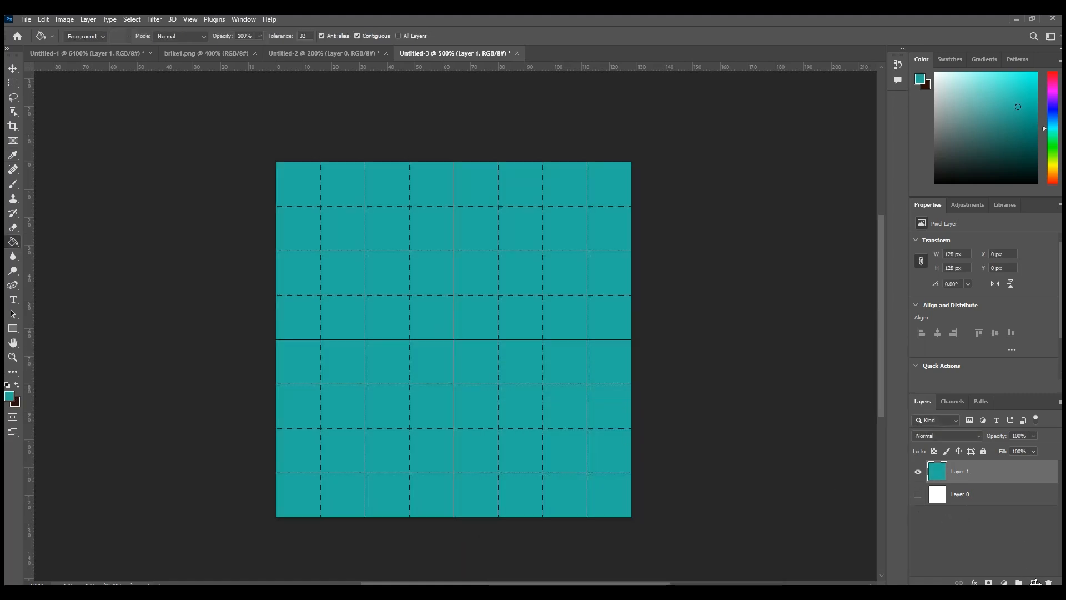
# Step: Add a new empty layer above the teal one and set the foreground color to near-black #292a26
pyautogui.click(1034, 583)
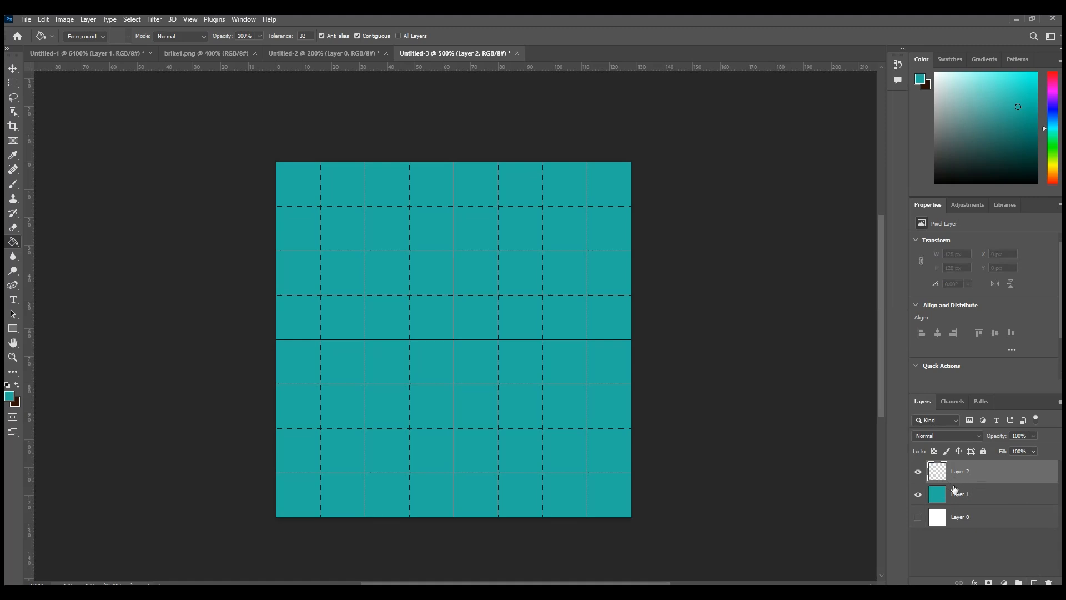
pyautogui.click(10, 396)
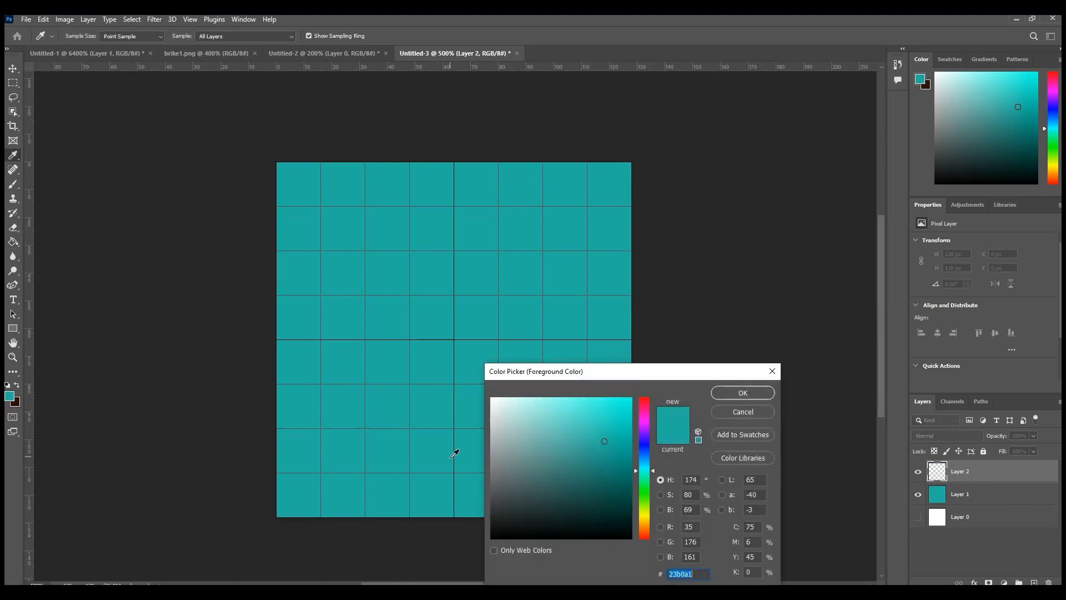
pyautogui.moveTo(646, 512)
pyautogui.mouseDown()
pyautogui.moveTo(645, 493)
pyautogui.moveTo(646, 510)
pyautogui.mouseUp()
pyautogui.click(572, 504)
pyautogui.click(567, 505)
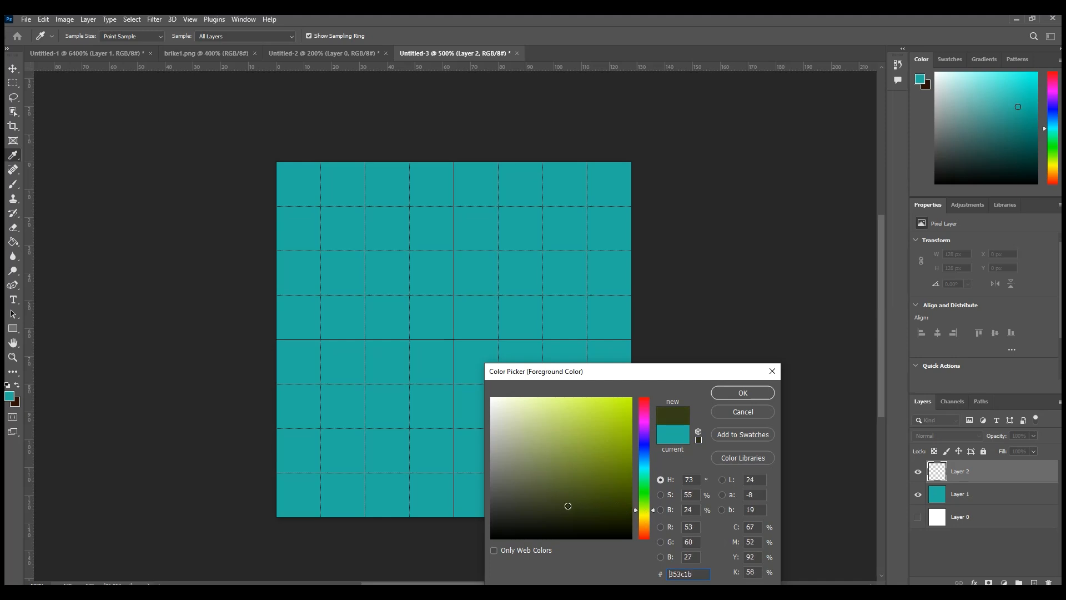
pyautogui.click(501, 516)
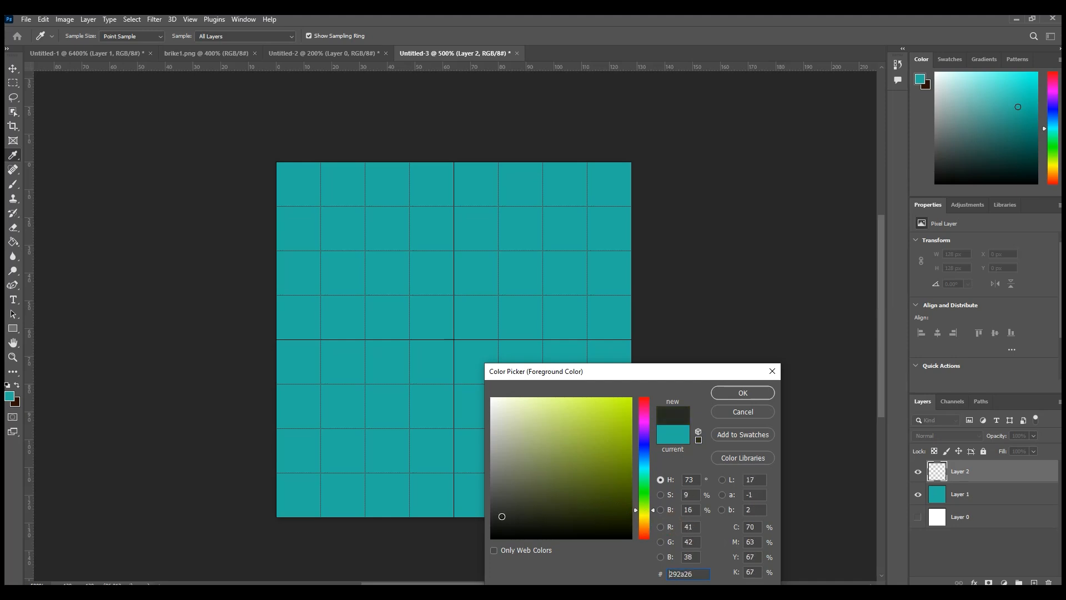
pyautogui.click(722, 399)
# Step: Choose the Brush tool and set its size to 6 px
pyautogui.click(13, 242)
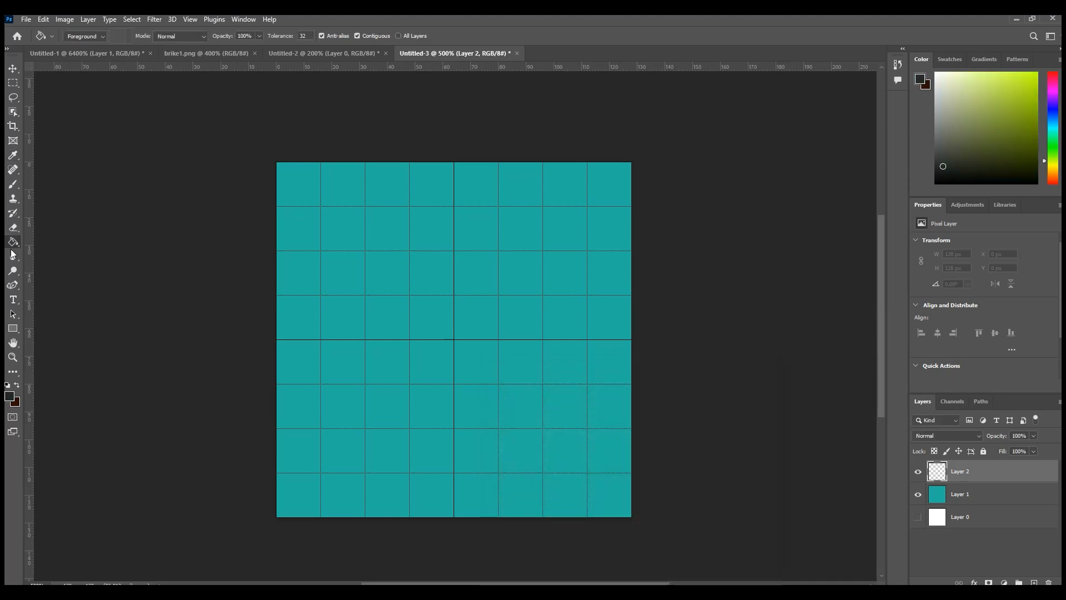
pyautogui.click(13, 184)
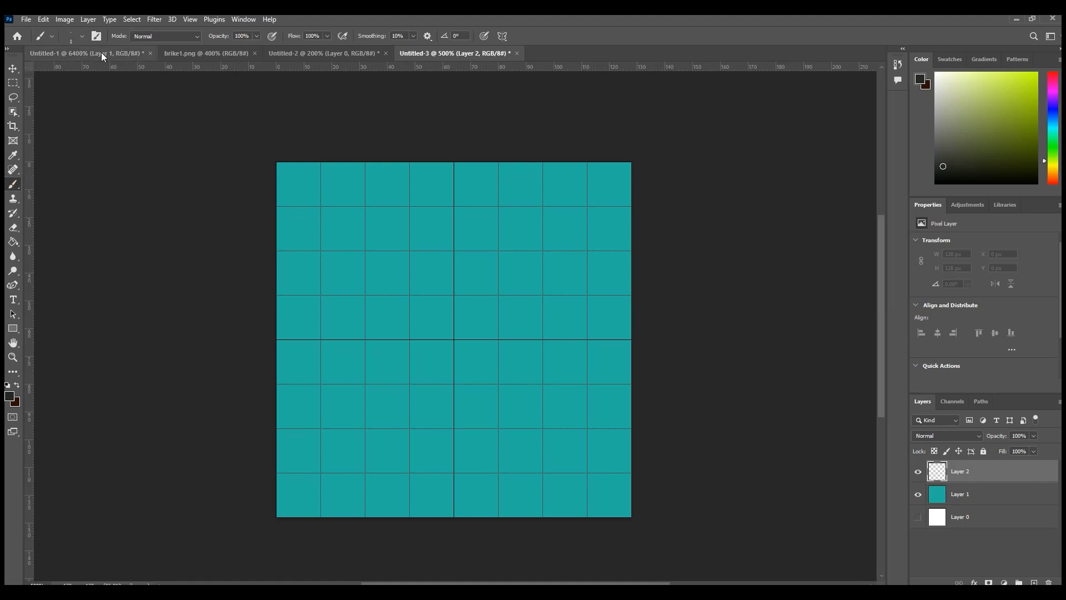
pyautogui.click(81, 37)
pyautogui.moveTo(65, 73); pyautogui.dragTo(66, 73)
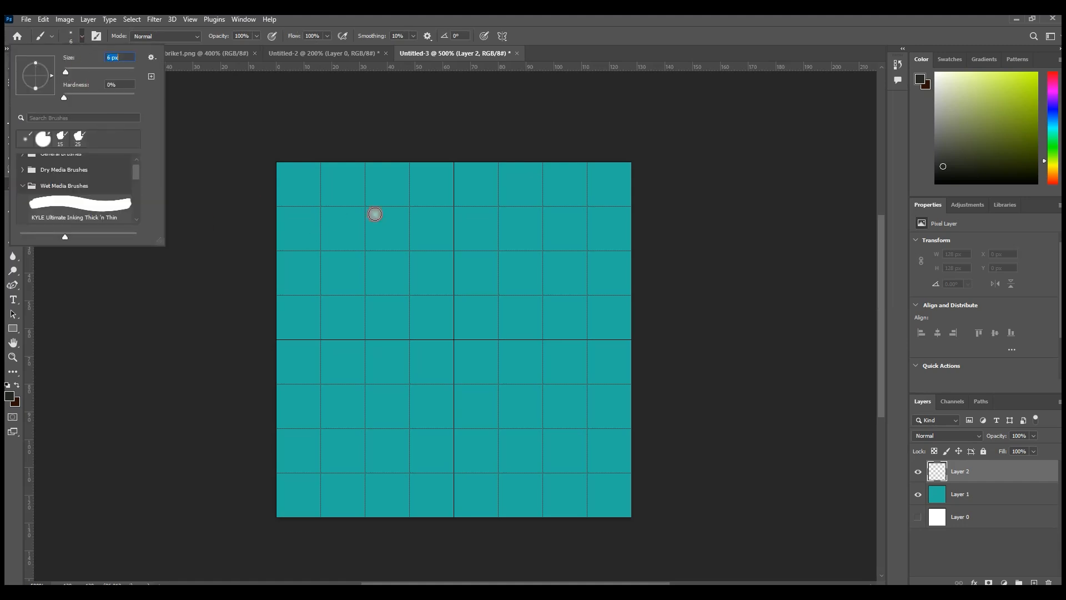
# Step: Paint several intersecting, winding dark lines across the entire teal tile on Layer 2
pyautogui.moveTo(276, 214)
pyautogui.mouseDown()
pyautogui.moveTo(470, 310)
pyautogui.moveTo(261, 340)
pyautogui.moveTo(527, 454)
pyautogui.moveTo(564, 508)
pyautogui.mouseUp()
pyautogui.moveTo(637, 251)
pyautogui.mouseDown()
pyautogui.moveTo(484, 223)
pyautogui.moveTo(385, 225)
pyautogui.moveTo(284, 289)
pyautogui.moveTo(240, 290)
pyautogui.mouseUp()
pyautogui.moveTo(422, 325); pyautogui.dragTo(758, 423)
pyautogui.moveTo(461, 363)
pyautogui.mouseDown()
pyautogui.moveTo(428, 401)
pyautogui.moveTo(272, 482)
pyautogui.mouseUp()
pyautogui.moveTo(509, 161)
pyautogui.mouseDown()
pyautogui.moveTo(554, 226)
pyautogui.moveTo(537, 247)
pyautogui.moveTo(721, 393)
pyautogui.mouseUp()
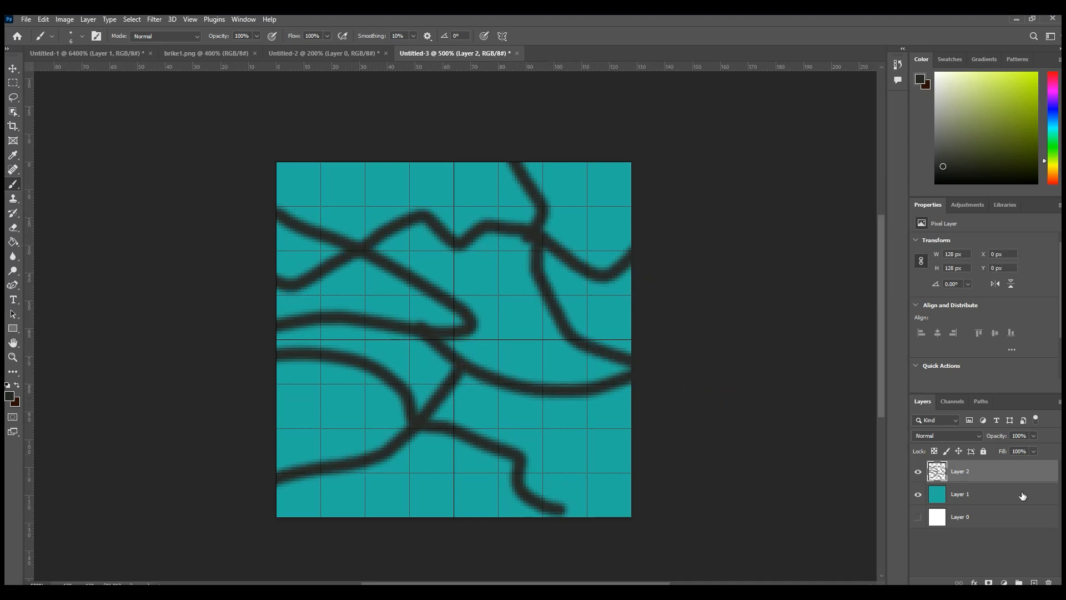
# Step: Merge the painted line layer with the teal Layer 1 into a single layer
pyautogui.keyDown('shift'); pyautogui.click(976, 497); pyautogui.keyUp('shift')
pyautogui.rightClick(978, 495)
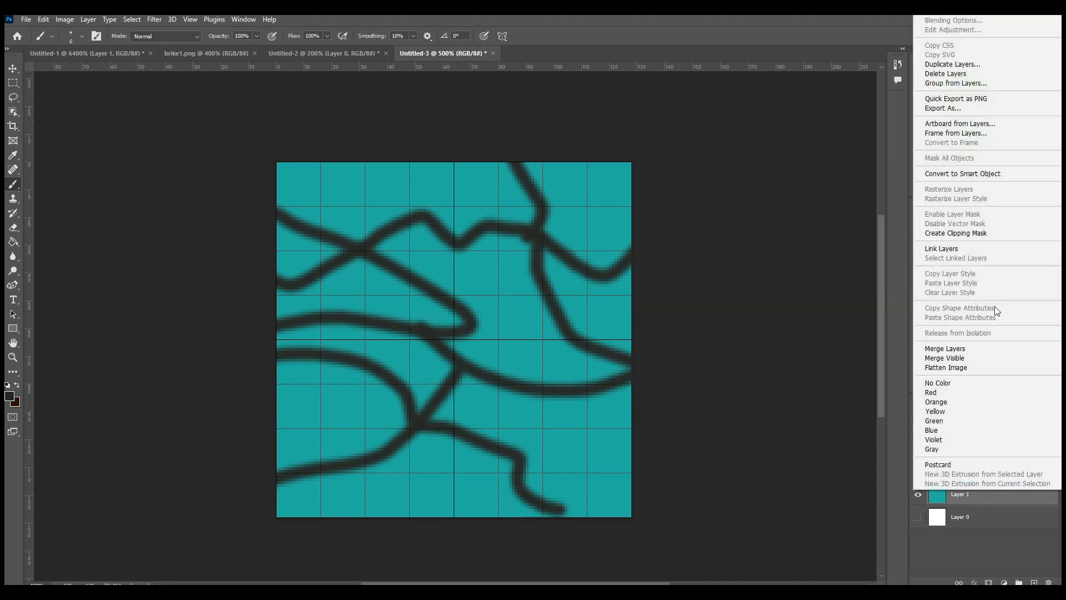
pyautogui.click(978, 349)
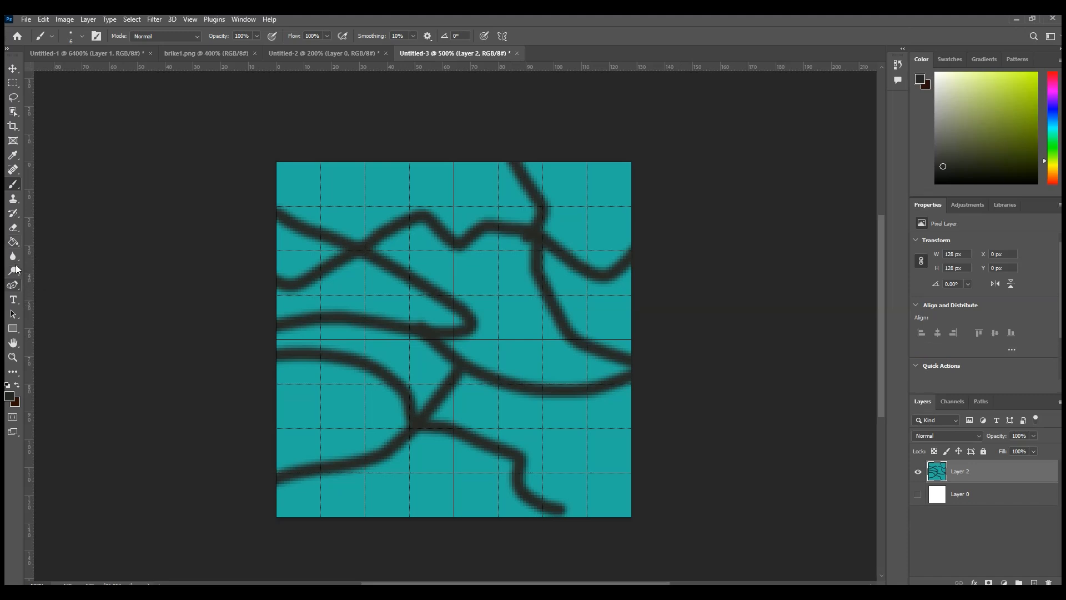
# Step: Extend the canvas on all sides of the tile with the Crop tool, leaving about 248 px to its left and 224 px above it
pyautogui.click(13, 126)
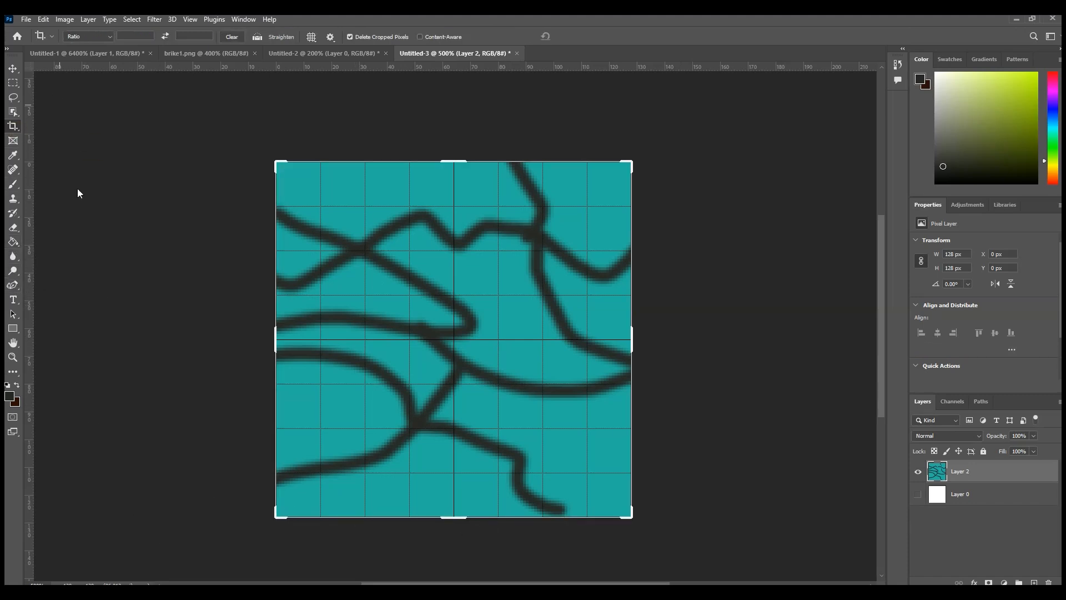
pyautogui.click(13, 357)
pyautogui.click(85, 36)
pyautogui.click(387, 256)
pyautogui.click(387, 255)
pyautogui.click(387, 256)
pyautogui.click(387, 256)
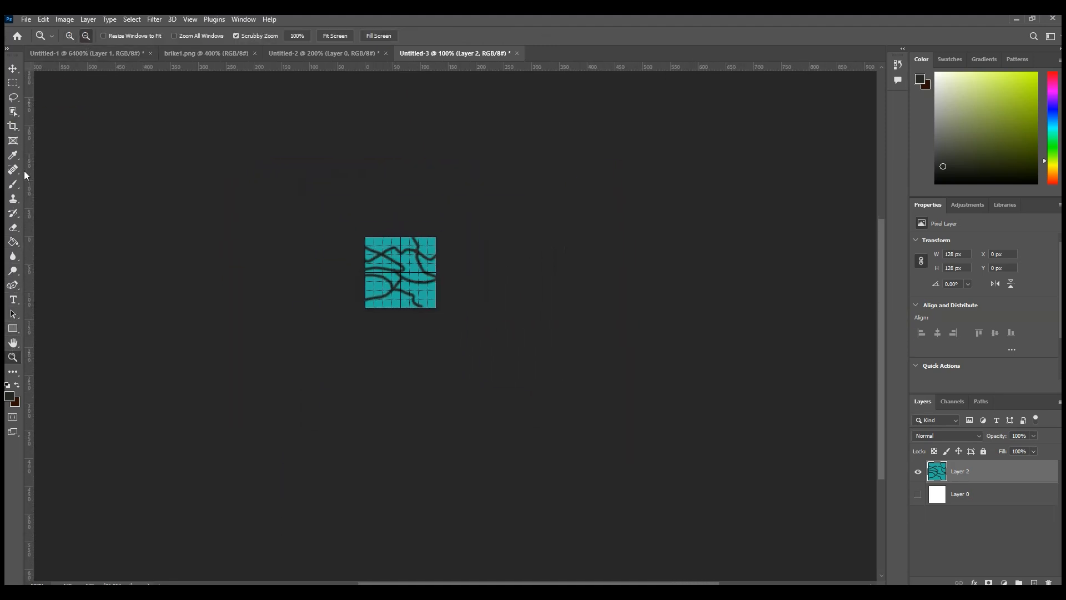
pyautogui.click(13, 68)
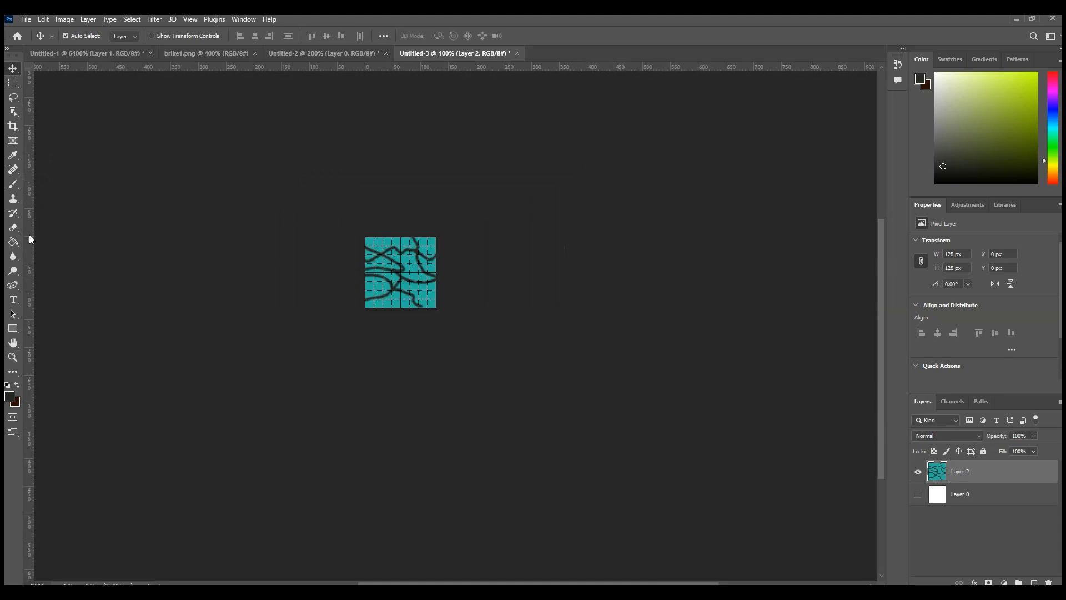
pyautogui.click(12, 126)
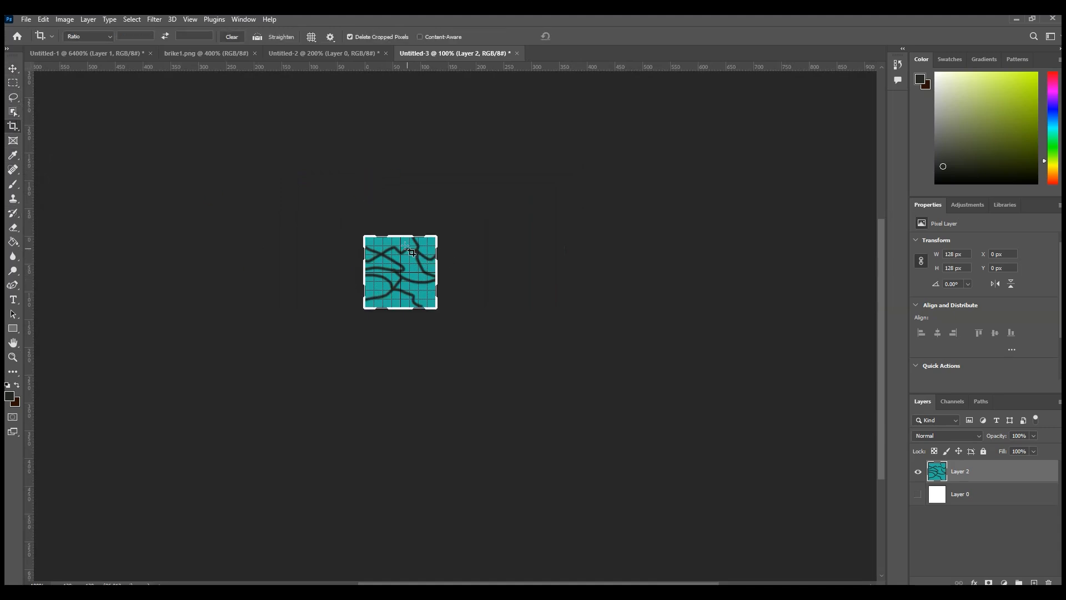
pyautogui.moveTo(399, 238); pyautogui.dragTo(407, 176)
pyautogui.moveTo(439, 331); pyautogui.dragTo(505, 346)
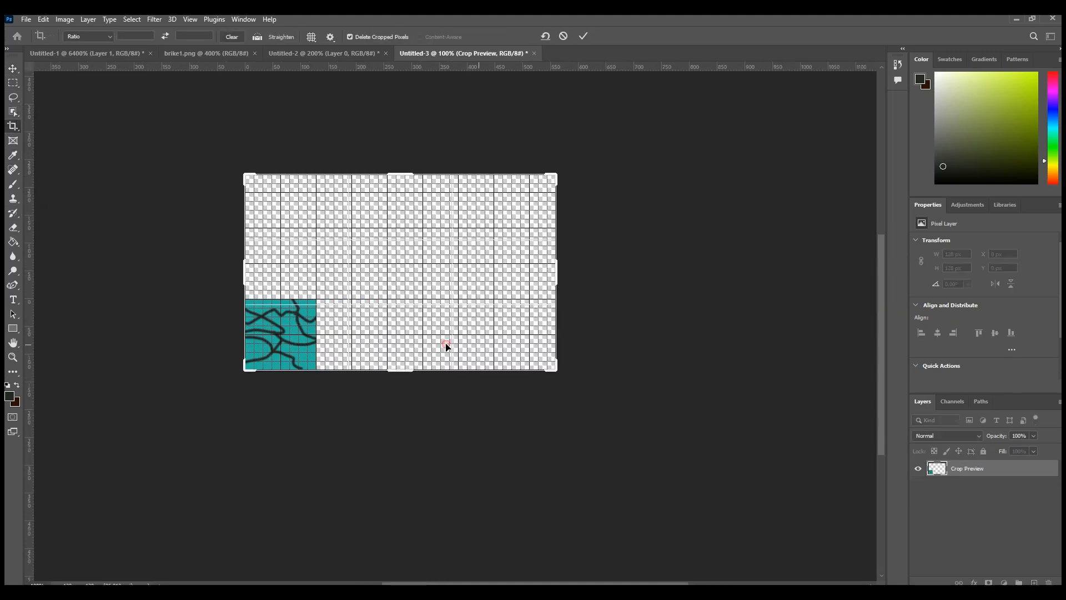
pyautogui.moveTo(245, 329); pyautogui.dragTo(175, 310)
pyautogui.moveTo(400, 371); pyautogui.dragTo(407, 439)
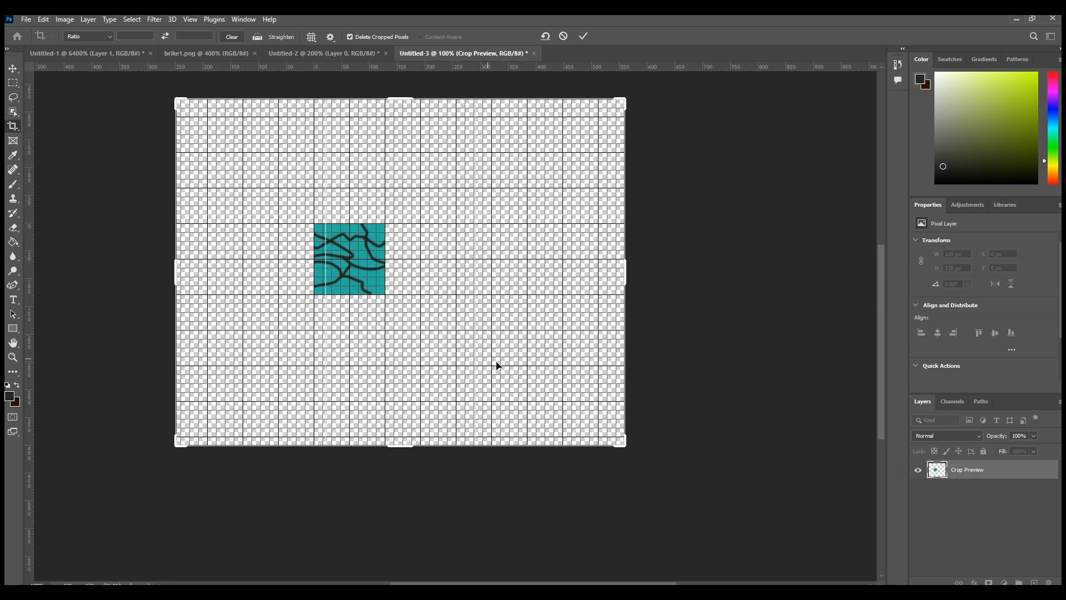
pyautogui.click(13, 68)
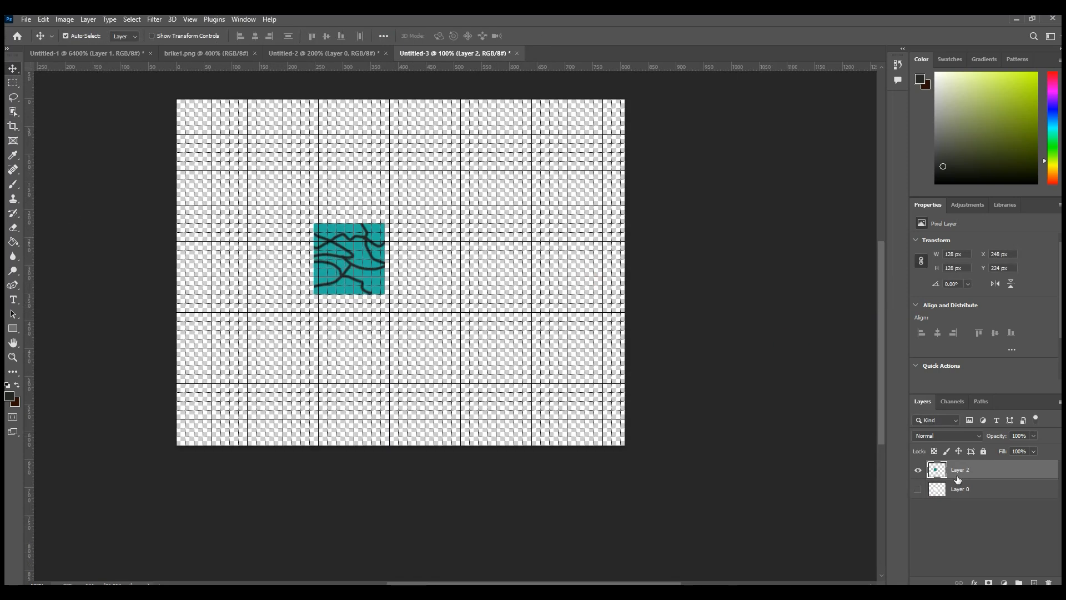
# Step: Duplicate Layer 2 and move the copy flush against the right edge of the original tile
pyautogui.rightClick(968, 479)
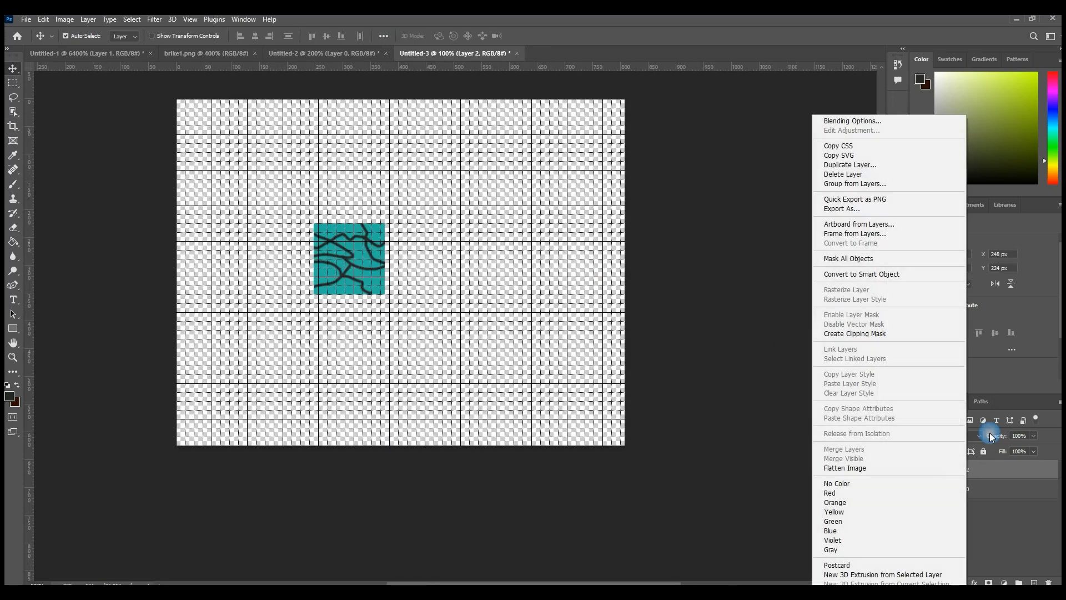
pyautogui.click(883, 164)
pyautogui.click(633, 177)
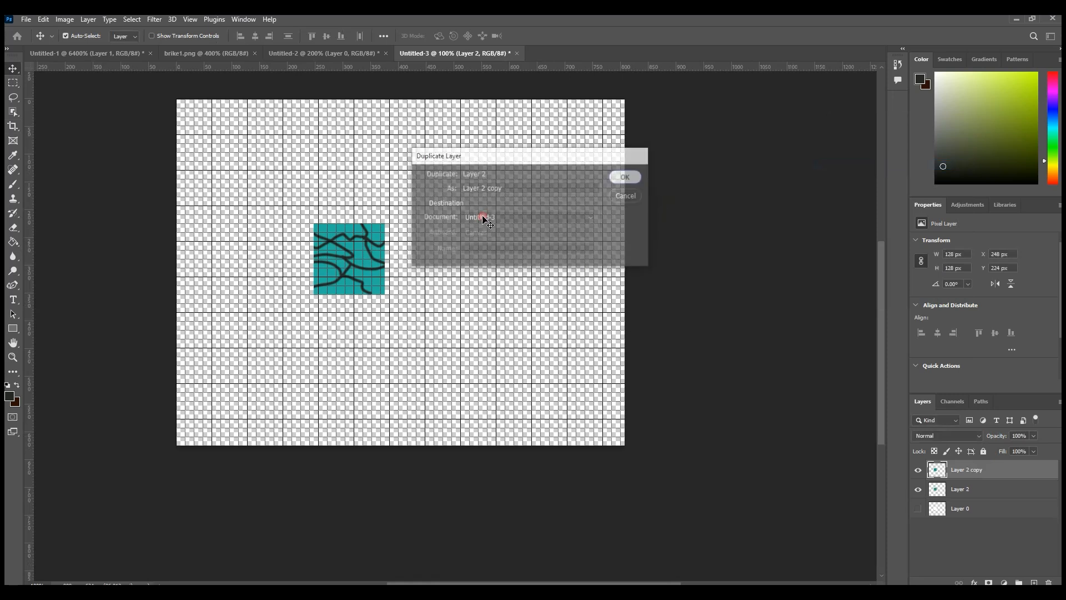
pyautogui.moveTo(352, 266); pyautogui.dragTo(423, 266)
# Step: Duplicate both tile layers together and move the copies 128 px up to form a 2 × 2 block
pyautogui.keyDown('shift'); pyautogui.click(968, 491); pyautogui.keyUp('shift')
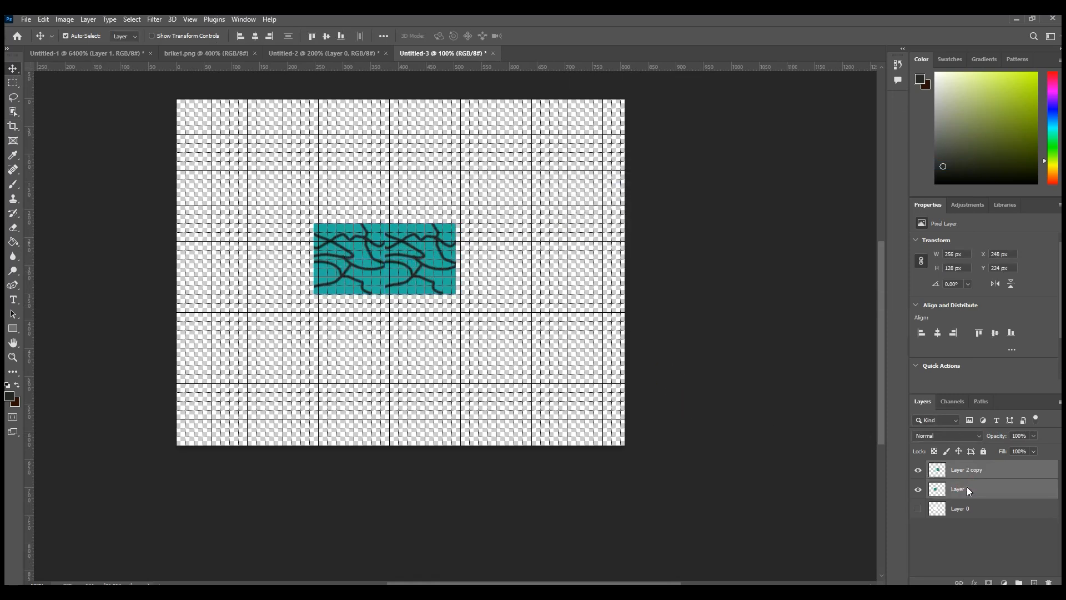
pyautogui.rightClick(968, 490)
pyautogui.click(882, 171)
pyautogui.press('Return')
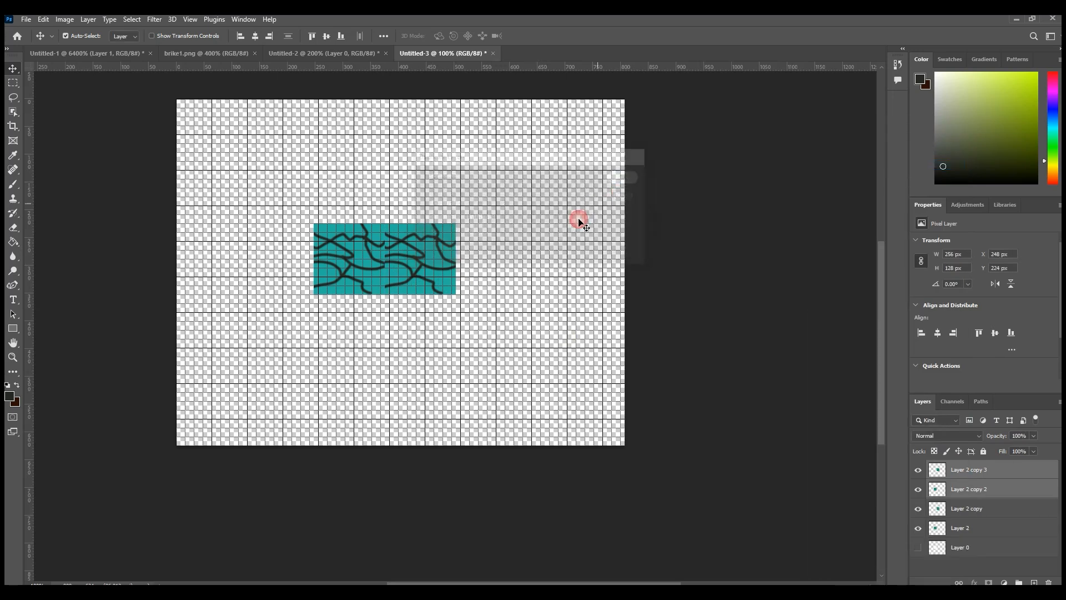
pyautogui.hotkey('ctrl', 't')
pyautogui.moveTo(408, 265); pyautogui.dragTo(409, 201)
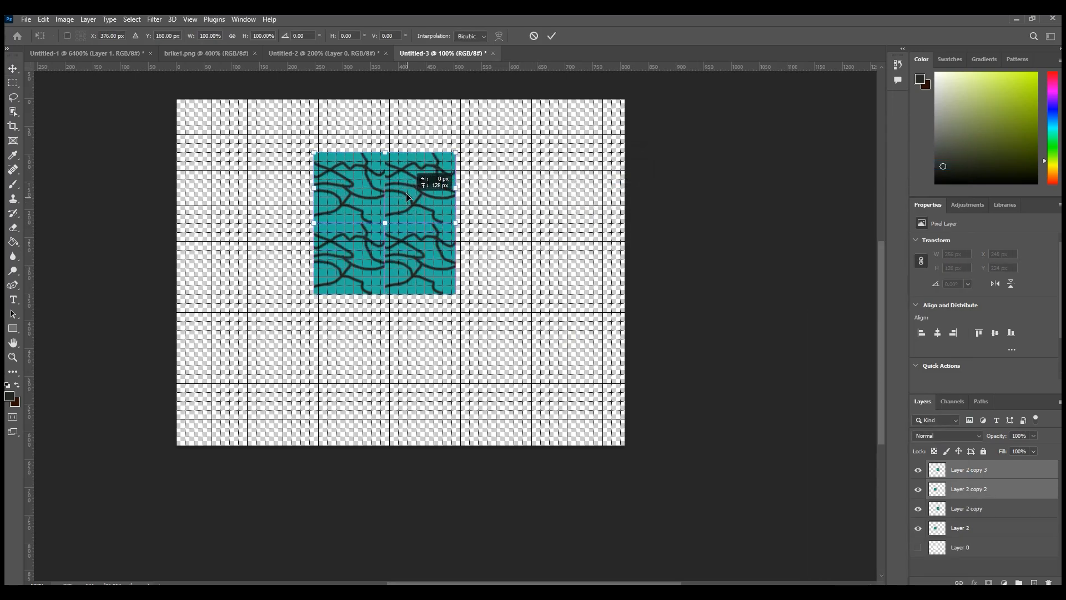
pyautogui.moveTo(409, 197); pyautogui.dragTo(408, 197)
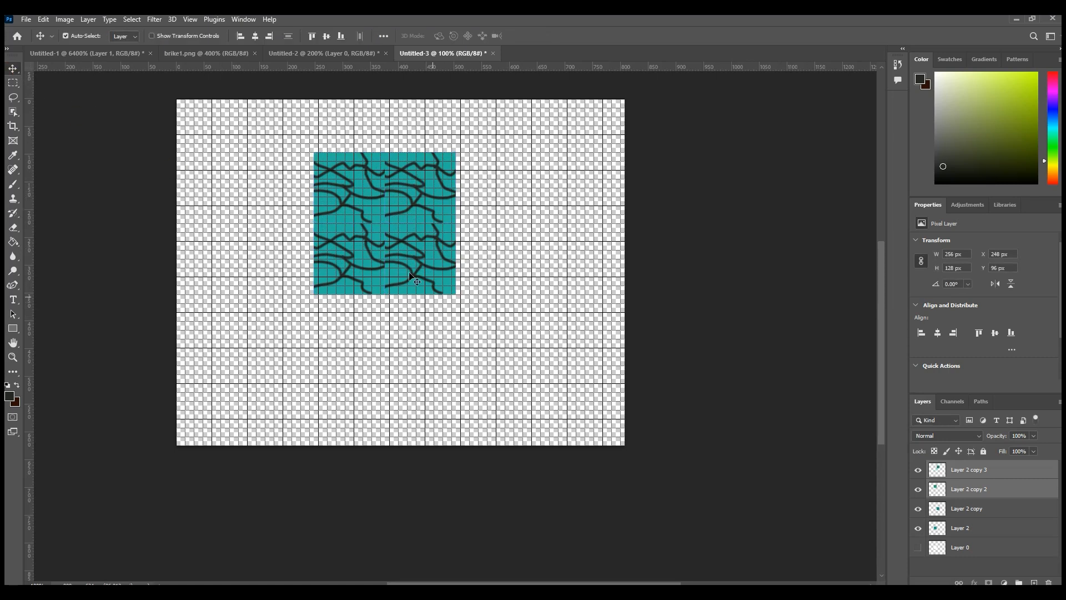
# Step: Examine how the dark lines meet along the seams between the four repeated tiles
pyautogui.click(13, 357)
pyautogui.click(386, 166)
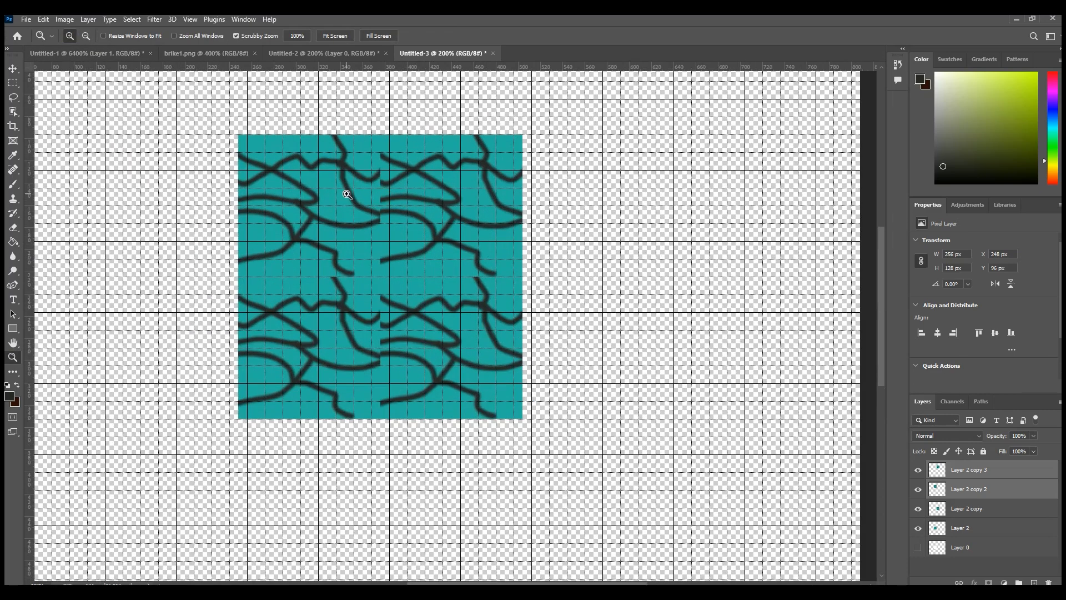
pyautogui.click(344, 183)
pyautogui.click(13, 83)
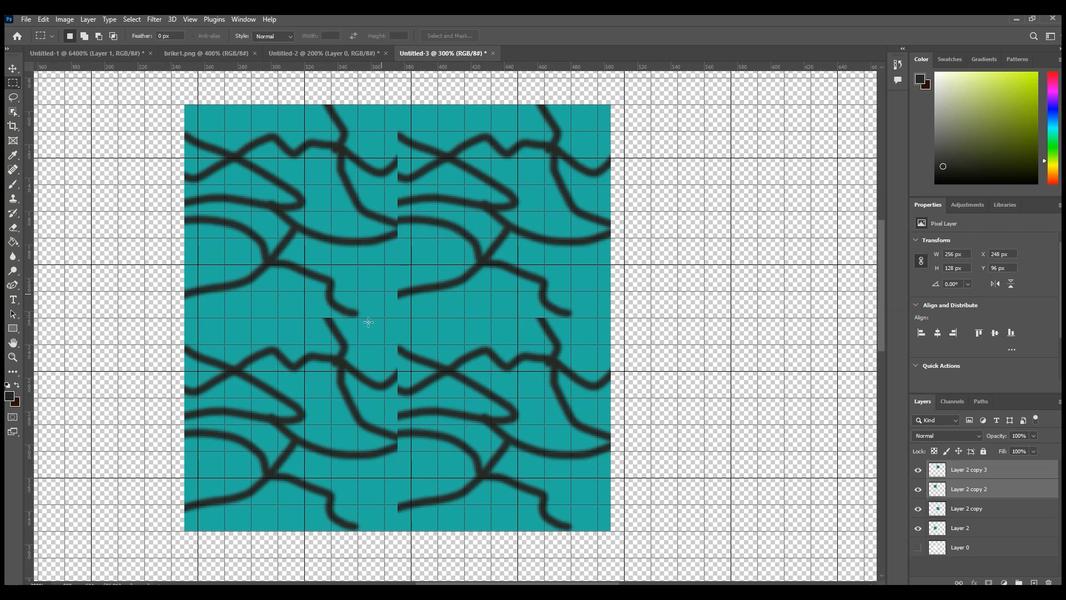
pyautogui.moveTo(190, 106); pyautogui.dragTo(396, 316)
pyautogui.click(629, 192)
pyautogui.click(13, 357)
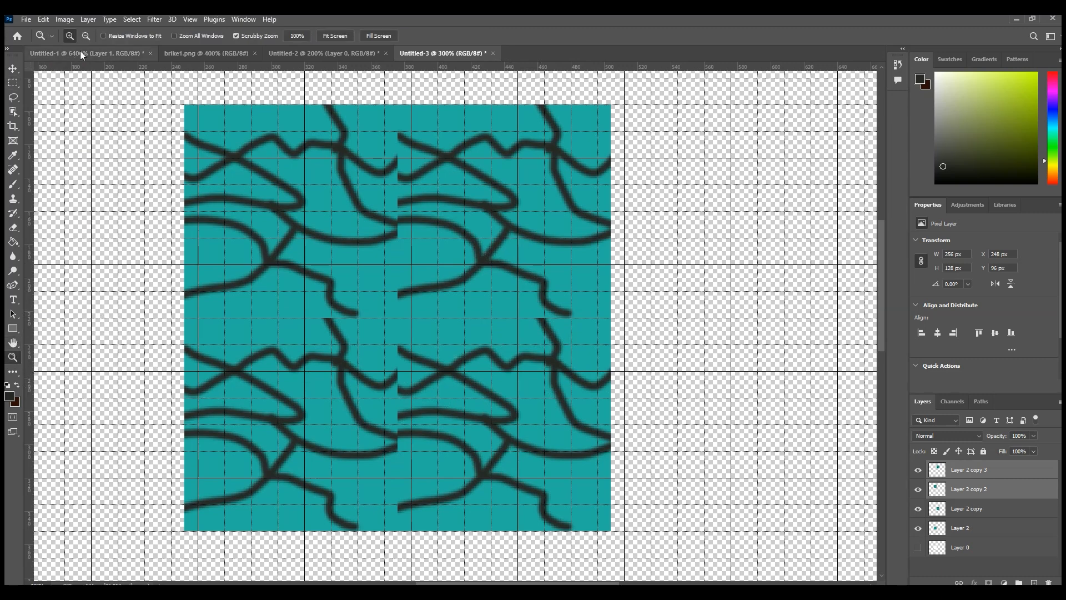
pyautogui.click(245, 205)
pyautogui.click(214, 292)
pyautogui.click(217, 303)
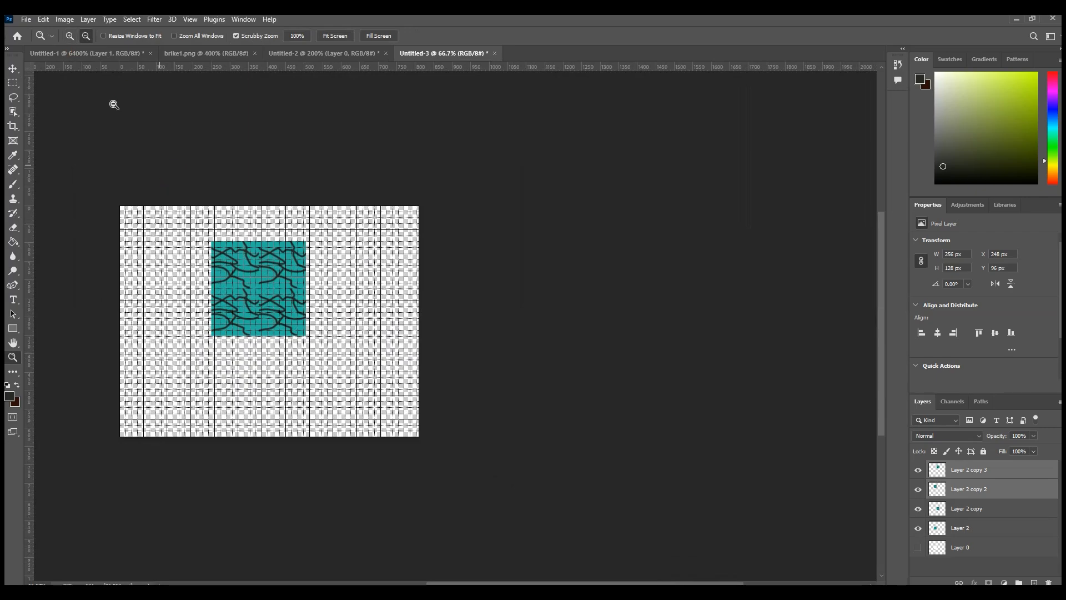
pyautogui.click(70, 35)
pyautogui.click(189, 291)
pyautogui.click(201, 314)
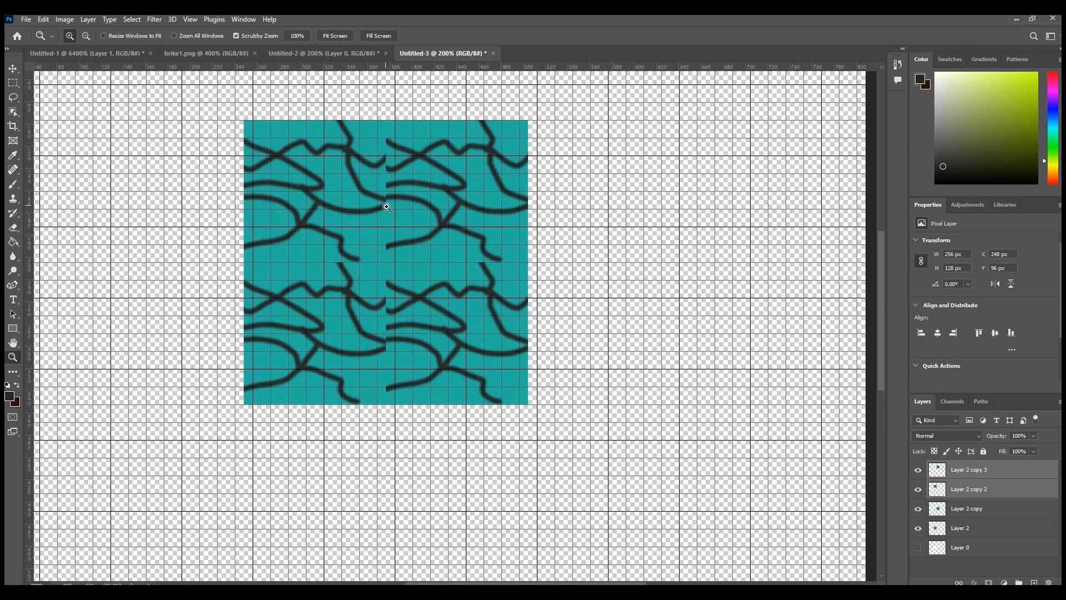
pyautogui.click(13, 68)
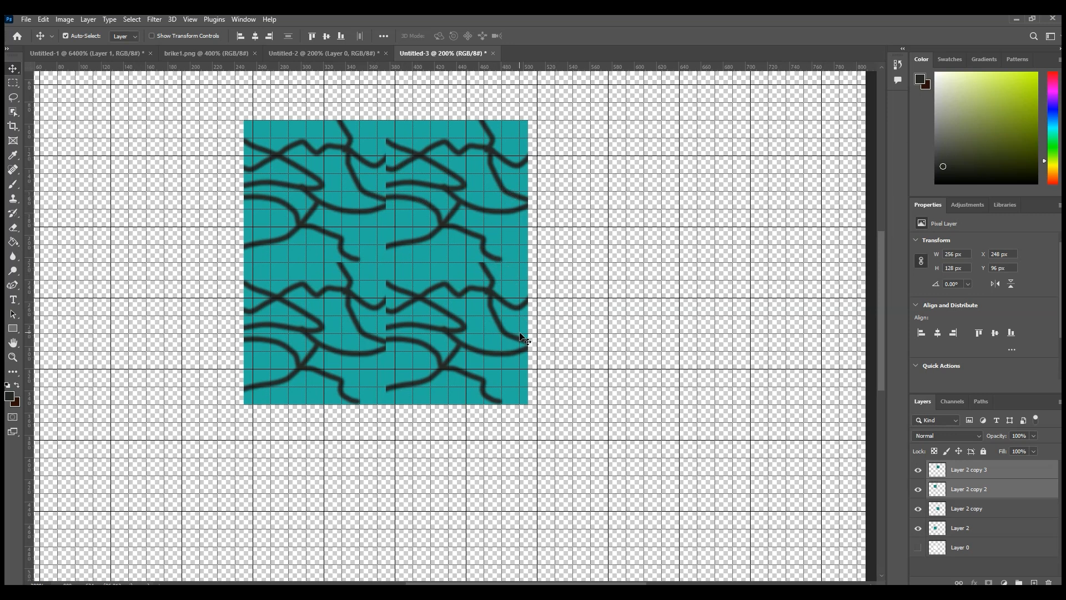
# Step: Undo the tile copies, the canvas extension and the layer merge, and bring the single tile back into view
pyautogui.hotkey('ctrl', 'z')
pyautogui.hotkey('ctrl', 'z')
pyautogui.hotkey('ctrl', 'z')
pyautogui.hotkey('ctrl', 'z')
pyautogui.hotkey('ctrl', 'z')
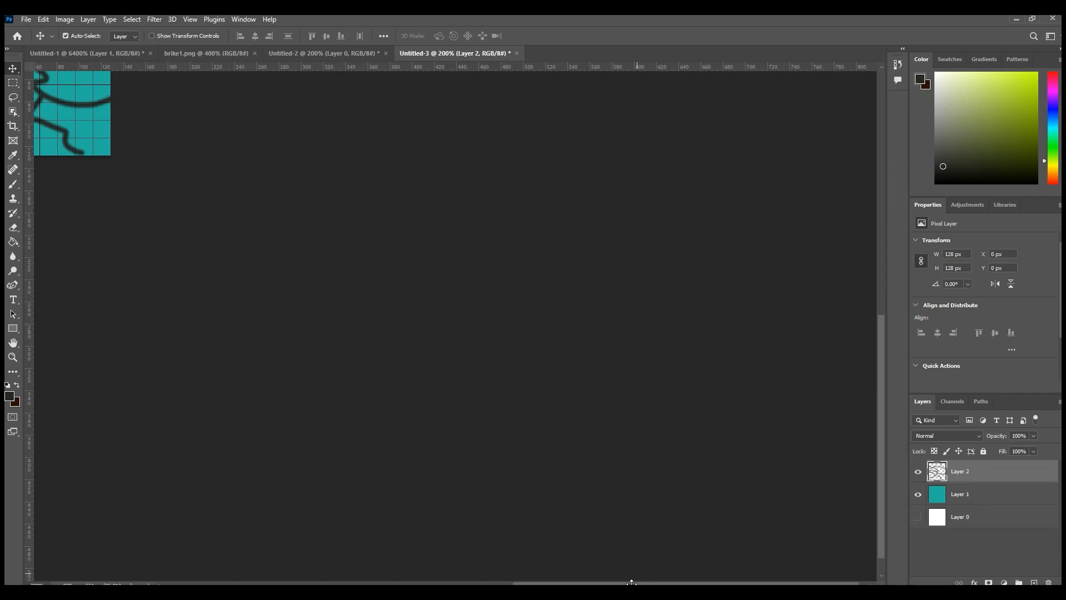
pyautogui.scroll(-2, 499, 515)
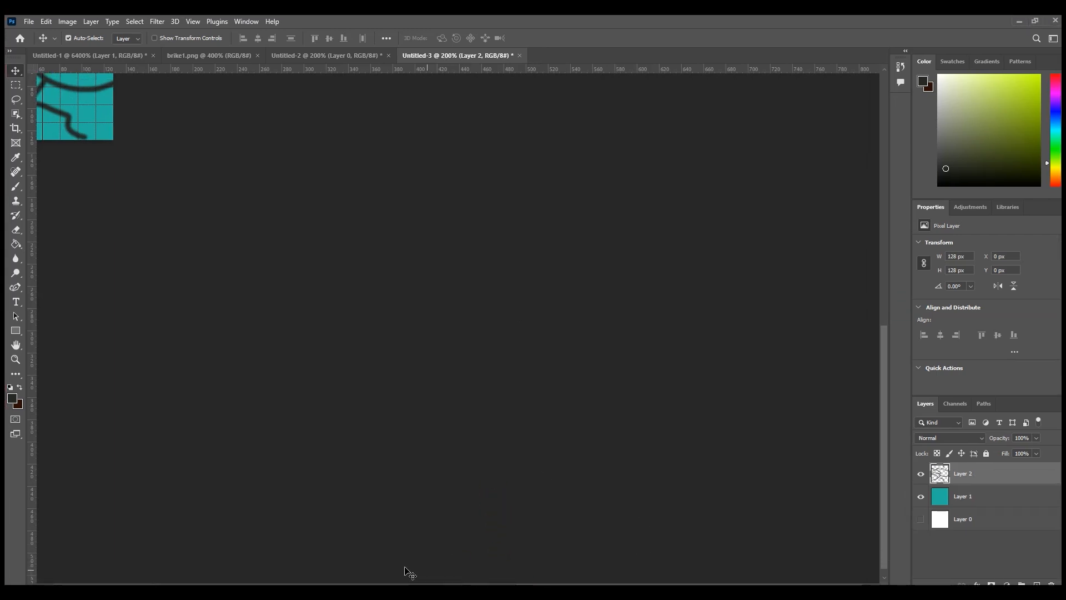
pyautogui.moveTo(882, 374); pyautogui.dragTo(870, 189)
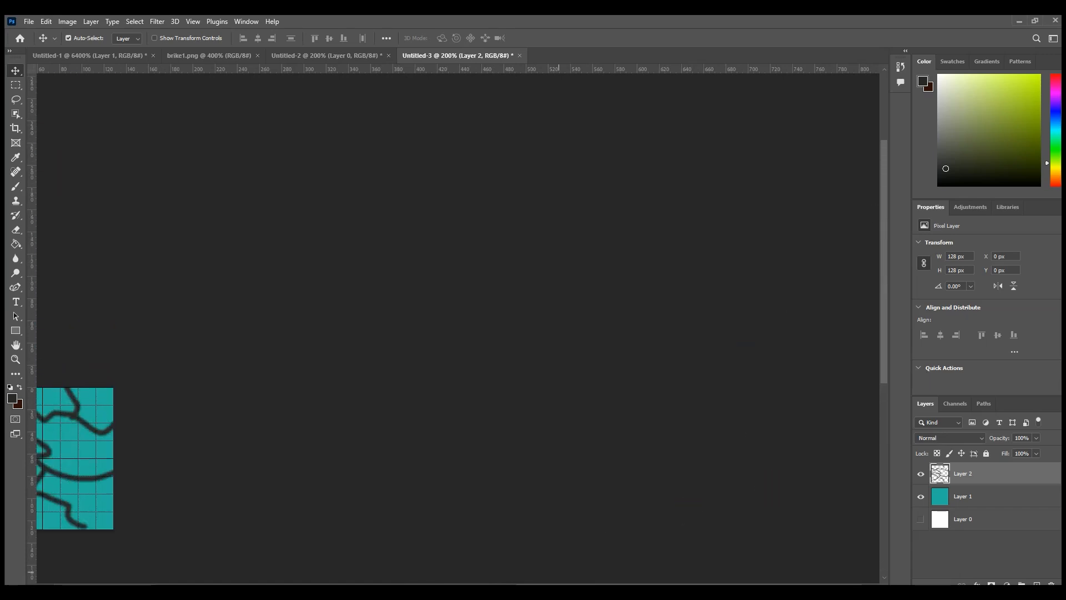
pyautogui.moveTo(694, 585); pyautogui.dragTo(523, 585)
pyautogui.scroll(-2, 560, 365)
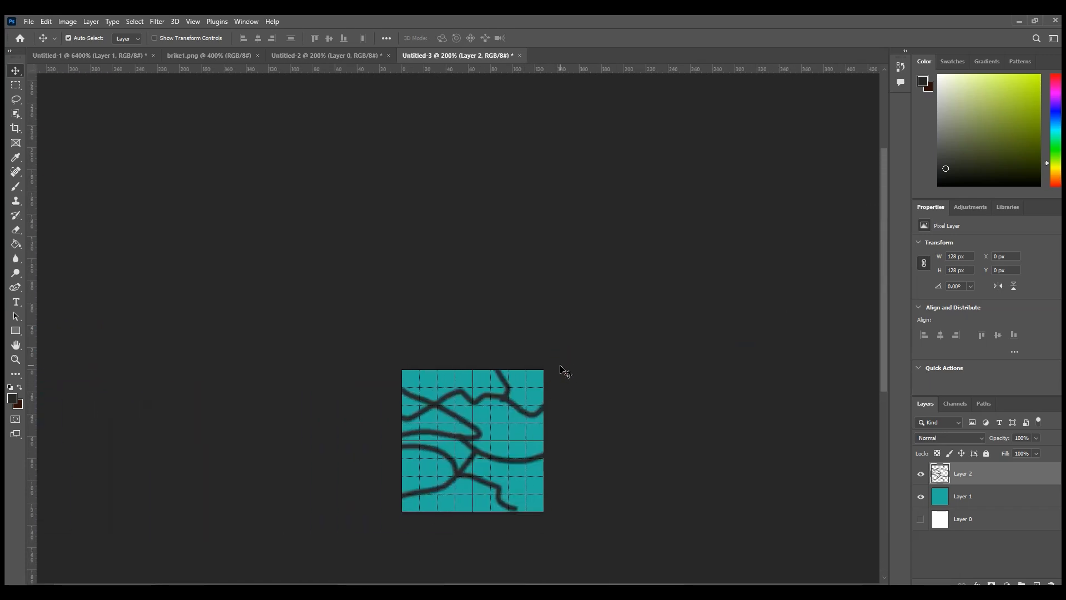
pyautogui.moveTo(884, 254); pyautogui.dragTo(887, 322)
# Step: Hide Layer 2 and add a new empty layer above it for a fresh line pattern
pyautogui.click(921, 473)
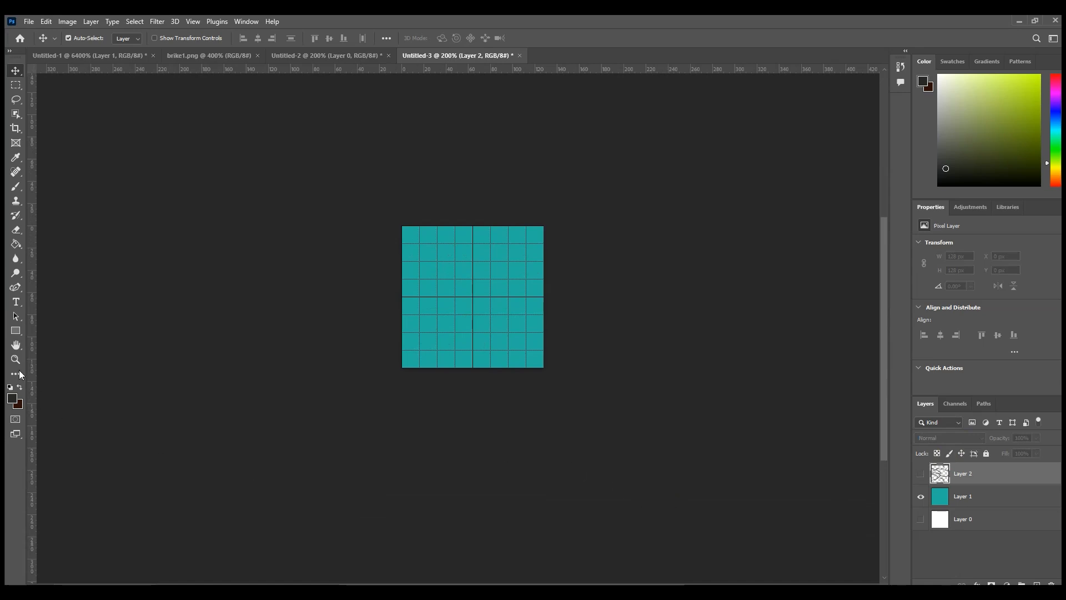
pyautogui.click(15, 186)
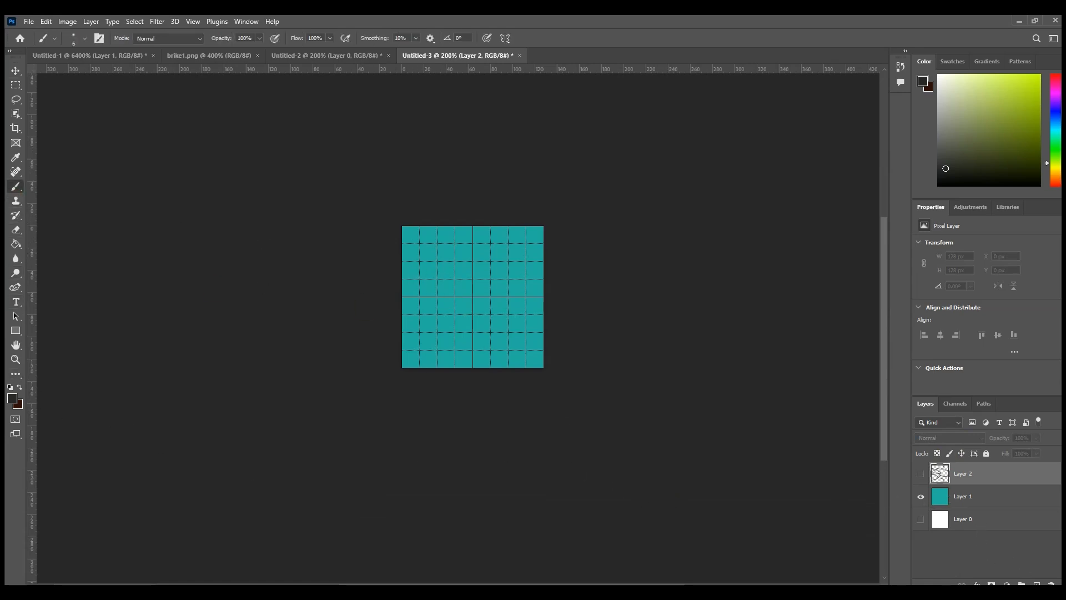
pyautogui.click(1037, 584)
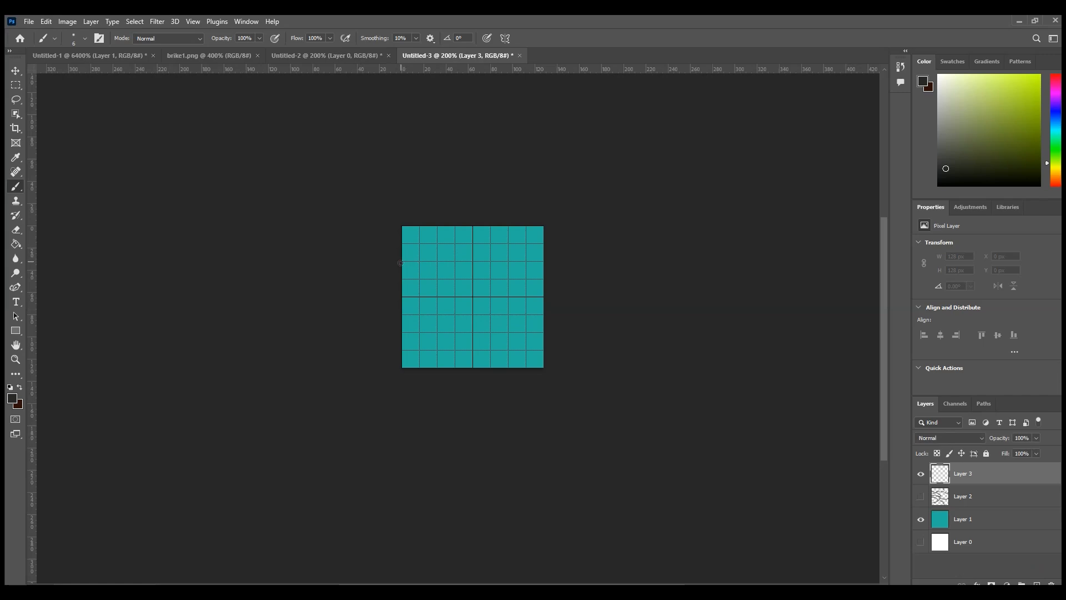
# Step: Brush matching marks at the second gridline from the top on the tile's left and right edges, joined by a winding dark line on Layer 3
pyautogui.click(15, 359)
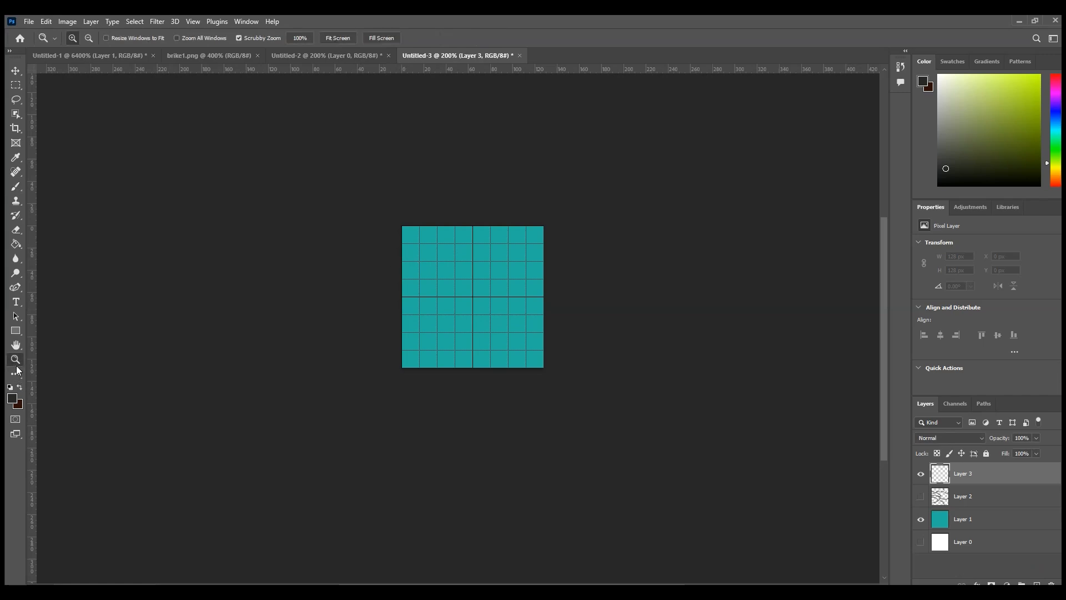
pyautogui.click(432, 319)
pyautogui.click(495, 349)
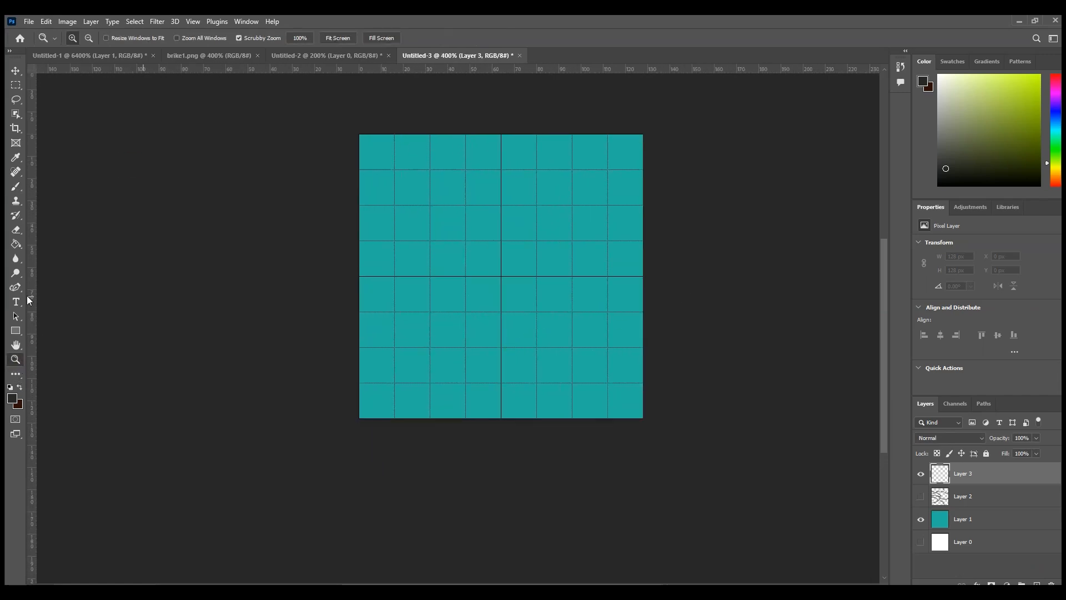
pyautogui.click(15, 186)
pyautogui.click(361, 205)
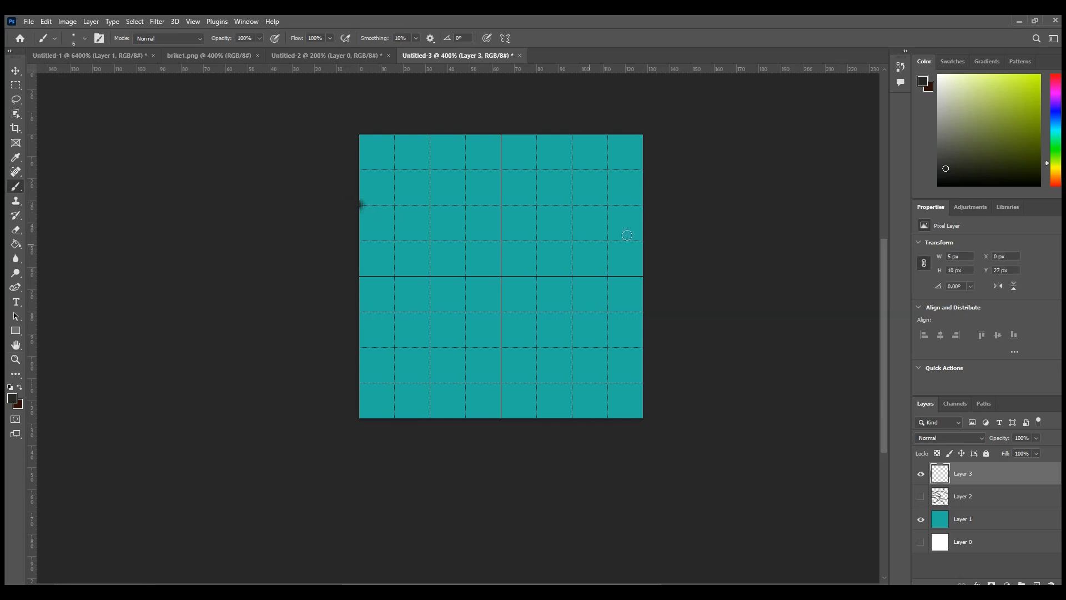
pyautogui.keyDown('shift'); pyautogui.click(640, 205); pyautogui.keyUp('shift')
pyautogui.moveTo(364, 204)
pyautogui.mouseDown()
pyautogui.moveTo(444, 216)
pyautogui.moveTo(490, 262)
pyautogui.moveTo(587, 247)
pyautogui.moveTo(623, 206)
pyautogui.moveTo(655, 205)
pyautogui.mouseUp()
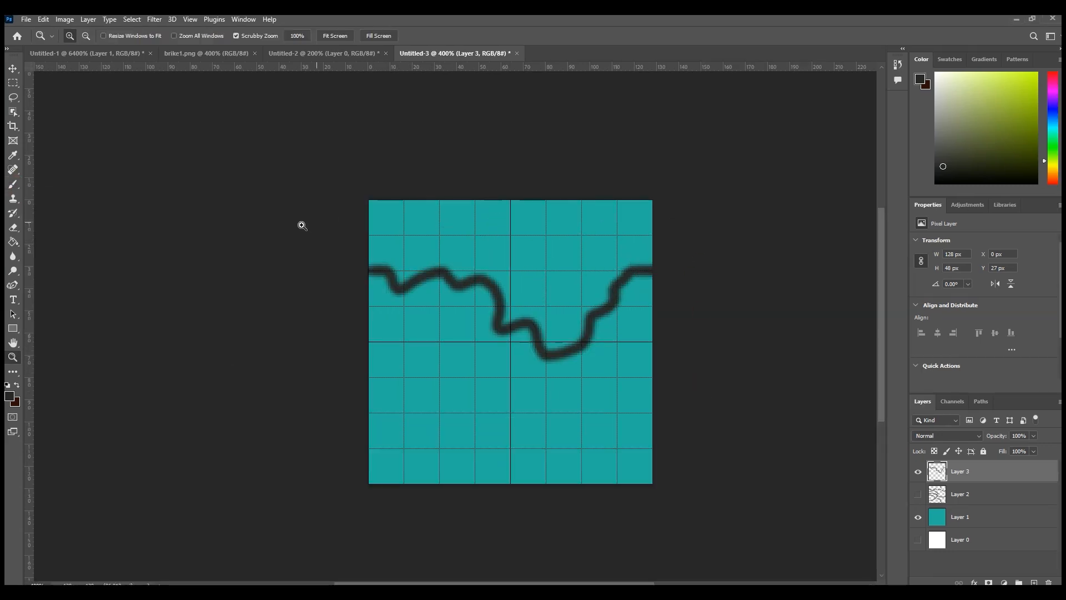
# Step: Check the gridline spacing and subdivisions in the Guides, Grid & Slices preferences and close them
pyautogui.click(14, 184)
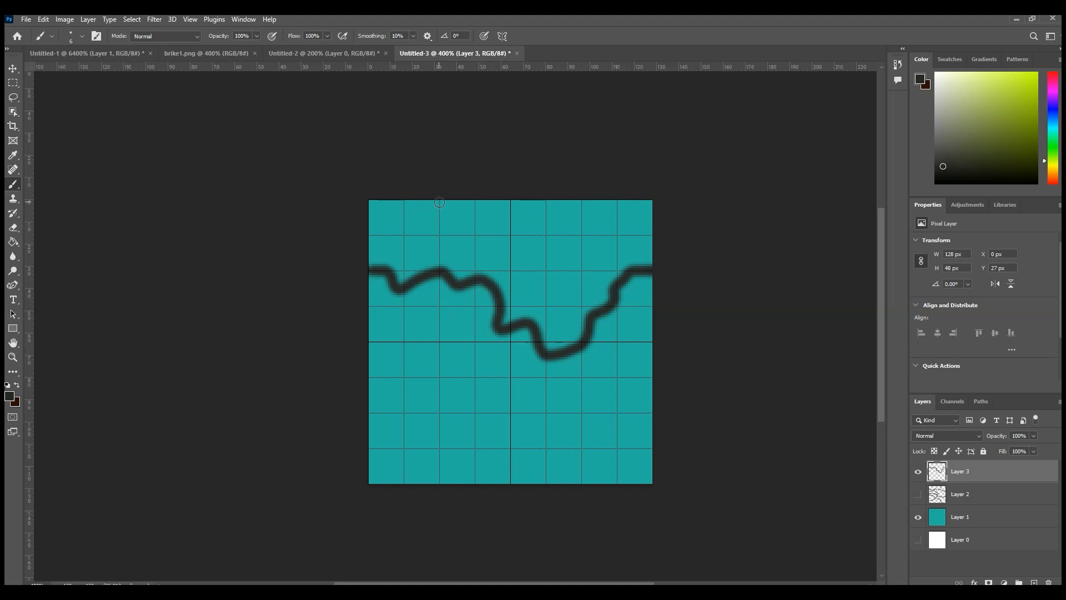
pyautogui.click(43, 19)
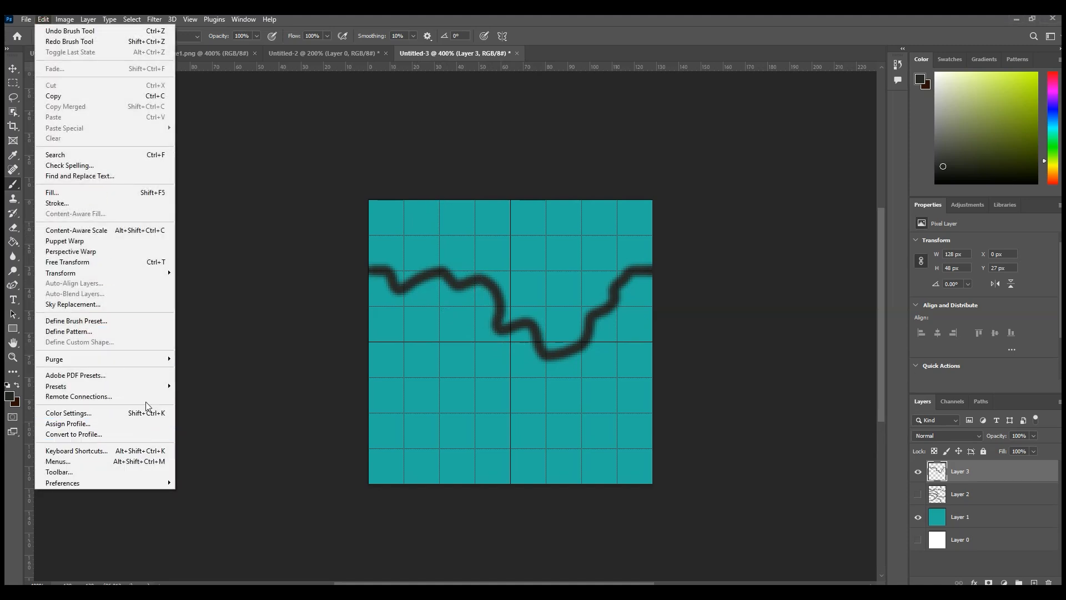
pyautogui.moveTo(154, 483)
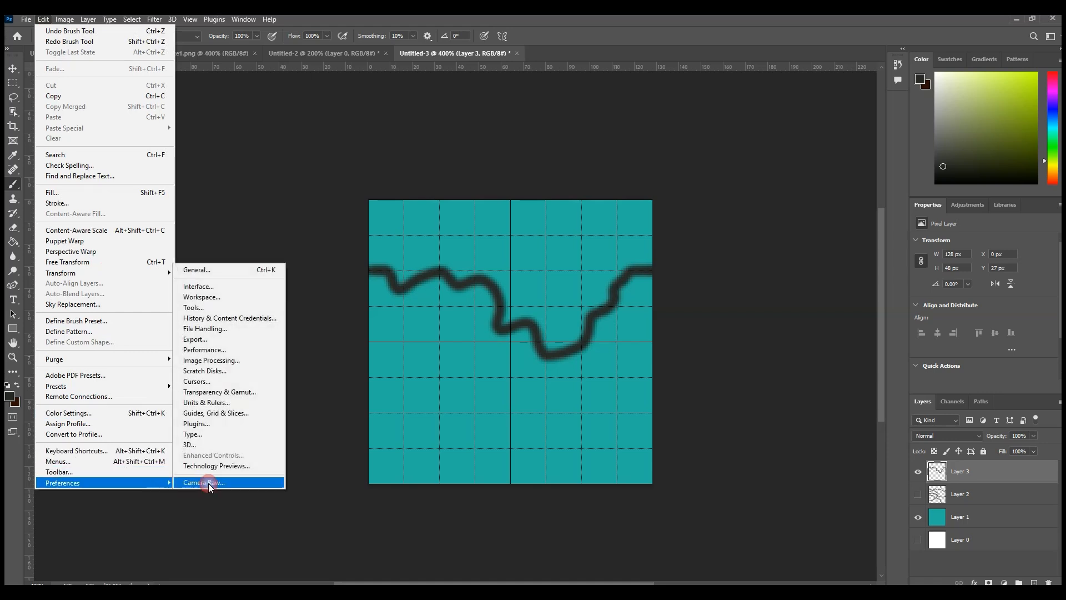
pyautogui.click(235, 404)
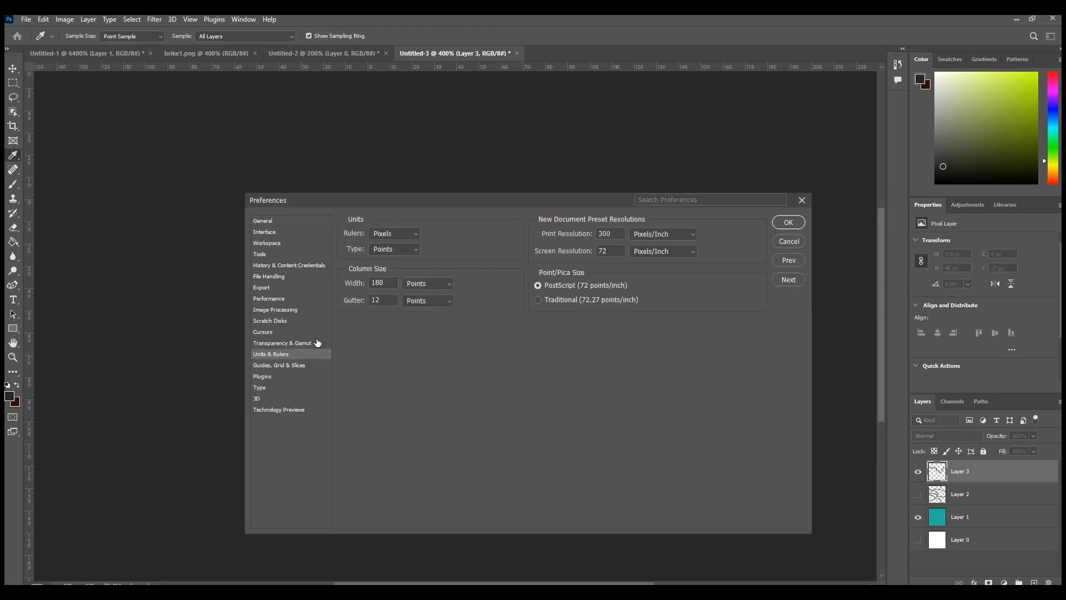
pyautogui.click(282, 365)
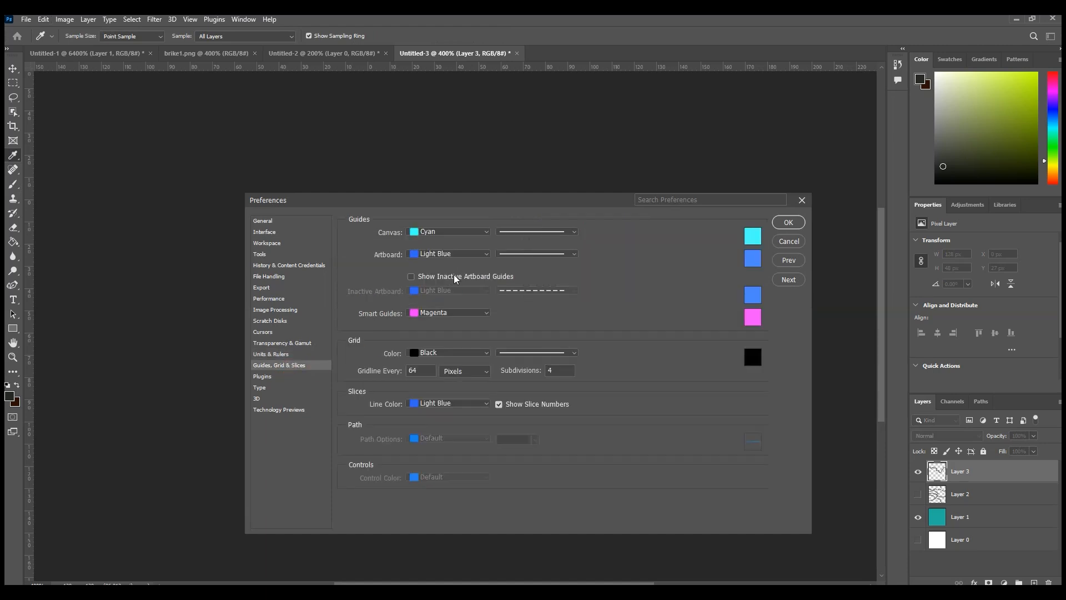
pyautogui.moveTo(476, 203); pyautogui.dragTo(476, 327)
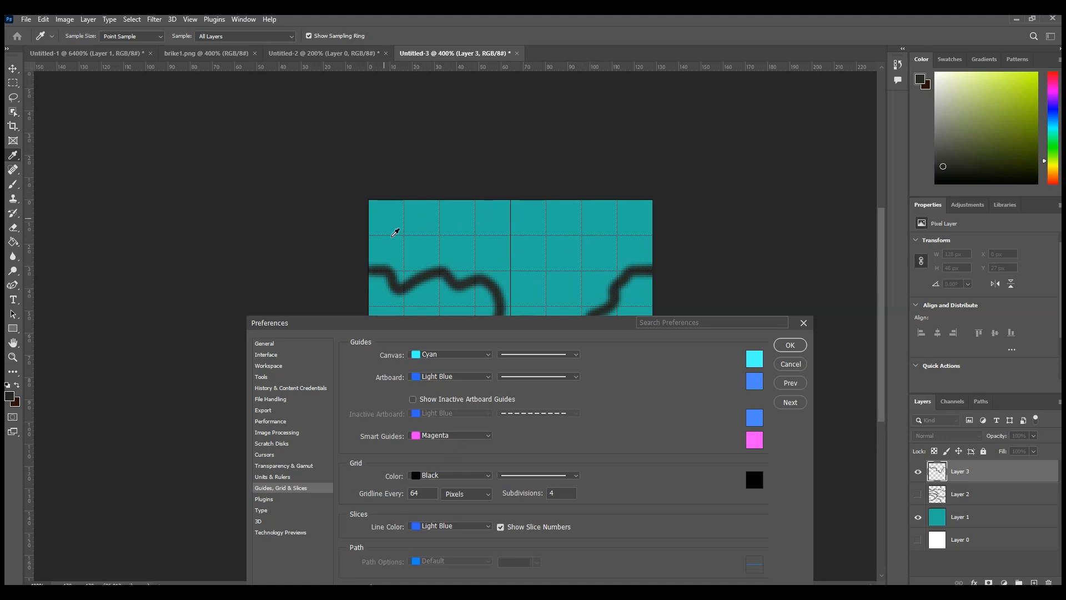
pyautogui.click(804, 325)
pyautogui.press('b')
# Step: Look up where the view's Show options for extras such as the grid are found
pyautogui.click(210, 21)
pyautogui.click(186, 18)
pyautogui.click(187, 20)
pyautogui.moveTo(272, 253)
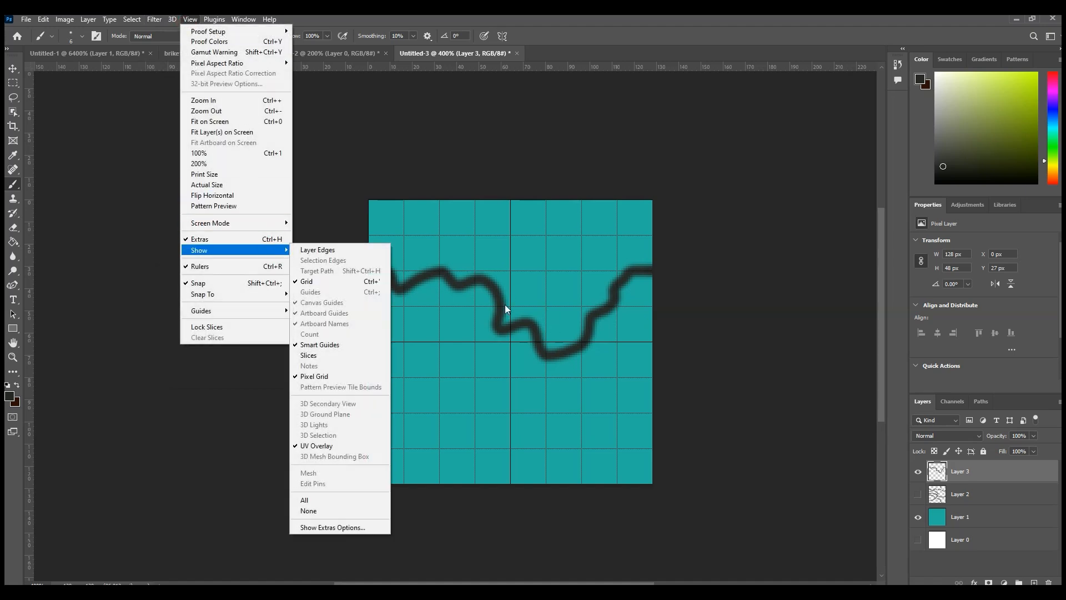
pyautogui.click(13, 68)
# Step: Paint two winding dark lines, one from top to bottom and one across the lower tile, each starting and ending on the same gridline
pyautogui.click(13, 185)
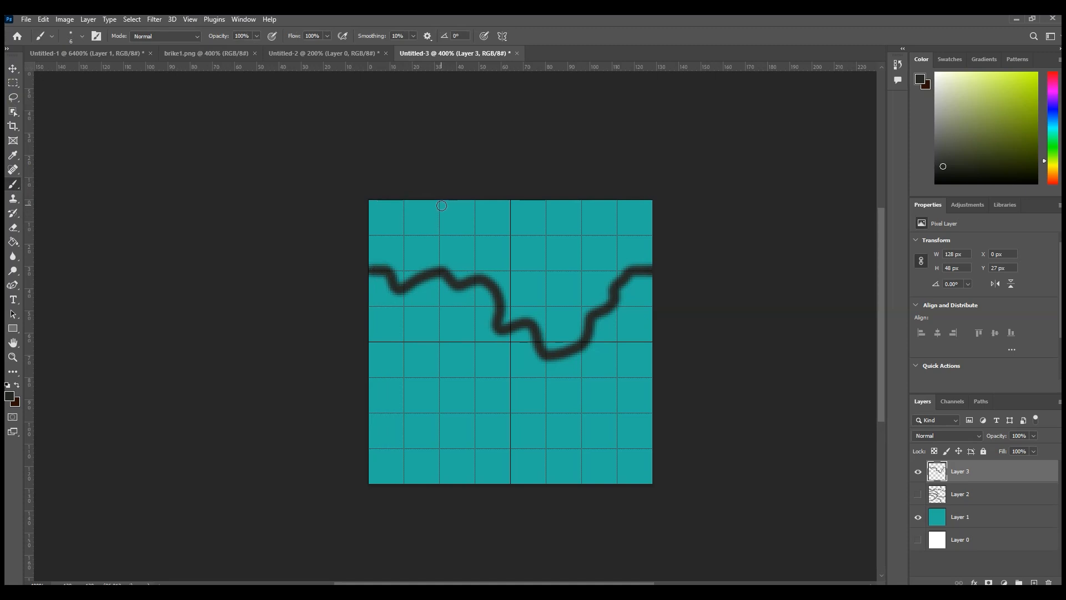
pyautogui.moveTo(438, 203)
pyautogui.mouseDown()
pyautogui.moveTo(442, 242)
pyautogui.moveTo(473, 290)
pyautogui.moveTo(447, 360)
pyautogui.moveTo(482, 407)
pyautogui.moveTo(425, 429)
pyautogui.moveTo(421, 460)
pyautogui.moveTo(438, 483)
pyautogui.mouseUp()
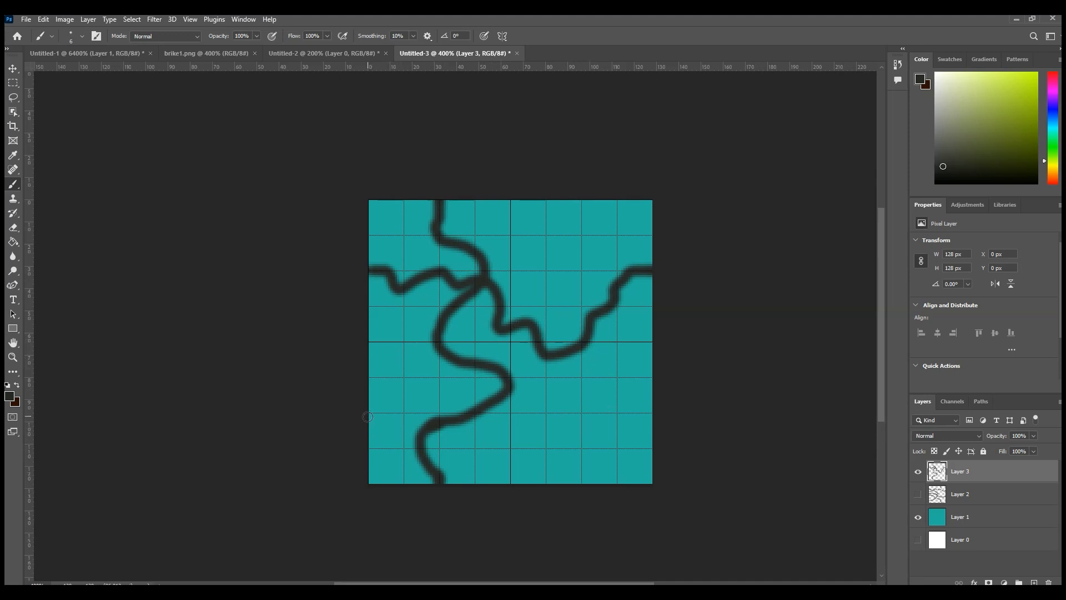
pyautogui.moveTo(367, 414)
pyautogui.mouseDown()
pyautogui.moveTo(409, 393)
pyautogui.moveTo(460, 415)
pyautogui.moveTo(532, 390)
pyautogui.moveTo(602, 397)
pyautogui.moveTo(609, 387)
pyautogui.moveTo(651, 416)
pyautogui.mouseUp()
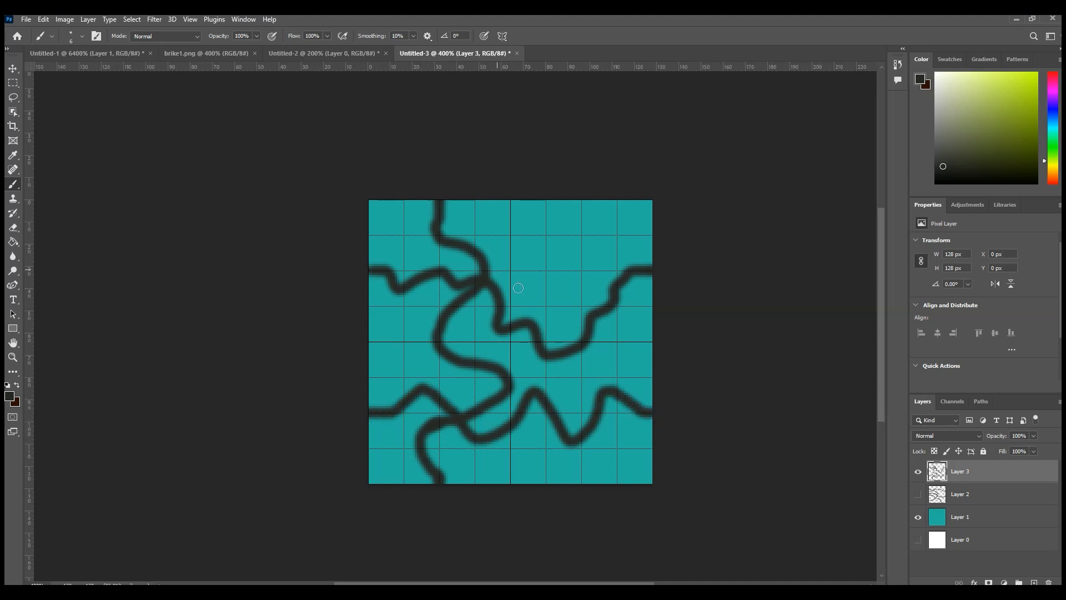
# Step: Paint four short dark branches off the existing lines, keeping their free ends inside the tile's edges
pyautogui.moveTo(527, 317); pyautogui.dragTo(590, 262)
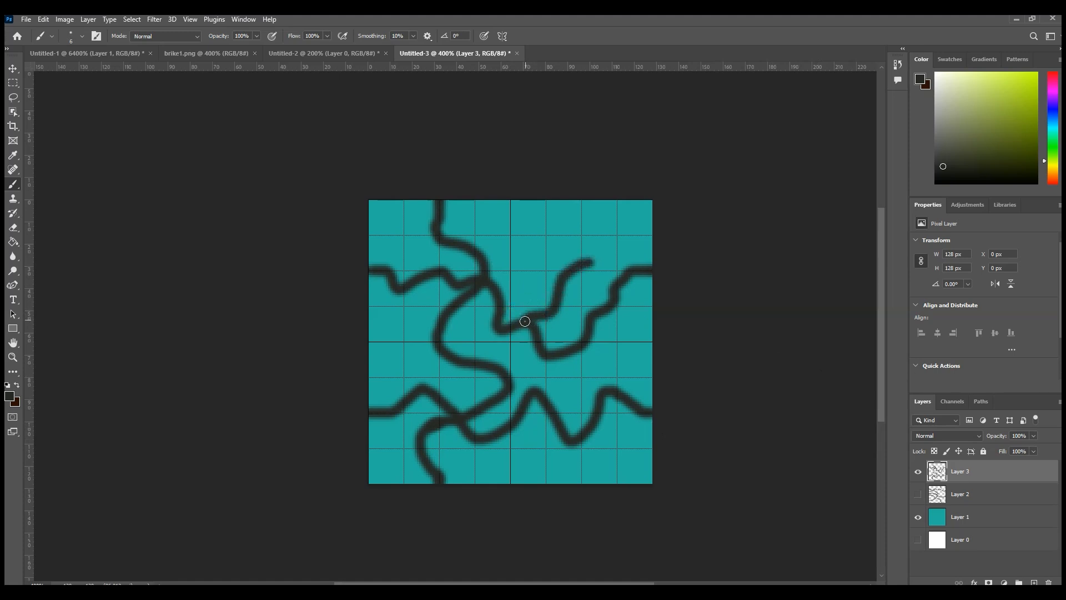
pyautogui.moveTo(441, 335); pyautogui.dragTo(372, 329)
pyautogui.moveTo(555, 425); pyautogui.dragTo(525, 456)
pyautogui.moveTo(476, 247); pyautogui.dragTo(564, 233)
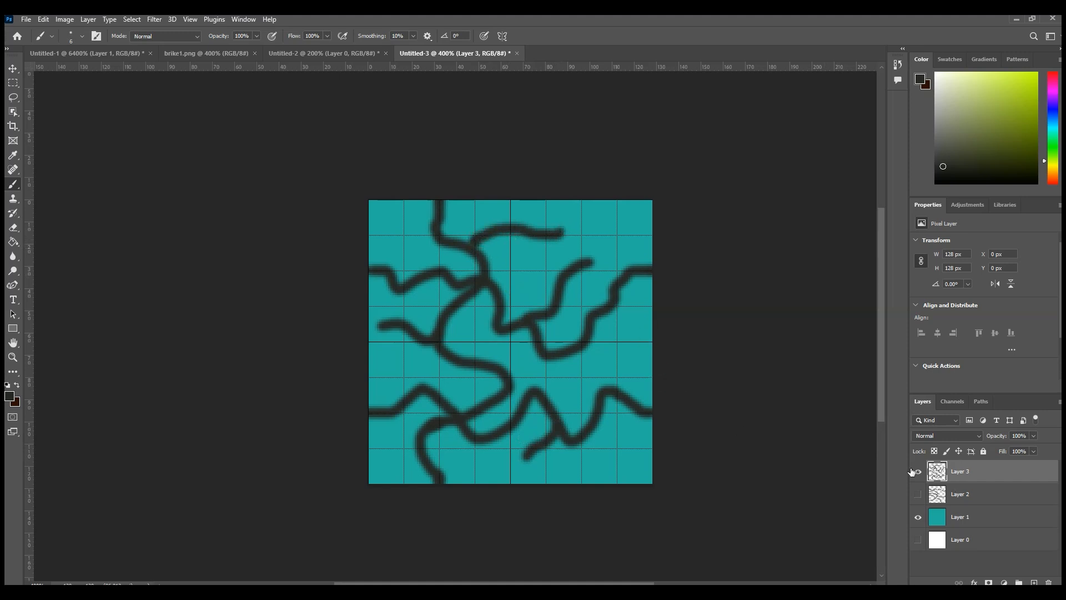
# Step: Merge the dark lines layer with the teal layer
pyautogui.keyDown('ctrl'); pyautogui.click(978, 519); pyautogui.keyUp('ctrl')
pyautogui.rightClick(978, 515)
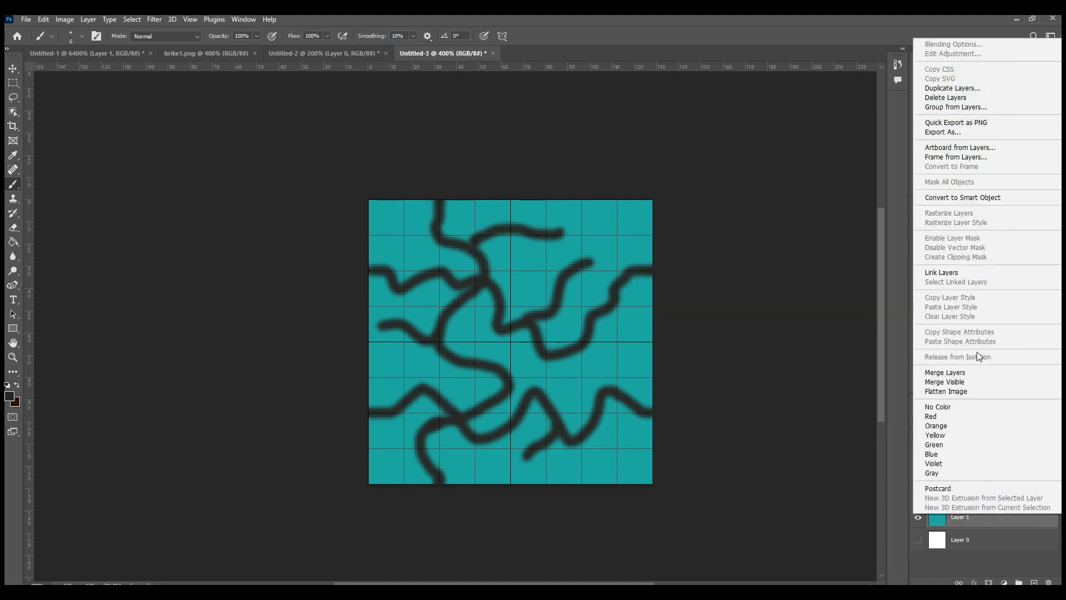
pyautogui.click(968, 378)
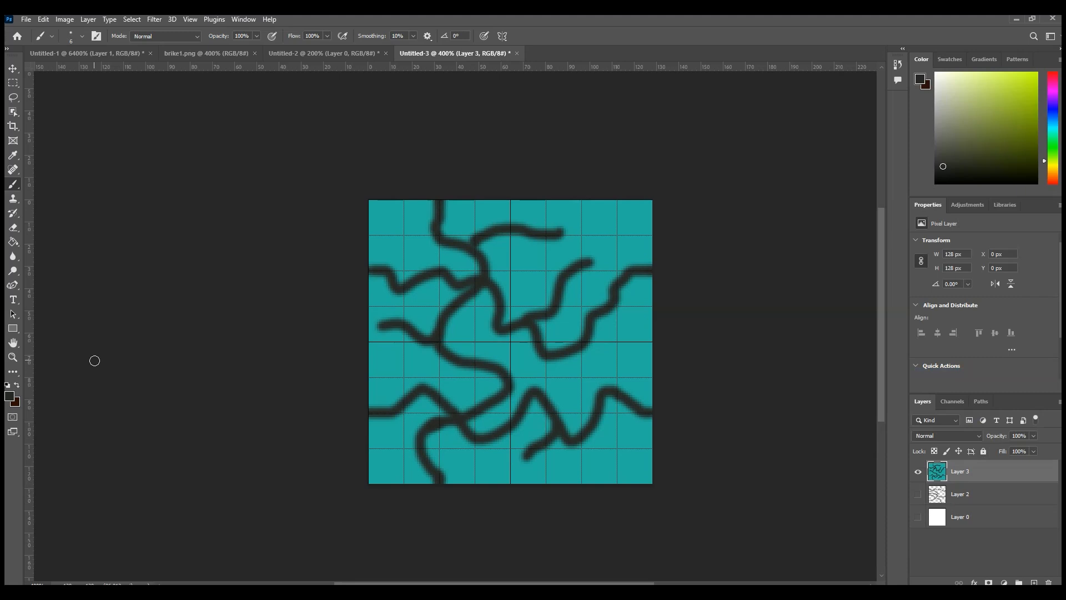
# Step: Extend the canvas with the Crop tool beyond the tile's left, right and upper edges to make room for copies
pyautogui.click(13, 126)
pyautogui.moveTo(366, 344); pyautogui.dragTo(291, 364)
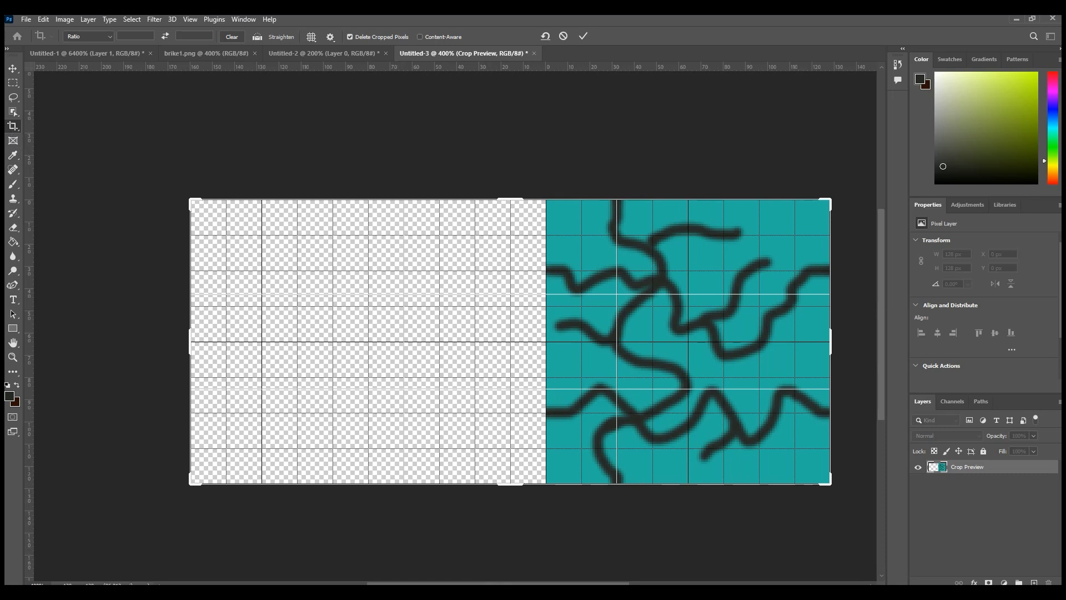
pyautogui.moveTo(573, 583); pyautogui.dragTo(690, 584)
pyautogui.moveTo(450, 341); pyautogui.dragTo(714, 338)
pyautogui.moveTo(547, 584); pyautogui.dragTo(426, 583)
pyautogui.moveTo(615, 198); pyautogui.dragTo(581, 143)
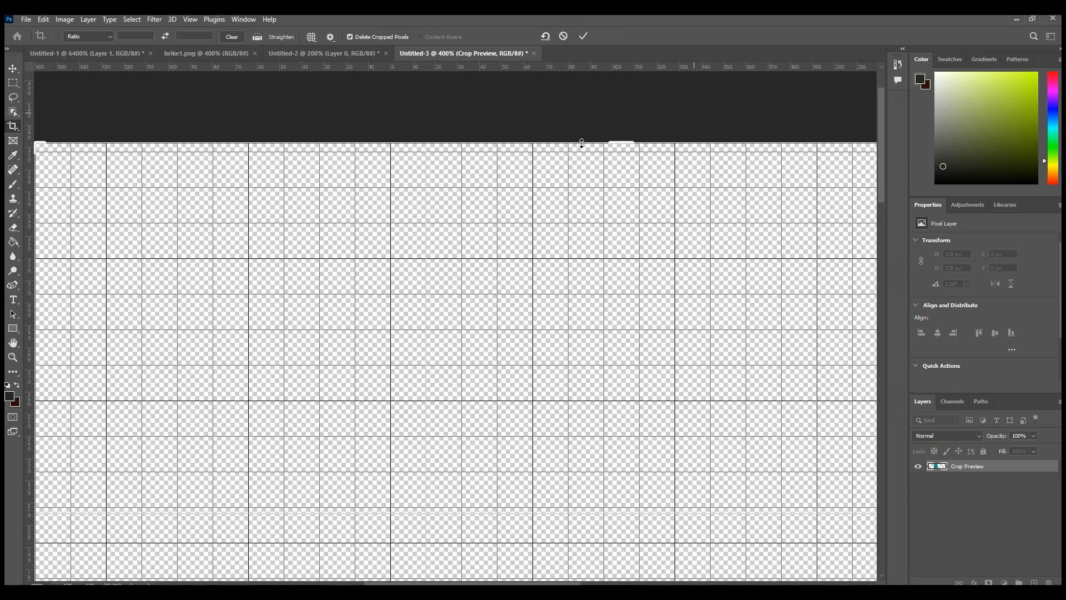
pyautogui.press('Return')
pyautogui.press('z')
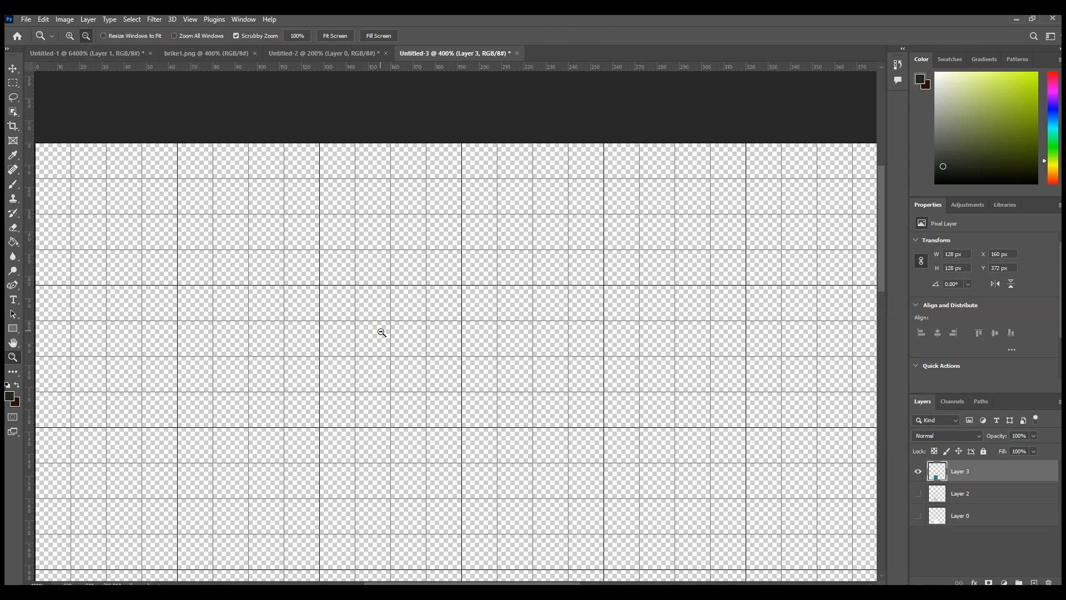
pyautogui.click(382, 332)
pyautogui.click(422, 412)
pyautogui.click(453, 435)
pyautogui.click(13, 70)
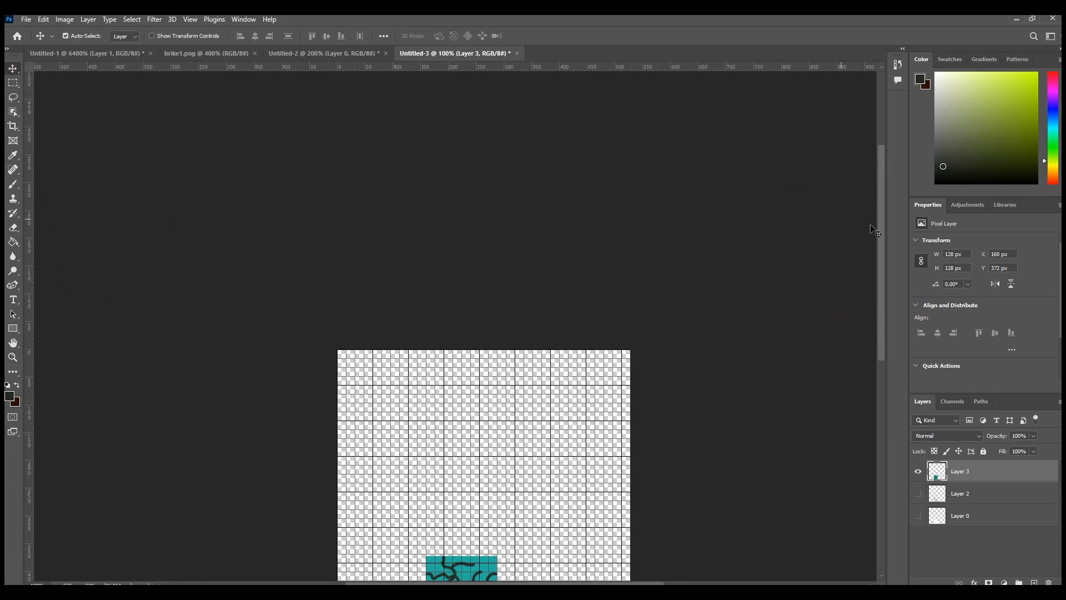
pyautogui.moveTo(882, 251); pyautogui.dragTo(894, 395)
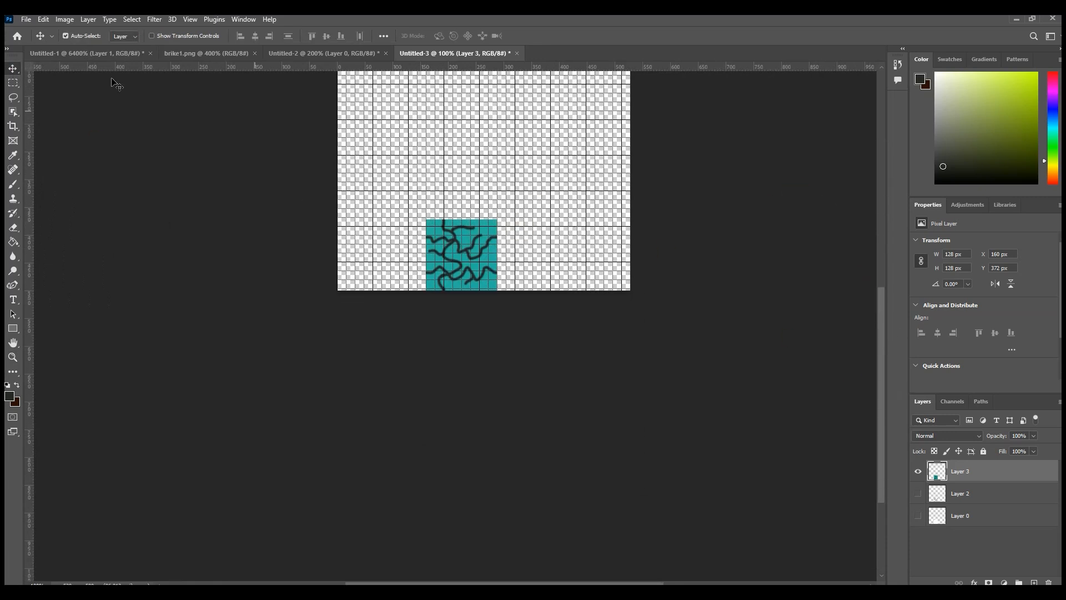
pyautogui.click(68, 20)
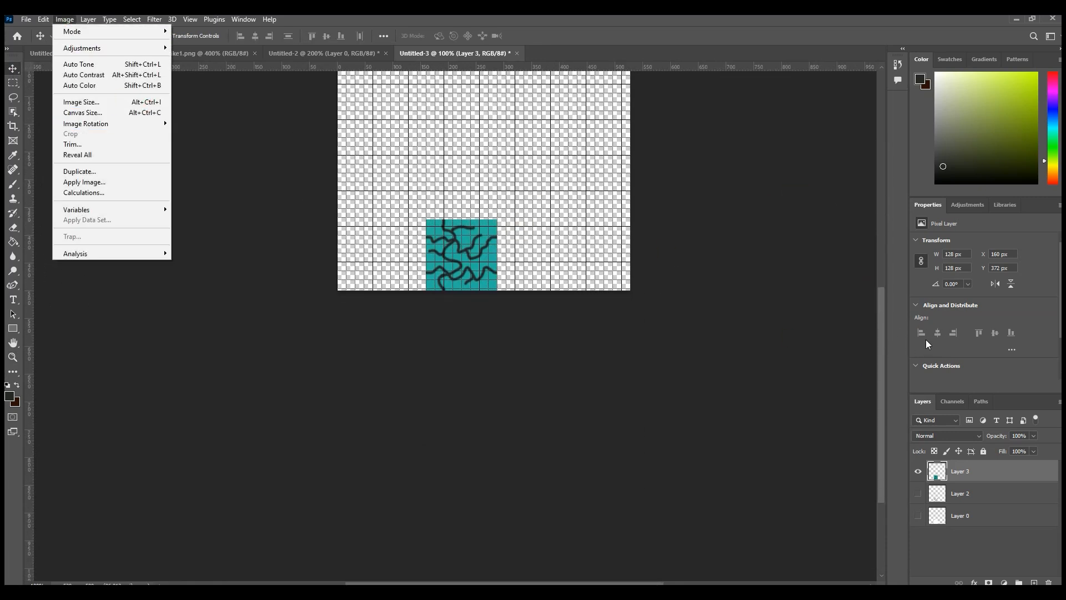
pyautogui.click(881, 334)
pyautogui.click(64, 19)
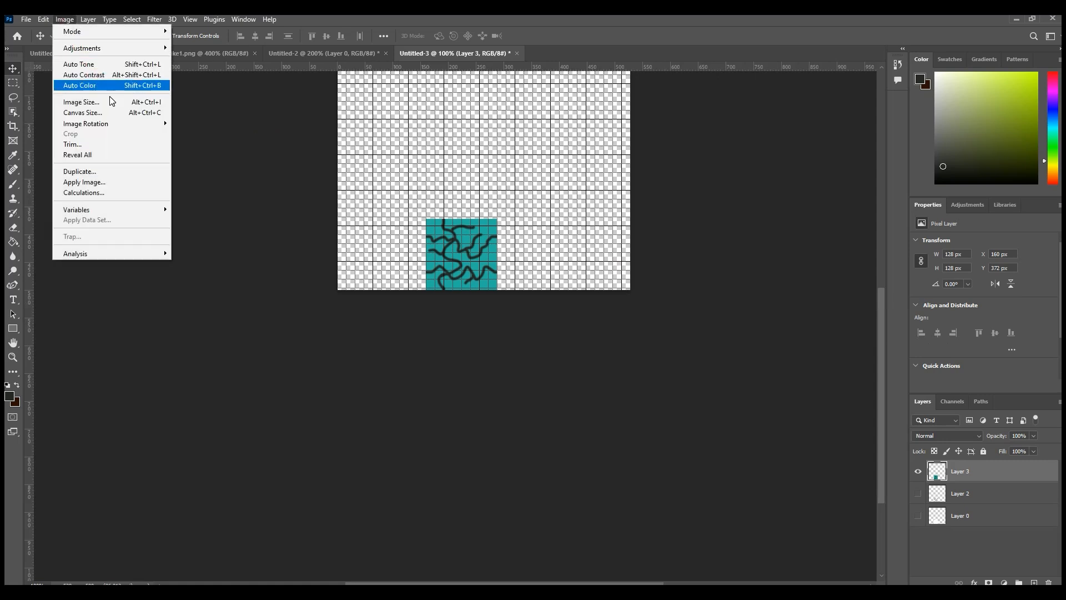
pyautogui.click(881, 347)
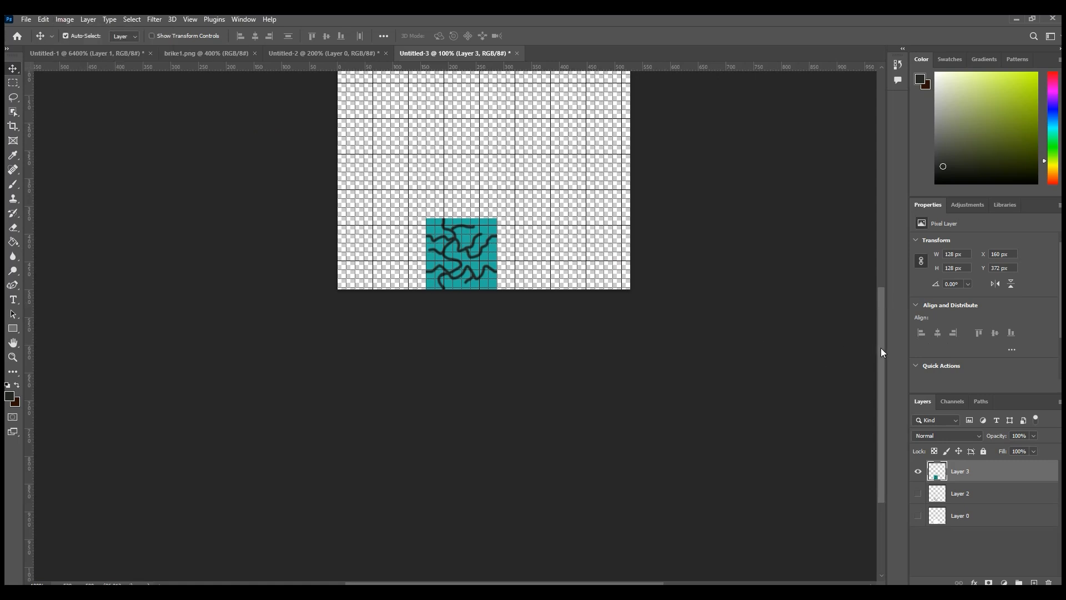
# Step: Duplicate the merged tile layer and place the copy directly above the original, edge to edge
pyautogui.scroll(3, 880, 347)
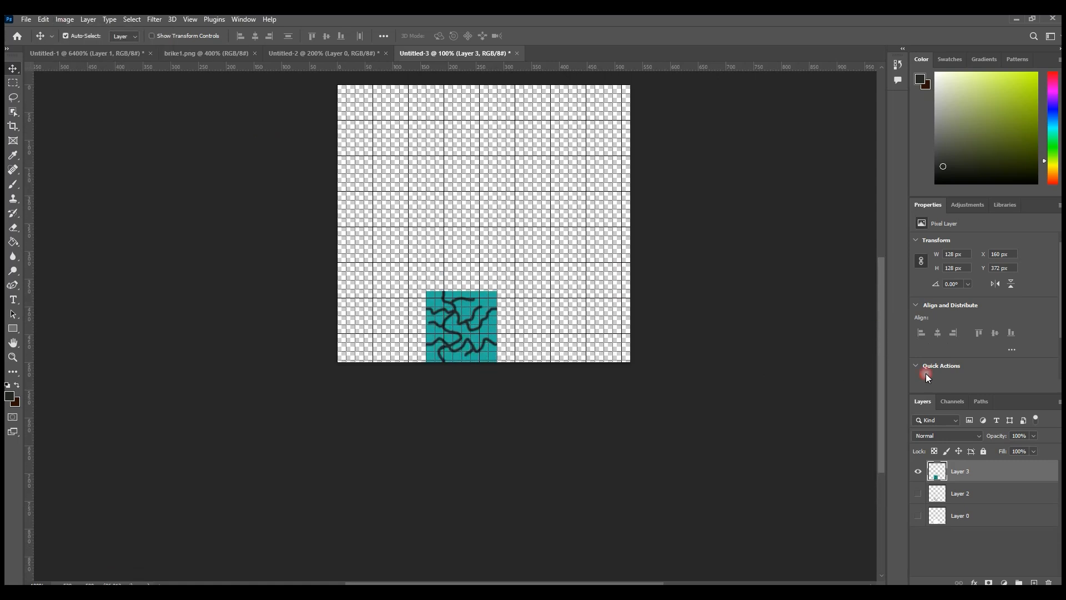
pyautogui.rightClick(980, 477)
pyautogui.click(866, 165)
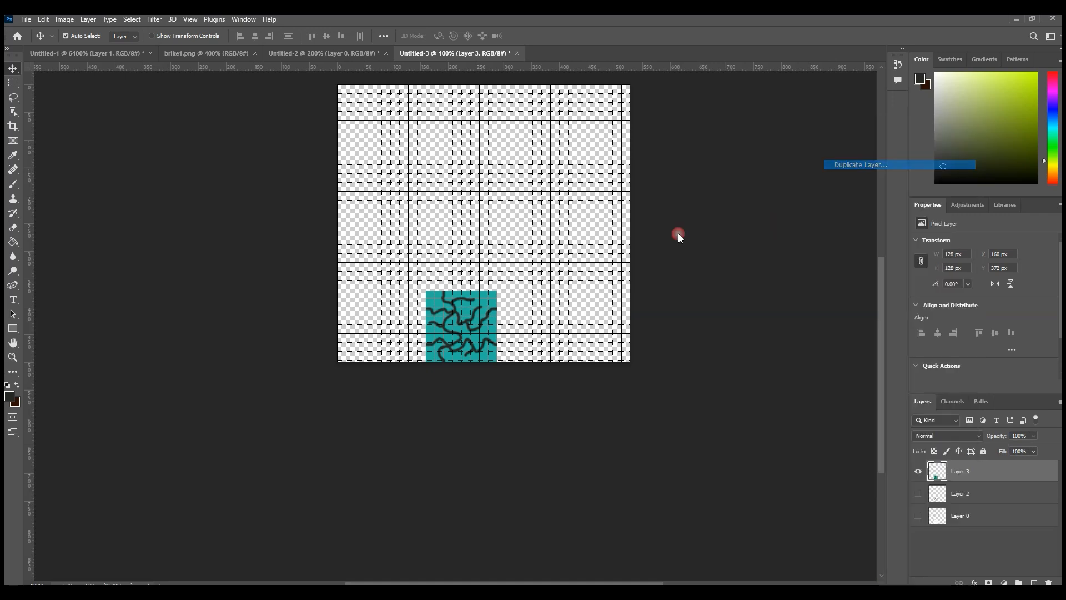
pyautogui.click(623, 181)
pyautogui.hotkey('ctrl', 't')
pyautogui.moveTo(474, 330); pyautogui.dragTo(471, 256)
pyautogui.click(620, 386)
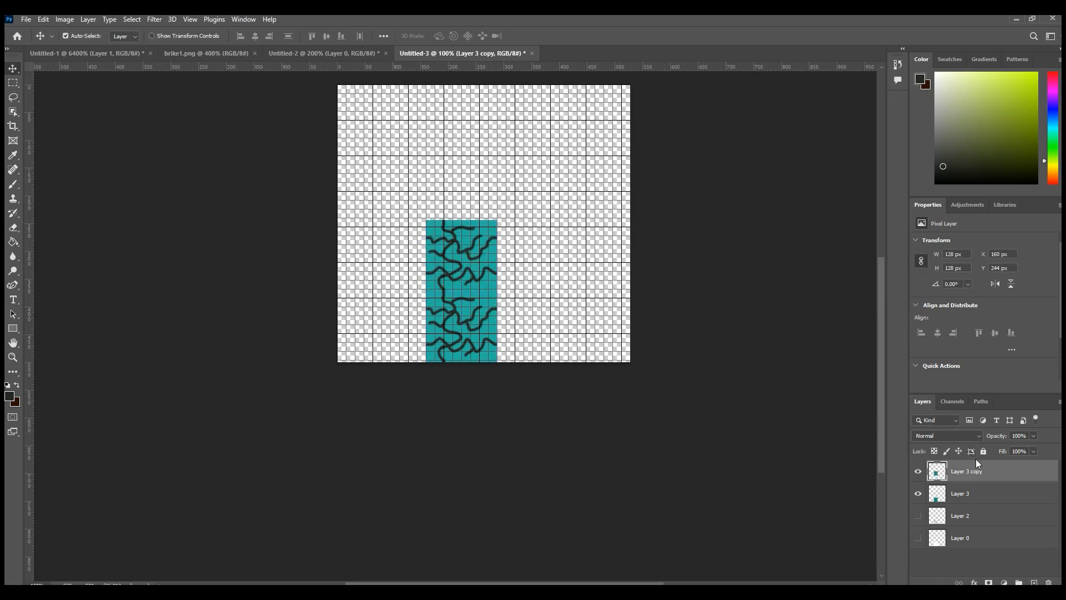
# Step: Duplicate both stacked tile layers together and place the copies flush against their right side, forming a 2 × 2 block
pyautogui.keyDown('shift'); pyautogui.click(968, 493); pyautogui.keyUp('shift')
pyautogui.rightClick(967, 491)
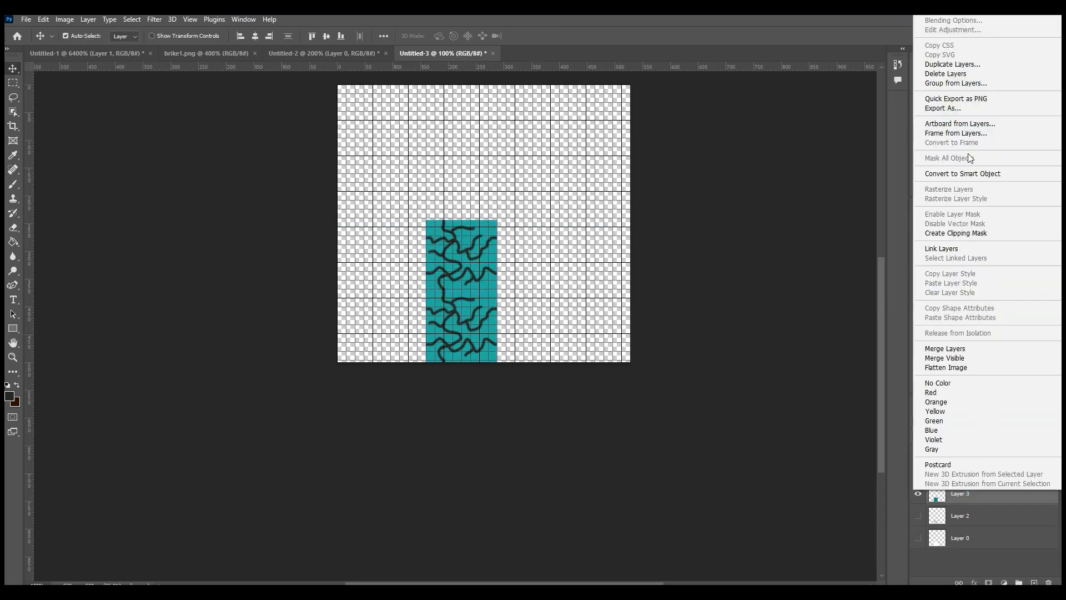
pyautogui.click(953, 64)
pyautogui.click(625, 178)
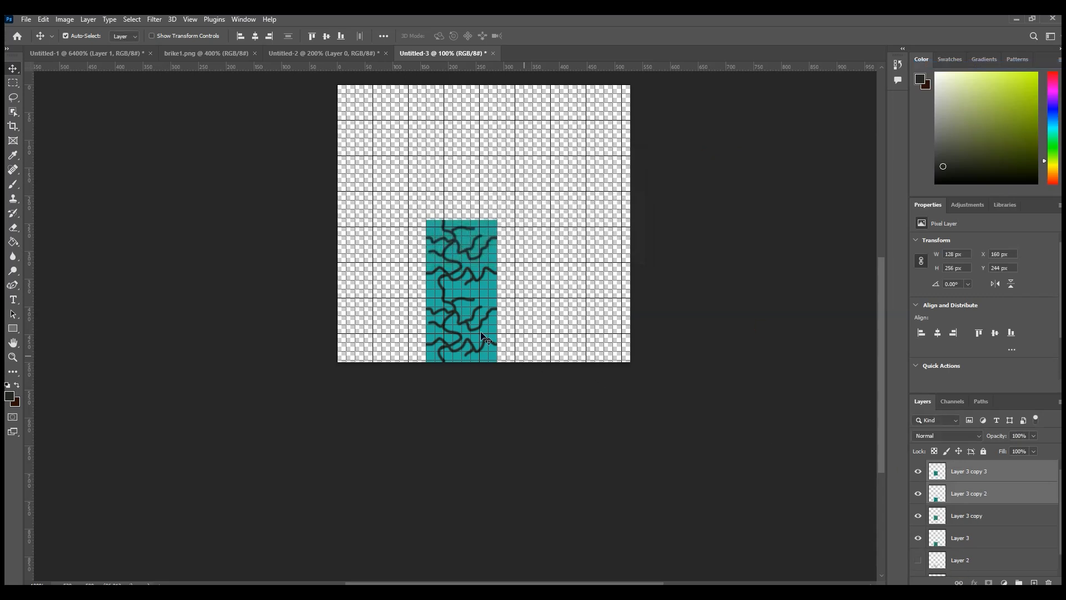
pyautogui.moveTo(460, 279); pyautogui.dragTo(527, 289)
pyautogui.click(597, 303)
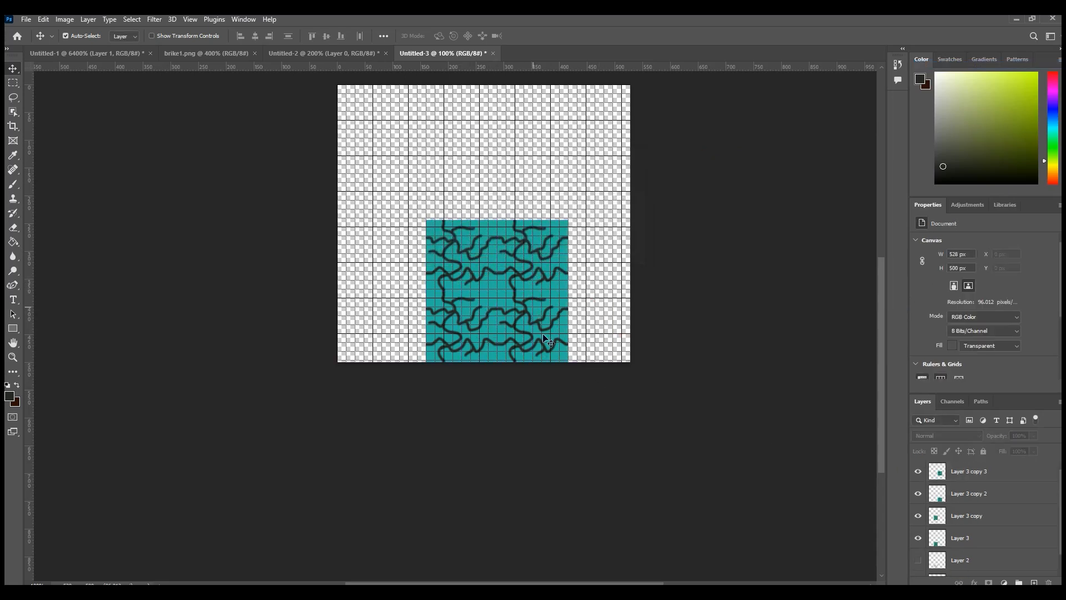
# Step: Examine up close how the dark lines meet across the seams of the four tiles
pyautogui.click(12, 357)
pyautogui.click(70, 36)
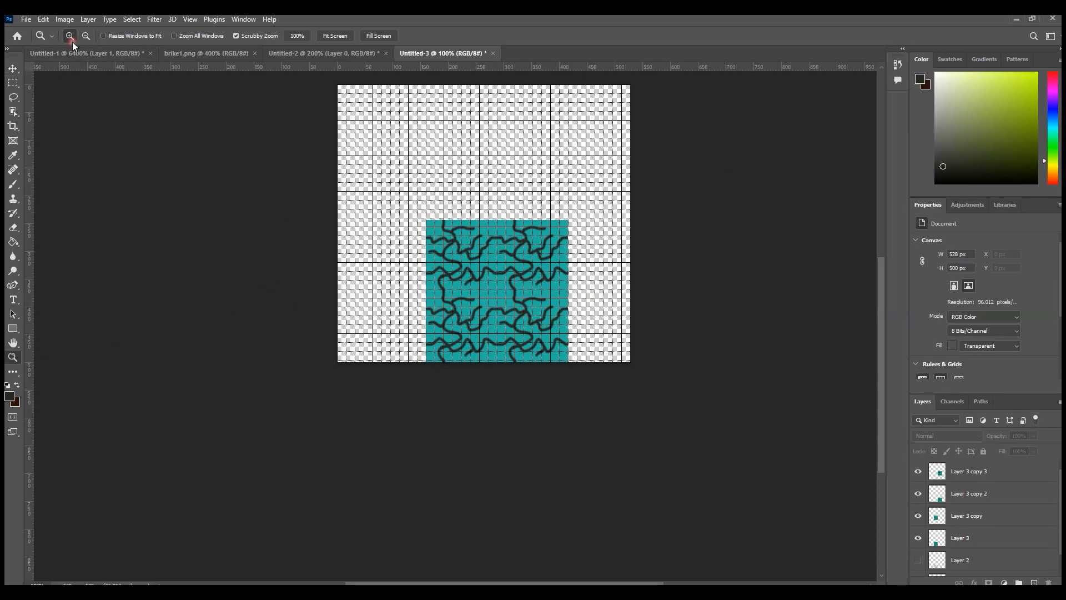
pyautogui.click(553, 265)
pyautogui.click(510, 329)
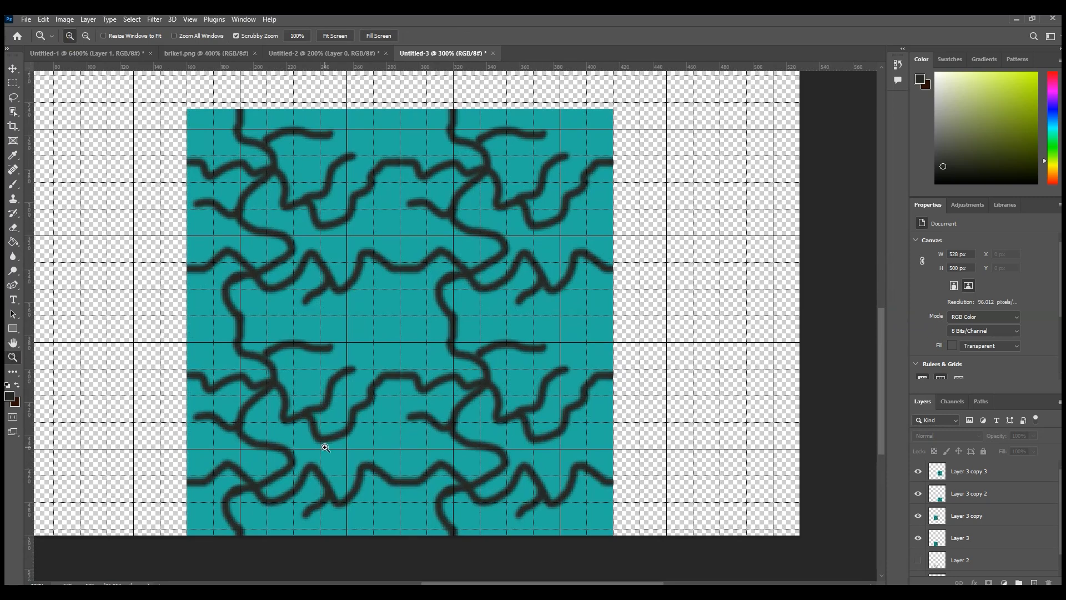
pyautogui.click(13, 83)
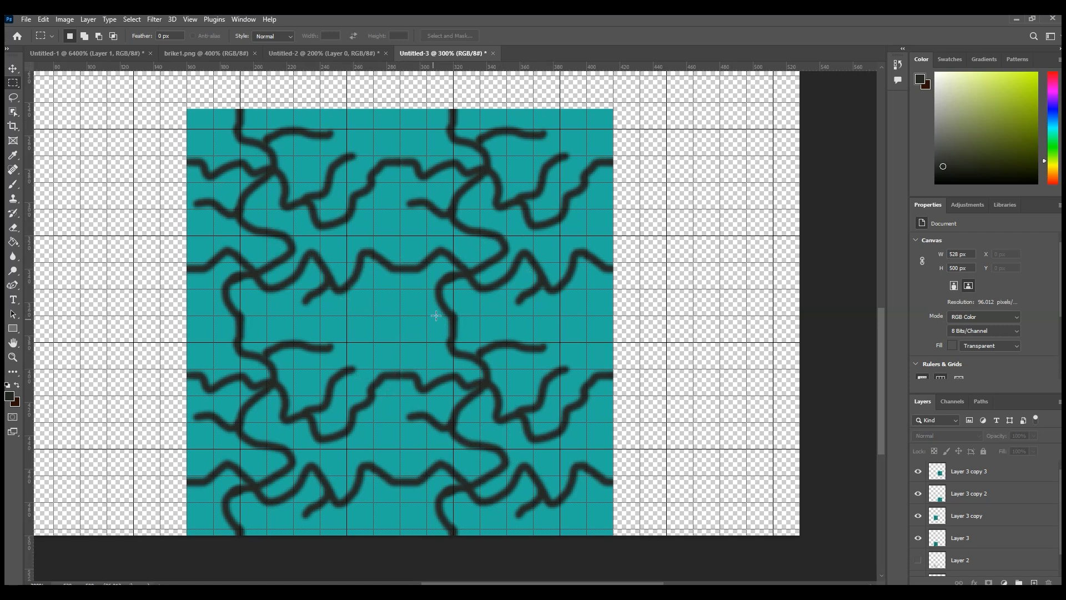
pyautogui.moveTo(611, 334); pyautogui.dragTo(525, 225)
pyautogui.click(697, 224)
# Step: Delete the three duplicated tile layers, keeping the original tile layer
pyautogui.click(13, 357)
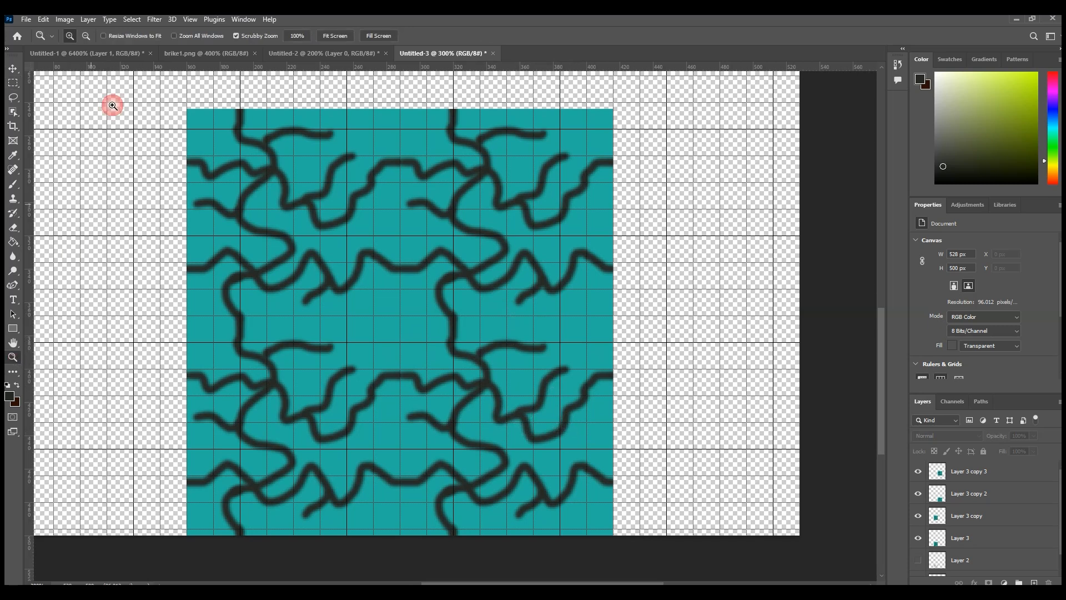
pyautogui.click(85, 35)
pyautogui.click(263, 299)
pyautogui.click(263, 299)
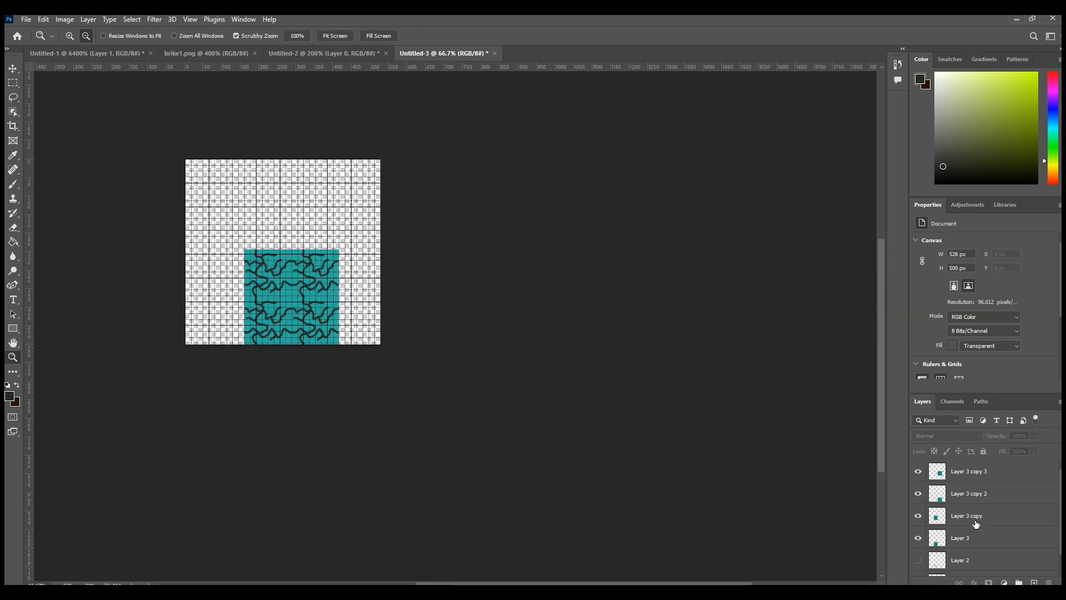
pyautogui.click(952, 537)
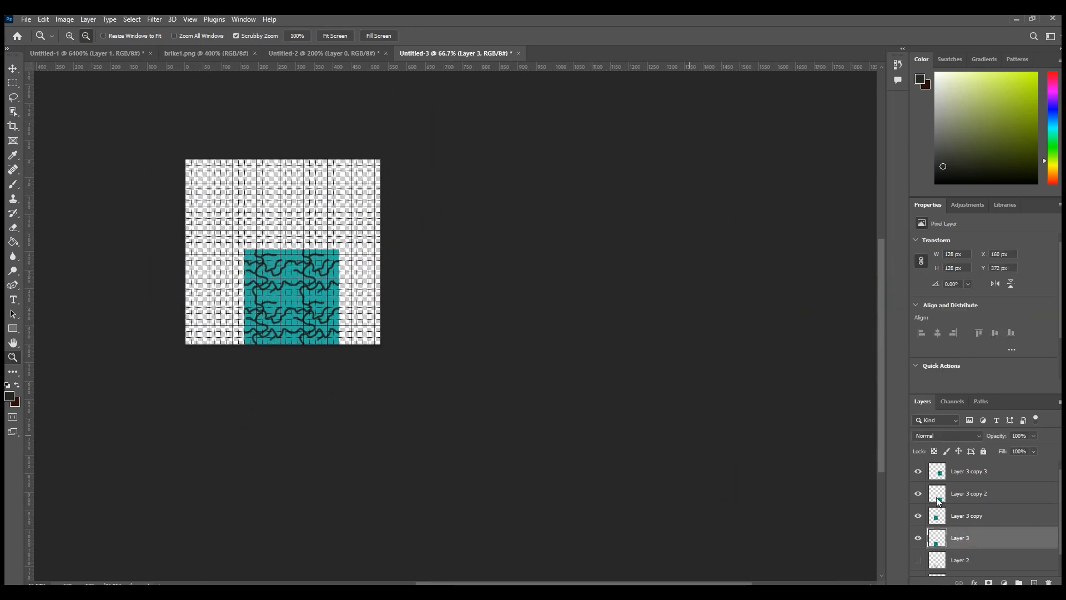
pyautogui.click(984, 521)
pyautogui.keyDown('shift'); pyautogui.click(986, 472); pyautogui.keyUp('shift')
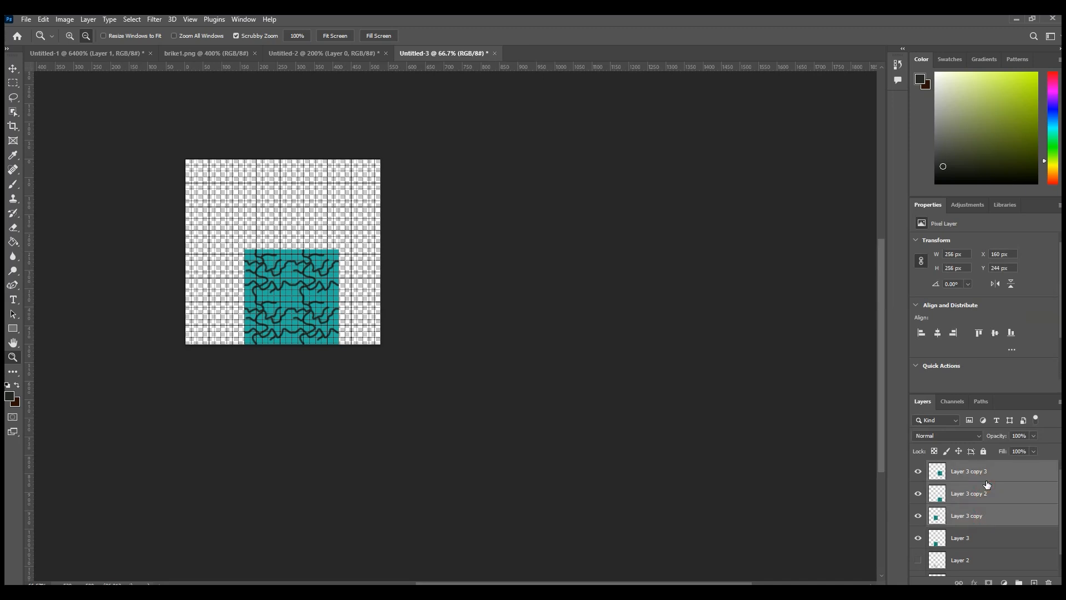
pyautogui.press('Delete')
# Step: Undo the tile copies, the canvas extension and the layer merge
pyautogui.hotkey('ctrl', 'z')
pyautogui.hotkey('ctrl', 'z')
pyautogui.hotkey('ctrl', 'z')
pyautogui.hotkey('ctrl', 'z')
pyautogui.hotkey('ctrl', 'z')
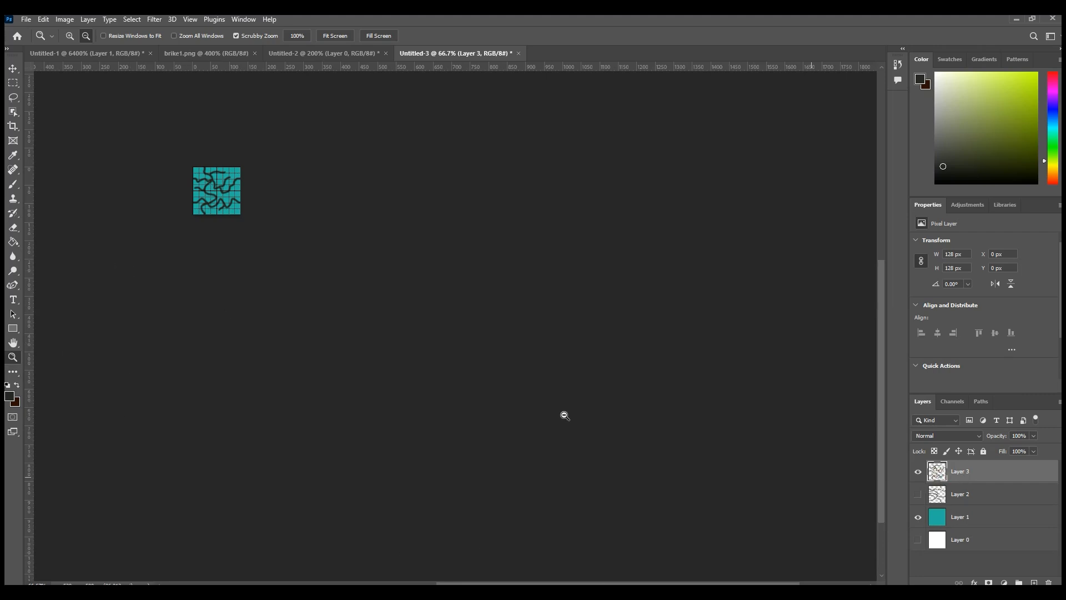
# Step: Add an Outer Glow to the dark lines layer with 42% opacity, 0% spread and 6 px size
pyautogui.click(70, 36)
pyautogui.hscroll(-5, 600, 566)
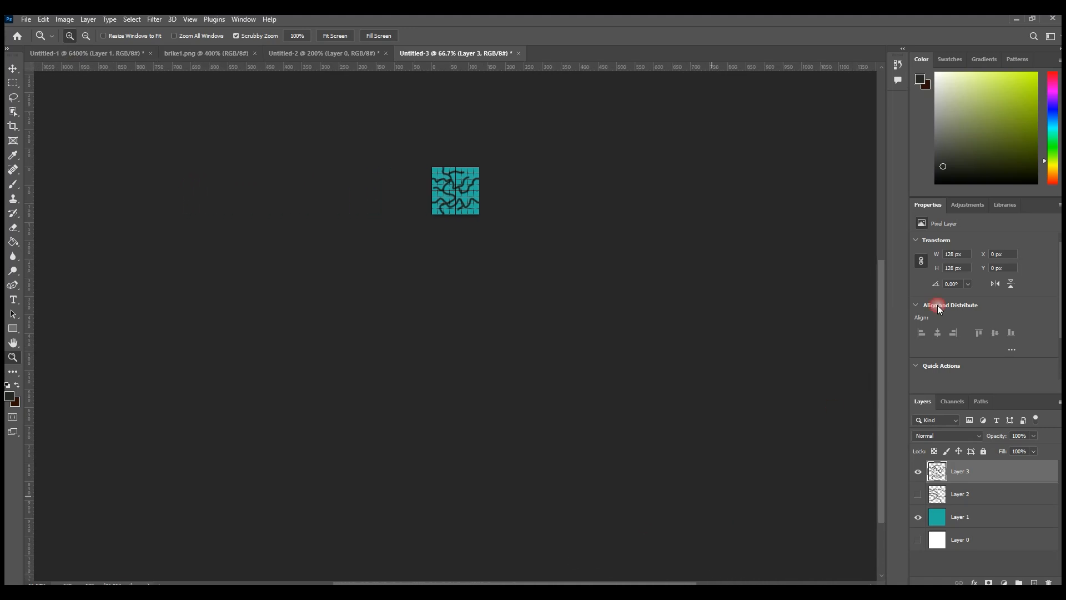
pyautogui.moveTo(881, 306); pyautogui.dragTo(879, 244)
pyautogui.moveTo(450, 322); pyautogui.dragTo(451, 322)
pyautogui.rightClick(974, 470)
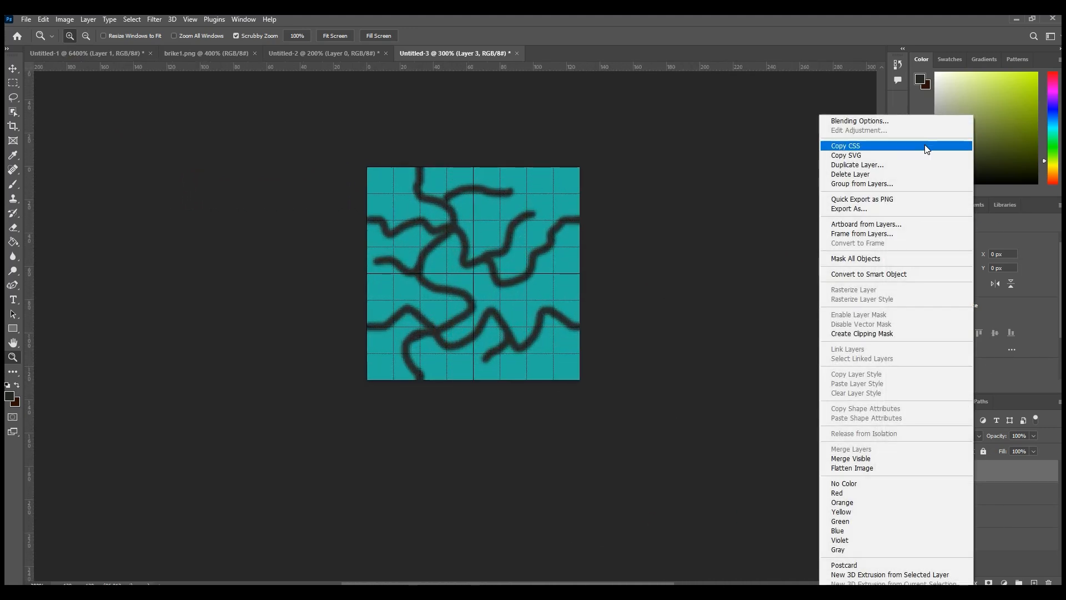
pyautogui.click(859, 121)
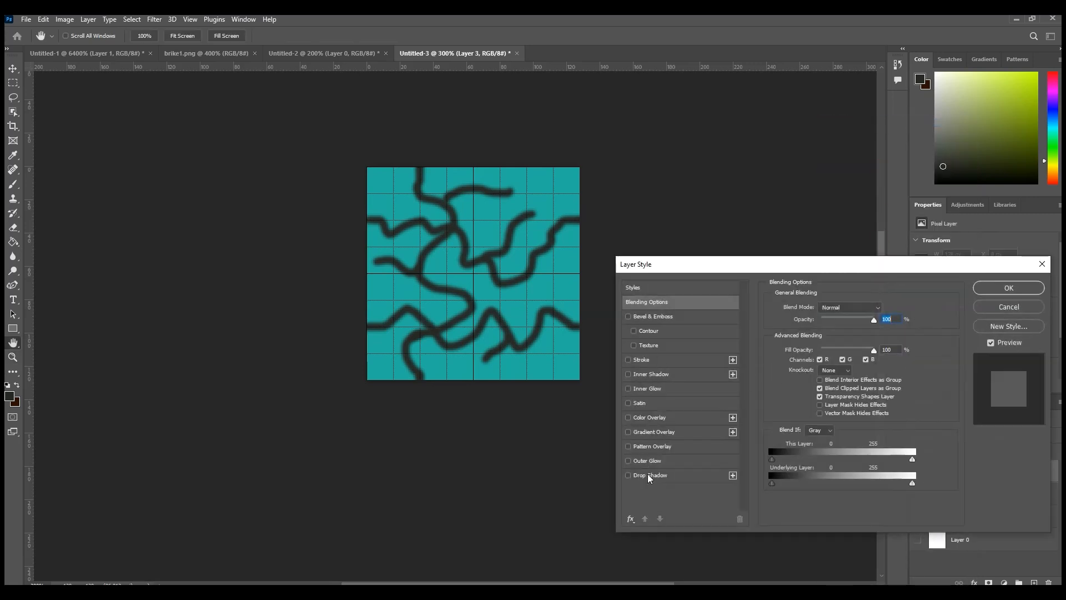
pyautogui.click(640, 461)
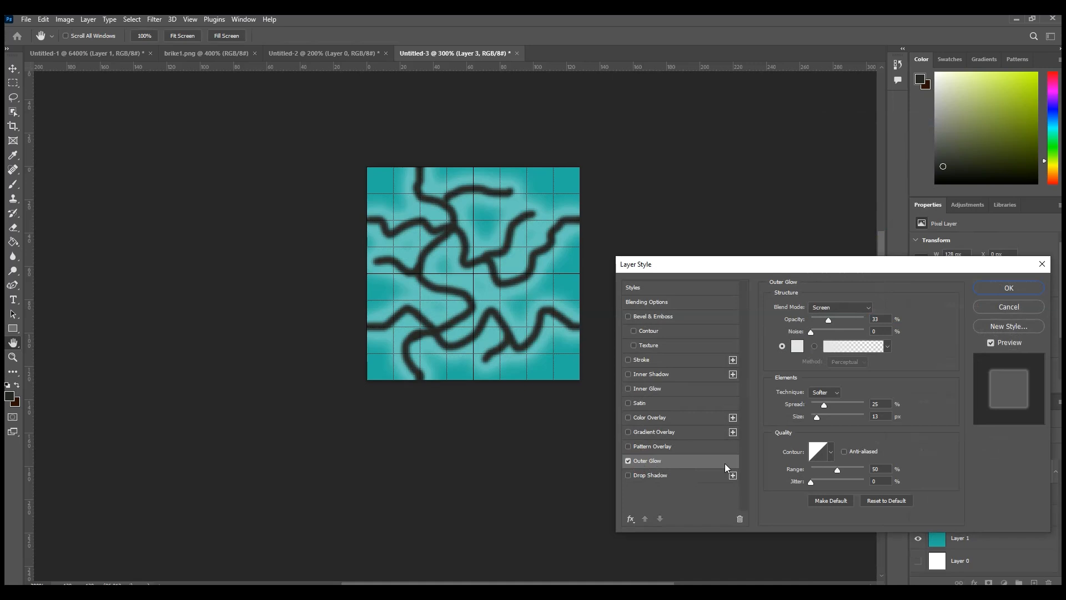
pyautogui.moveTo(831, 322)
pyautogui.mouseDown()
pyautogui.moveTo(821, 318)
pyautogui.moveTo(834, 318)
pyautogui.mouseUp()
pyautogui.moveTo(825, 405)
pyautogui.mouseDown()
pyautogui.moveTo(811, 405)
pyautogui.moveTo(816, 417)
pyautogui.mouseUp()
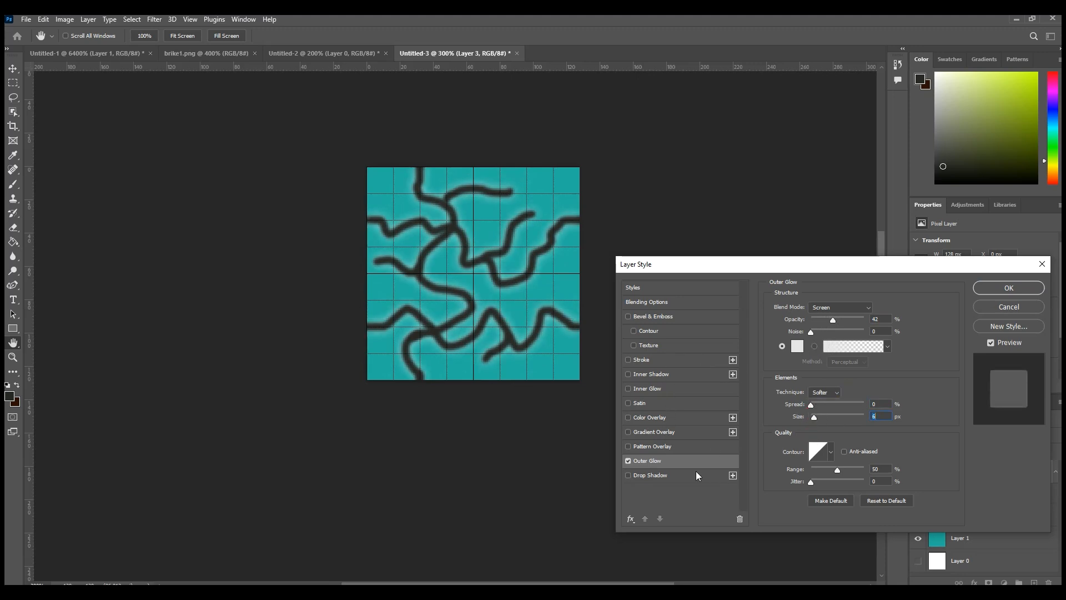
# Step: Add a Drop Shadow with 53% opacity to the dark lines layer and apply the layer style
pyautogui.click(643, 476)
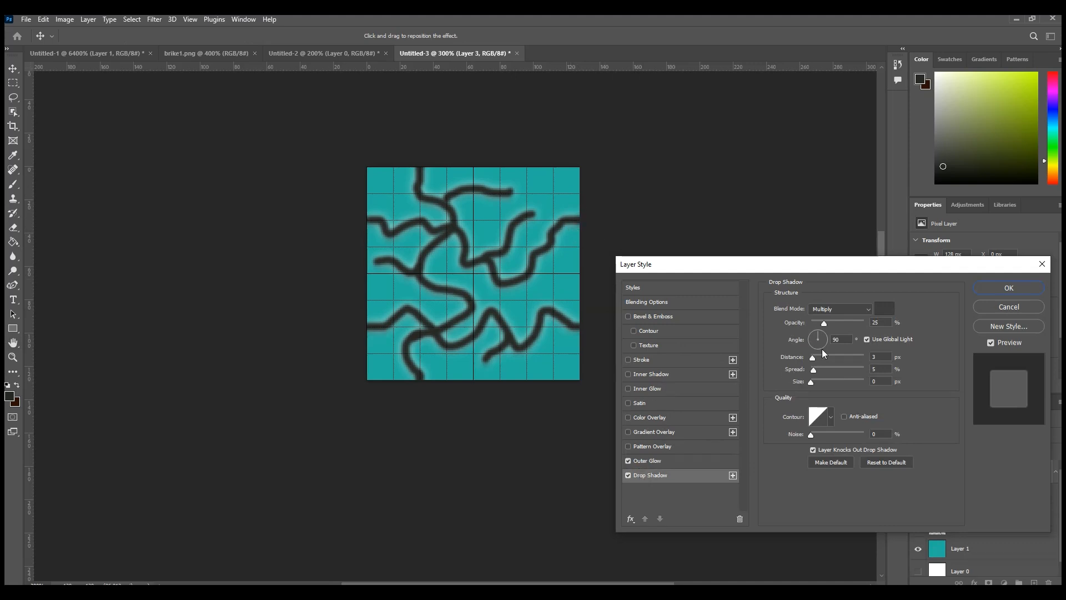
pyautogui.moveTo(825, 322); pyautogui.dragTo(840, 322)
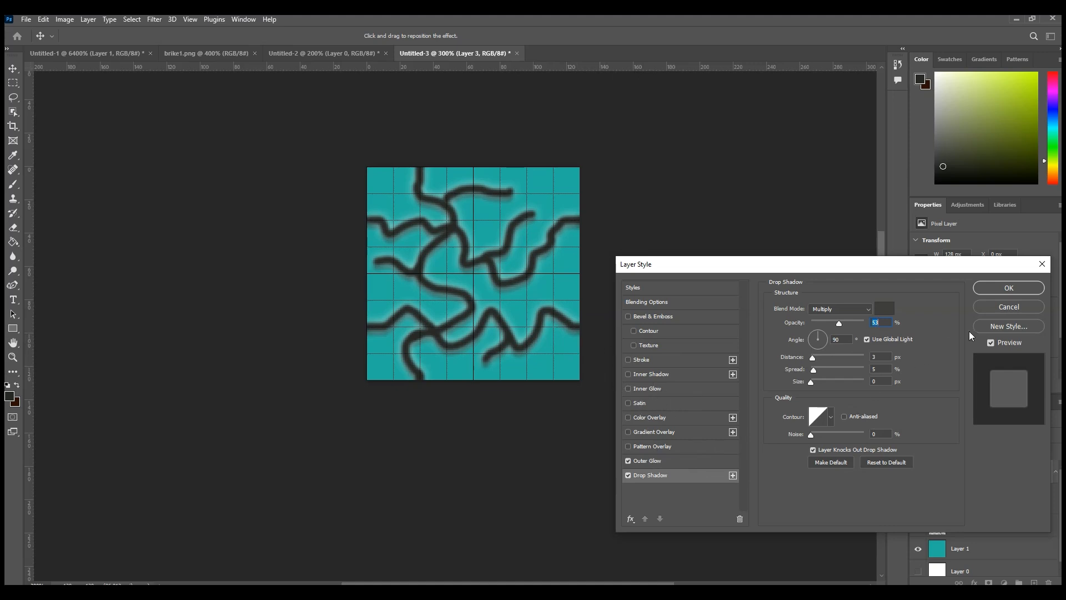
pyautogui.click(993, 288)
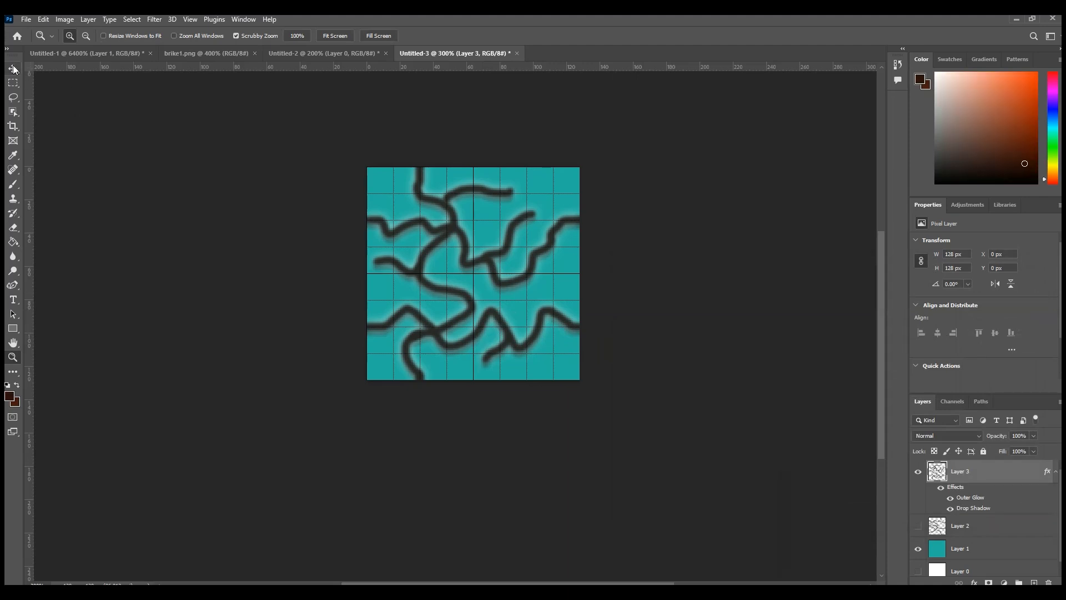
# Step: Create a new 128 × 128 px RGB document with a white background and unlock its background layer
pyautogui.click(25, 20)
pyautogui.click(34, 29)
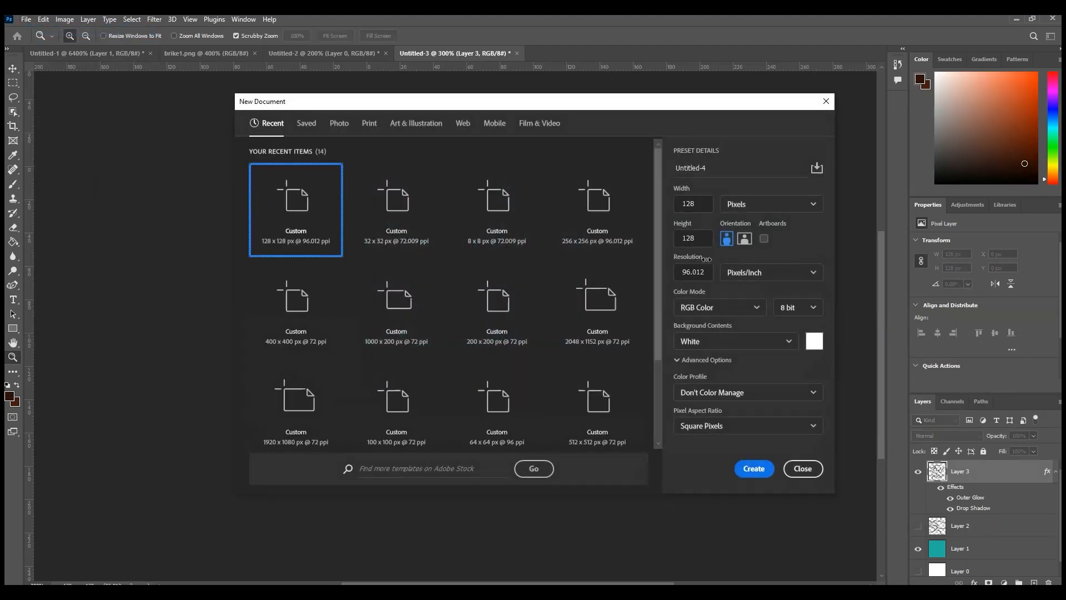
pyautogui.click(754, 469)
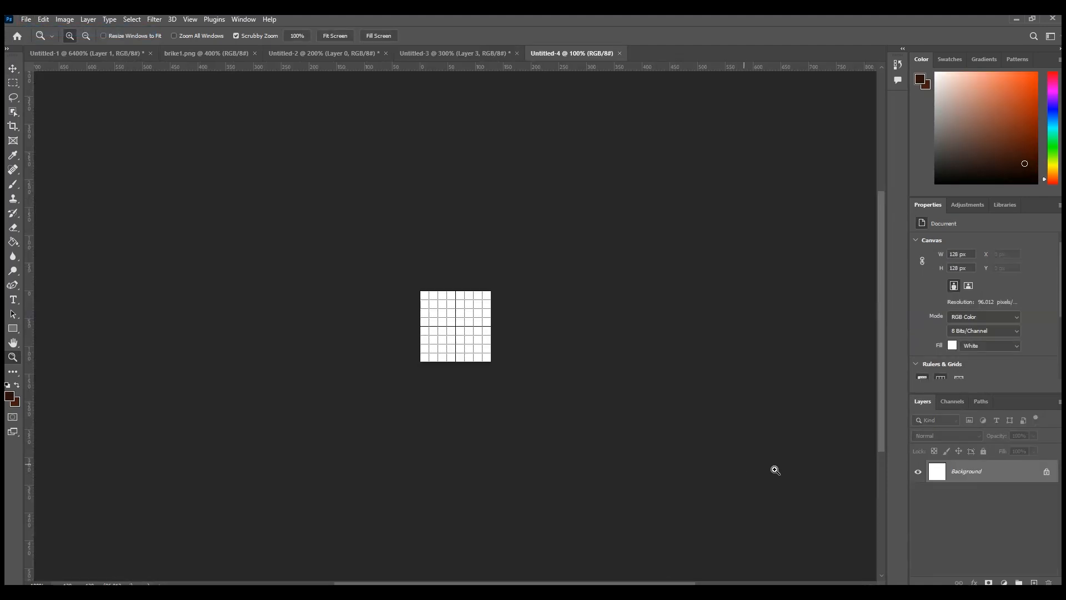
pyautogui.click(1046, 472)
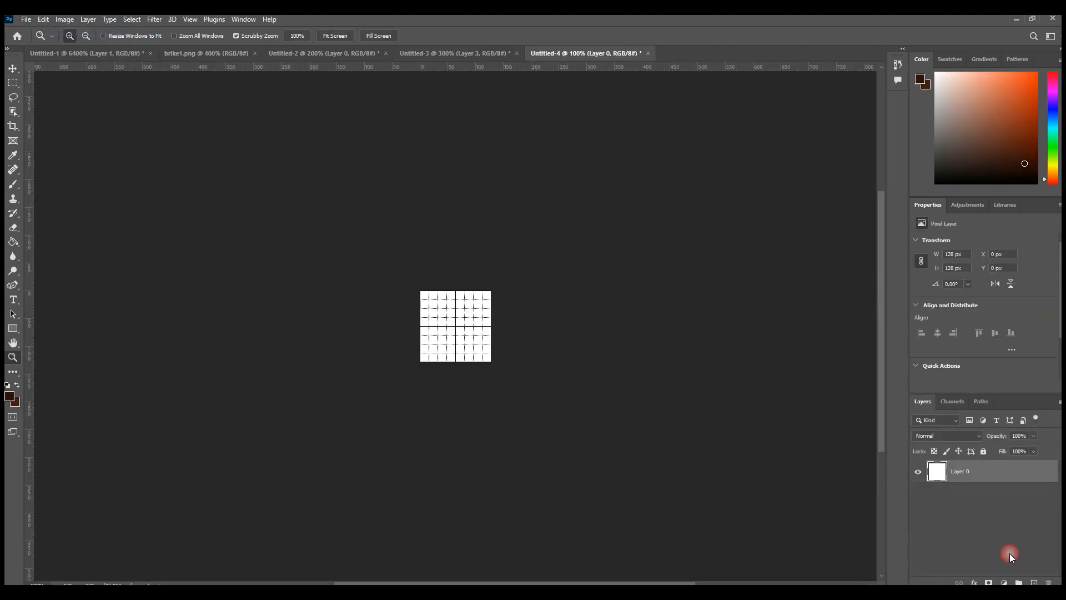
# Step: Hide the white base layer and fill a new layer above it with the dark brown colour
pyautogui.click(1034, 582)
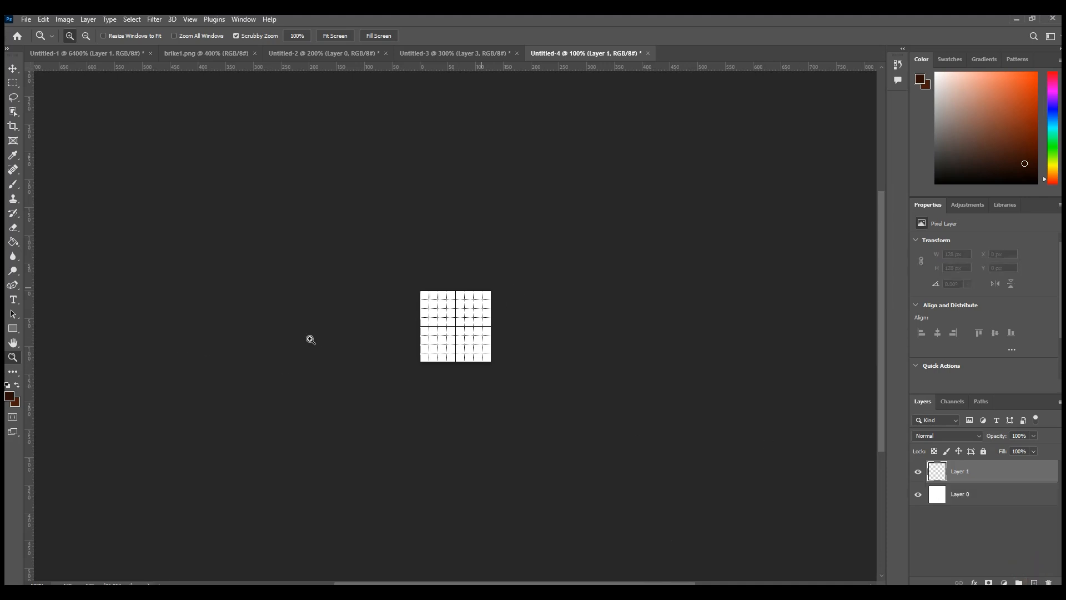
pyautogui.click(918, 494)
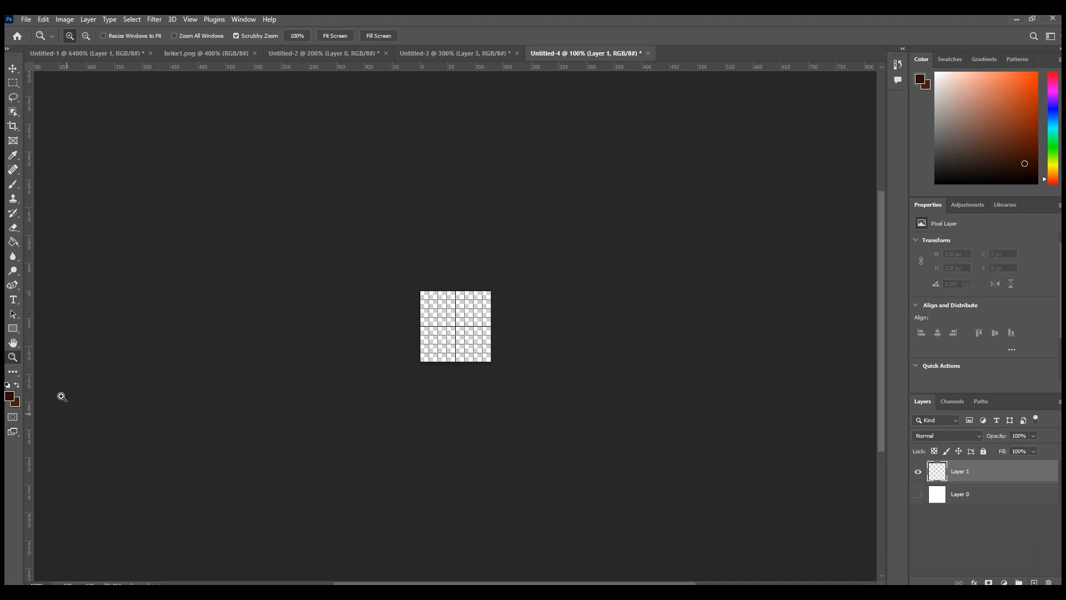
pyautogui.click(479, 377)
pyautogui.click(379, 454)
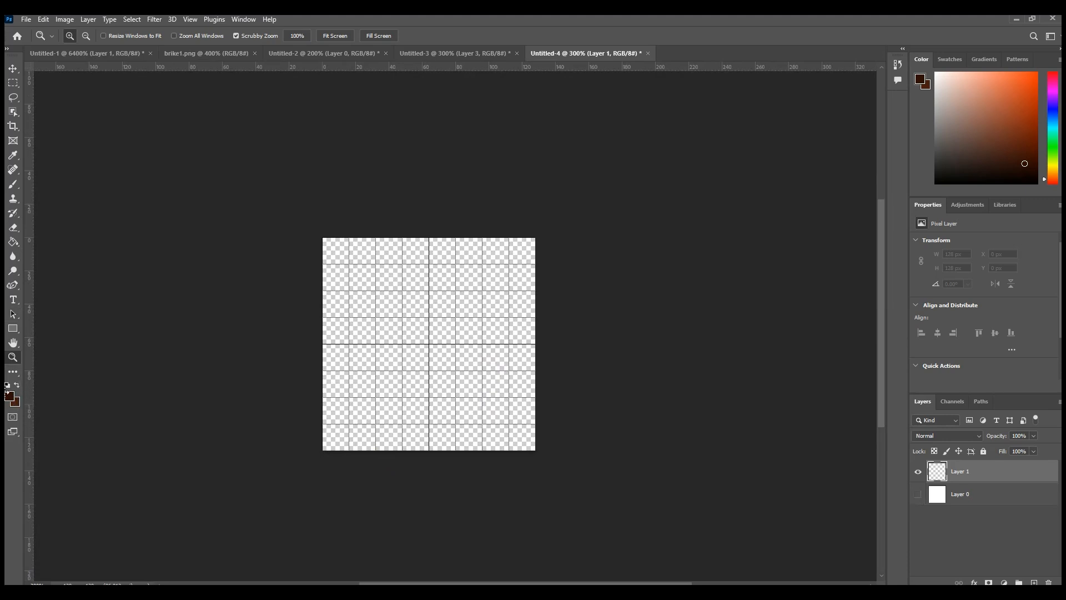
pyautogui.click(13, 242)
pyautogui.click(473, 410)
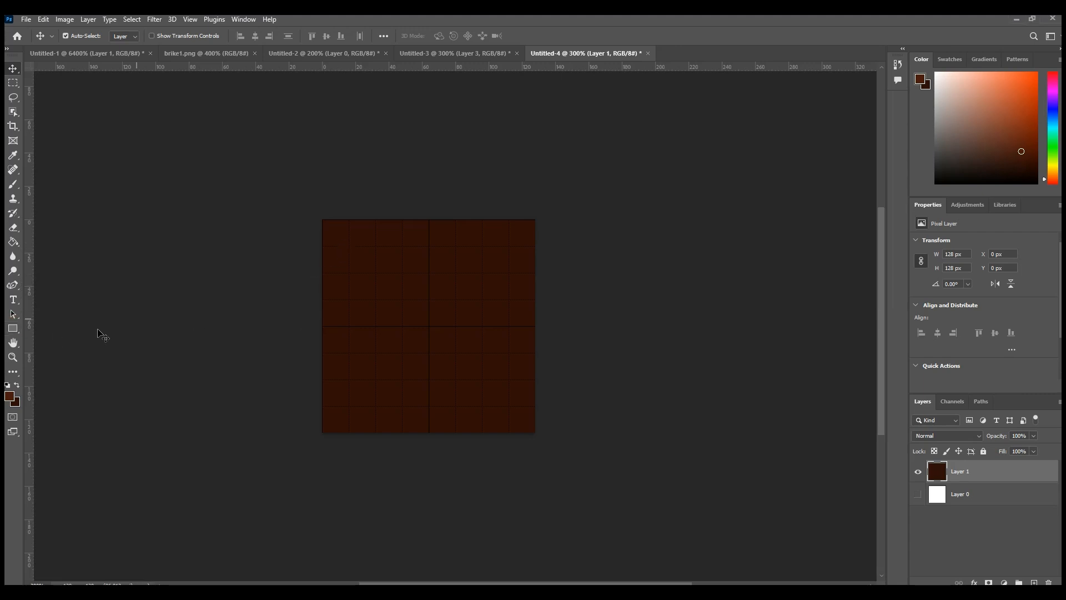
# Step: Draw a 40 × 16 px lighter brown rectangle with a 1 px black stroke in the tile's upper-left area at X 16, Y 16 px
pyautogui.click(12, 328)
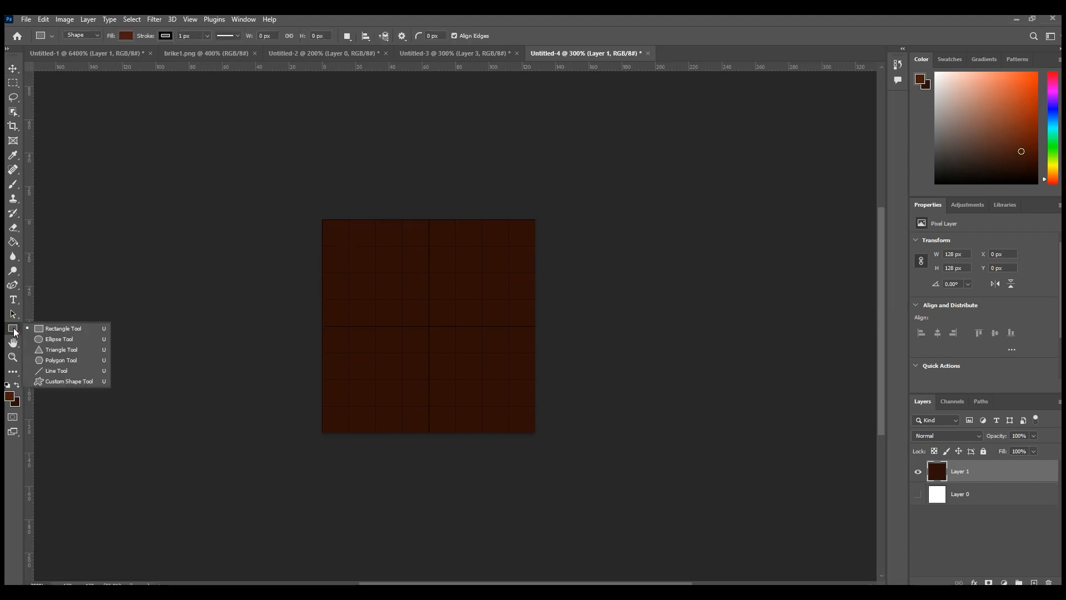
pyautogui.click(61, 328)
pyautogui.moveTo(344, 245); pyautogui.dragTo(415, 270)
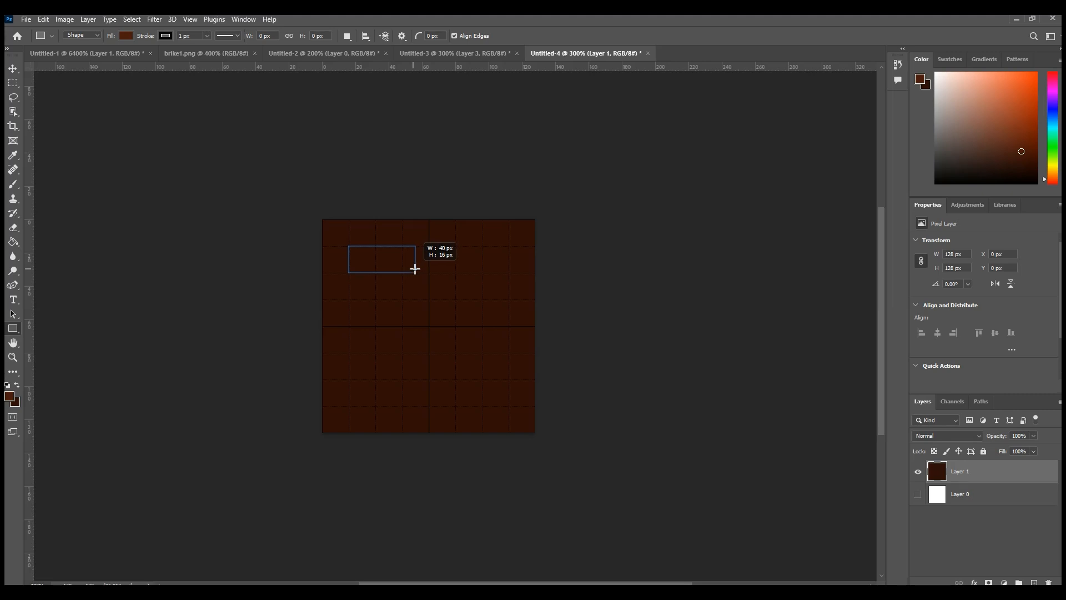
pyautogui.moveTo(414, 269); pyautogui.dragTo(415, 269)
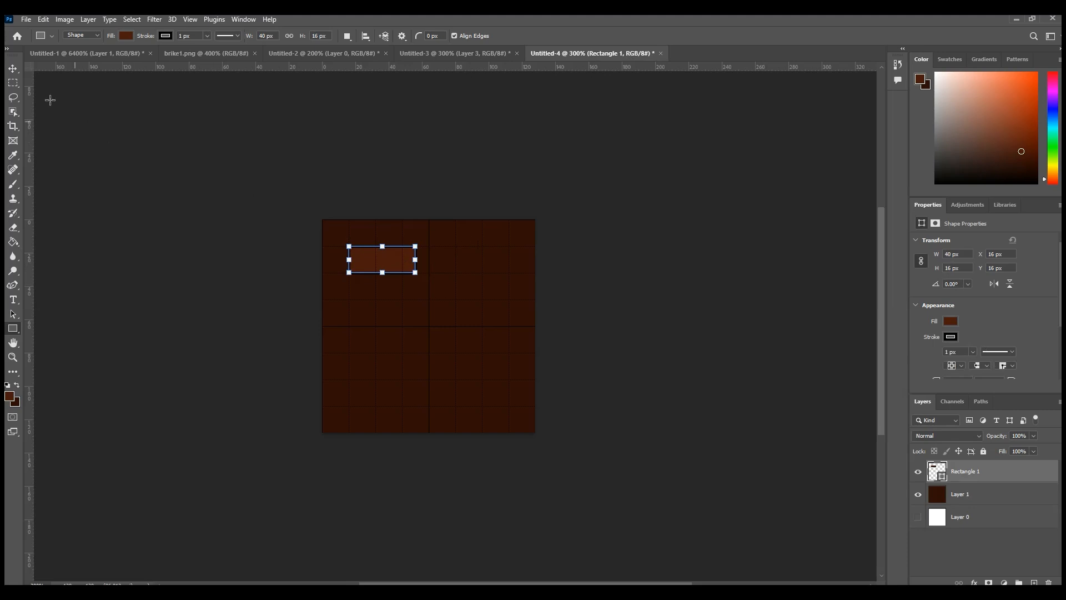
pyautogui.click(13, 70)
pyautogui.click(383, 234)
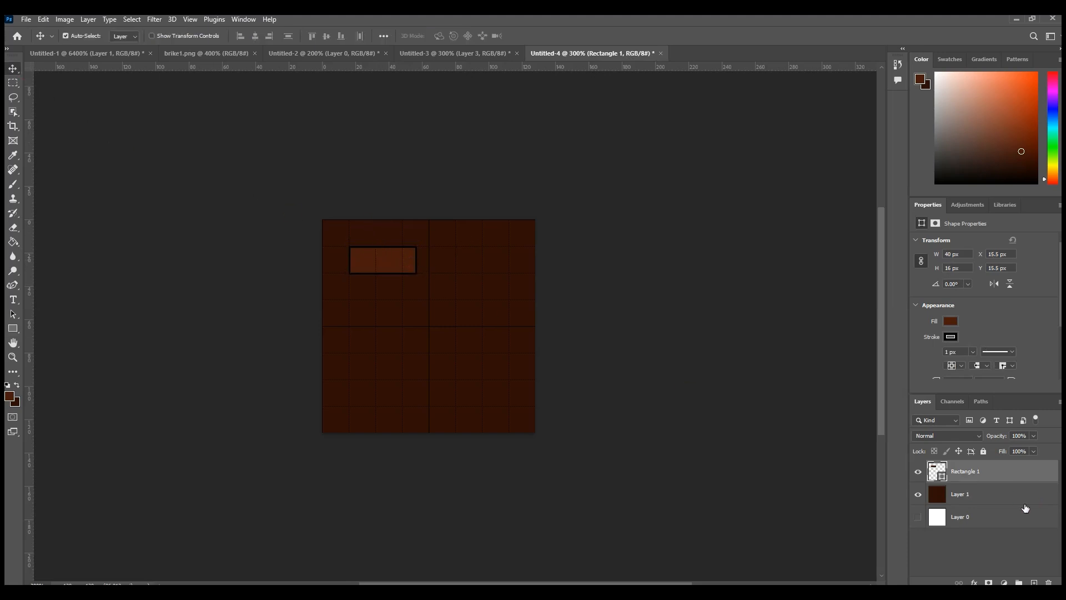
# Step: Add a Satin effect with 26% opacity and 20 px distance to the rectangle and apply the layer style
pyautogui.rightClick(972, 470)
pyautogui.click(858, 123)
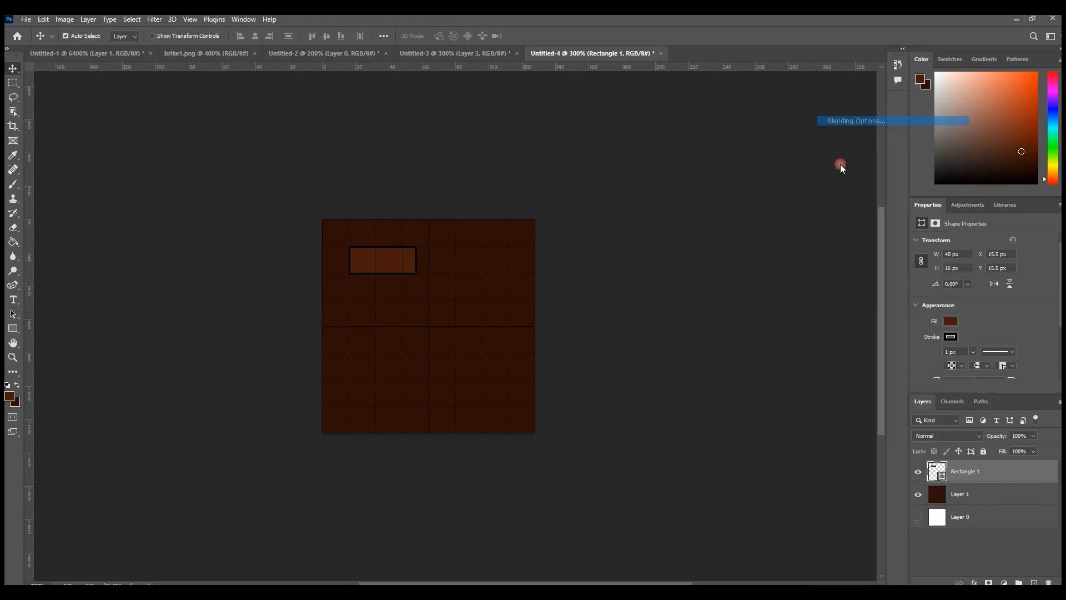
pyautogui.click(628, 317)
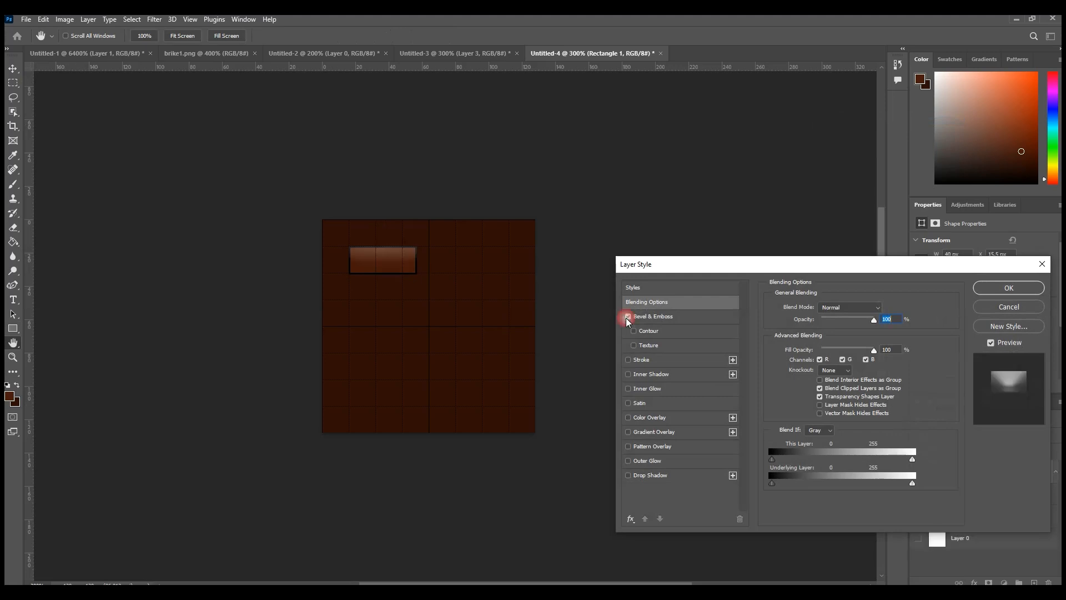
pyautogui.click(628, 318)
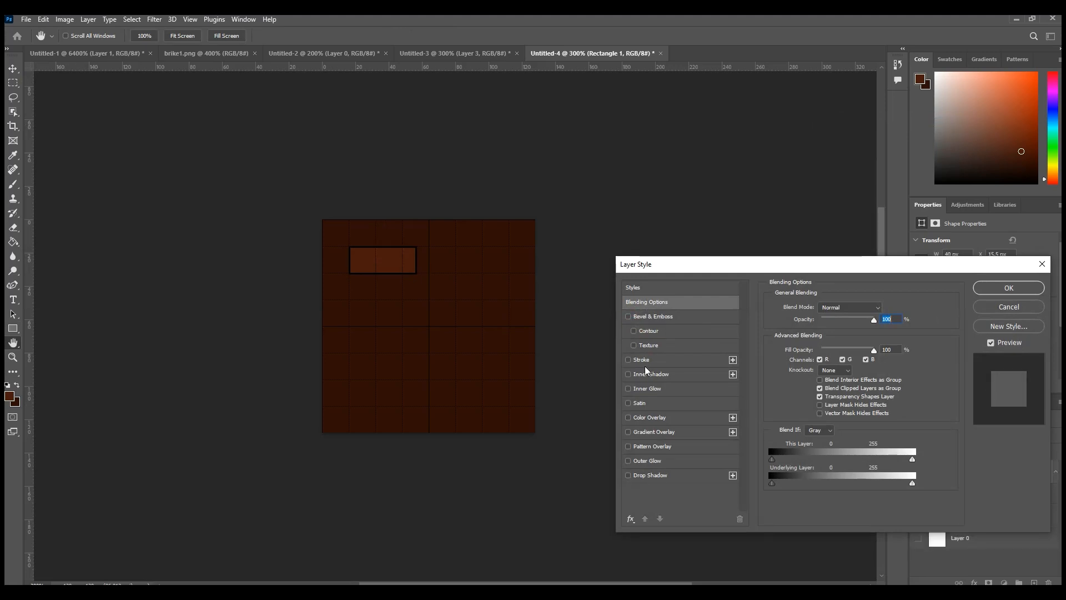
pyautogui.click(637, 403)
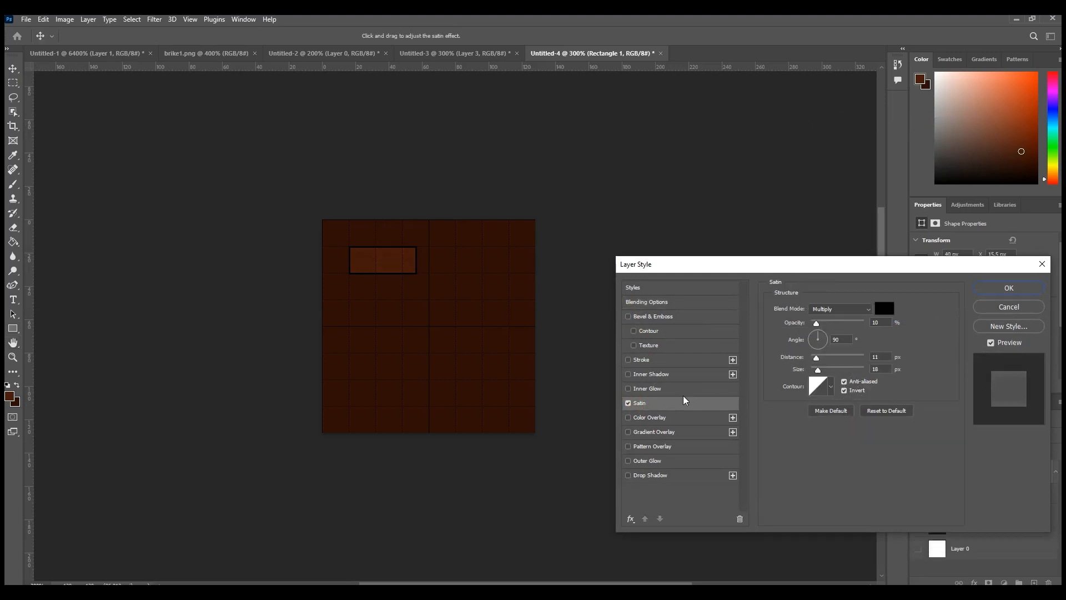
pyautogui.moveTo(819, 327); pyautogui.dragTo(824, 327)
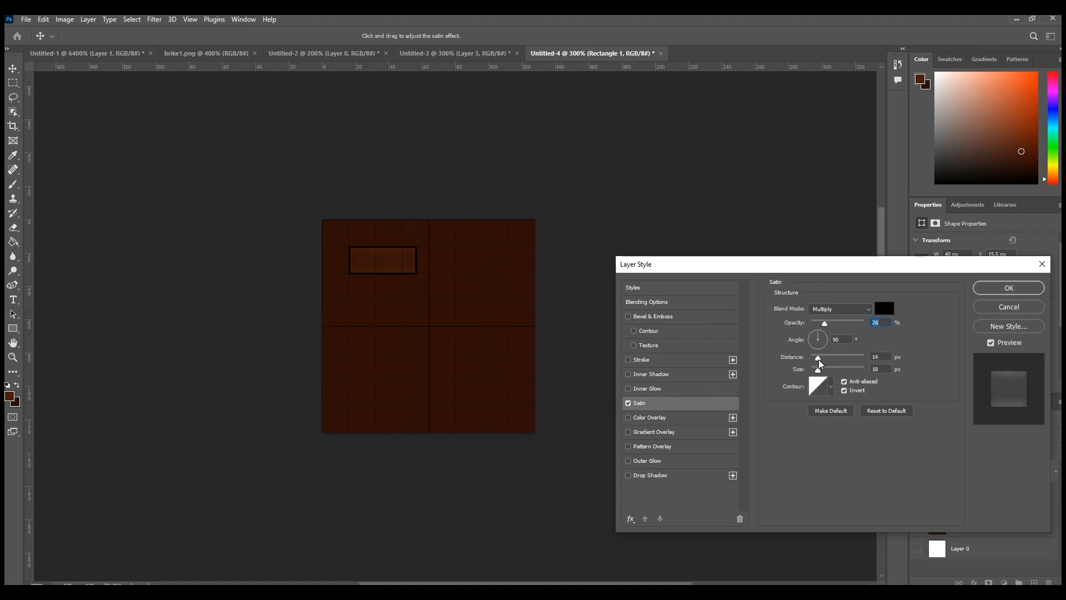
pyautogui.moveTo(823, 361); pyautogui.dragTo(821, 361)
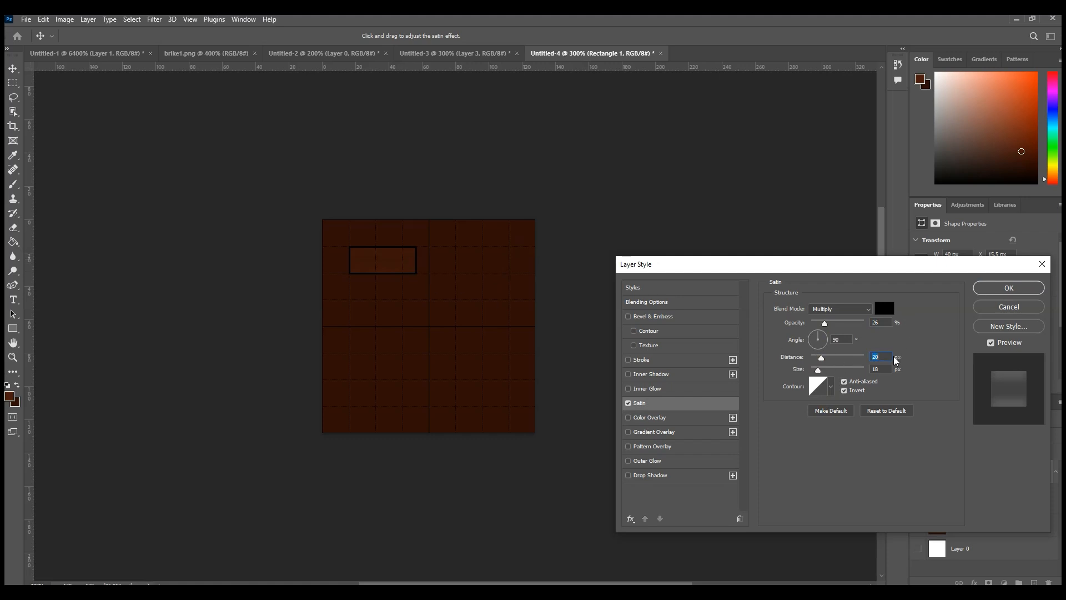
pyautogui.click(1010, 287)
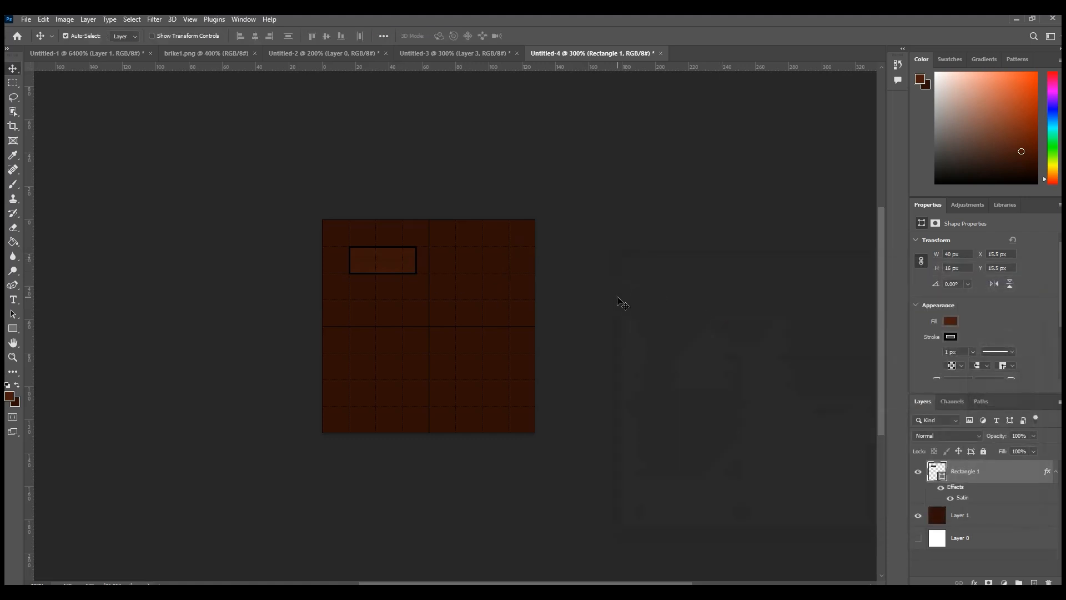
# Step: Move the brick rectangle to X 23.5 px and place a duplicate of it across the tile's right edge at X 107.5 px
pyautogui.moveTo(386, 261)
pyautogui.mouseDown()
pyautogui.moveTo(375, 266)
pyautogui.moveTo(398, 267)
pyautogui.mouseUp()
pyautogui.rightClick(967, 468)
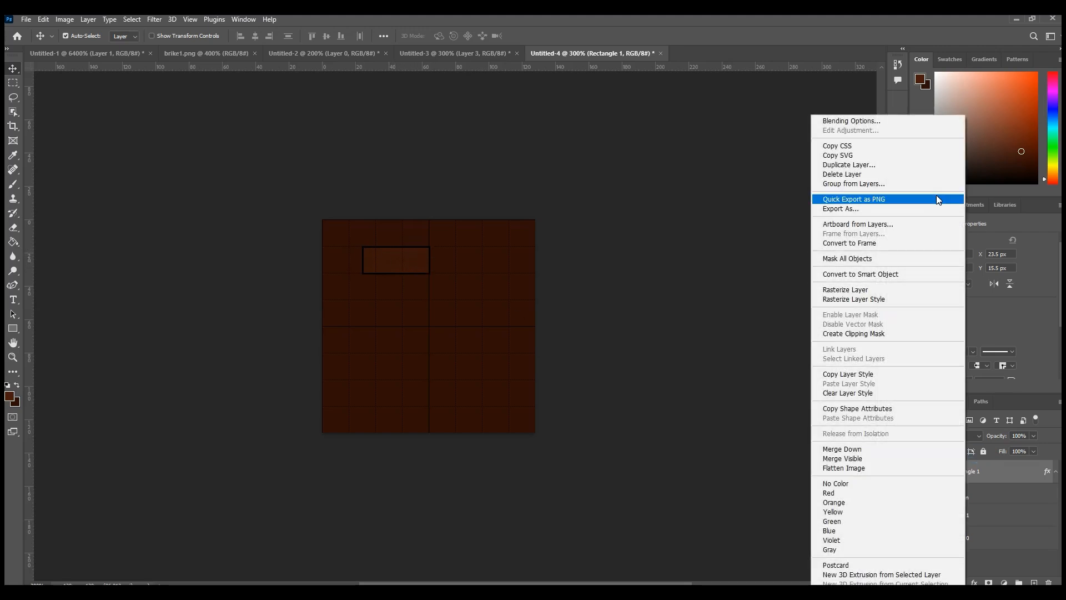
pyautogui.click(874, 165)
pyautogui.click(638, 179)
pyautogui.moveTo(407, 255); pyautogui.dragTo(543, 261)
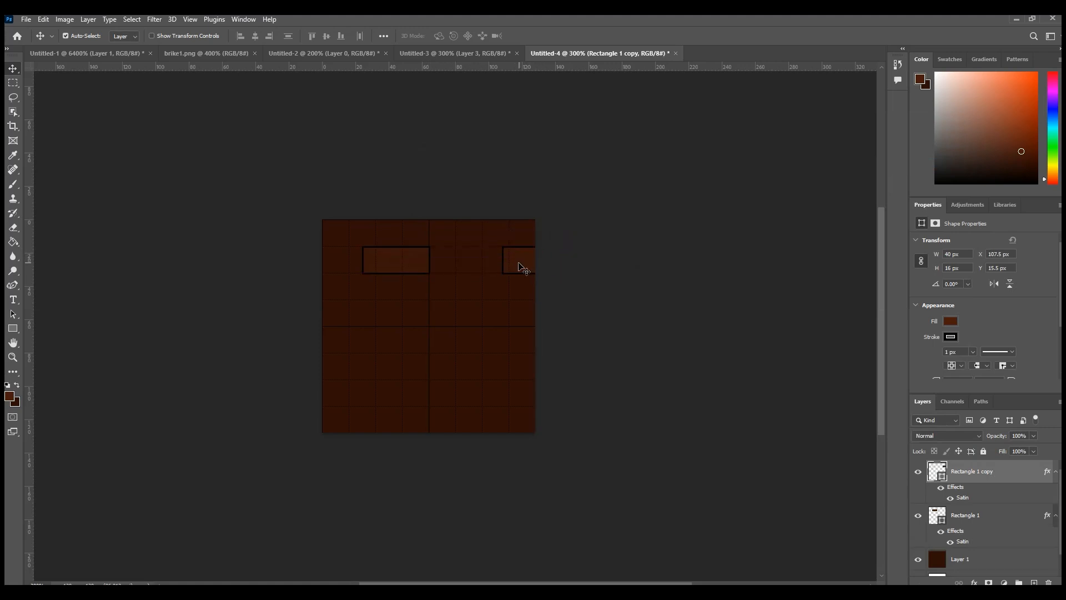
# Step: Measure the visible part of the brick at the tile's right edge with a rectangular selection
pyautogui.click(13, 83)
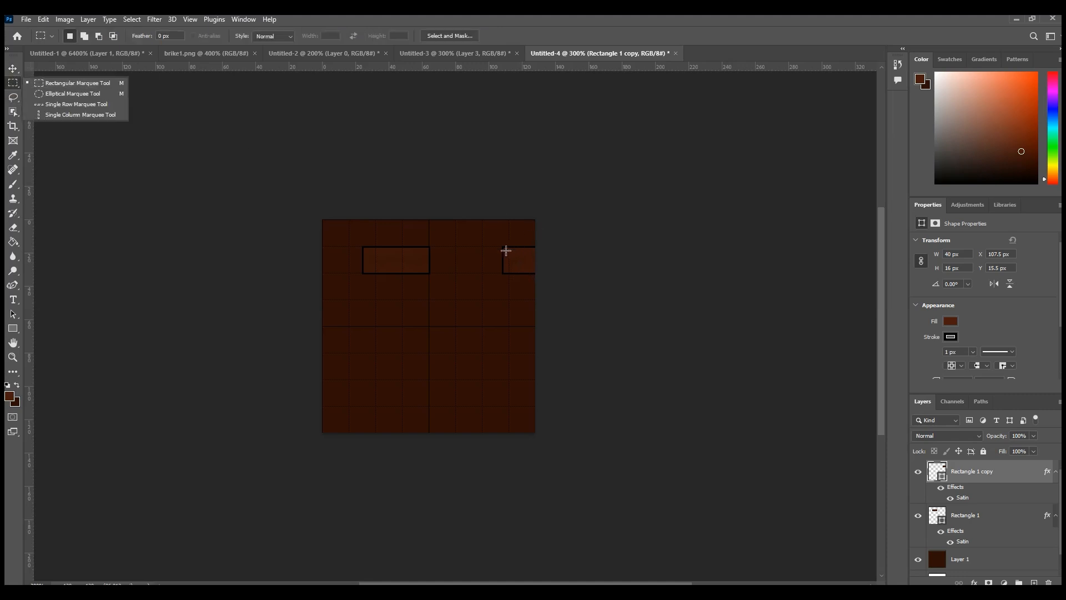
pyautogui.click(503, 246)
pyautogui.moveTo(503, 246); pyautogui.dragTo(536, 270)
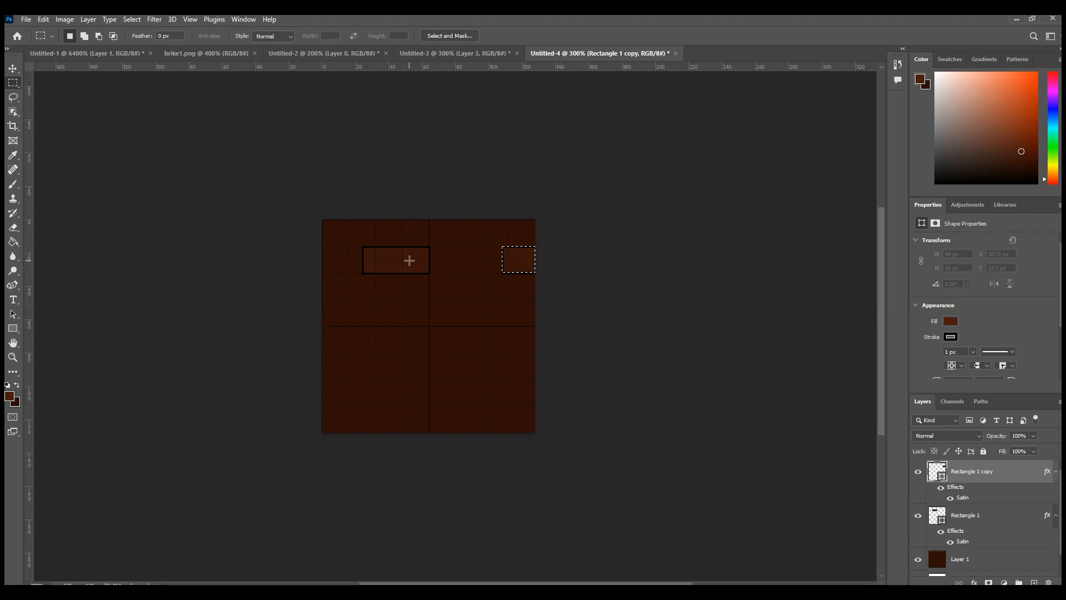
pyautogui.click(13, 68)
pyautogui.click(591, 278)
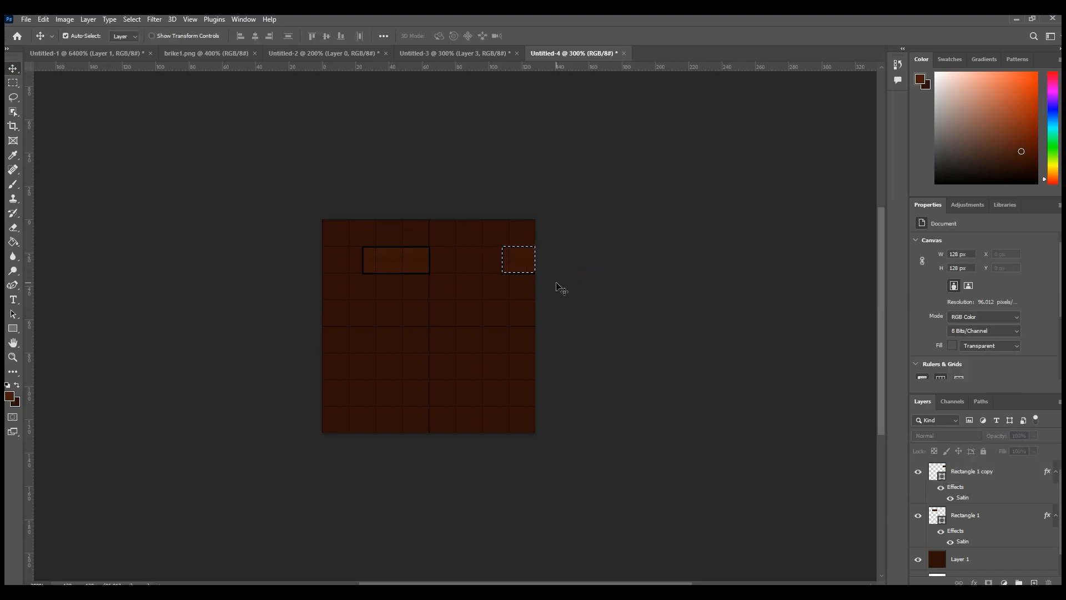
pyautogui.click(423, 306)
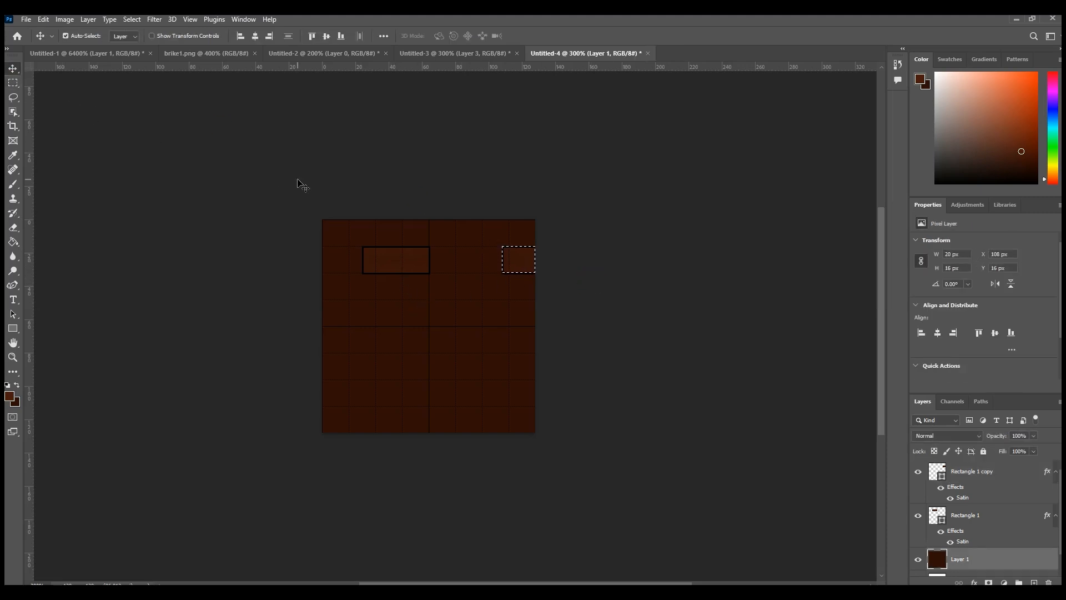
# Step: Move the original brick to X 43.5 px and place a duplicate of it across the tile's left edge at X -16.5 px
pyautogui.moveTo(398, 266); pyautogui.dragTo(453, 261)
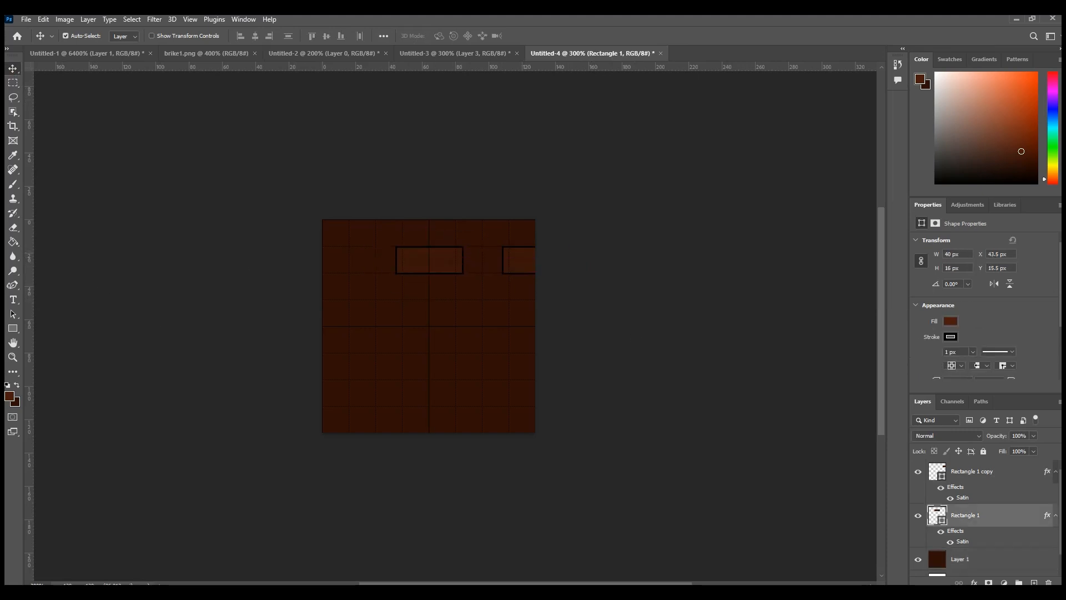
pyautogui.rightClick(974, 522)
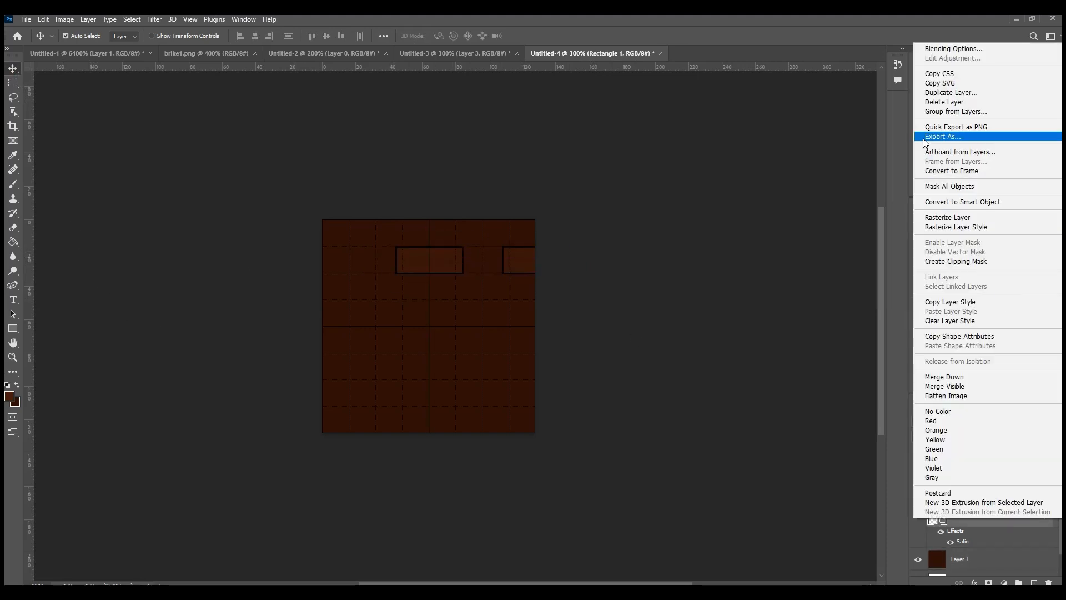
pyautogui.click(955, 93)
pyautogui.click(625, 176)
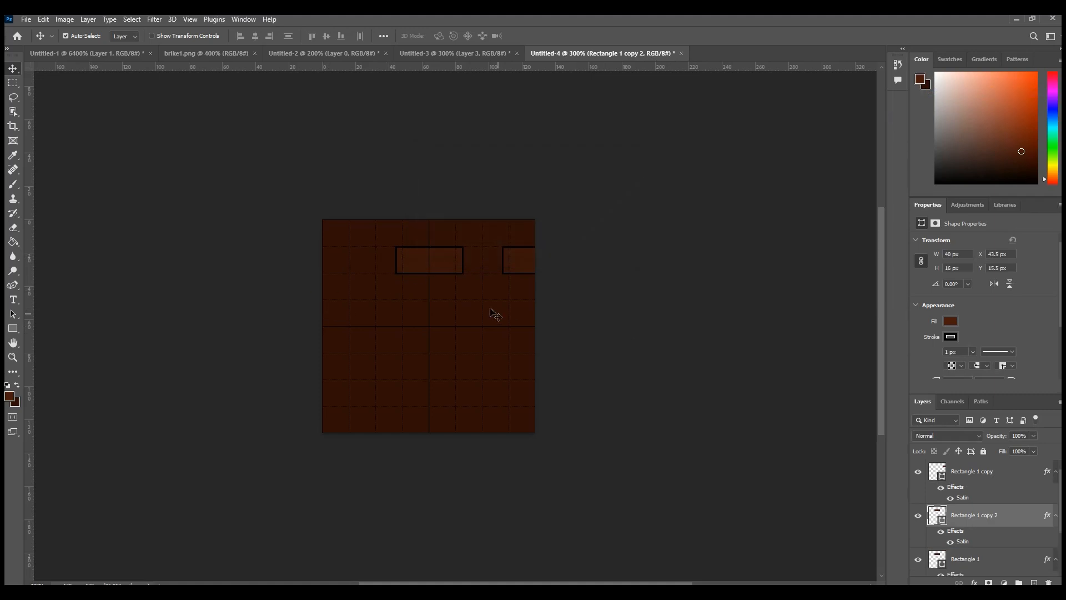
pyautogui.moveTo(442, 269); pyautogui.dragTo(339, 264)
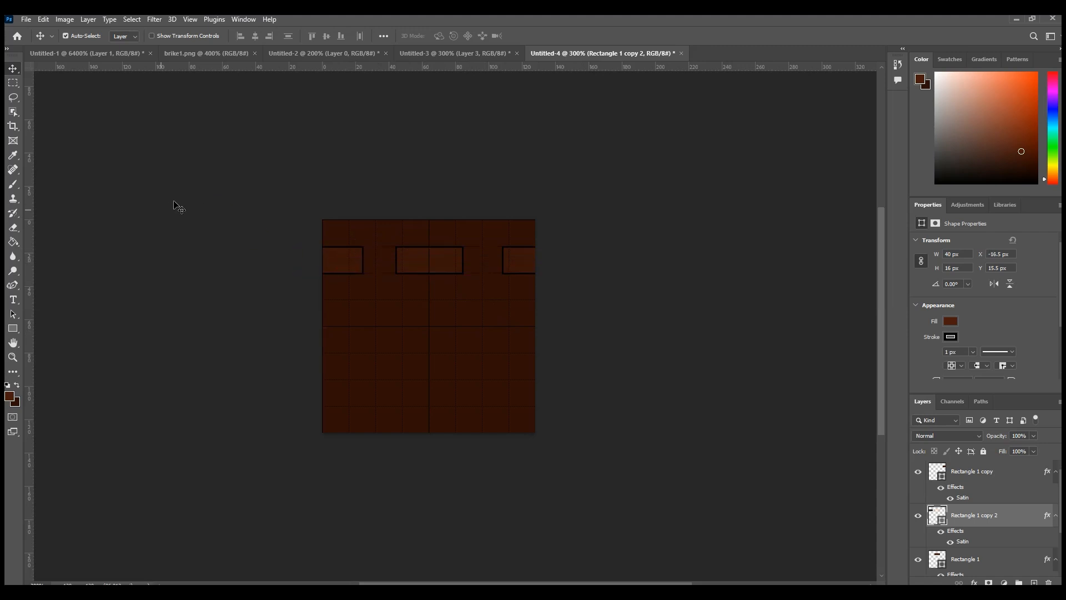
# Step: Measure the left-edge brick's visible part and the span from the middle brick to the tile's right edge with rectangular selections
pyautogui.click(13, 83)
pyautogui.moveTo(361, 273); pyautogui.dragTo(311, 245)
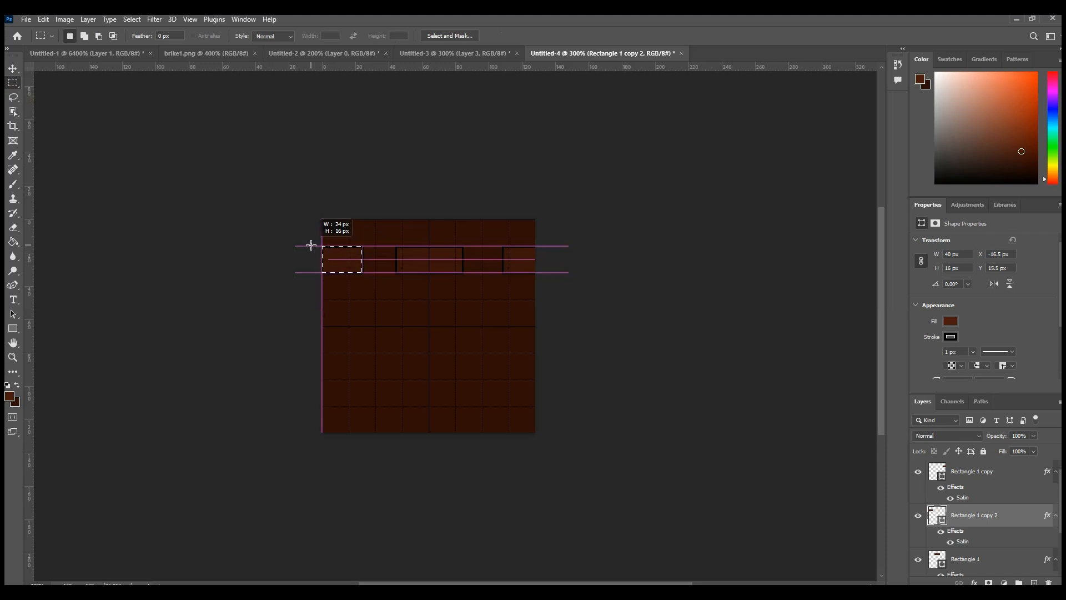
pyautogui.moveTo(311, 245); pyautogui.dragTo(324, 252)
pyautogui.click(570, 290)
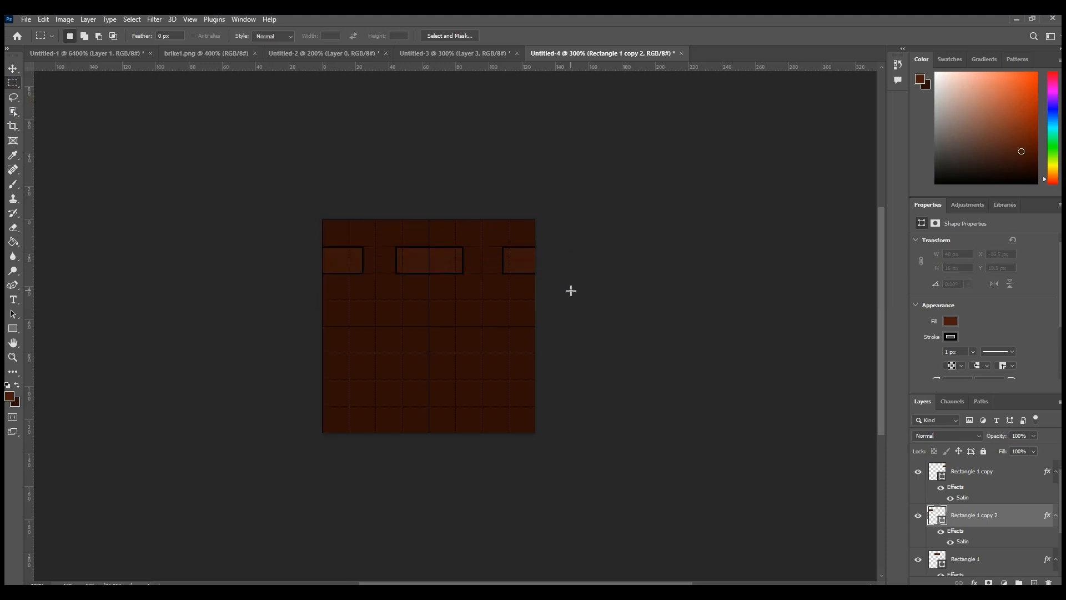
pyautogui.moveTo(398, 246); pyautogui.dragTo(545, 272)
pyautogui.click(561, 283)
pyautogui.click(545, 272)
pyautogui.moveTo(323, 246); pyautogui.dragTo(363, 270)
pyautogui.press('v')
pyautogui.click(301, 282)
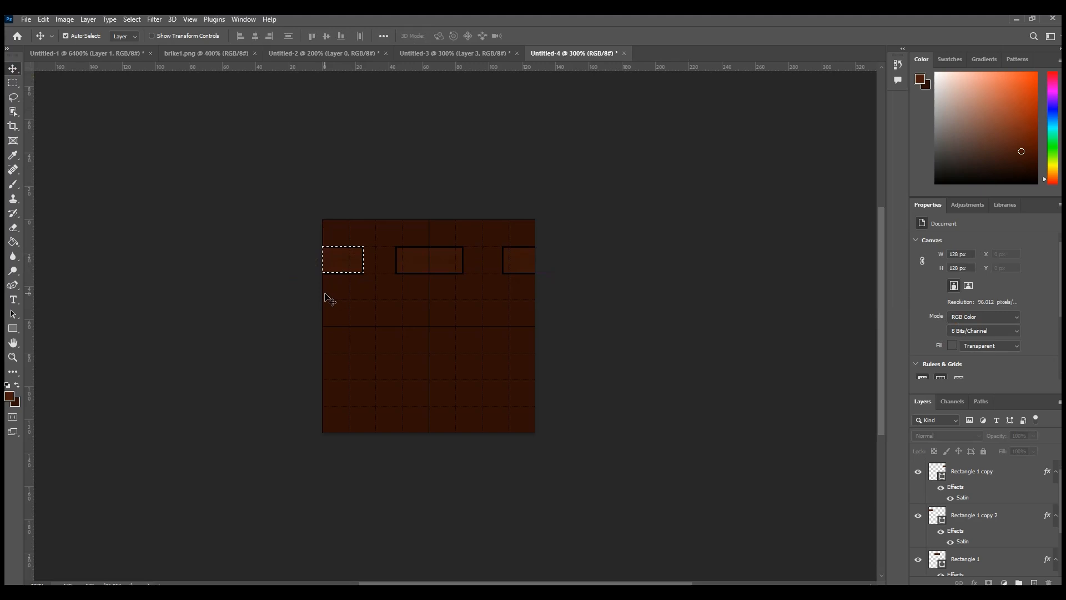
# Step: Move the left-edge brick to X -24.5 px and measure its visible part with a rectangular selection
pyautogui.keyDown('ctrl'); pyautogui.click(351, 266); pyautogui.keyUp('ctrl')
pyautogui.moveTo(346, 262); pyautogui.dragTo(339, 263)
pyautogui.press('m')
pyautogui.moveTo(322, 247); pyautogui.dragTo(350, 272)
pyautogui.click(12, 69)
pyautogui.click(333, 262)
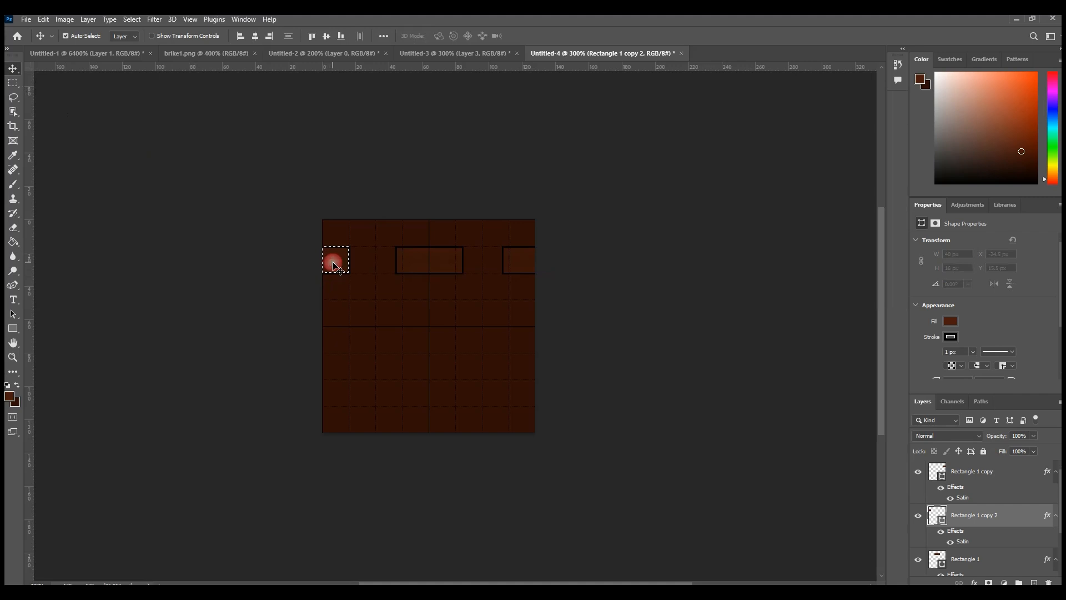
# Step: Position the left-edge brick at X -21.5 px, checking its visible width with a selection, and move the middle brick to X 39.5 px
pyautogui.click(338, 262)
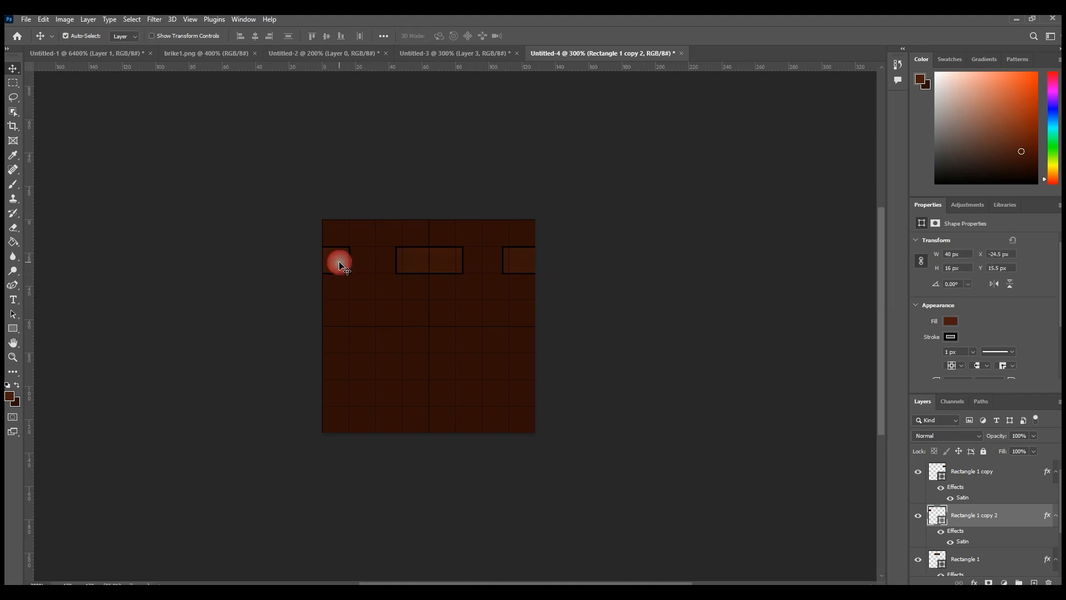
pyautogui.press('Right')
pyautogui.click(14, 83)
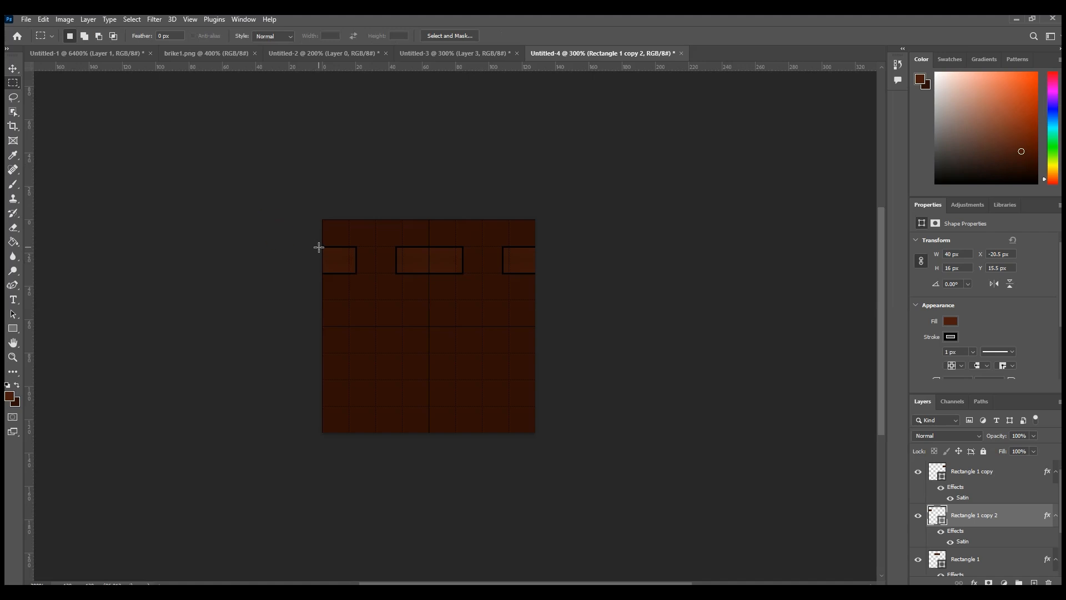
pyautogui.moveTo(320, 246); pyautogui.dragTo(356, 269)
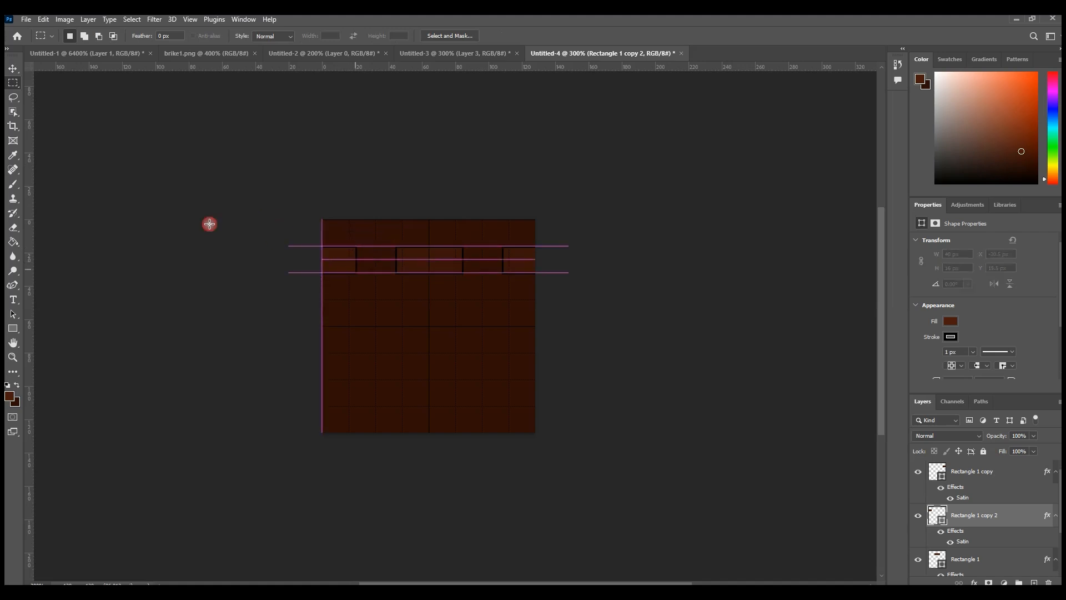
pyautogui.click(14, 68)
pyautogui.hotkey('ctrl', 'd')
pyautogui.press('Left')
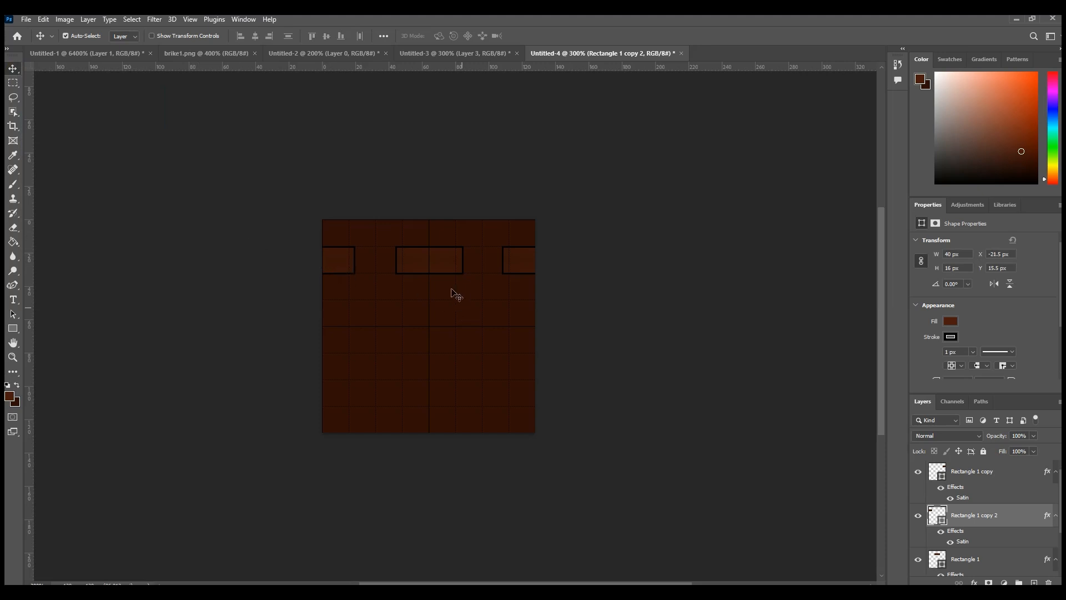
pyautogui.moveTo(445, 268); pyautogui.dragTo(438, 267)
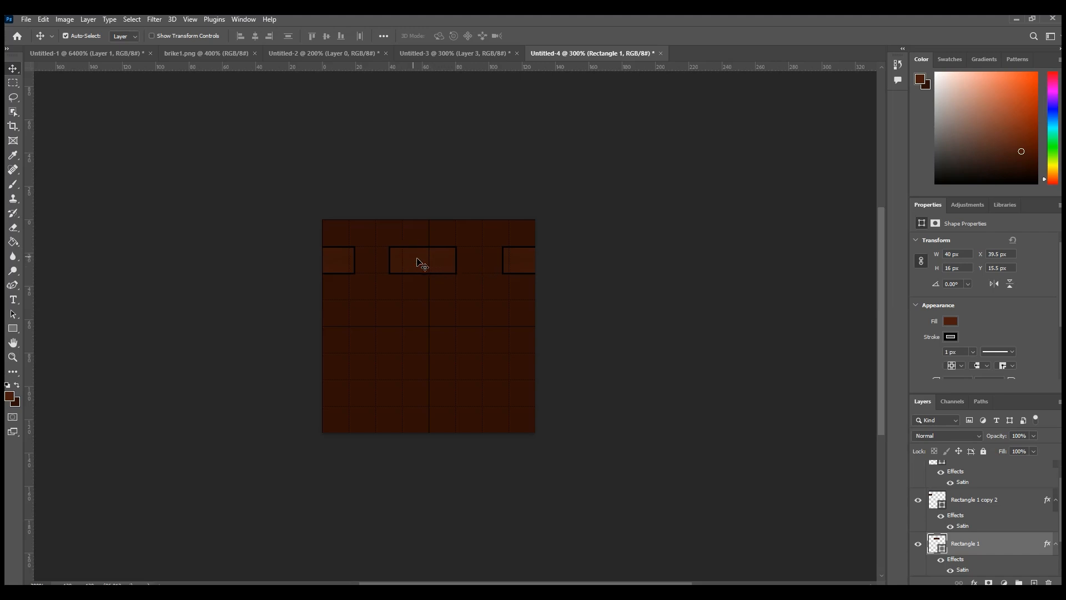
pyautogui.hotkey('ctrl', 't')
pyautogui.moveTo(458, 261); pyautogui.dragTo(476, 262)
pyautogui.hotkey('ctrl', 'z')
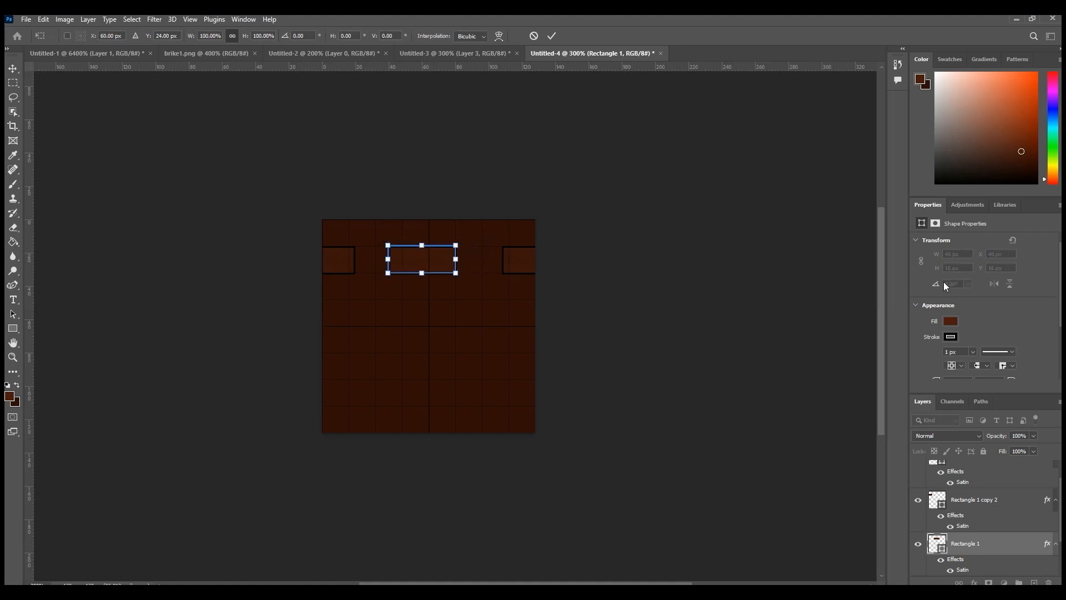
pyautogui.click(735, 354)
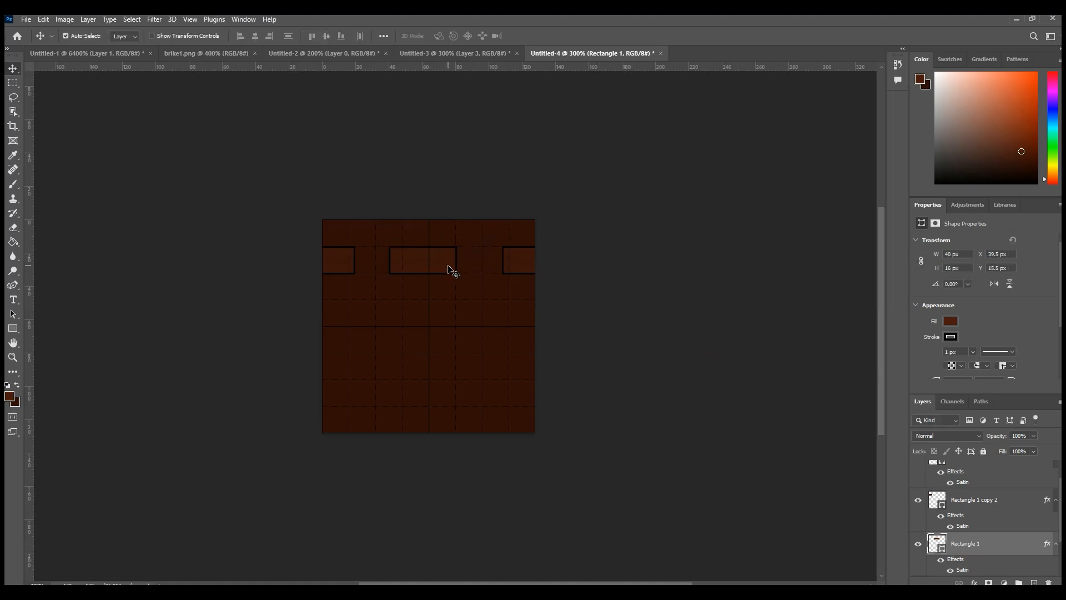
# Step: Widen the top row's middle brick to about 51 px and nudge it left to recentre it
pyautogui.hotkey('ctrl', 't')
pyautogui.moveTo(457, 263); pyautogui.dragTo(481, 259)
pyautogui.click(15, 68)
pyautogui.press('Left')
pyautogui.press('Left')
pyautogui.press('Left')
pyautogui.press('Left')
pyautogui.press('Left')
pyautogui.press('Left')
pyautogui.press('Left')
pyautogui.click(412, 262)
# Step: Duplicate the widened middle brick and place the copy in a second row near the tile's left edge, at X 6.13 px, Y 48 px
pyautogui.rightClick(971, 548)
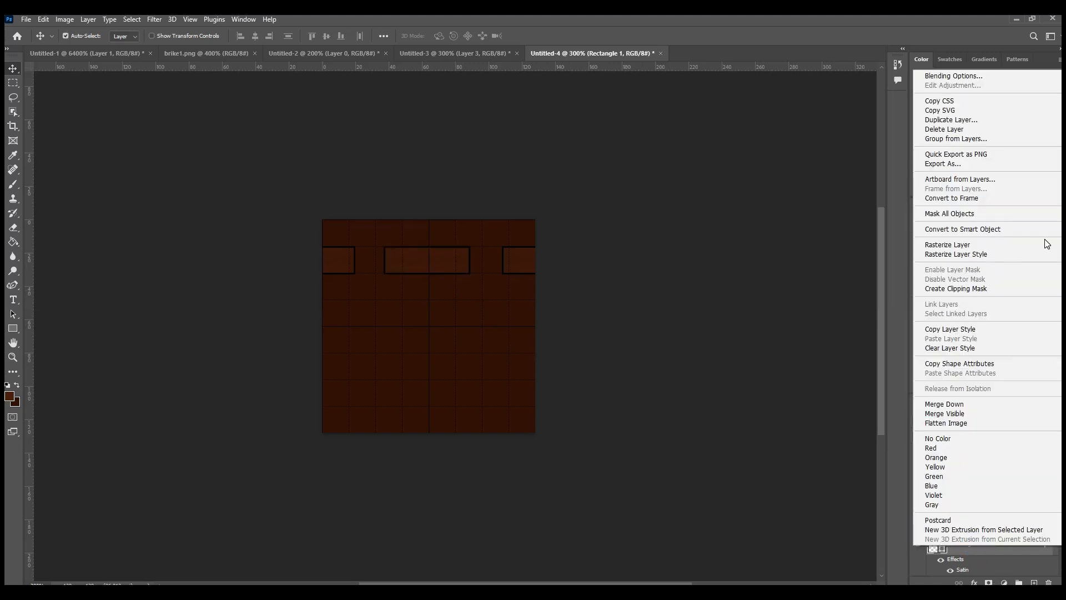
pyautogui.click(973, 118)
pyautogui.click(626, 176)
pyautogui.moveTo(438, 260); pyautogui.dragTo(381, 312)
# Step: Duplicate the second-row brick and place the copy beside it at X 70.13 px, Y 48 px
pyautogui.rightClick(1006, 549)
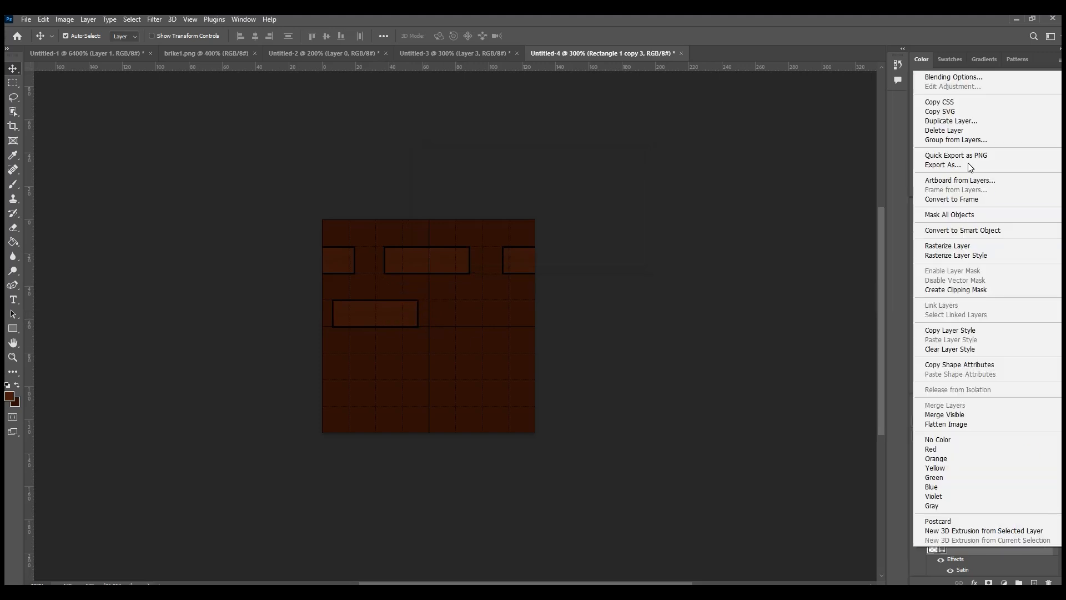
pyautogui.click(973, 119)
pyautogui.click(568, 217)
pyautogui.press('Return')
pyautogui.moveTo(383, 311); pyautogui.dragTo(488, 302)
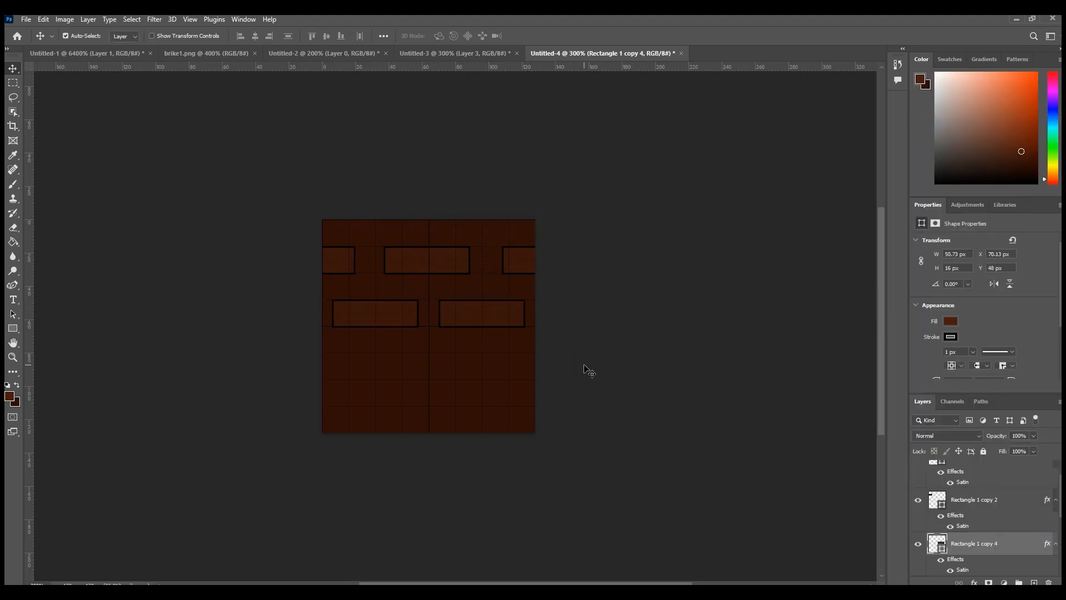
# Step: Duplicate the three top-row bricks together and place the copies as a third row at Y 78.5 px
pyautogui.click(337, 260)
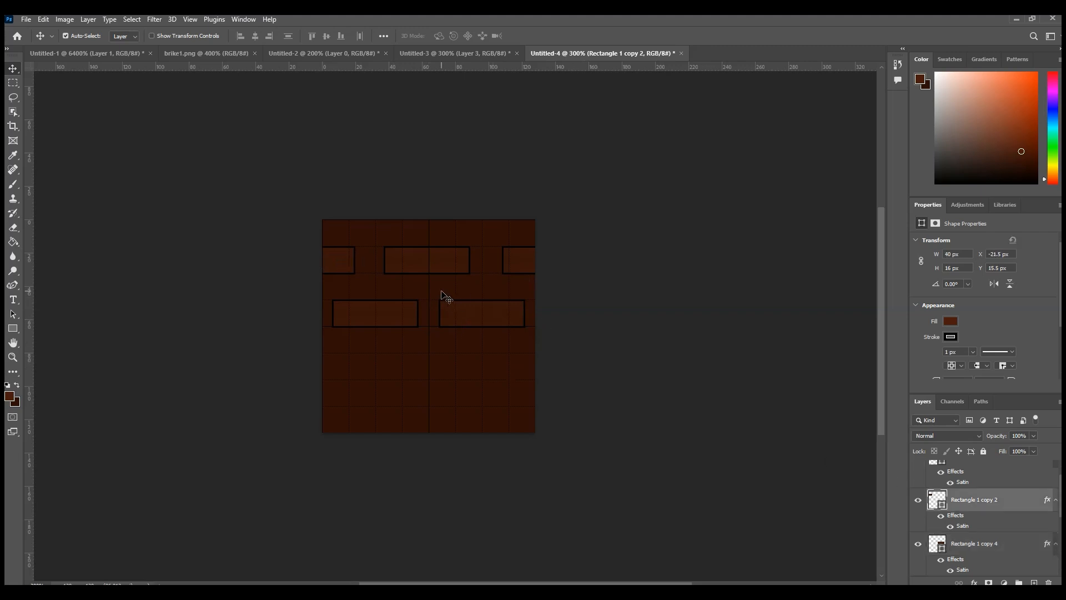
pyautogui.keyDown('shift'); pyautogui.click(516, 261); pyautogui.keyUp('shift')
pyautogui.rightClick(987, 500)
pyautogui.click(943, 66)
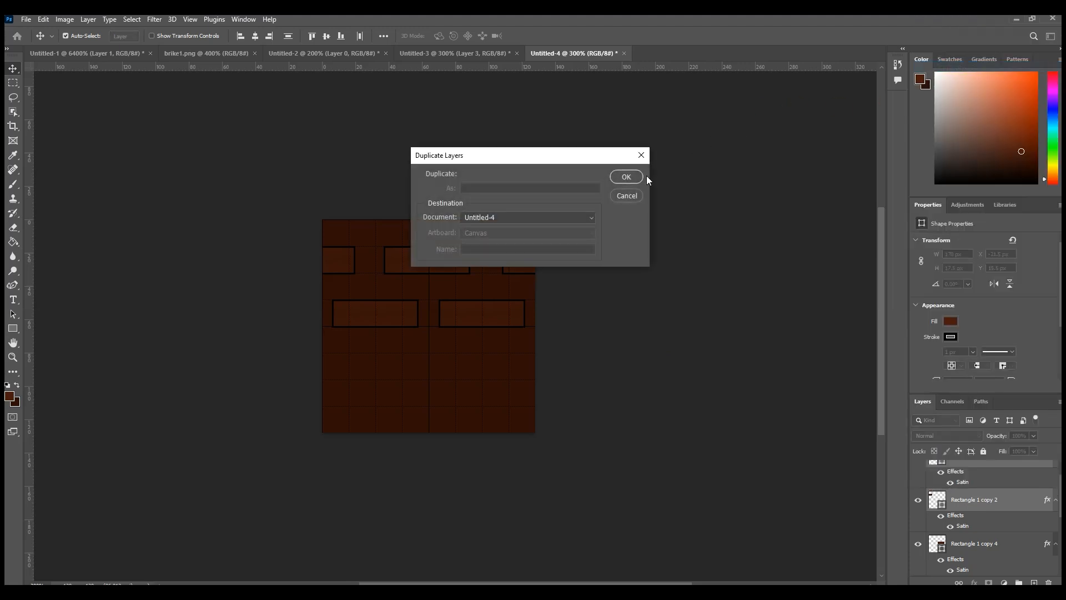
pyautogui.click(638, 176)
pyautogui.moveTo(450, 267); pyautogui.dragTo(441, 385)
pyautogui.moveTo(443, 398); pyautogui.dragTo(448, 370)
pyautogui.press('Up')
pyautogui.press('Up')
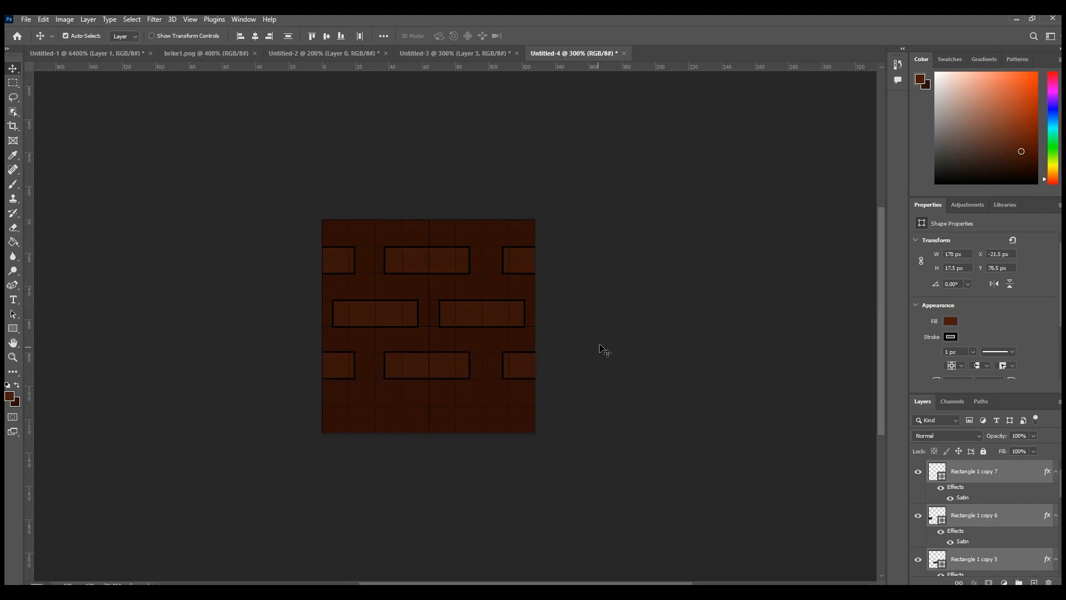
# Step: Duplicate both second-row bricks and place the copies as a fourth row at Y 110 px
pyautogui.click(486, 321)
pyautogui.click(398, 320)
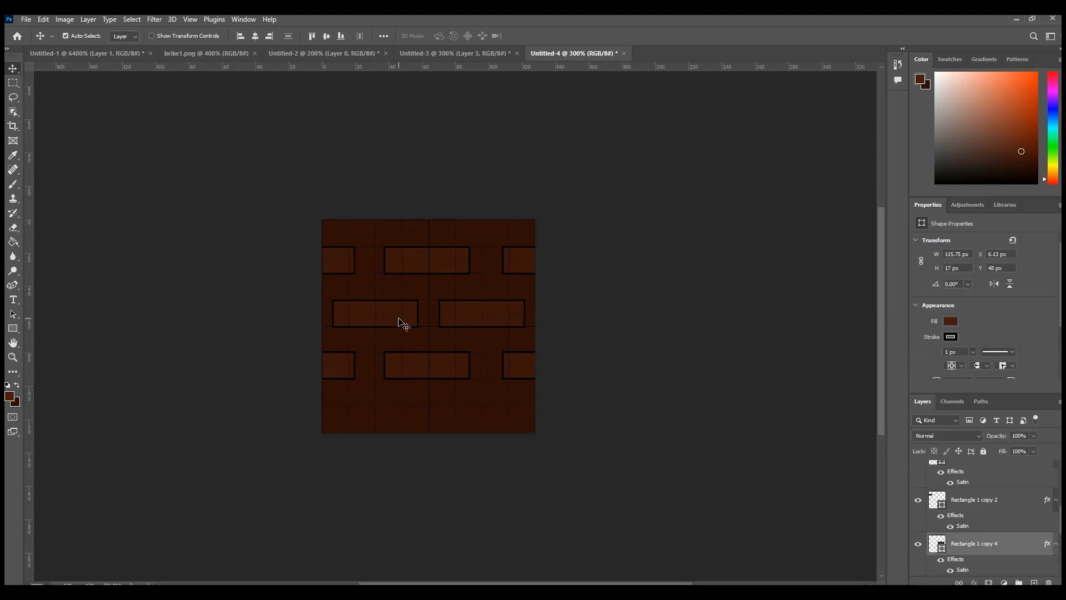
pyautogui.rightClick(969, 550)
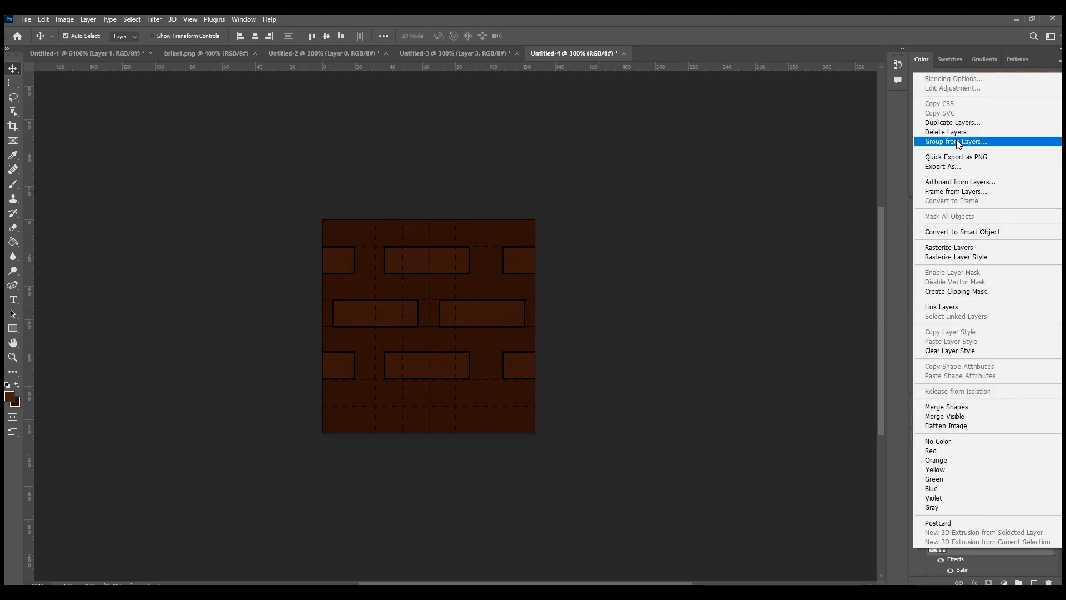
pyautogui.click(944, 122)
pyautogui.press('Return')
pyautogui.moveTo(485, 312); pyautogui.dragTo(478, 411)
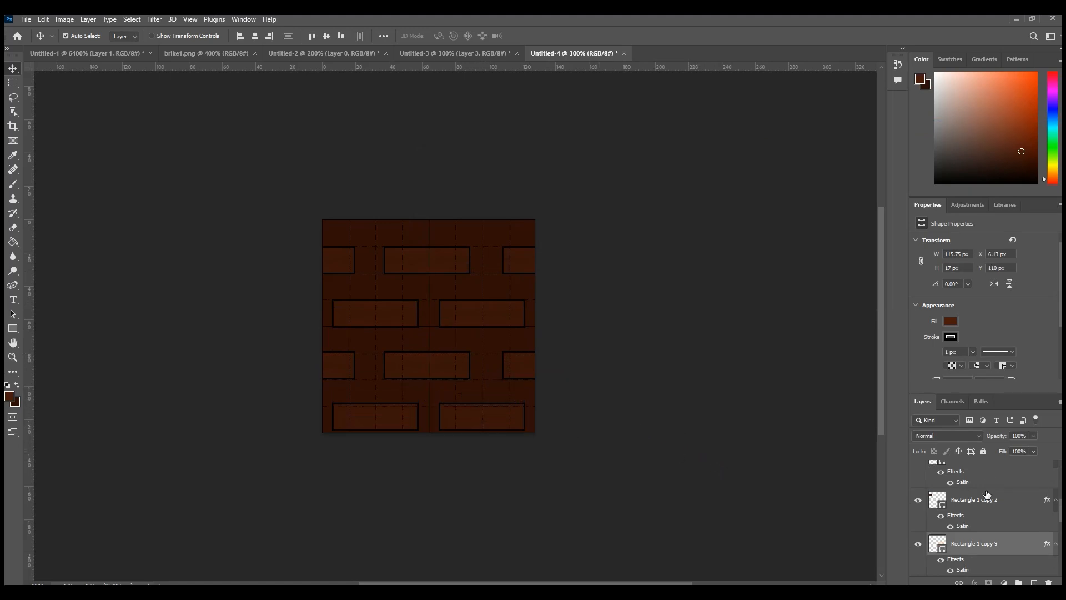
# Step: Shift the two fourth-row bricks to X 7.13 px, Y 111 px
pyautogui.scroll(1, 977, 513)
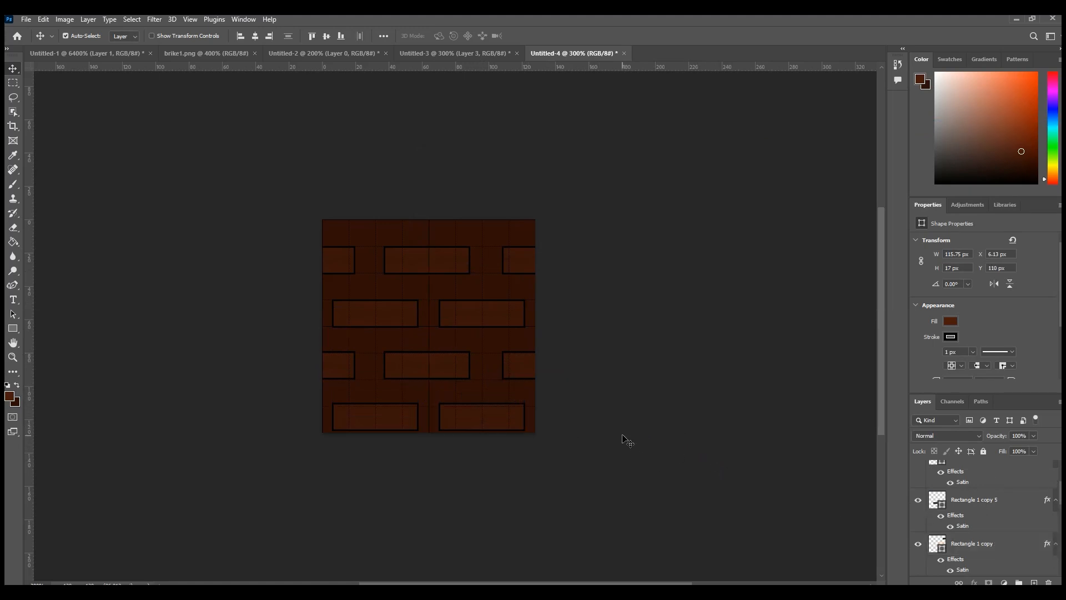
pyautogui.scroll(1, 546, 418)
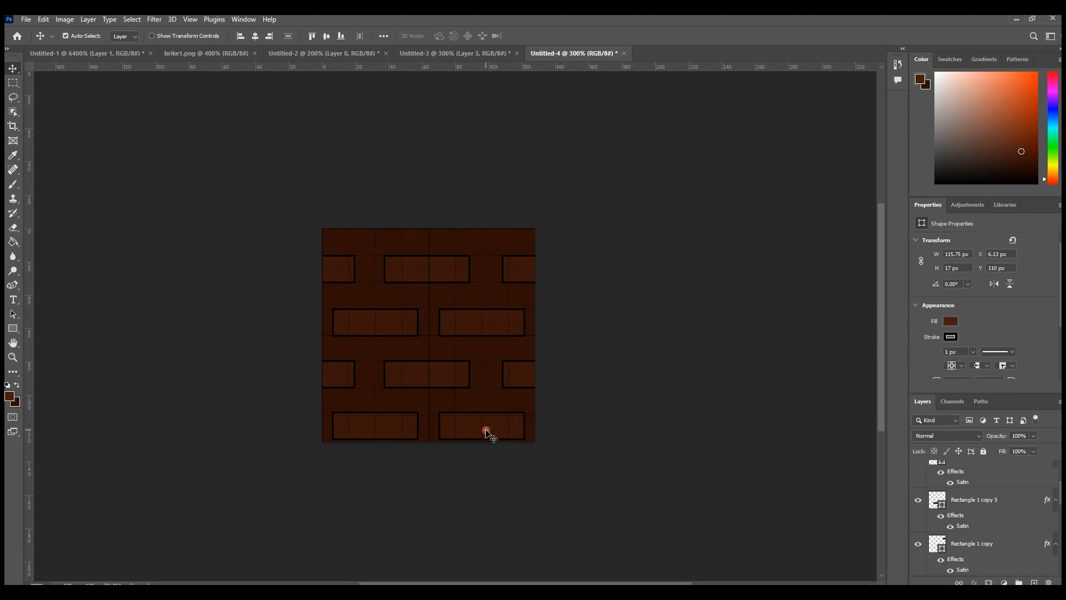
pyautogui.moveTo(492, 427); pyautogui.dragTo(471, 411)
pyautogui.press('Down')
pyautogui.press('Down')
pyautogui.press('Down')
pyautogui.press('Down')
pyautogui.press('Down')
pyautogui.press('Down')
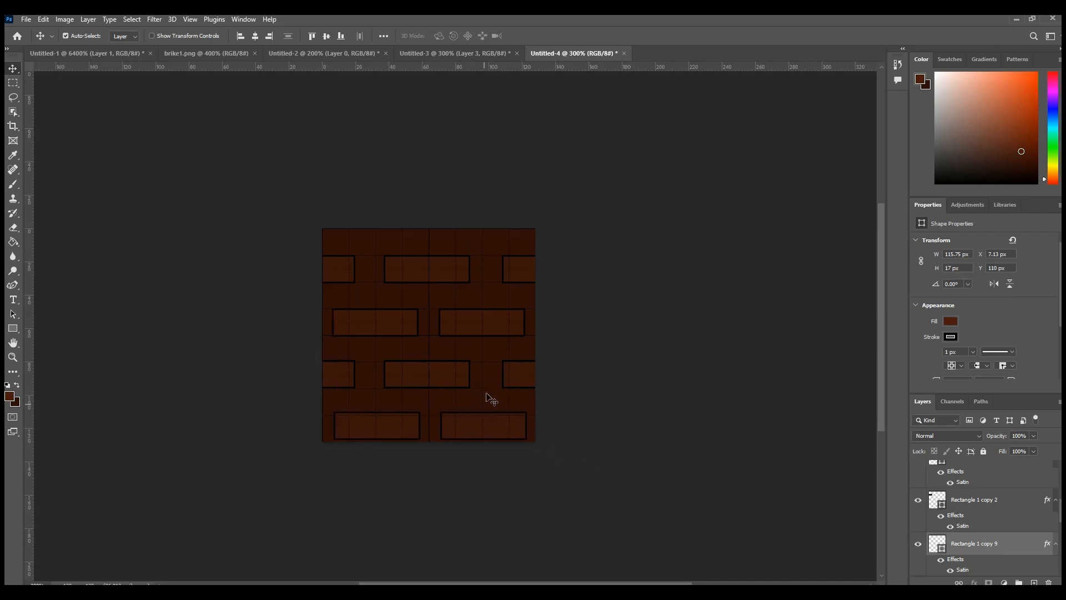
pyautogui.press('Down')
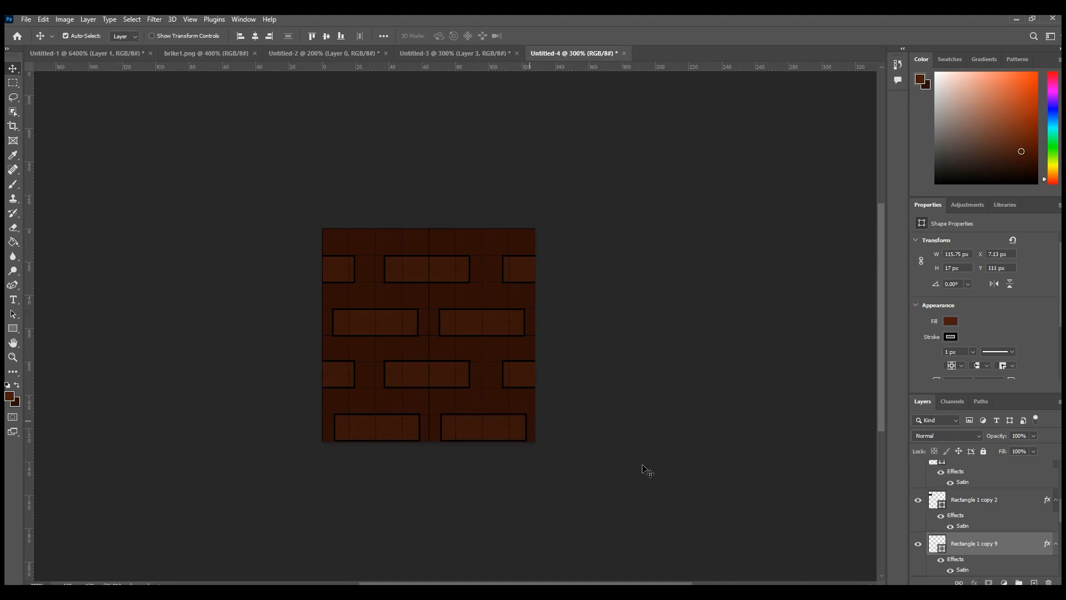
# Step: Select all the brick layers and move the whole pattern up to Y 9.5 px
pyautogui.scroll(3, 982, 499)
pyautogui.click(970, 517)
pyautogui.click(986, 481)
pyautogui.scroll(-1, 983, 514)
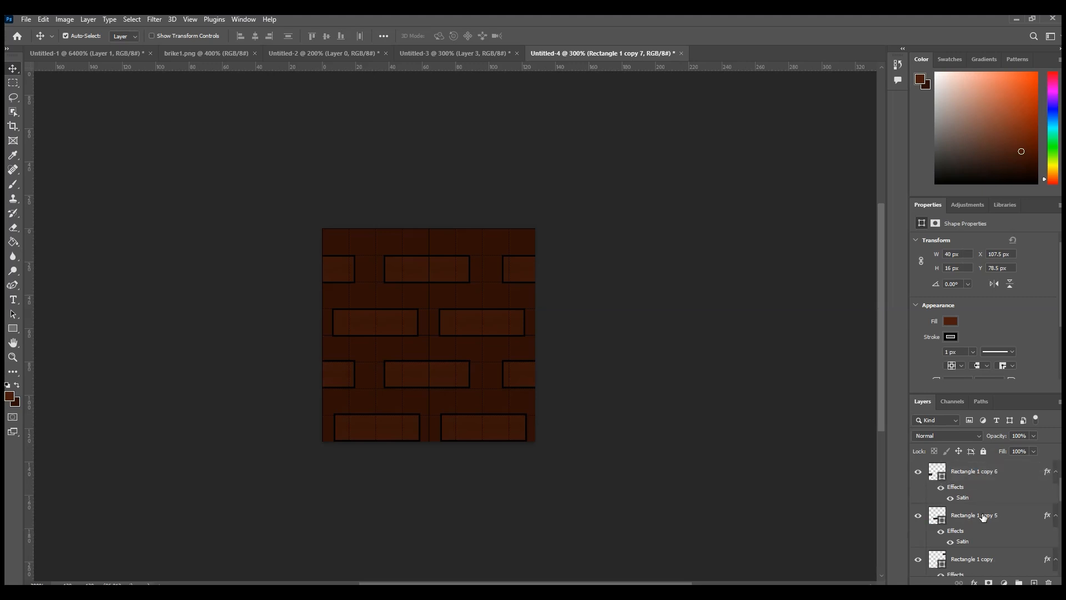
pyautogui.scroll(-2, 993, 515)
pyautogui.scroll(-4, 1036, 512)
pyautogui.keyDown('shift'); pyautogui.click(977, 499); pyautogui.keyUp('shift')
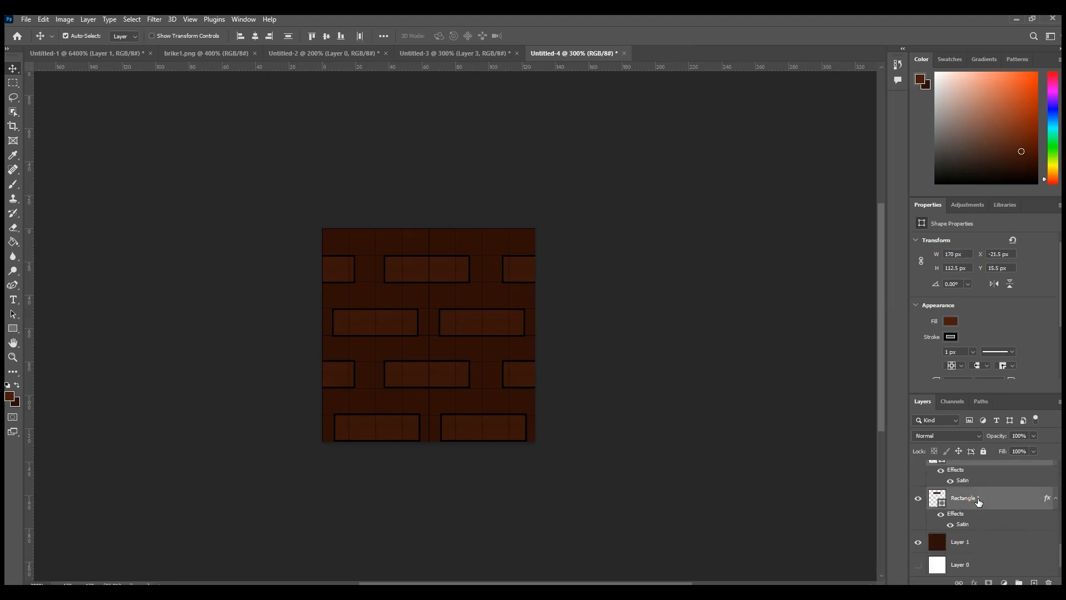
pyautogui.press('Up')
pyautogui.press('Up')
pyautogui.press('Up')
pyautogui.press('Up')
pyautogui.press('Up')
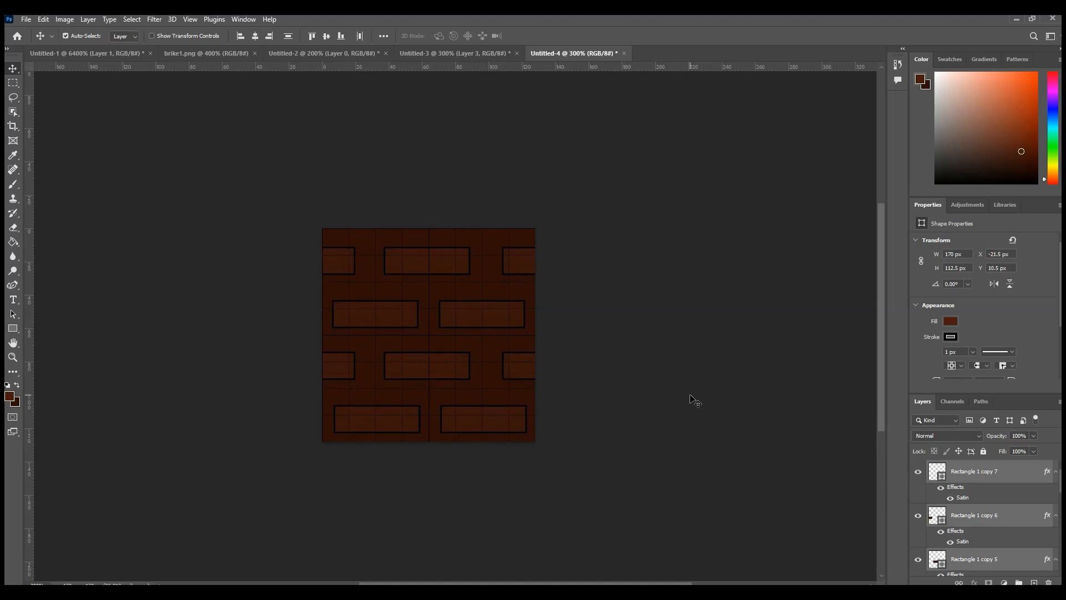
pyautogui.press('Up')
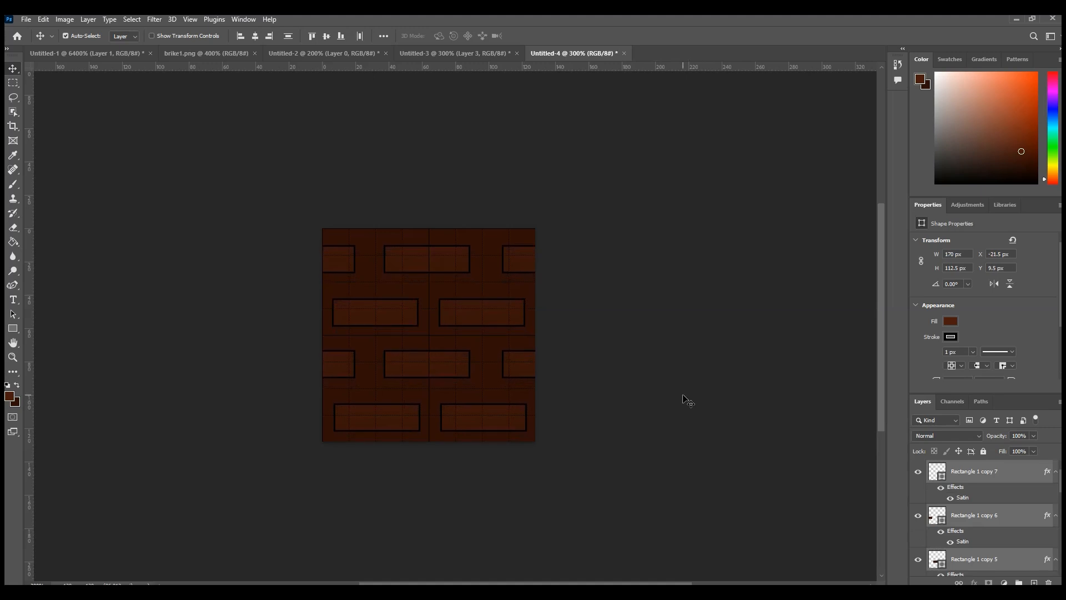
# Step: Rasterize all the selected brick shape layers and deselect them
pyautogui.rightClick(990, 474)
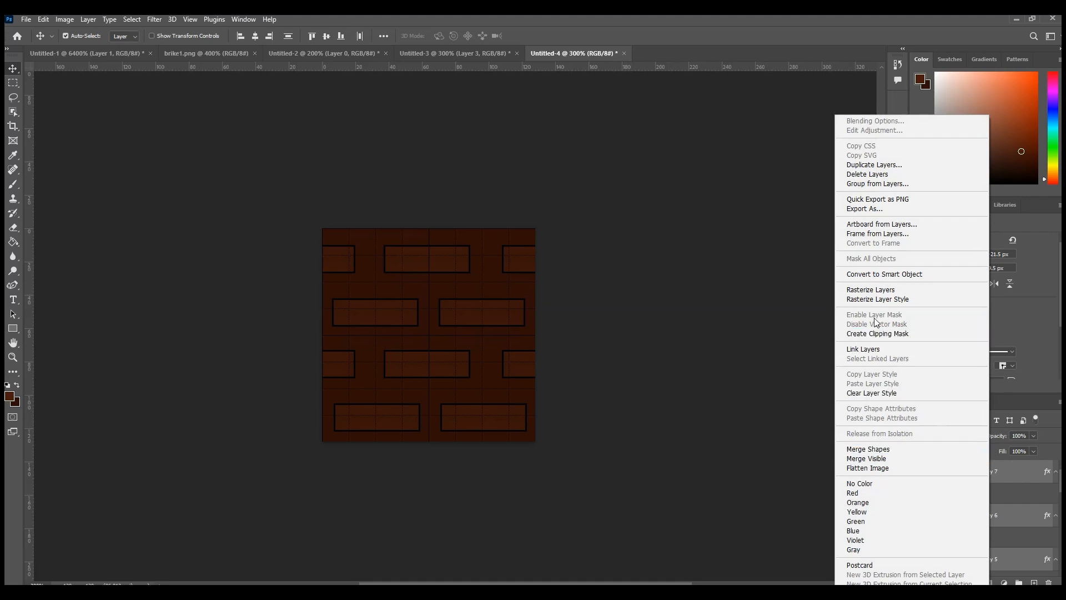
pyautogui.click(880, 289)
pyautogui.rightClick(972, 465)
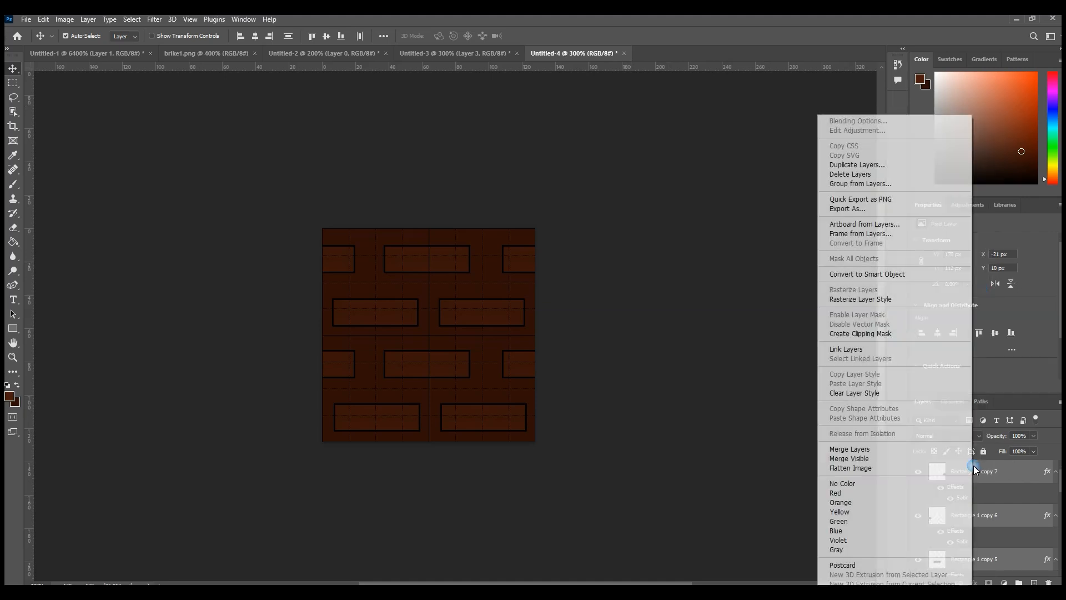
pyautogui.click(1014, 472)
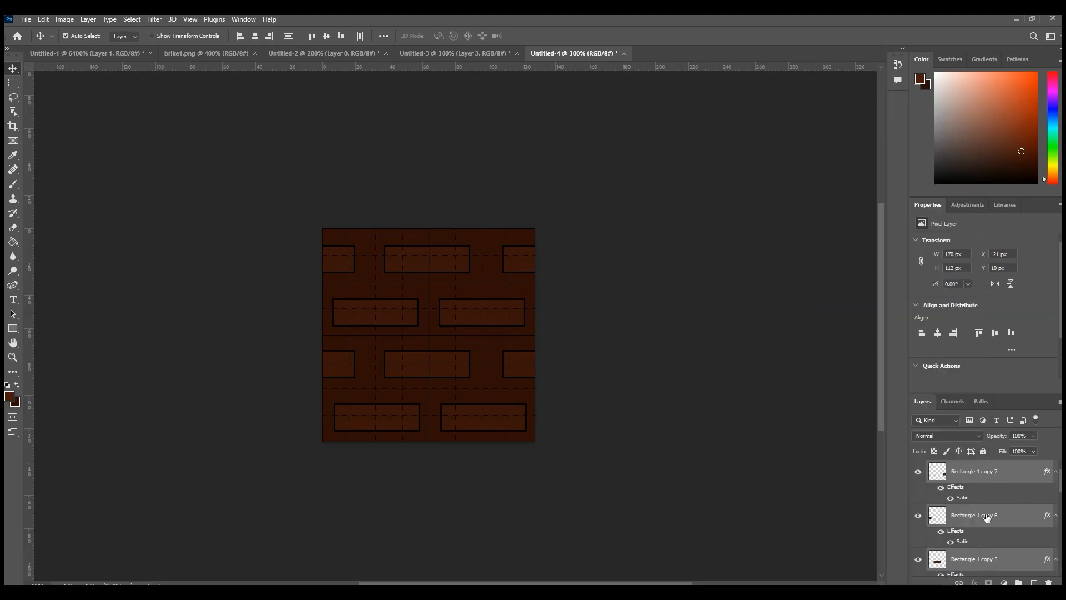
pyautogui.scroll(-5, 969, 513)
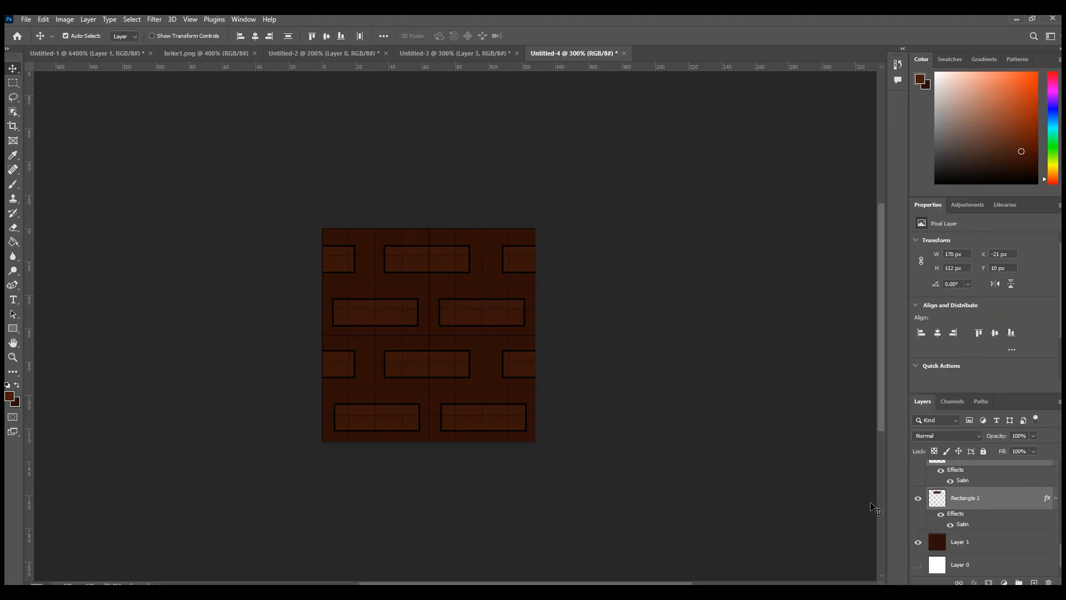
pyautogui.click(636, 419)
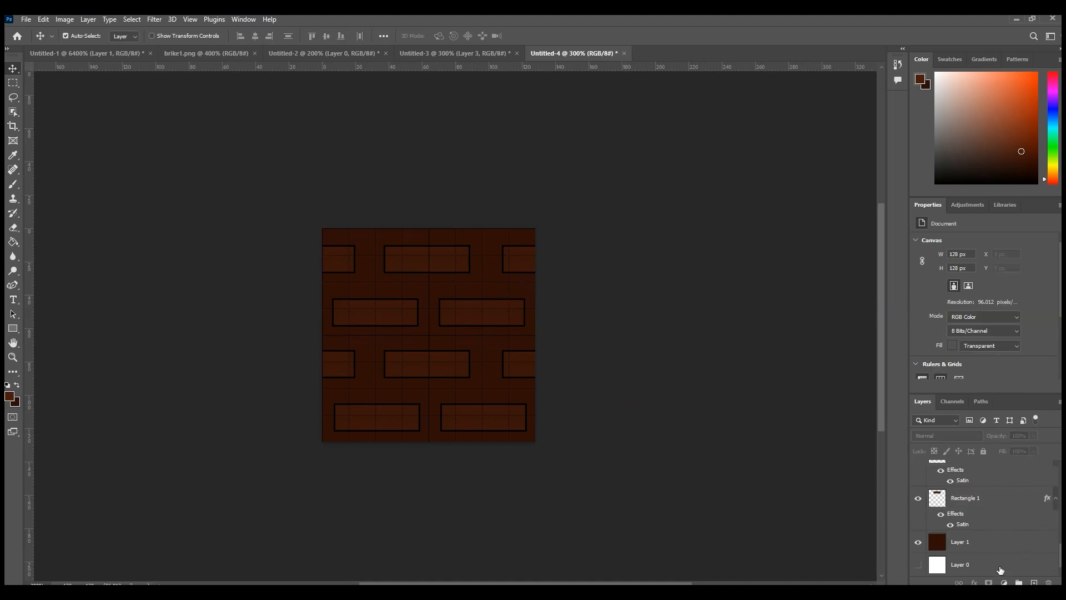
# Step: Add a new empty layer directly above the brown background, Layer 1, beneath the bricks
pyautogui.moveTo(888, 437)
pyautogui.mouseDown()
pyautogui.moveTo(855, 435)
pyautogui.moveTo(875, 436)
pyautogui.mouseUp()
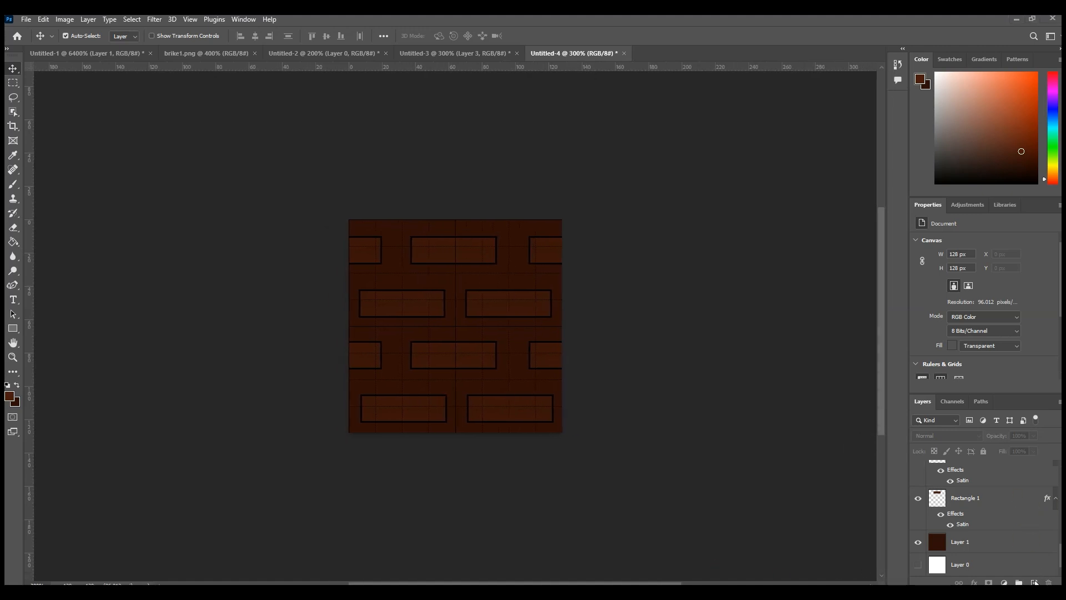
pyautogui.scroll(2, 989, 502)
pyautogui.scroll(3, 988, 501)
pyautogui.scroll(-8, 1036, 528)
pyautogui.click(978, 546)
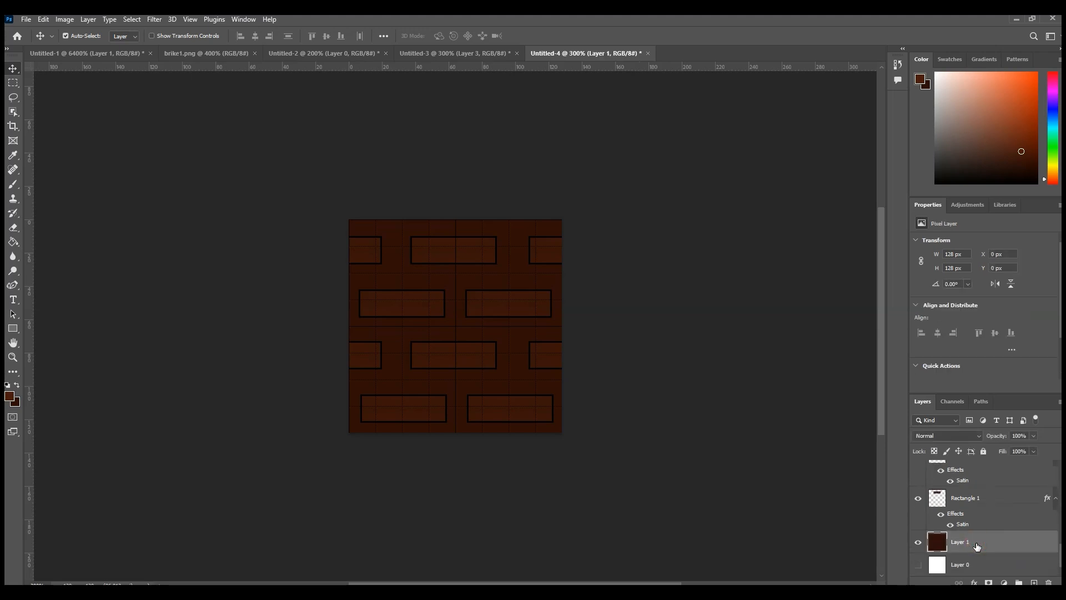
pyautogui.click(1034, 582)
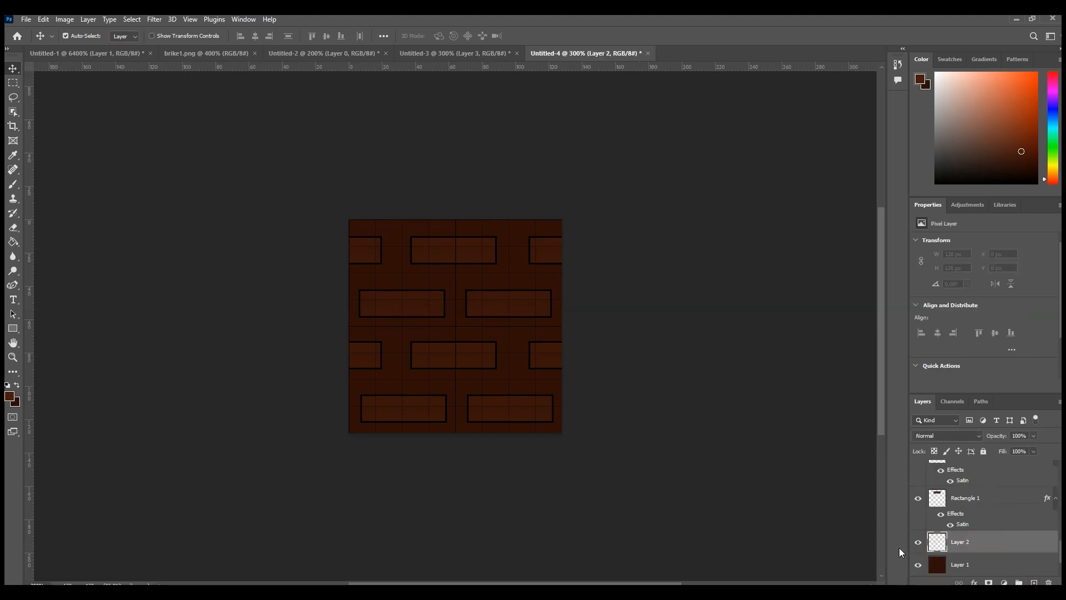
# Step: Set the foreground colour to a dark grey and switch to the Brush tool
pyautogui.click(10, 396)
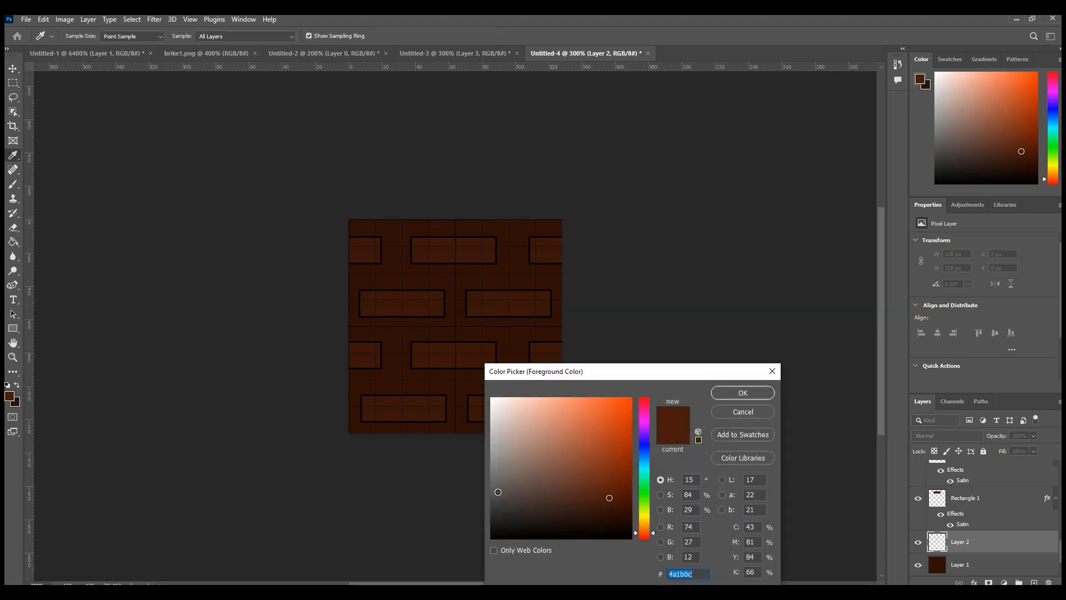
pyautogui.click(743, 393)
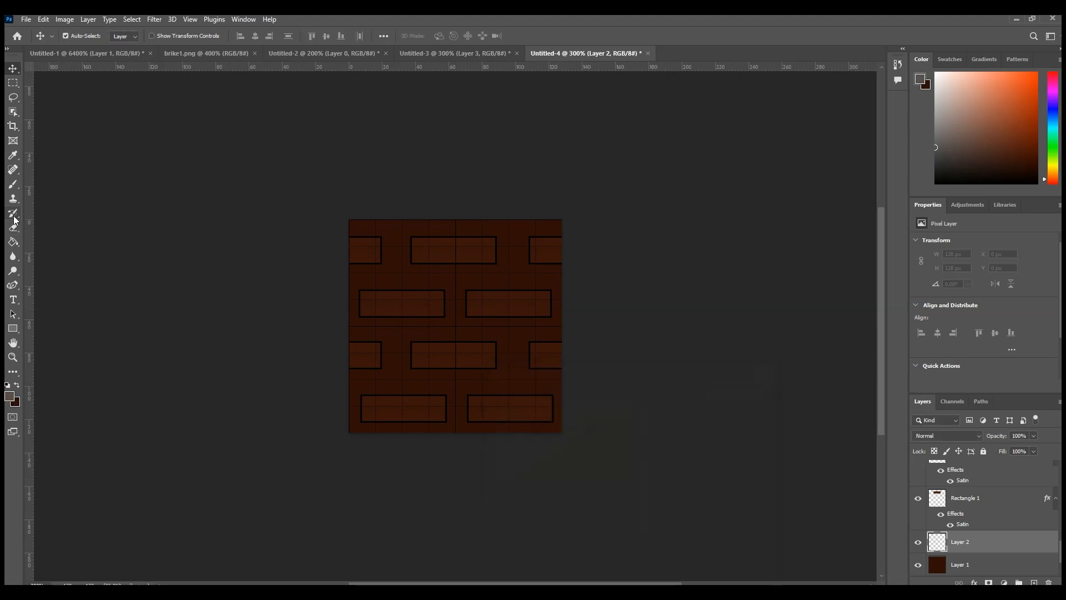
pyautogui.click(13, 184)
pyautogui.moveTo(374, 262); pyautogui.dragTo(350, 261)
pyautogui.moveTo(433, 262); pyautogui.dragTo(494, 262)
pyautogui.hotkey('ctrl', 'z')
pyautogui.hotkey('ctrl', 'z')
# Step: Paint soft grey shading along the lower edges of the three top-row bricks, undoing and repainting misplaced strokes
pyautogui.moveTo(375, 264); pyautogui.dragTo(339, 264)
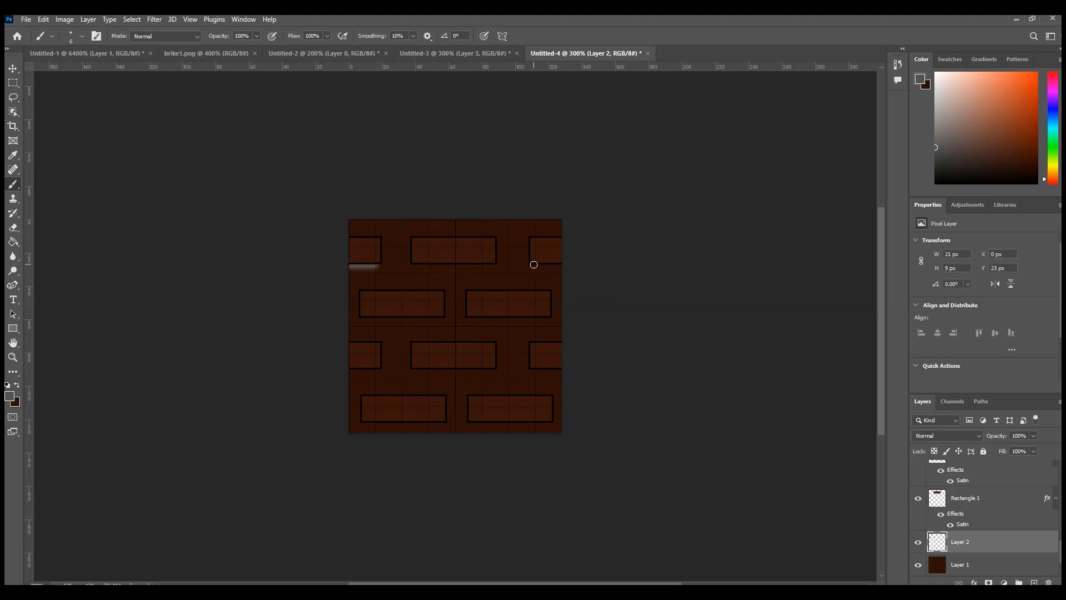
pyautogui.keyDown('shift'); pyautogui.moveTo(536, 264); pyautogui.dragTo(560, 263); pyautogui.keyUp('shift')
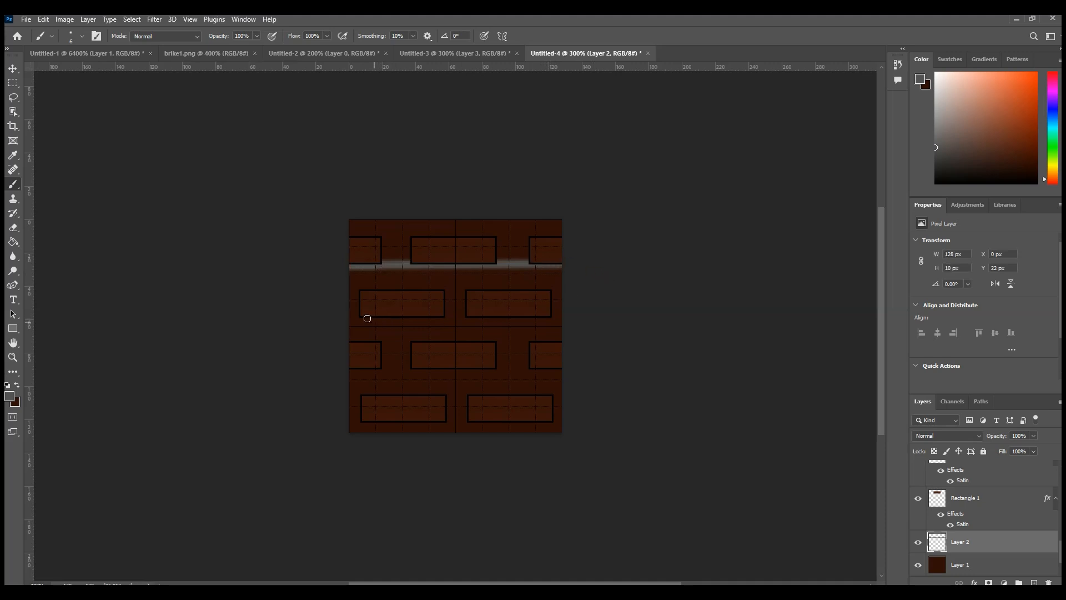
pyautogui.keyDown('shift'); pyautogui.moveTo(350, 318); pyautogui.dragTo(550, 315); pyautogui.keyUp('shift')
pyautogui.hotkey('ctrl', 'z')
pyautogui.hotkey('ctrl', 'z')
pyautogui.hotkey('ctrl', 'z')
pyautogui.hotkey('ctrl', 'z')
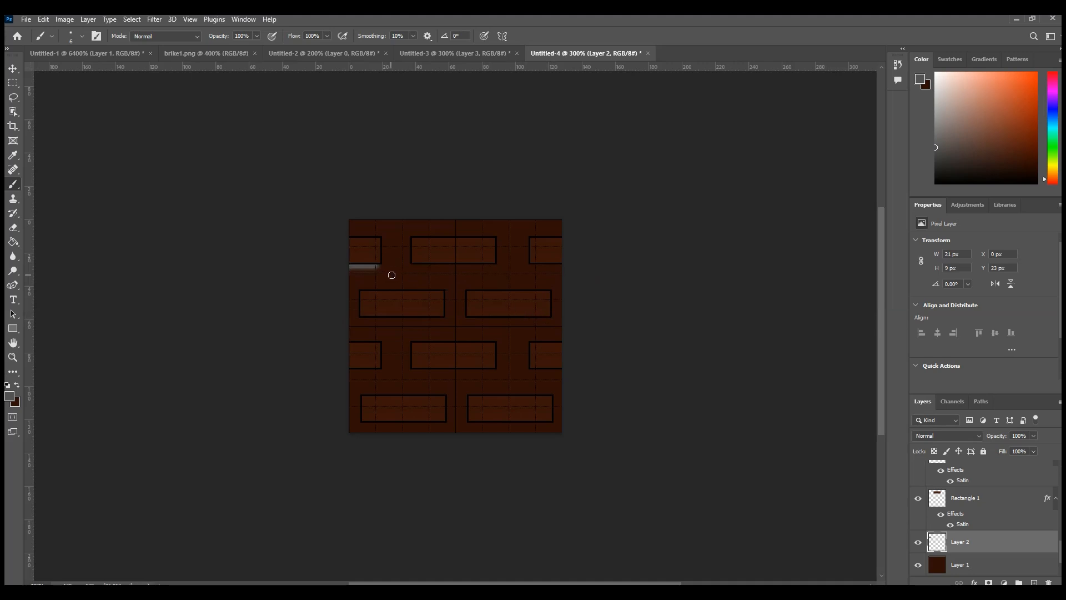
pyautogui.moveTo(413, 266); pyautogui.dragTo(496, 265)
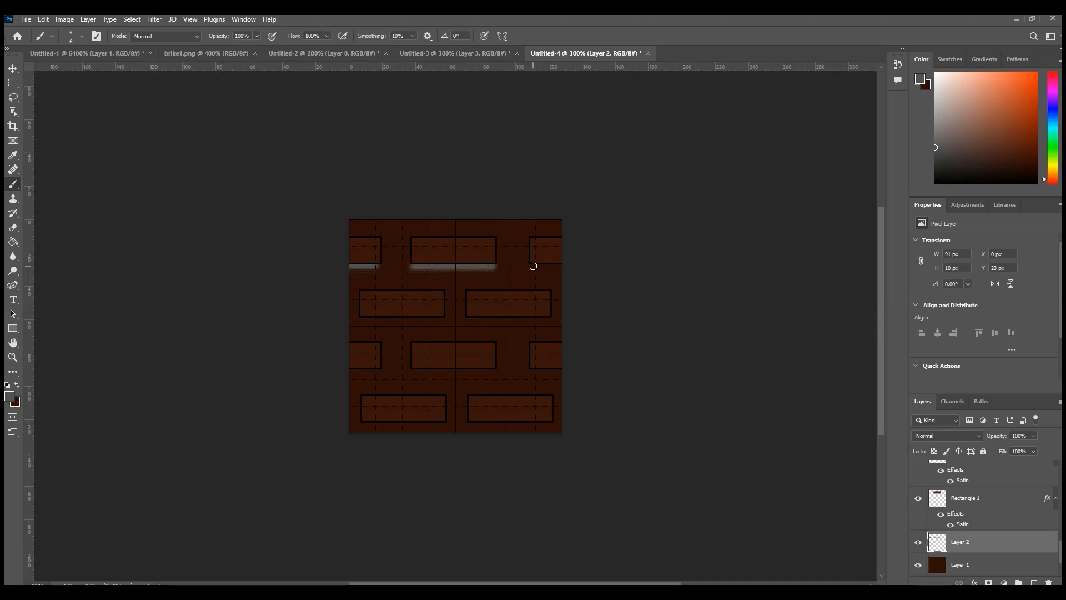
pyautogui.keyDown('shift'); pyautogui.click(534, 264); pyautogui.keyUp('shift')
pyautogui.hotkey('ctrl', 'z')
pyautogui.moveTo(533, 266); pyautogui.dragTo(568, 265)
# Step: Paint thicker grey shading along the lower edges of the two second-row bricks
pyautogui.moveTo(369, 317); pyautogui.dragTo(535, 314)
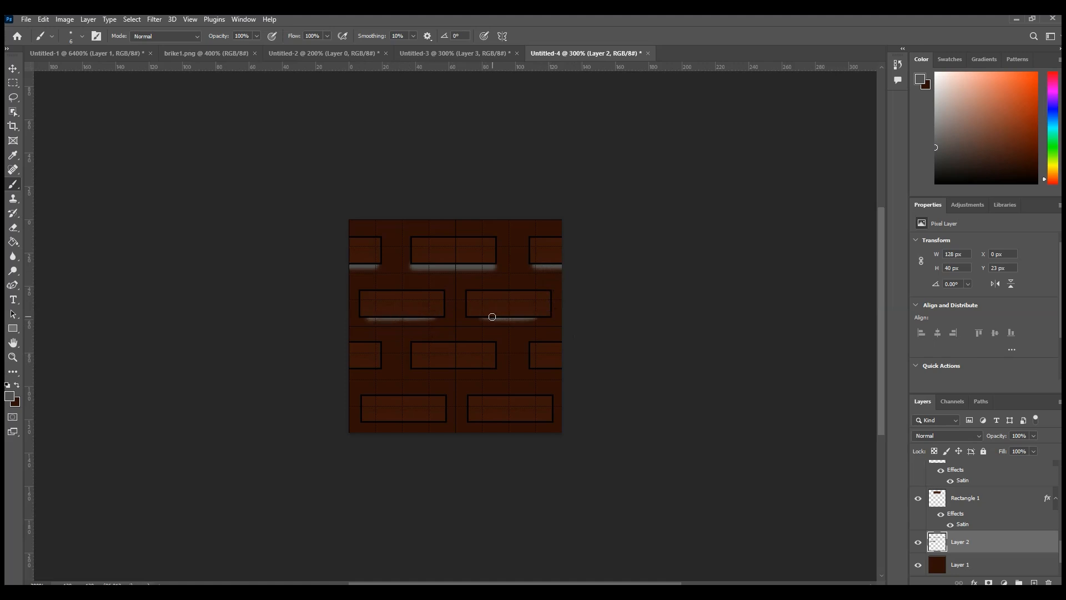
pyautogui.moveTo(532, 319); pyautogui.dragTo(493, 320)
pyautogui.moveTo(432, 318); pyautogui.dragTo(376, 320)
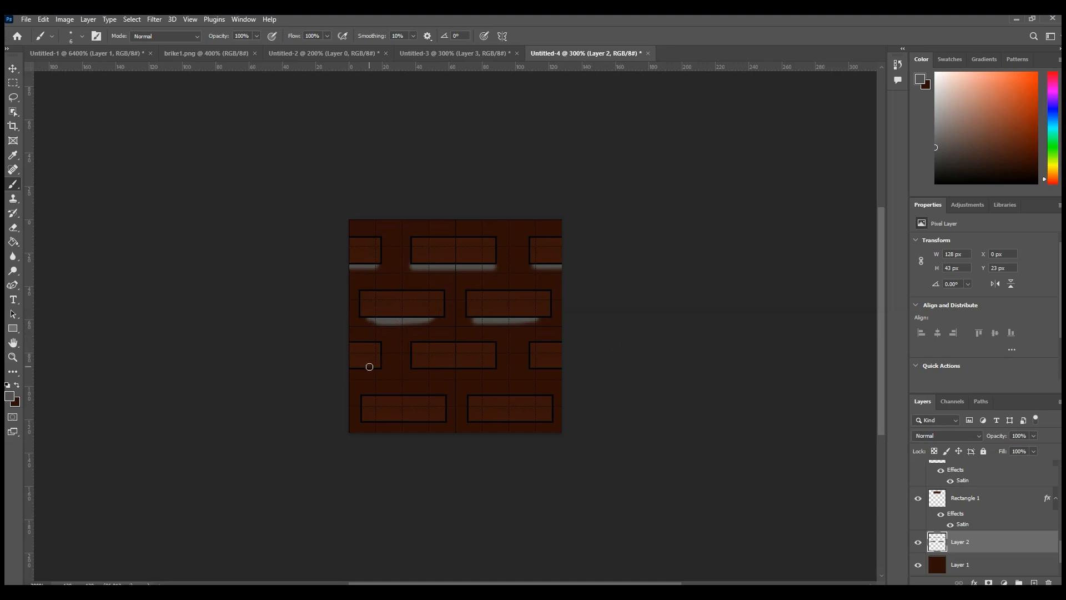
# Step: Paint grey shading along the lower edges of the third-row and fourth-row bricks
pyautogui.moveTo(372, 367); pyautogui.dragTo(361, 367)
pyautogui.moveTo(539, 370); pyautogui.dragTo(533, 370)
pyautogui.moveTo(498, 370); pyautogui.dragTo(425, 368)
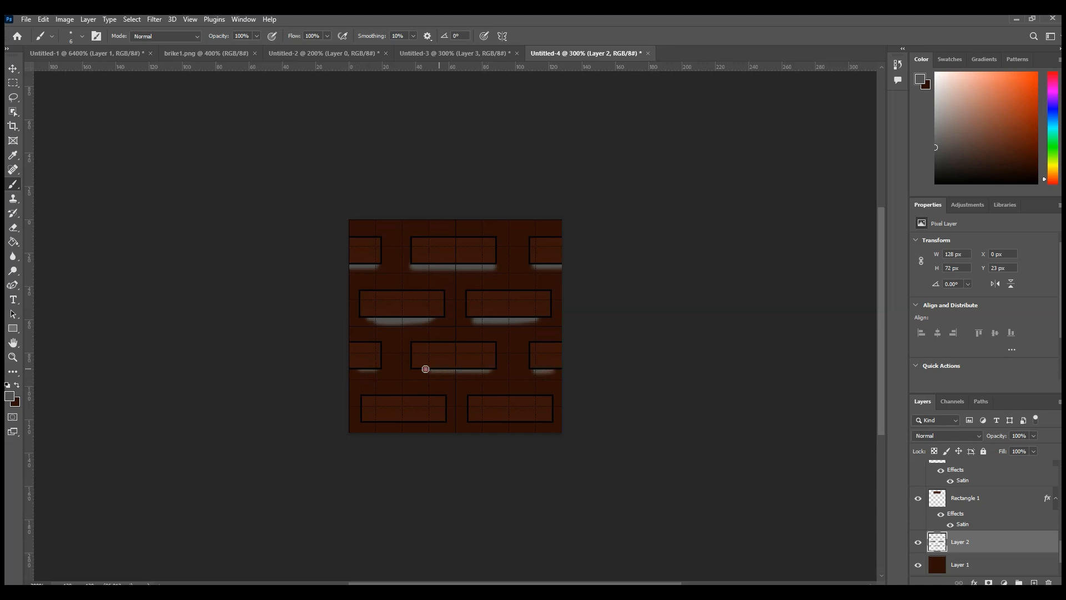
pyautogui.moveTo(368, 420); pyautogui.dragTo(532, 421)
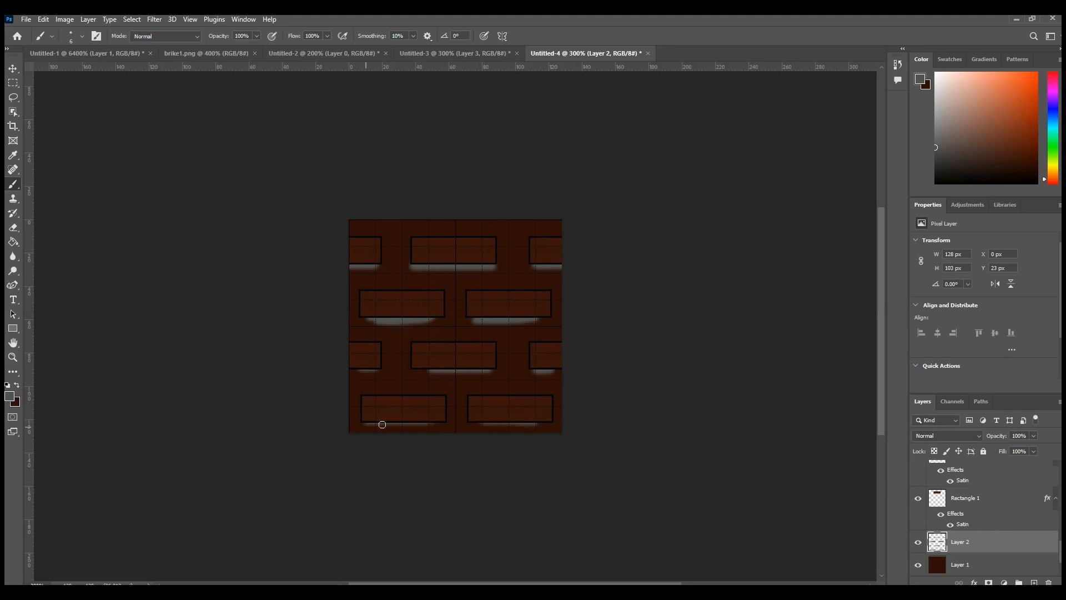
# Step: Extend the grey shading under the two fourth-row bricks and trim the shading under the left second-row brick with a 6 px eraser
pyautogui.moveTo(367, 422); pyautogui.dragTo(530, 420)
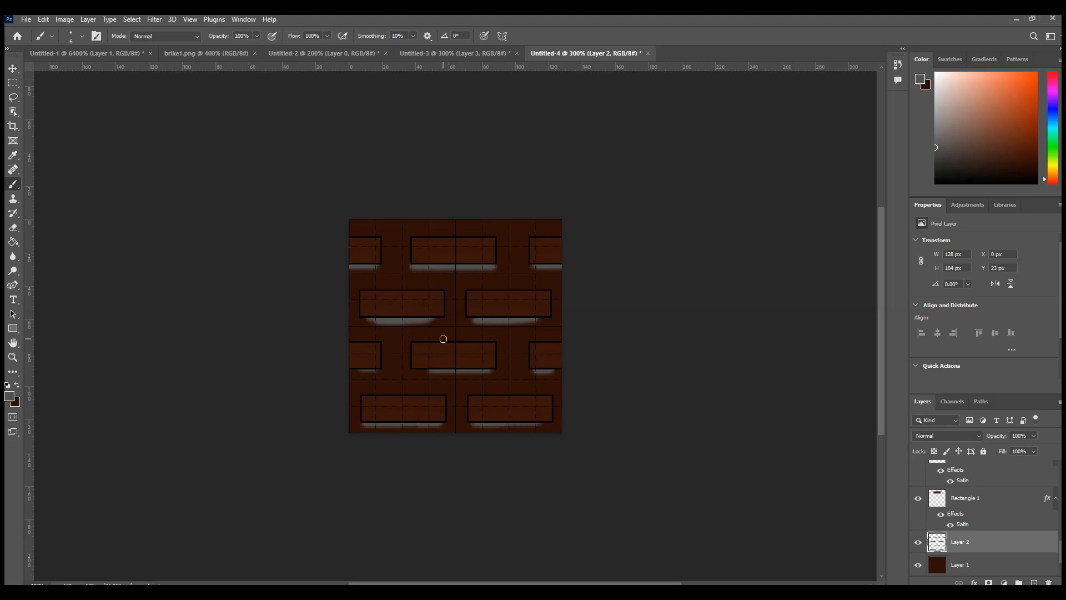
pyautogui.click(14, 227)
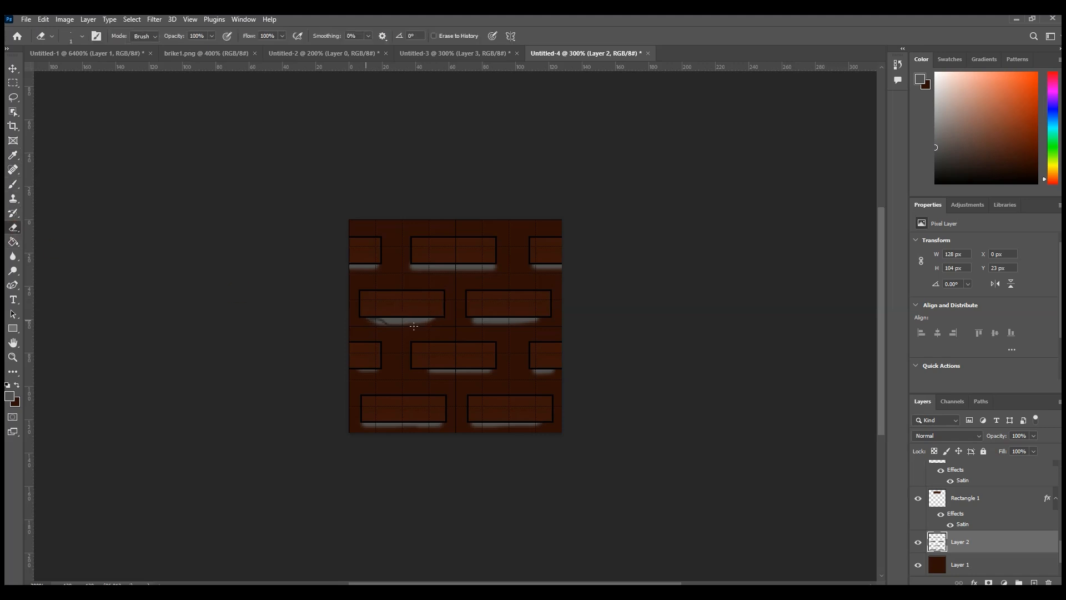
pyautogui.click(81, 36)
pyautogui.moveTo(64, 72); pyautogui.dragTo(66, 72)
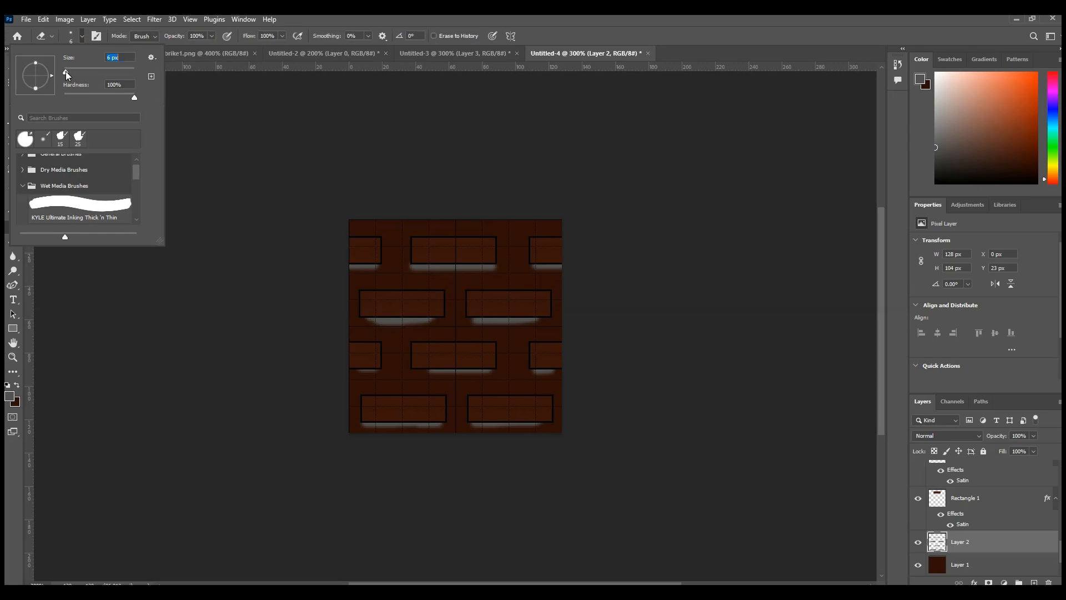
pyautogui.moveTo(368, 327); pyautogui.dragTo(437, 327)
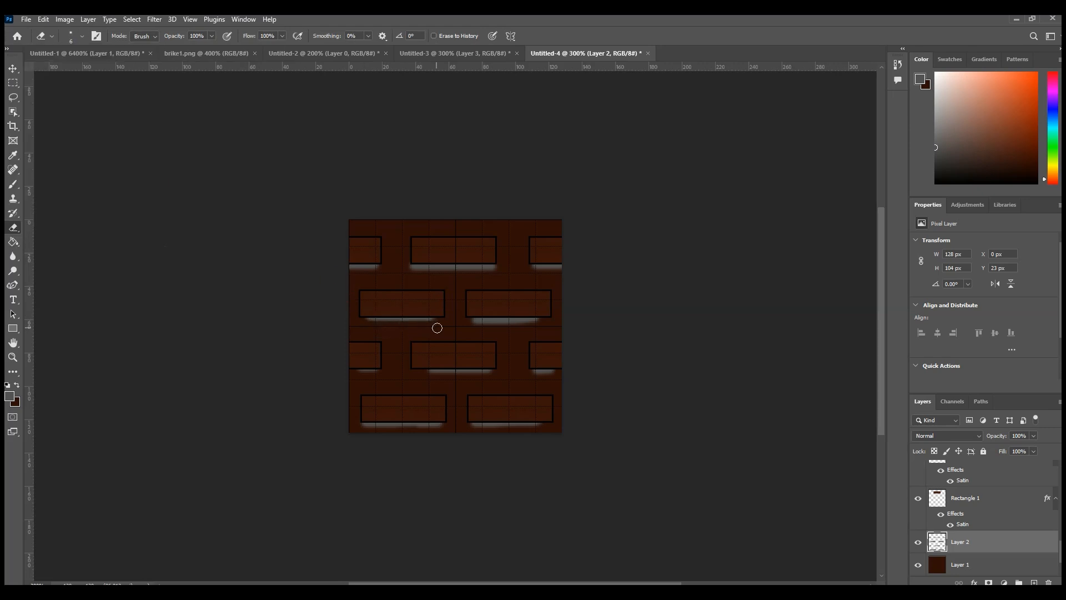
pyautogui.moveTo(535, 329); pyautogui.dragTo(473, 328)
pyautogui.hotkey('ctrl', 'z')
# Step: Add a black (000000) Color Overlay to the shading strokes on Layer 2
pyautogui.rightClick(973, 543)
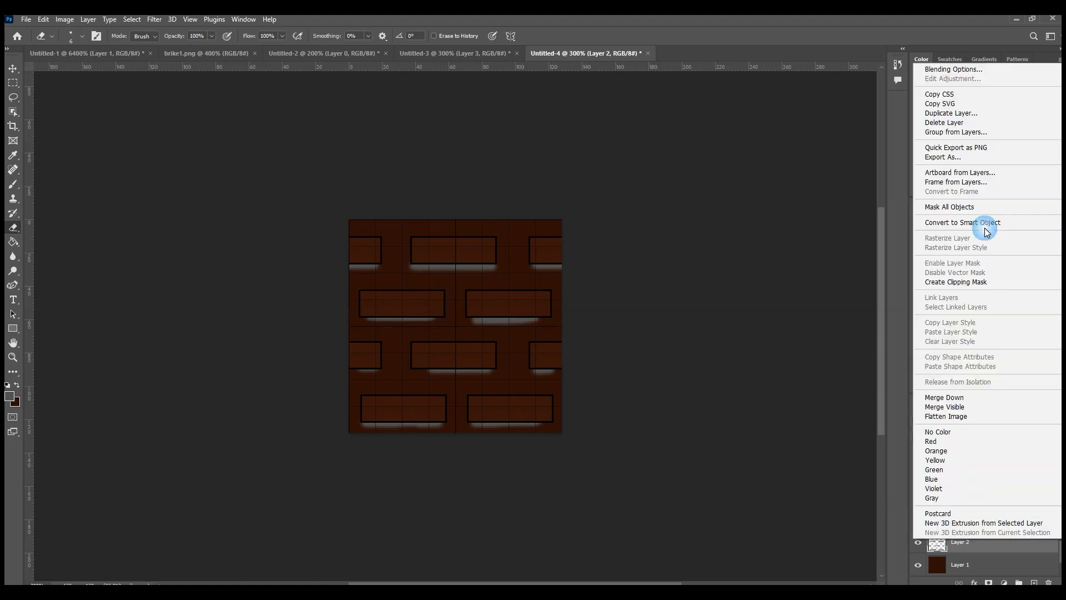
pyautogui.click(845, 229)
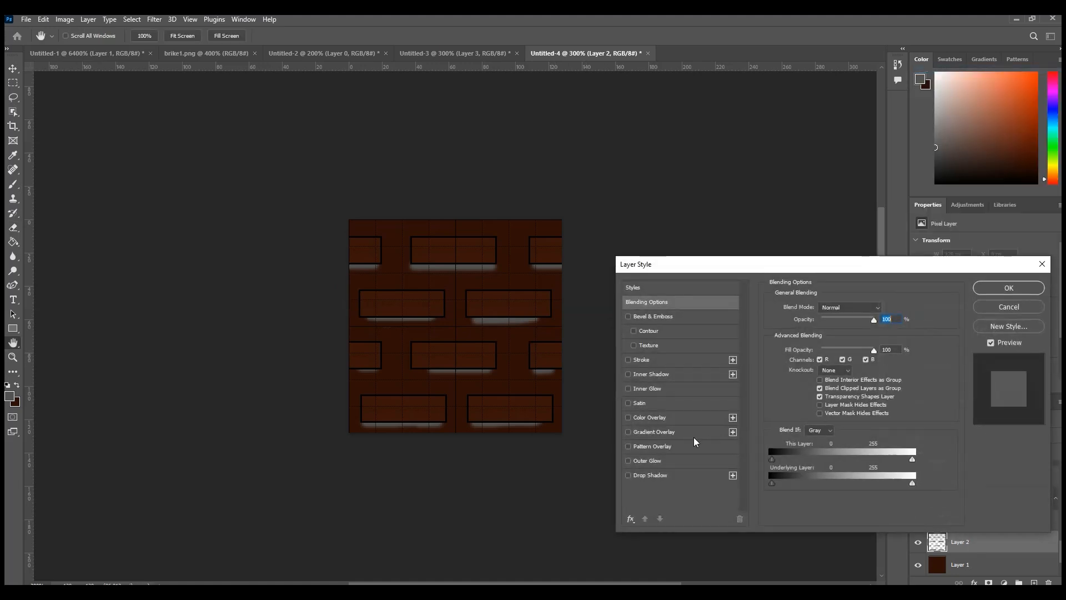
pyautogui.click(644, 418)
pyautogui.click(887, 314)
pyautogui.moveTo(587, 495); pyautogui.dragTo(478, 540)
pyautogui.moveTo(516, 508); pyautogui.dragTo(490, 539)
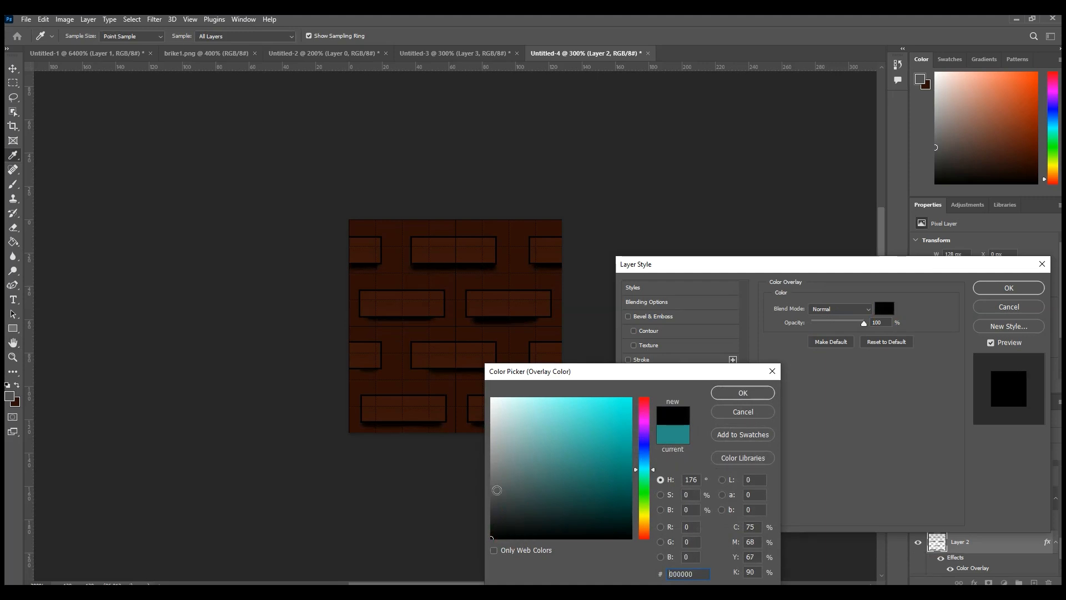
pyautogui.click(743, 394)
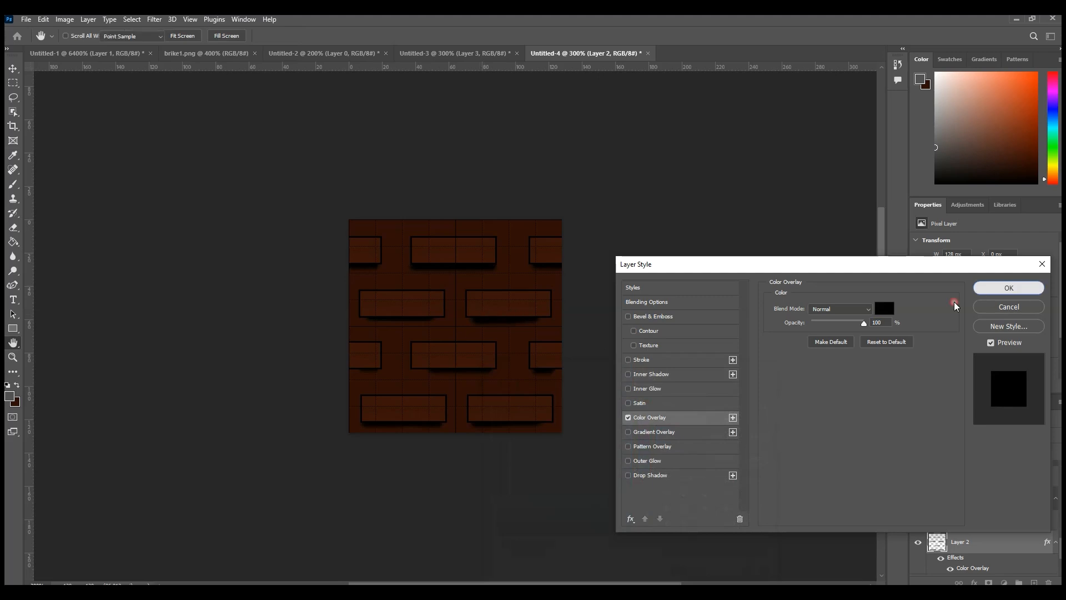
pyautogui.click(984, 288)
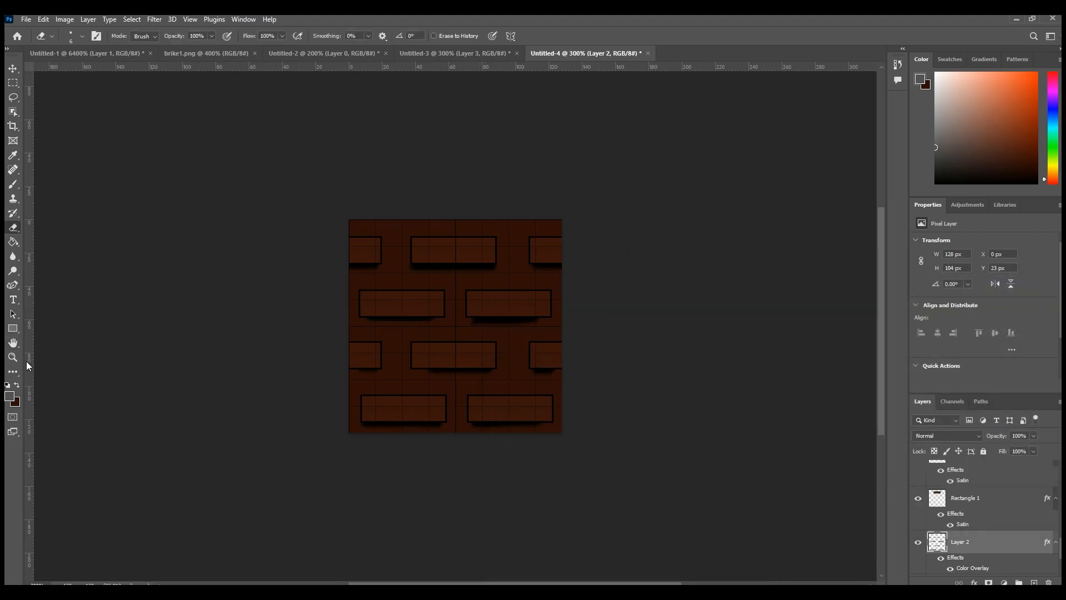
# Step: Extend the shading at the end of the right second-row brick's lower edge with the Brush tool
pyautogui.click(13, 184)
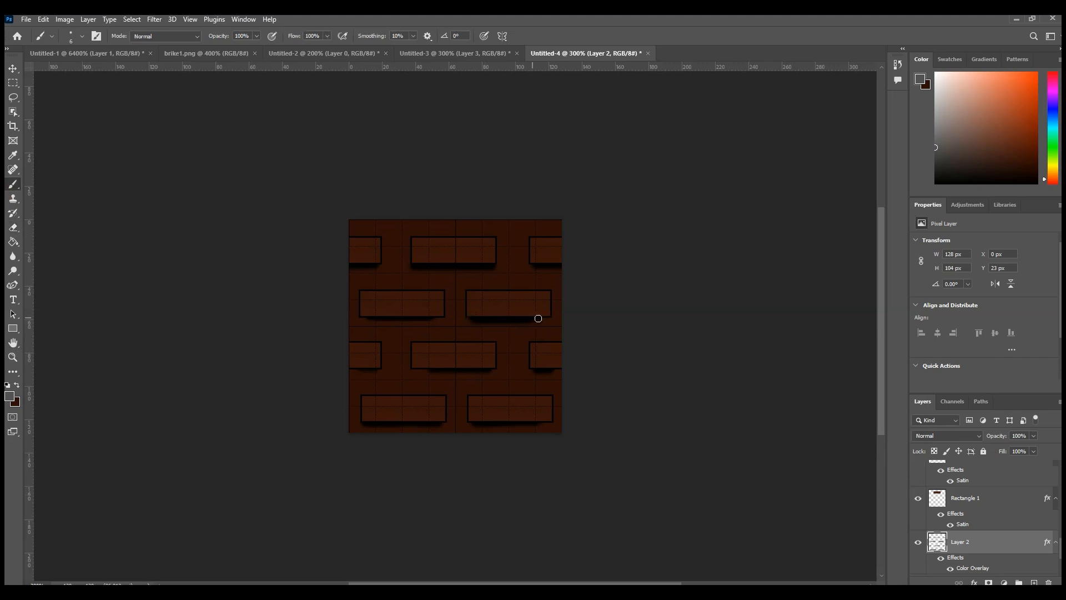
pyautogui.moveTo(544, 316); pyautogui.dragTo(543, 314)
# Step: Add a Drop Shadow to Layer 2 and set its colour to dark grey 2c2c2c
pyautogui.rightClick(973, 540)
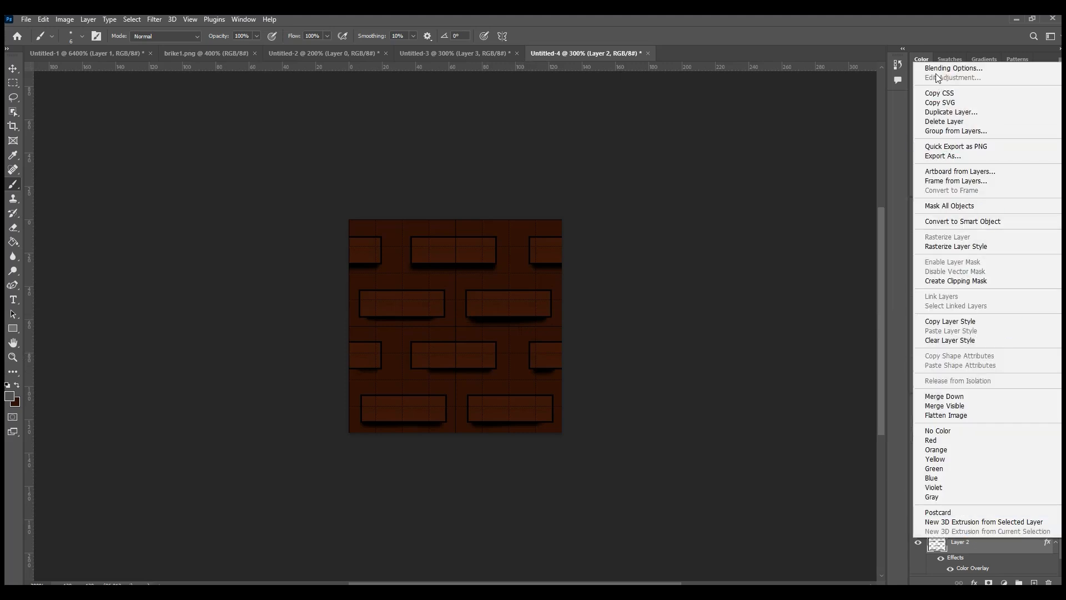
pyautogui.click(809, 270)
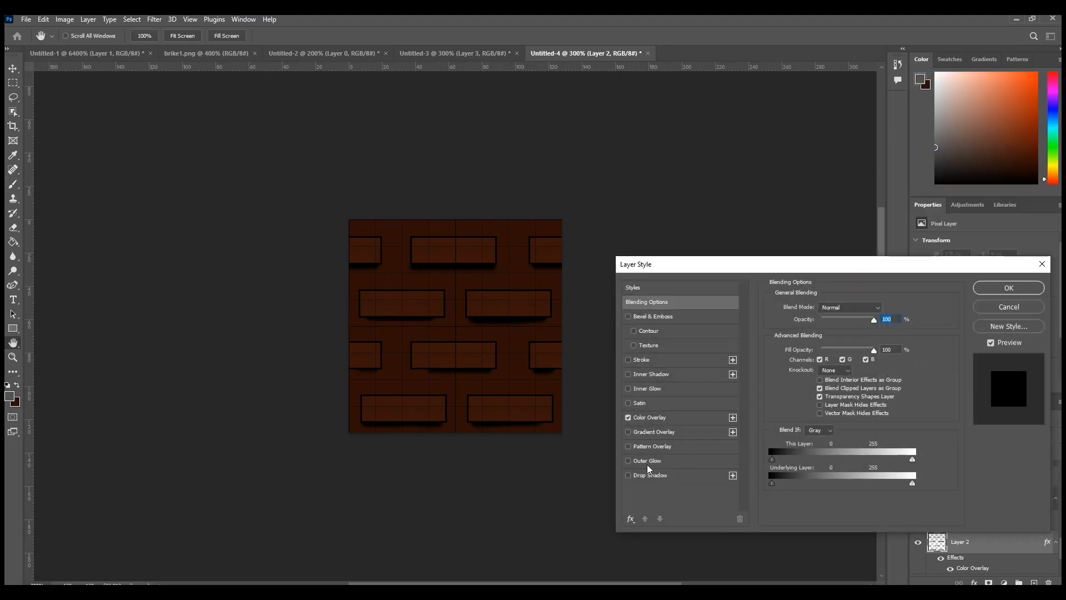
pyautogui.click(638, 477)
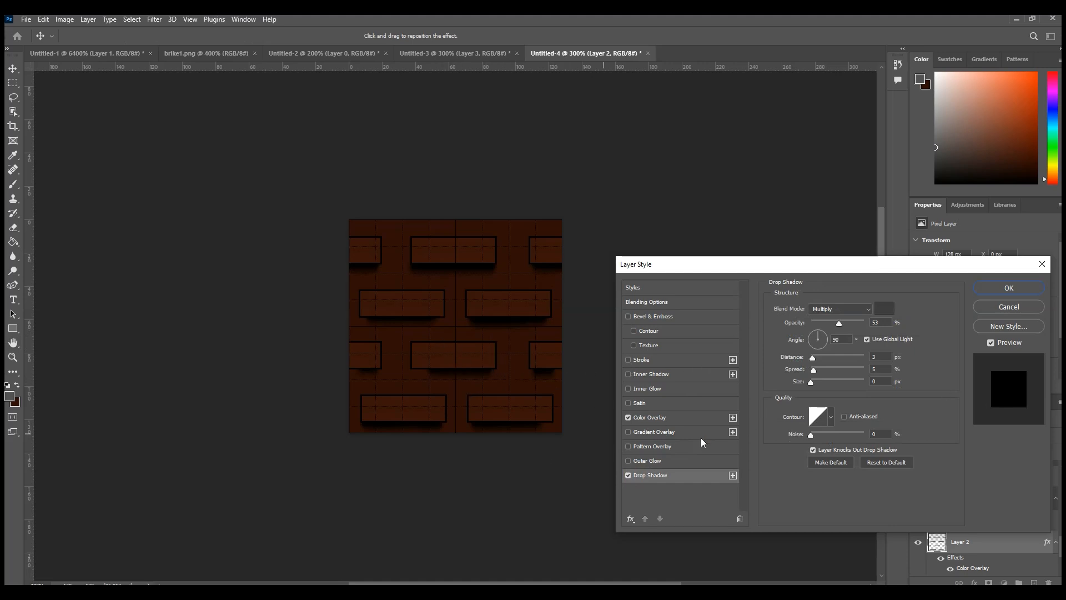
pyautogui.click(876, 314)
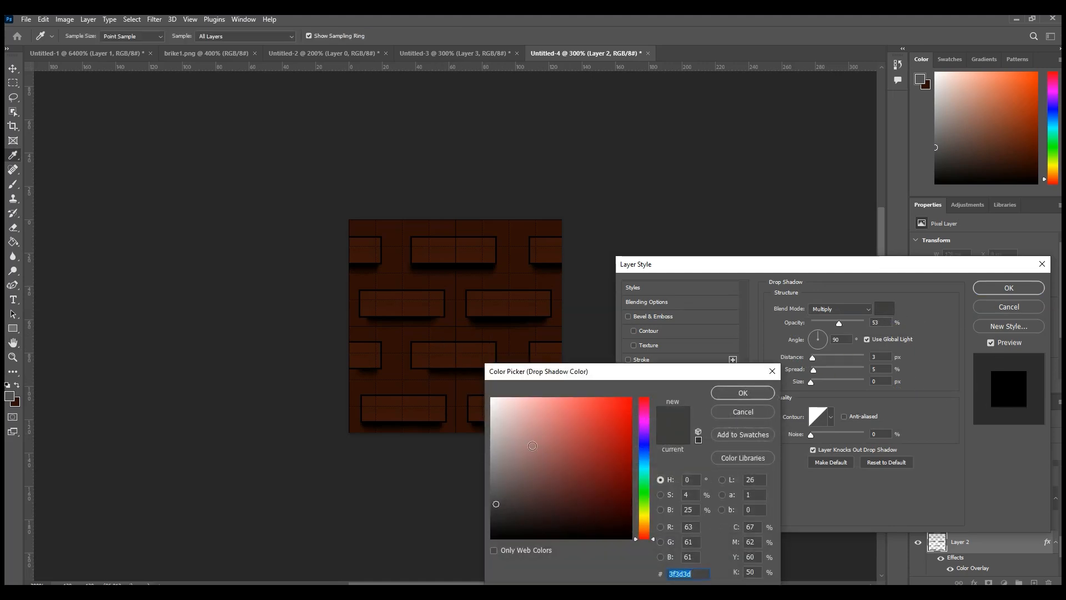
pyautogui.click(602, 416)
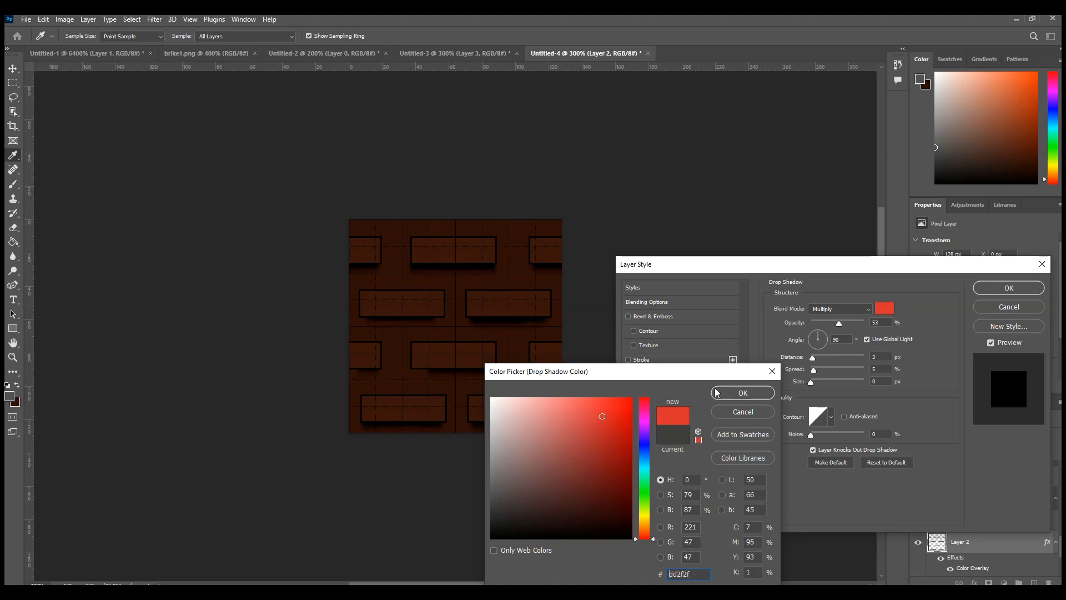
pyautogui.moveTo(573, 433)
pyautogui.mouseDown()
pyautogui.moveTo(515, 500)
pyautogui.moveTo(484, 514)
pyautogui.mouseUp()
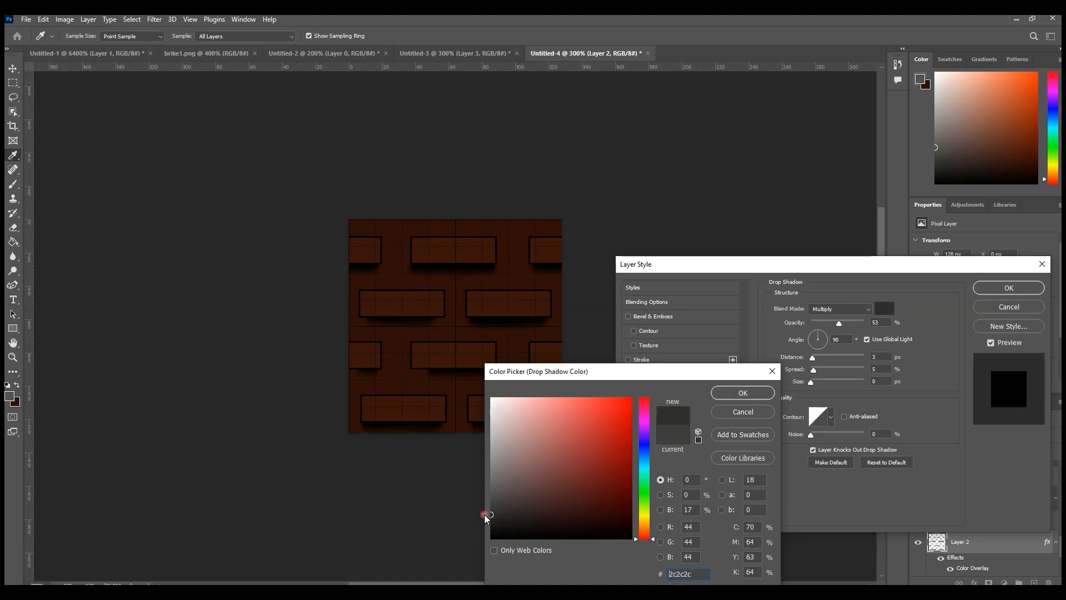
pyautogui.click(742, 393)
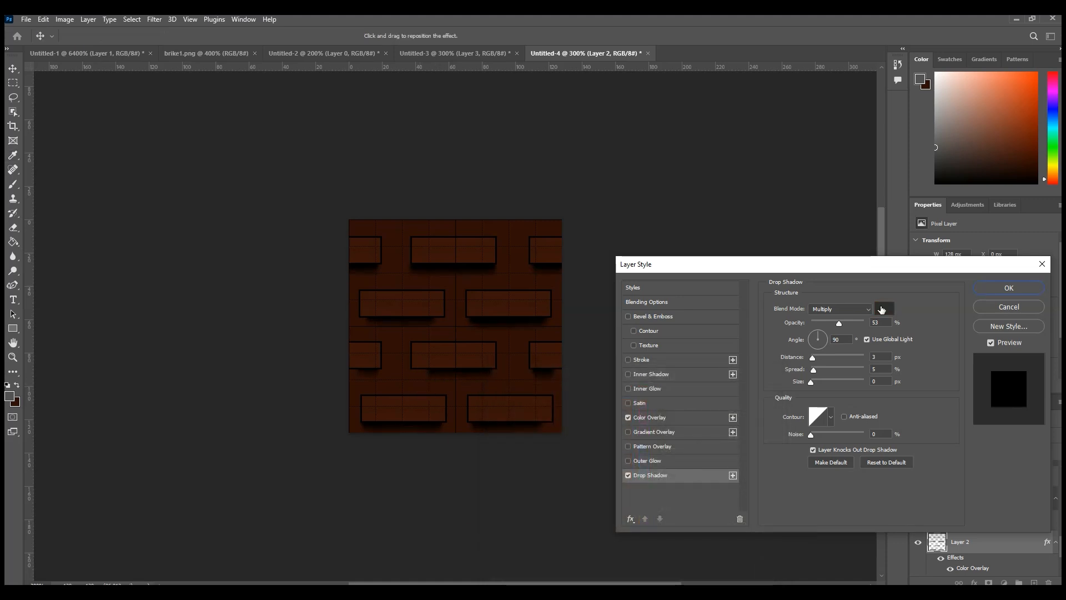
pyautogui.click(1001, 295)
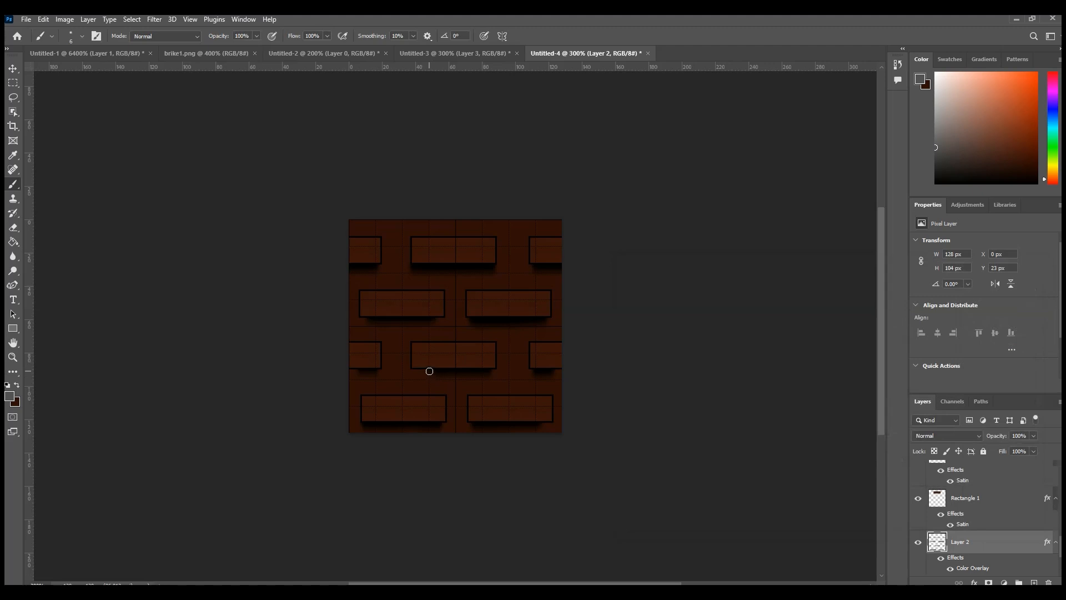
# Step: Touch up the shadow strokes beneath the second-row and third-row bricks, undoing a misplaced stroke
pyautogui.click(519, 395)
pyautogui.moveTo(363, 322); pyautogui.dragTo(363, 339)
pyautogui.hotkey('ctrl', 'z')
pyautogui.click(14, 228)
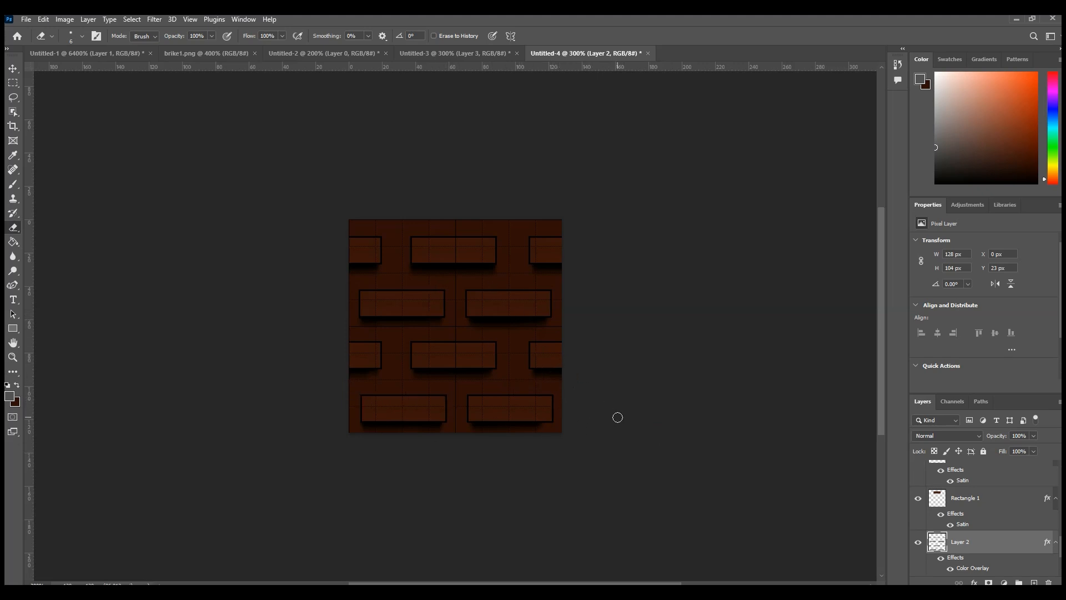
# Step: Duplicate Layer 2 under the suggested name
pyautogui.rightClick(1026, 572)
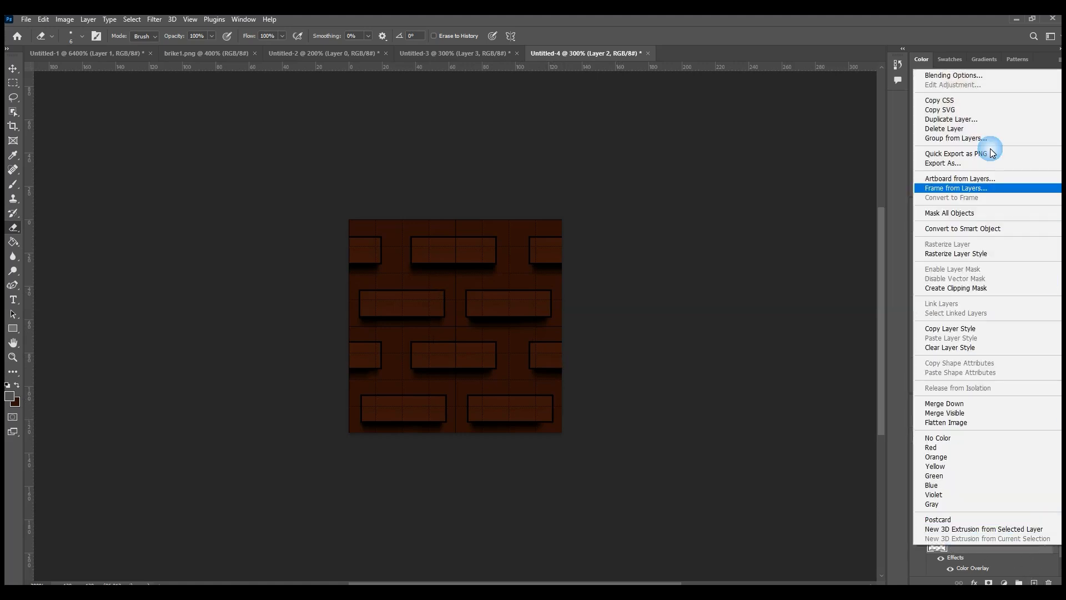
pyautogui.click(969, 120)
pyautogui.click(626, 177)
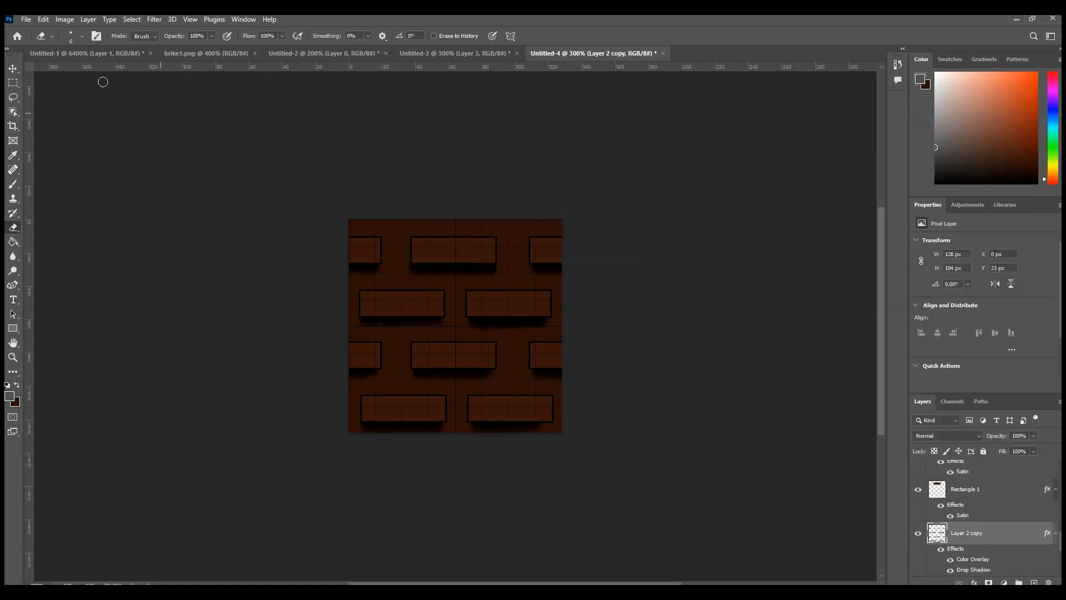
# Step: Shift the duplicated shading layer straight up to the bricks' upper edges, to a Y position of 10 px
pyautogui.click(13, 68)
pyautogui.hotkey('ctrl', 't')
pyautogui.press('Up')
pyautogui.press('Up')
pyautogui.press('Up')
pyautogui.press('Up')
pyautogui.press('Up')
pyautogui.press('Up')
pyautogui.press('Up')
pyautogui.press('Up')
pyautogui.press('Up')
pyautogui.press('Up')
pyautogui.press('Up')
pyautogui.press('Up')
pyautogui.press('Up')
pyautogui.press('Up')
pyautogui.press('Up')
pyautogui.press('Up')
pyautogui.press('Up')
pyautogui.press('Up')
pyautogui.press('Up')
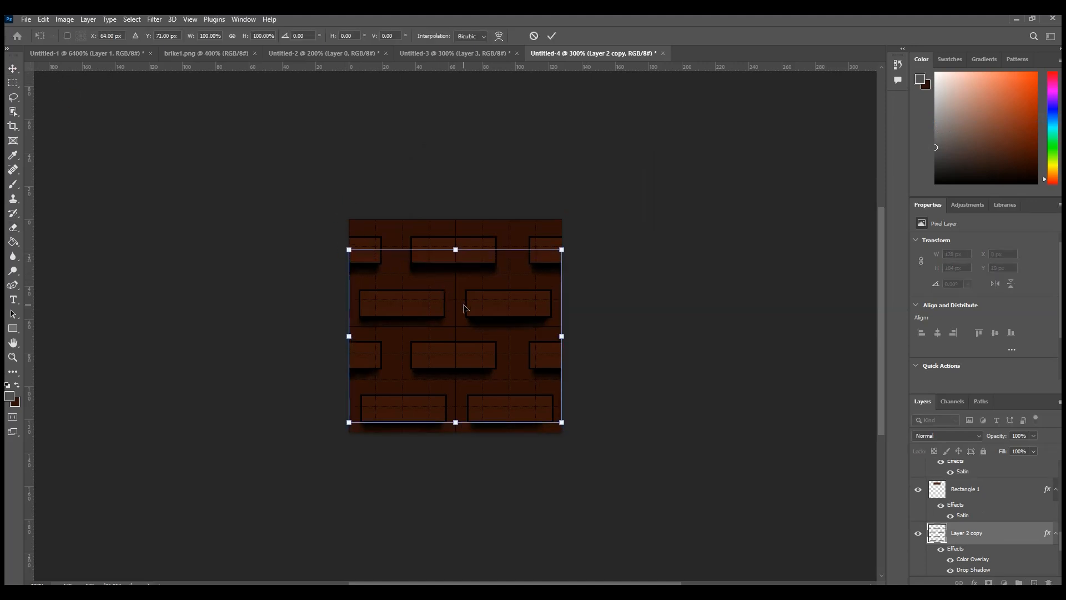
pyautogui.press('Down')
pyautogui.press('Down')
pyautogui.press('Down')
pyautogui.press('Down')
pyautogui.press('Down')
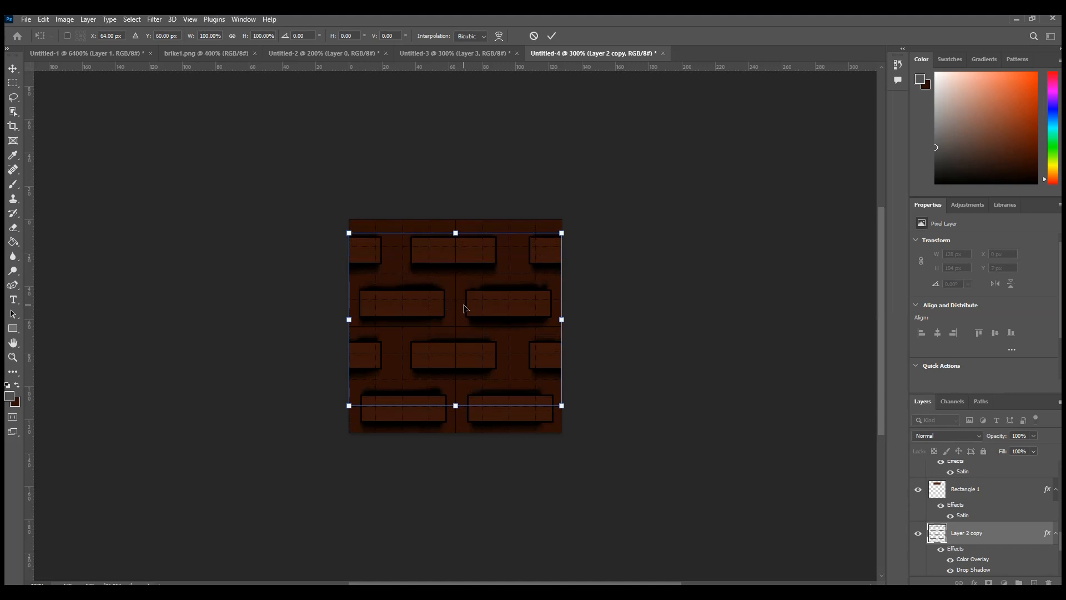
pyautogui.press('Return')
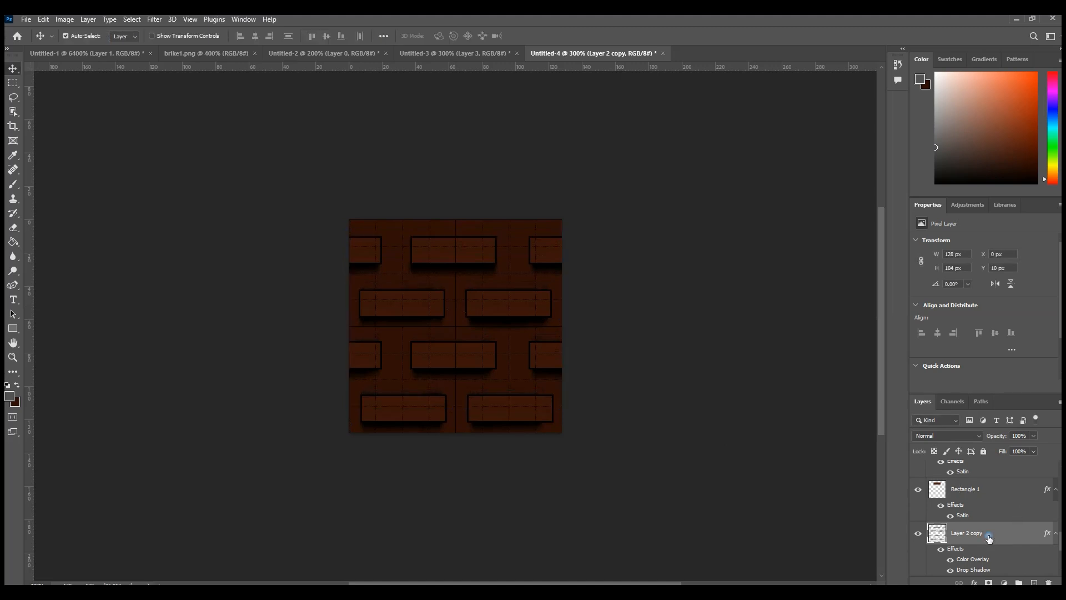
# Step: Change the Color Overlay of Layer 2 copy to a light grey
pyautogui.rightClick(967, 532)
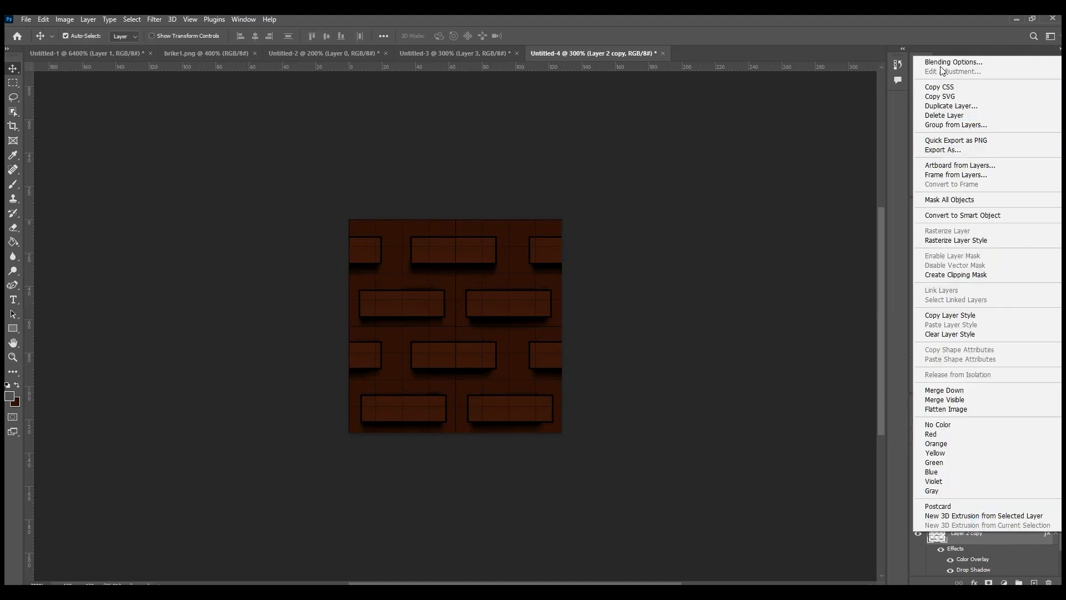
pyautogui.click(754, 354)
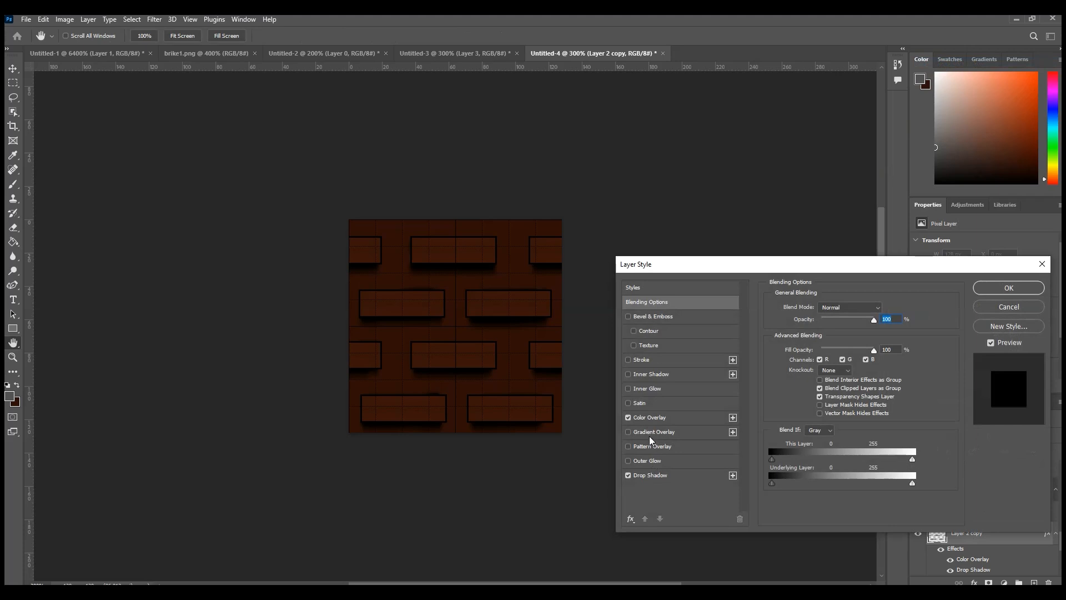
pyautogui.click(648, 421)
pyautogui.click(878, 312)
pyautogui.moveTo(537, 461); pyautogui.dragTo(473, 432)
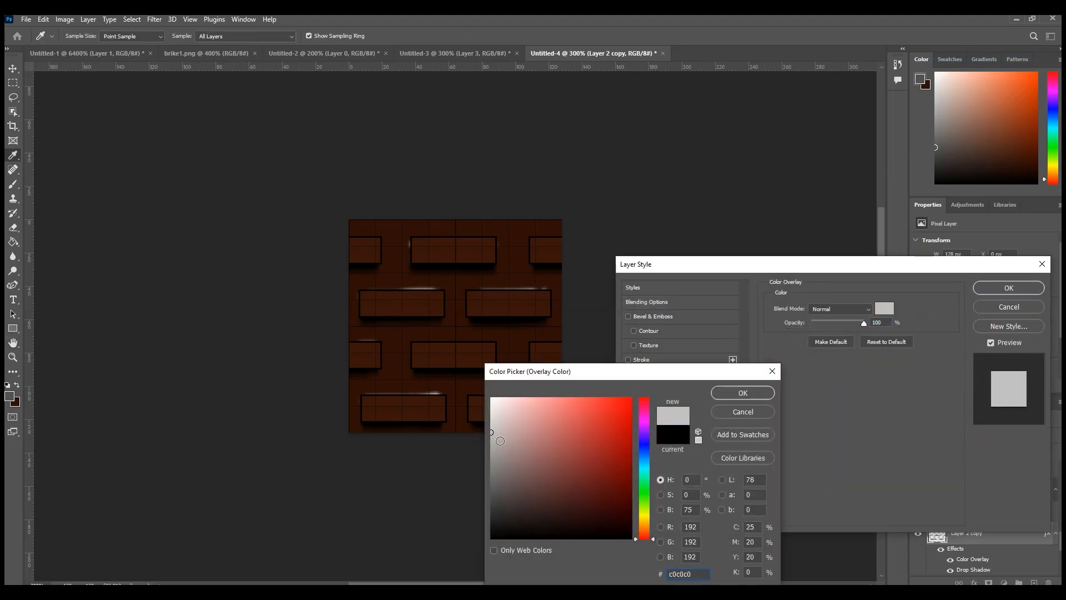
pyautogui.click(750, 393)
pyautogui.click(1009, 289)
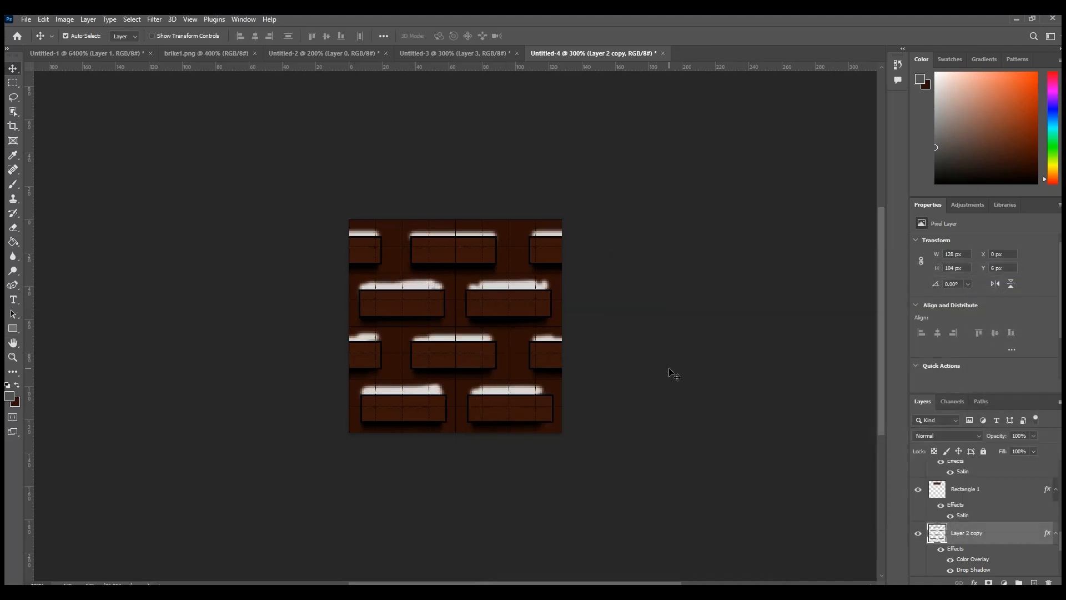
# Step: Change the Color Overlay colour of Layer 2 copy to pure white (ffffff)
pyautogui.rightClick(984, 532)
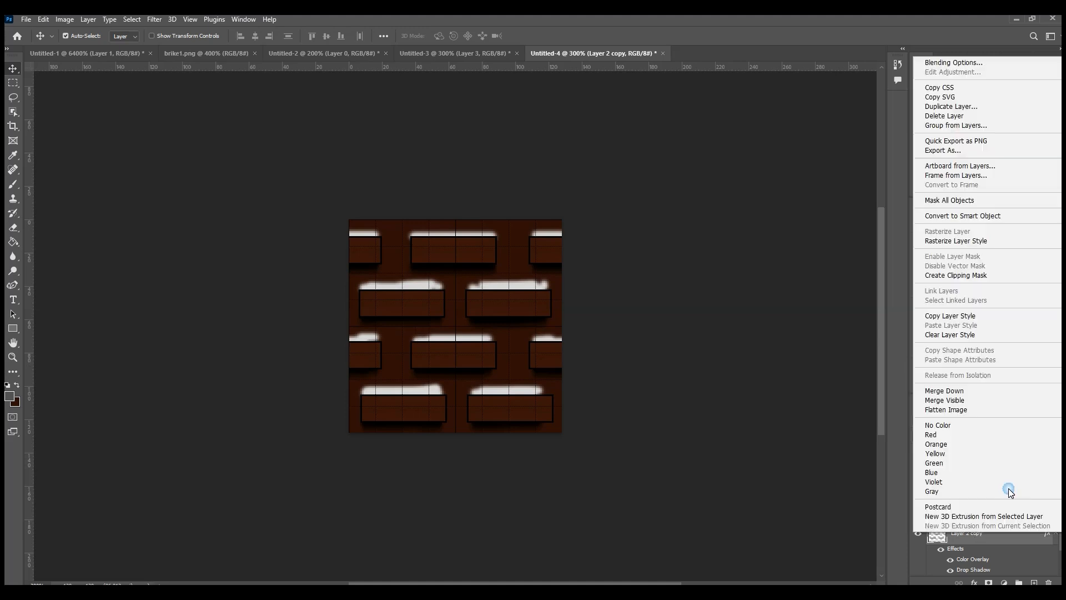
pyautogui.click(954, 63)
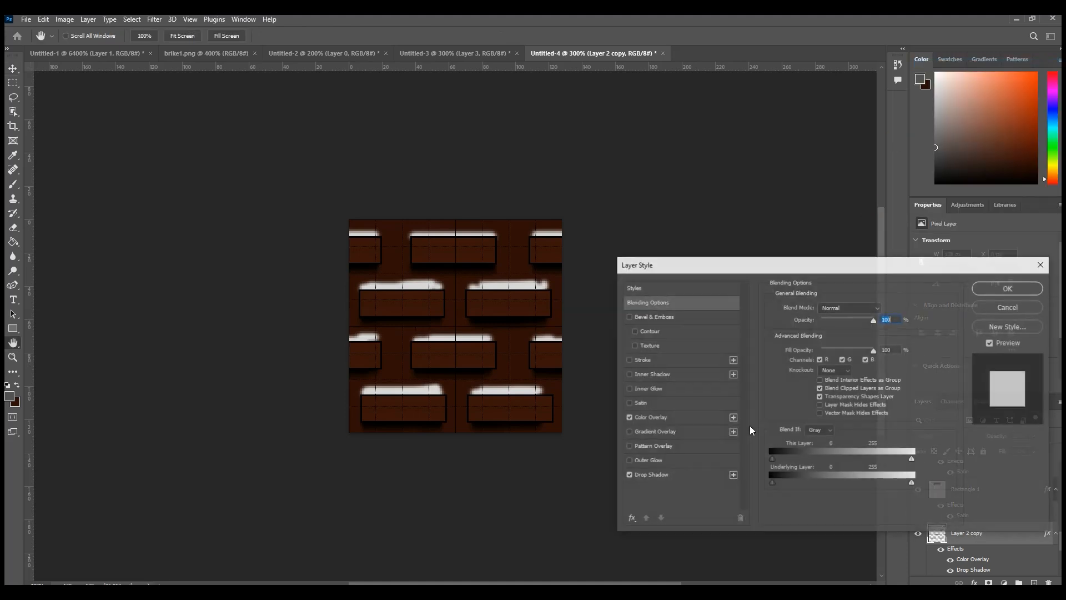
pyautogui.click(653, 419)
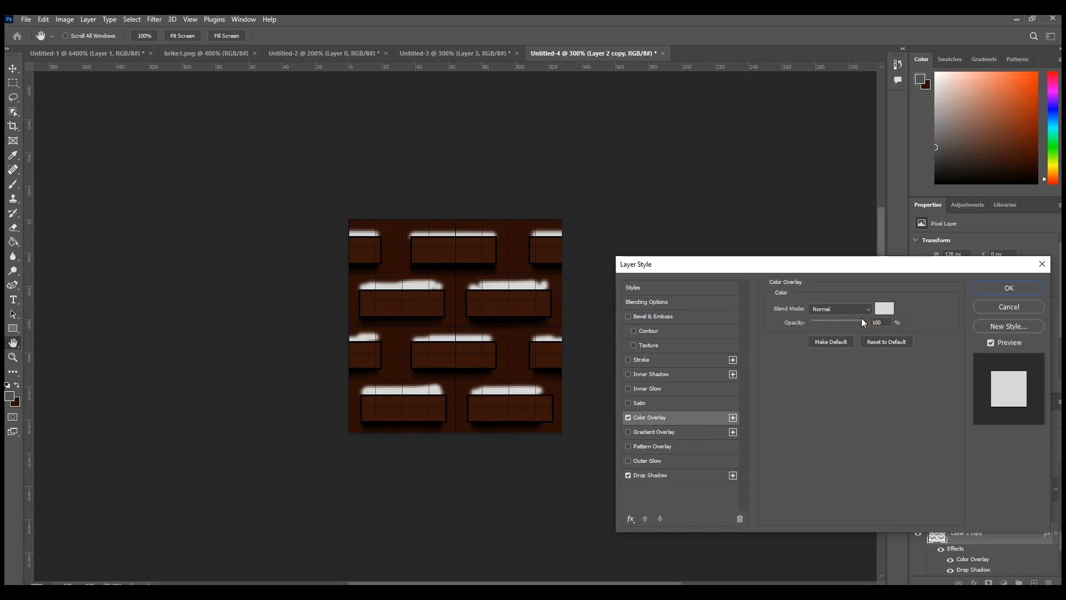
pyautogui.click(841, 323)
pyautogui.click(884, 307)
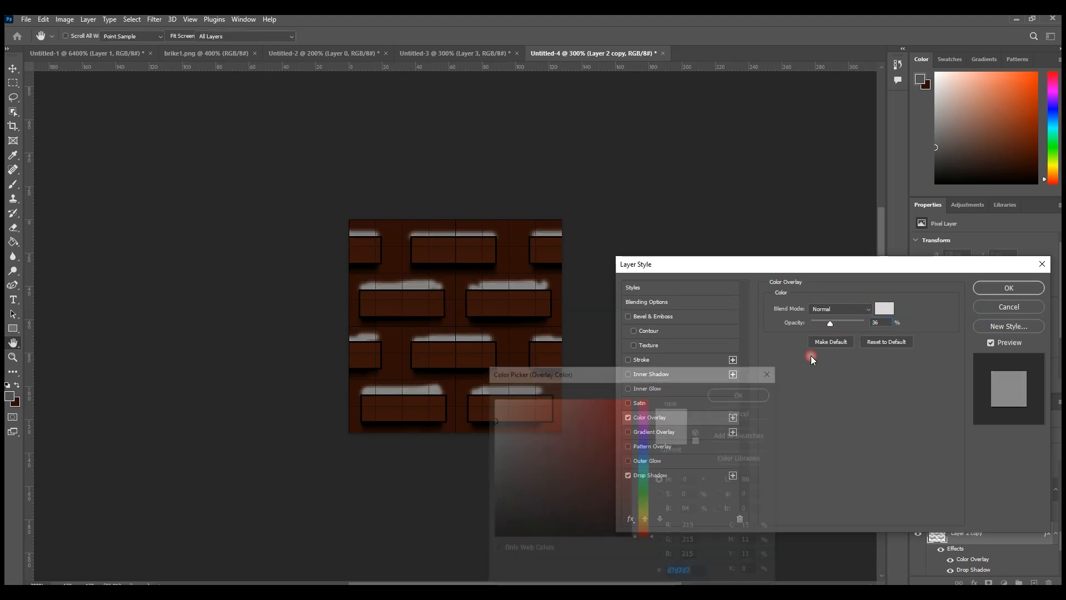
pyautogui.moveTo(499, 481)
pyautogui.mouseDown()
pyautogui.moveTo(487, 528)
pyautogui.moveTo(472, 443)
pyautogui.moveTo(494, 444)
pyautogui.moveTo(491, 397)
pyautogui.mouseUp()
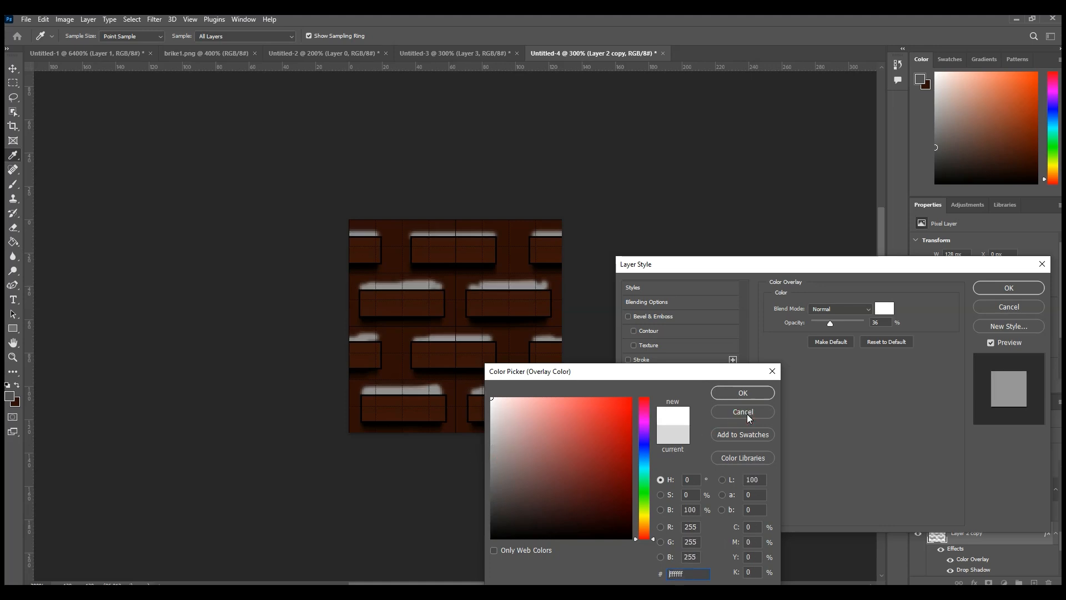
pyautogui.click(742, 393)
# Step: Reduce the white overlay's opacity to 6% and set the opacity of Layer 2 copy to 15%
pyautogui.moveTo(830, 323); pyautogui.dragTo(815, 324)
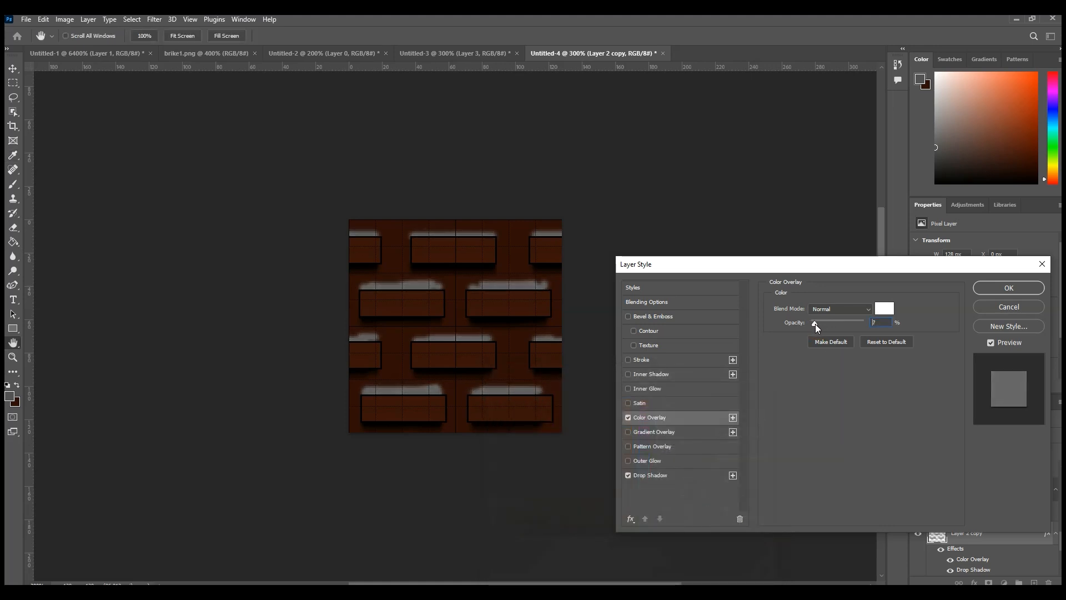
pyautogui.moveTo(813, 321); pyautogui.dragTo(814, 322)
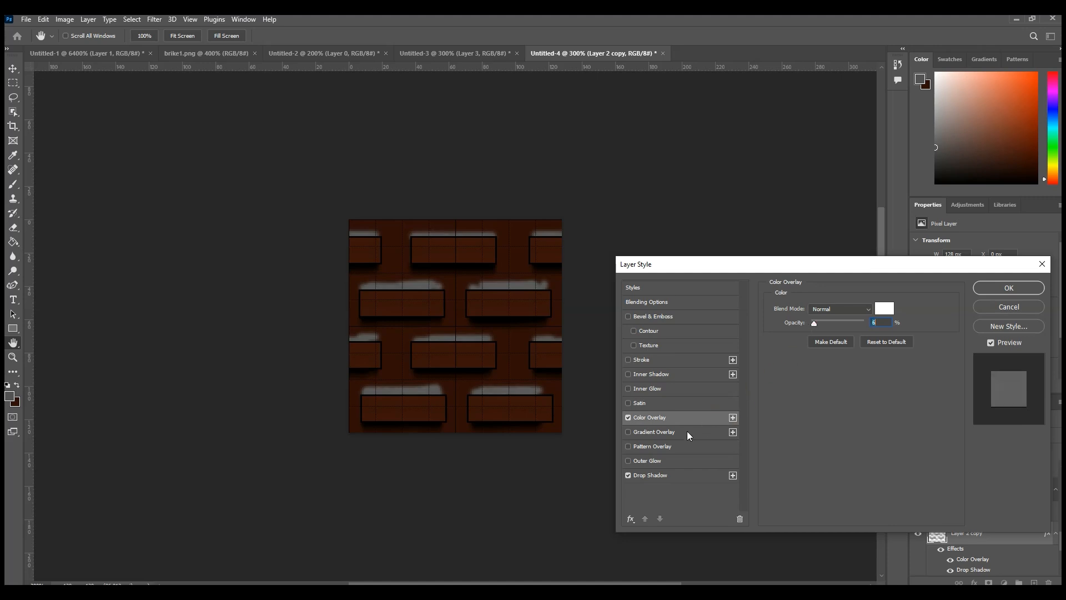
pyautogui.click(985, 292)
pyautogui.moveTo(1002, 439)
pyautogui.mouseDown()
pyautogui.moveTo(979, 438)
pyautogui.moveTo(994, 438)
pyautogui.mouseUp()
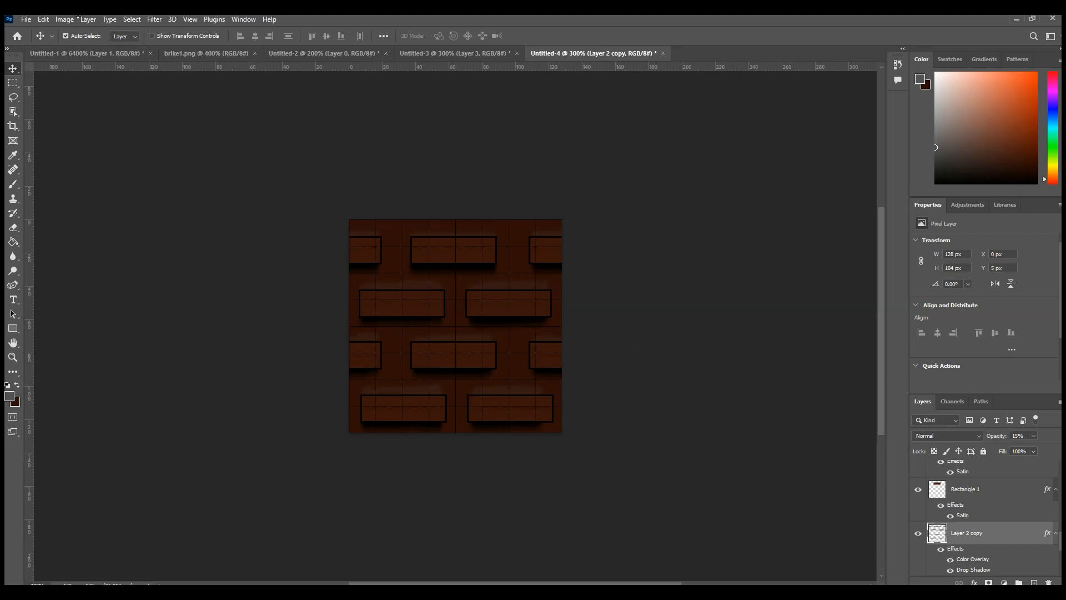
pyautogui.click(26, 20)
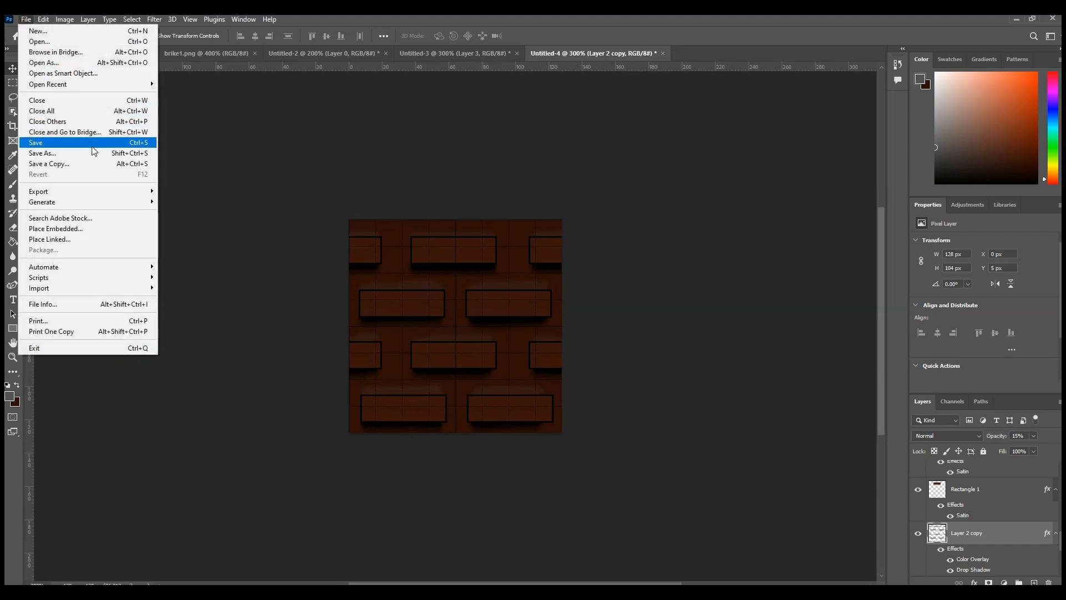
pyautogui.moveTo(94, 191)
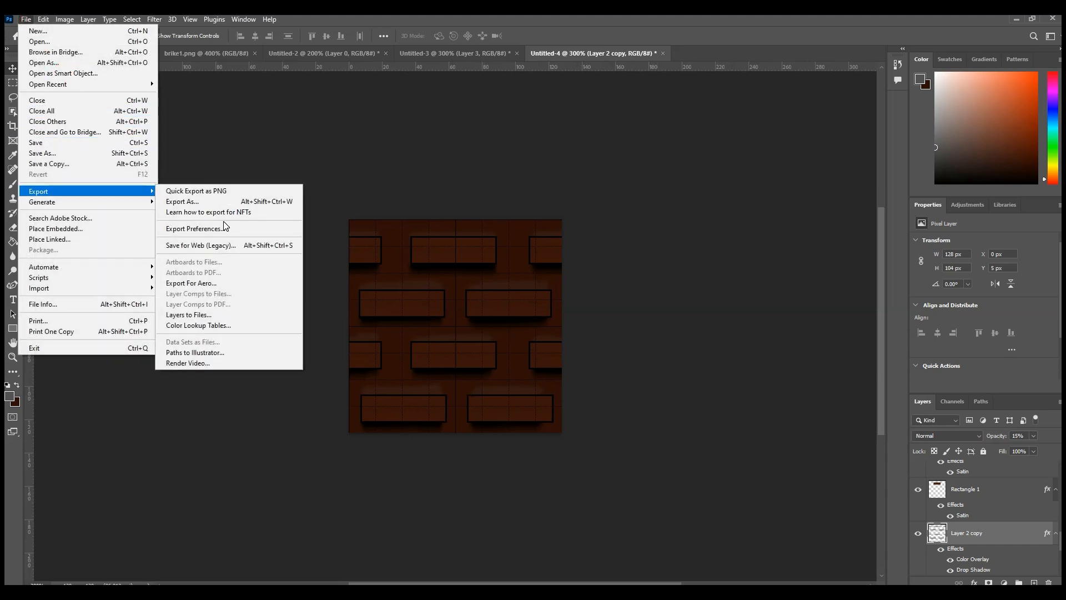
pyautogui.click(230, 248)
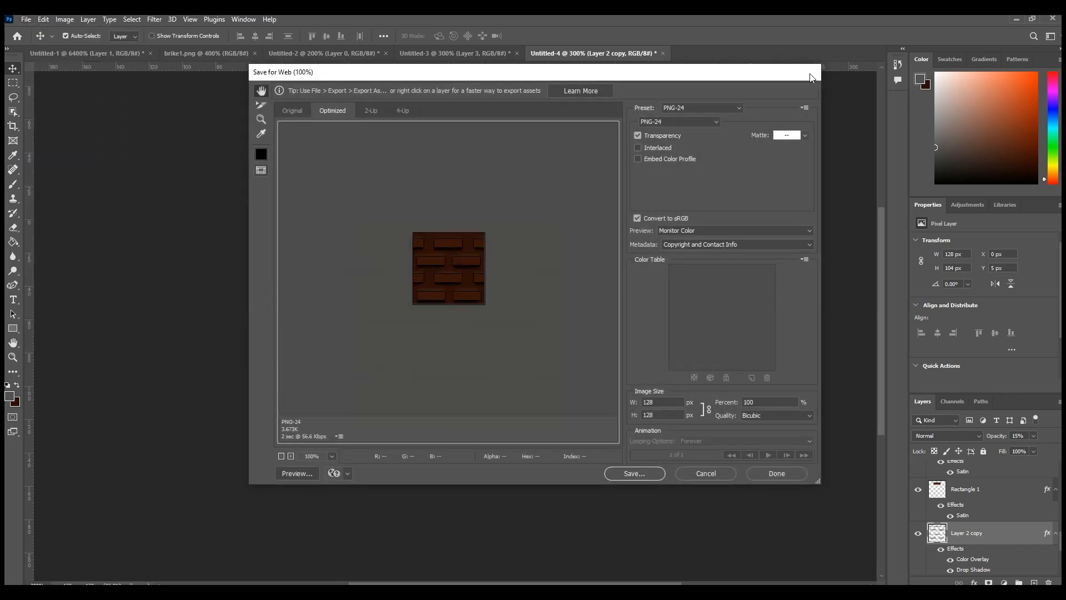
pyautogui.click(705, 474)
# Step: Merge all layers from Rectangle 1 copy 7 down to Layer 1 into one, leaving Layer 0 separate
pyautogui.scroll(1, 1006, 526)
pyautogui.scroll(4, 1007, 526)
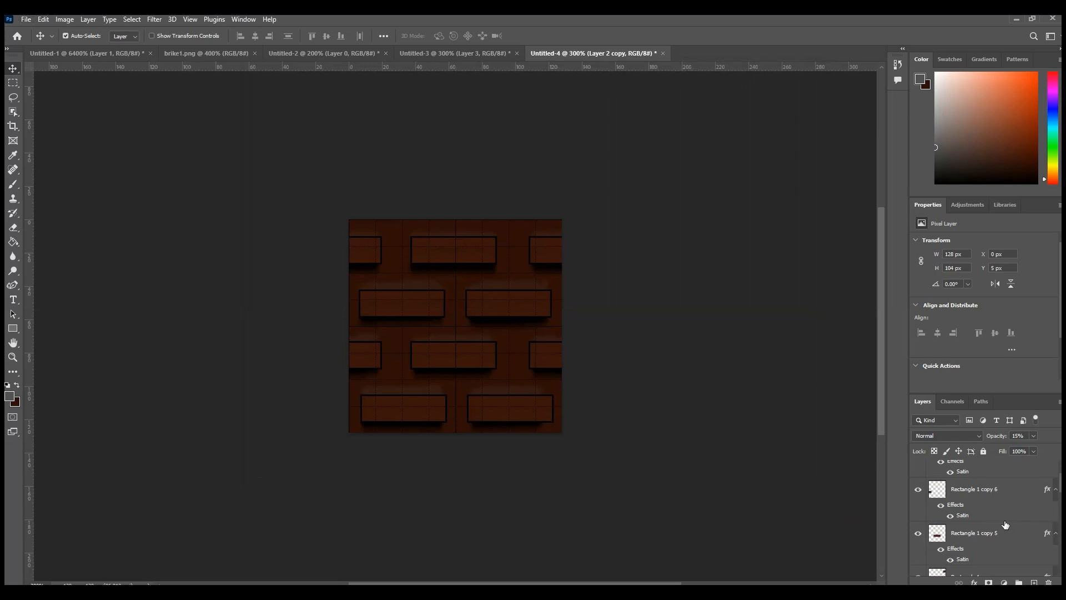
pyautogui.click(973, 473)
pyautogui.scroll(-2, 984, 512)
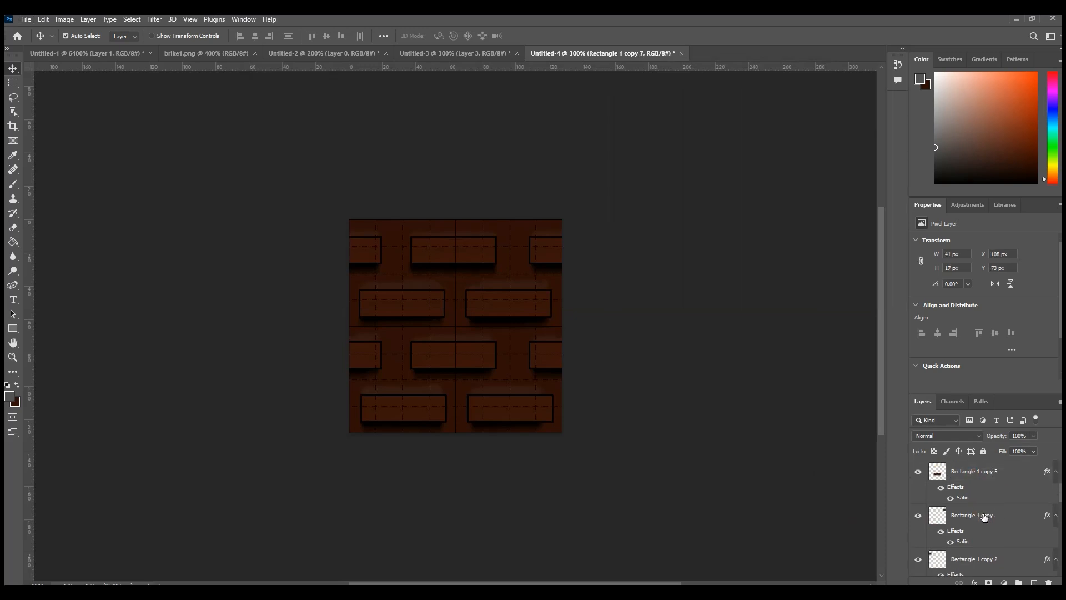
pyautogui.scroll(-5, 984, 518)
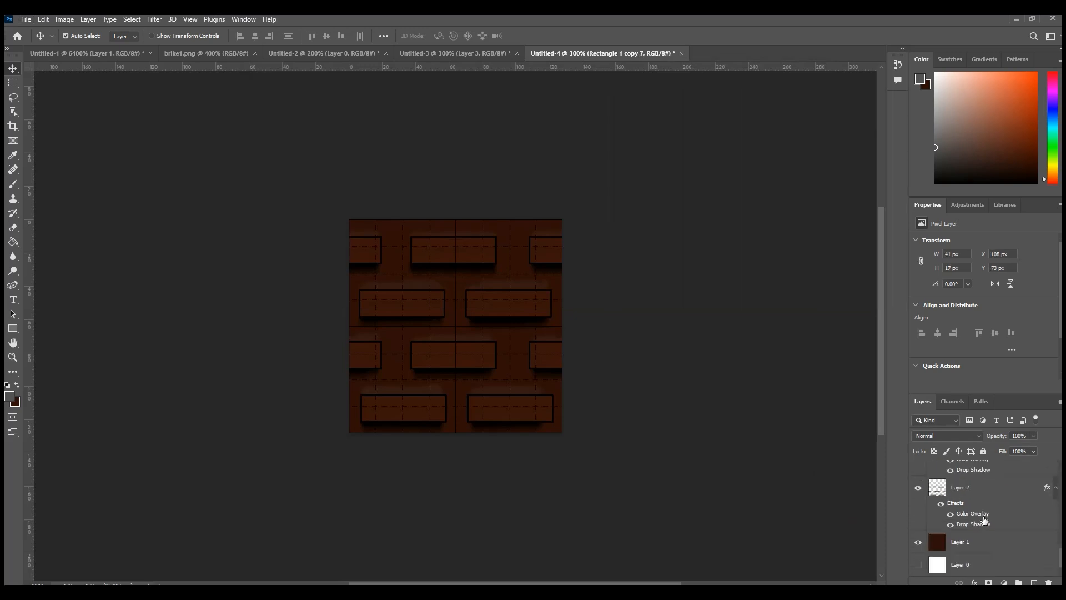
pyautogui.click(991, 499)
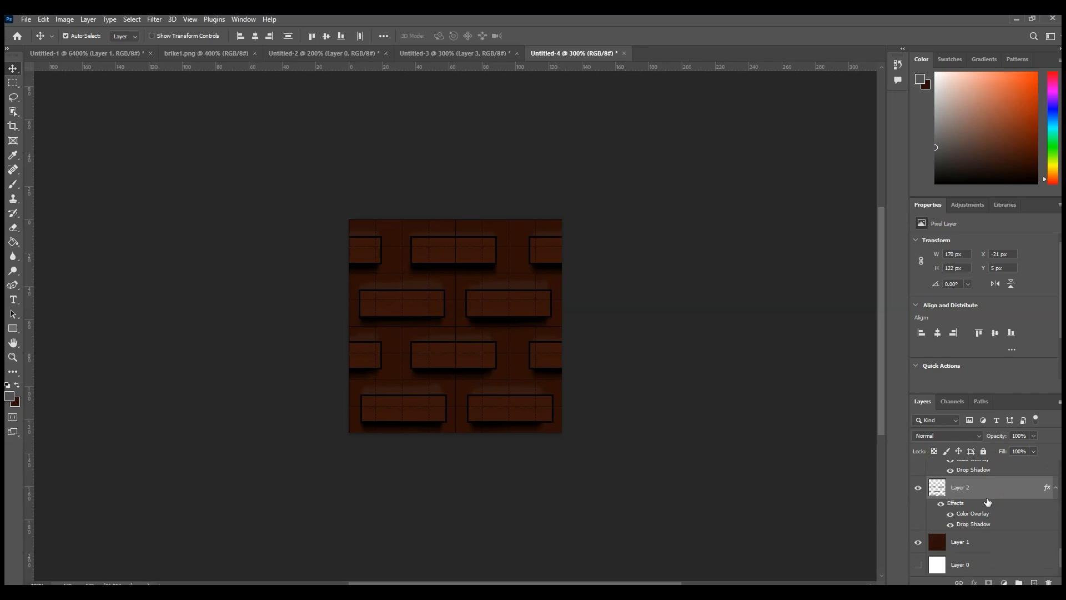
pyautogui.keyDown('shift'); pyautogui.click(992, 542); pyautogui.keyUp('shift')
pyautogui.rightClick(987, 496)
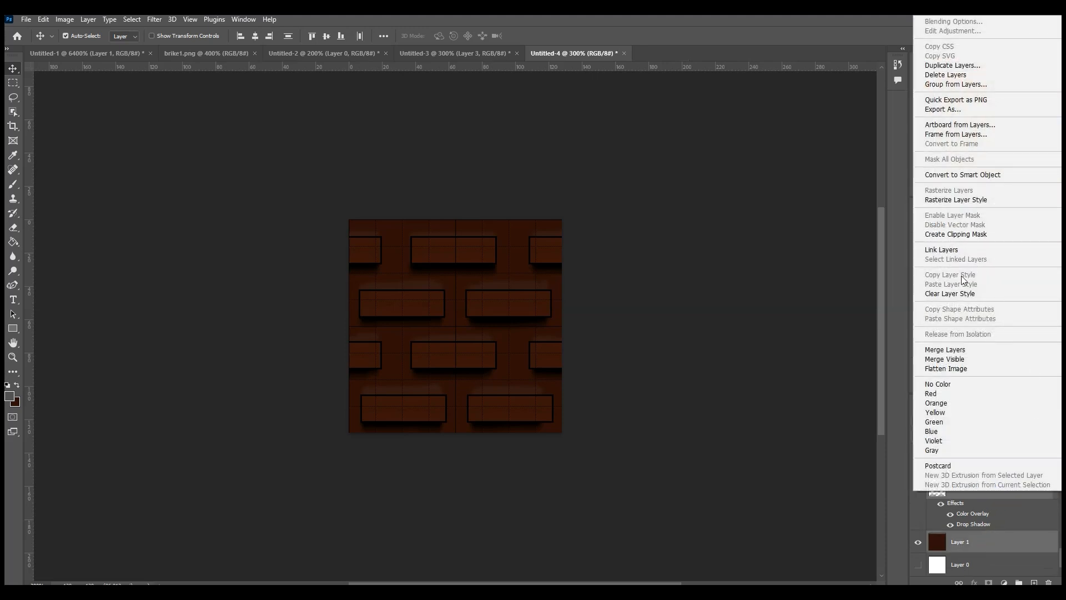
pyautogui.click(967, 350)
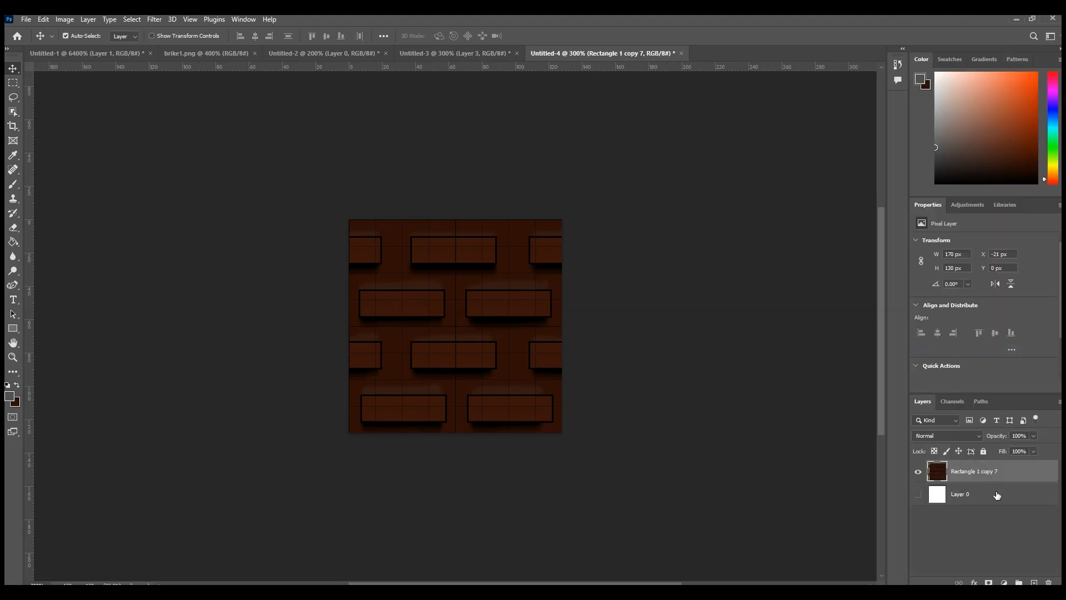
# Step: Try to widen the canvas on both sides of the merged tile, and undo back to the unmerged layers
pyautogui.click(13, 126)
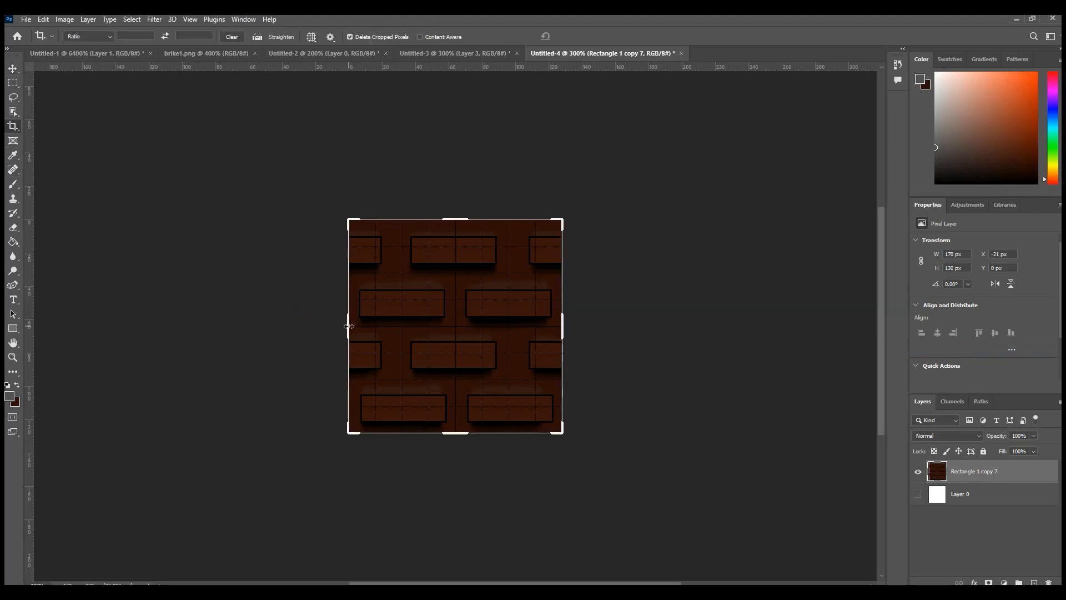
pyautogui.moveTo(349, 326); pyautogui.dragTo(231, 326)
pyautogui.moveTo(709, 326); pyautogui.dragTo(820, 335)
pyautogui.hotkey('ctrl', 'z')
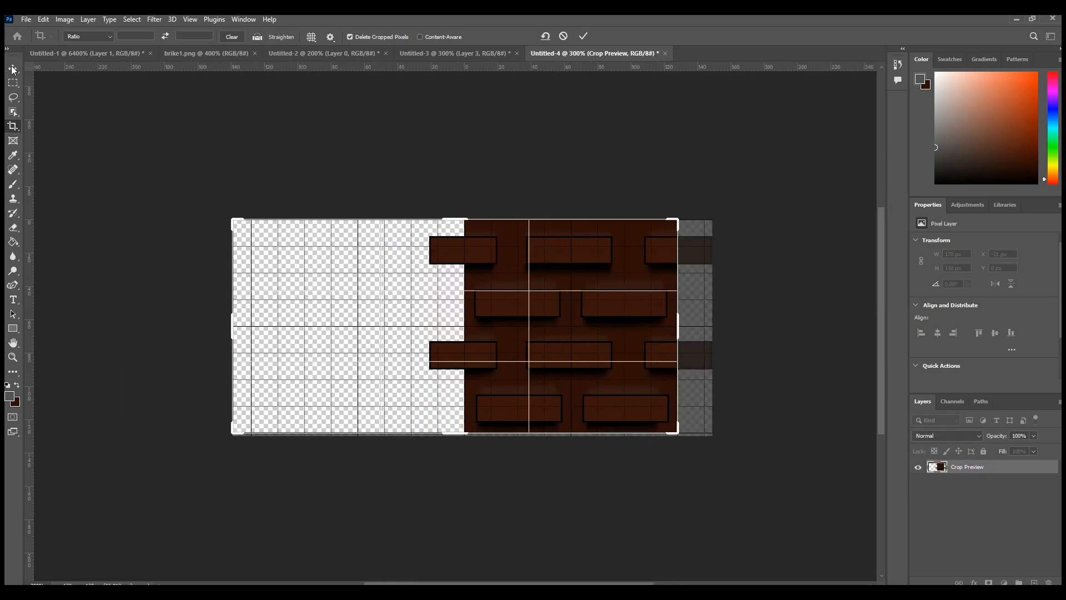
pyautogui.click(13, 69)
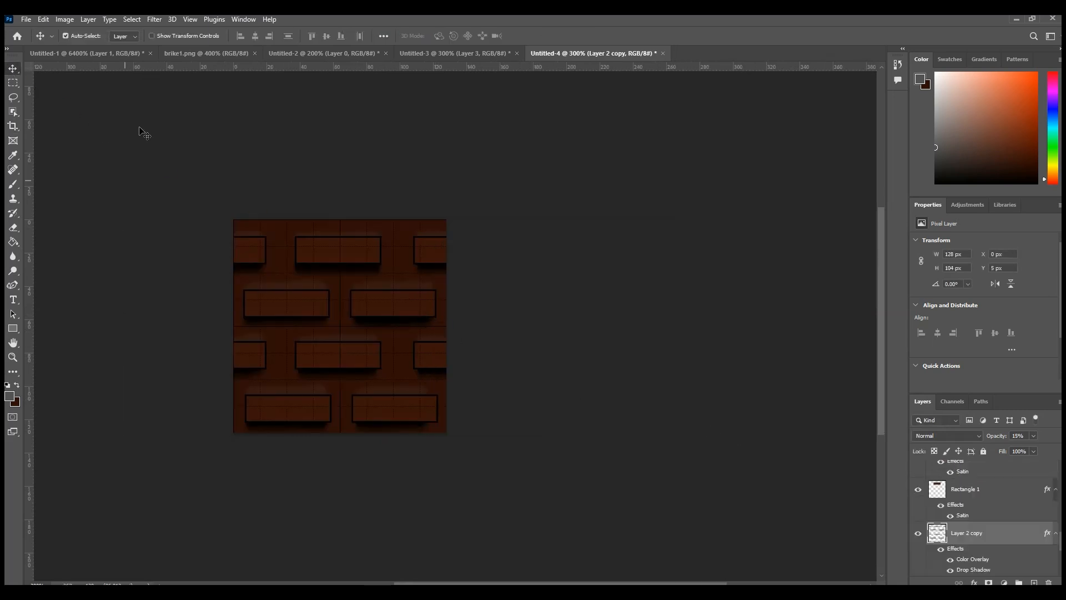
pyautogui.click(24, 19)
pyautogui.moveTo(136, 194)
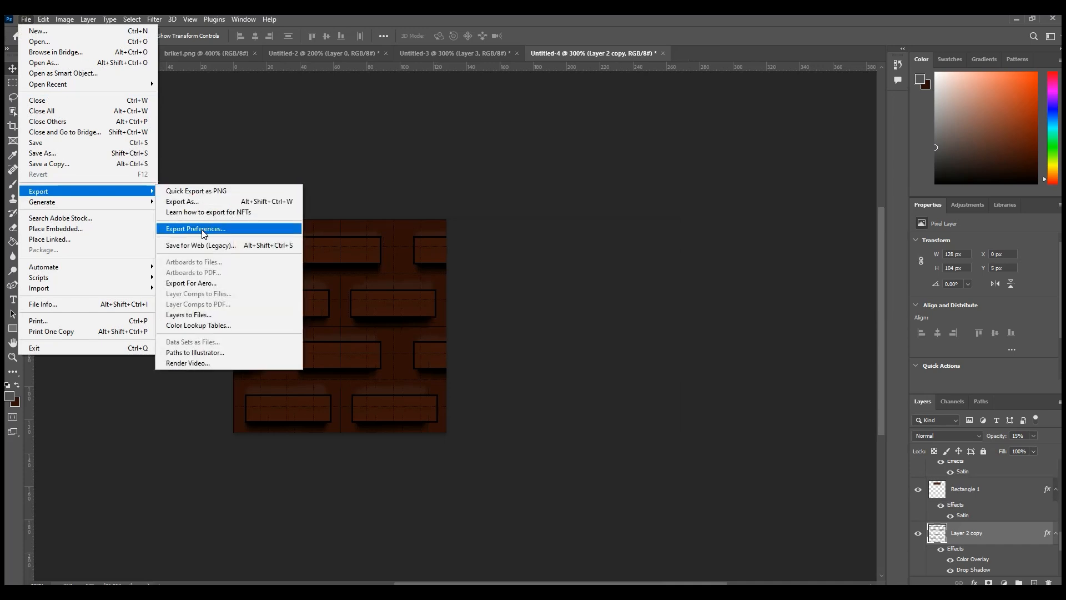
pyautogui.click(288, 147)
pyautogui.click(13, 125)
pyautogui.moveTo(232, 333); pyautogui.dragTo(199, 328)
pyautogui.hotkey('ctrl', 'z')
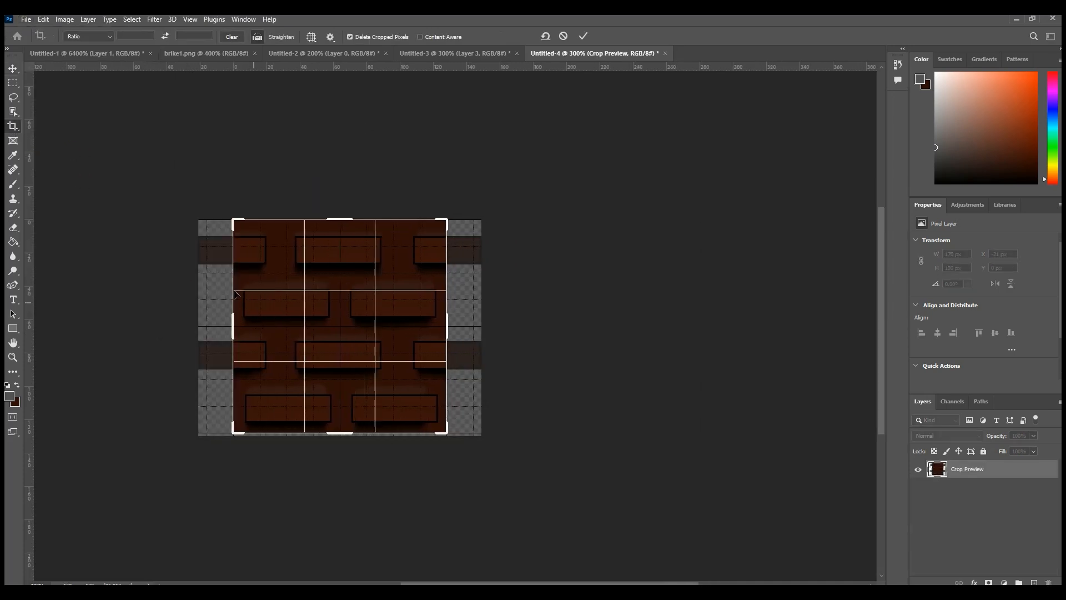
pyautogui.click(13, 68)
# Step: Export the tile with Save for Web as a 128 × 128 px PNG-24, and open the exported Untitled-4.png
pyautogui.click(26, 19)
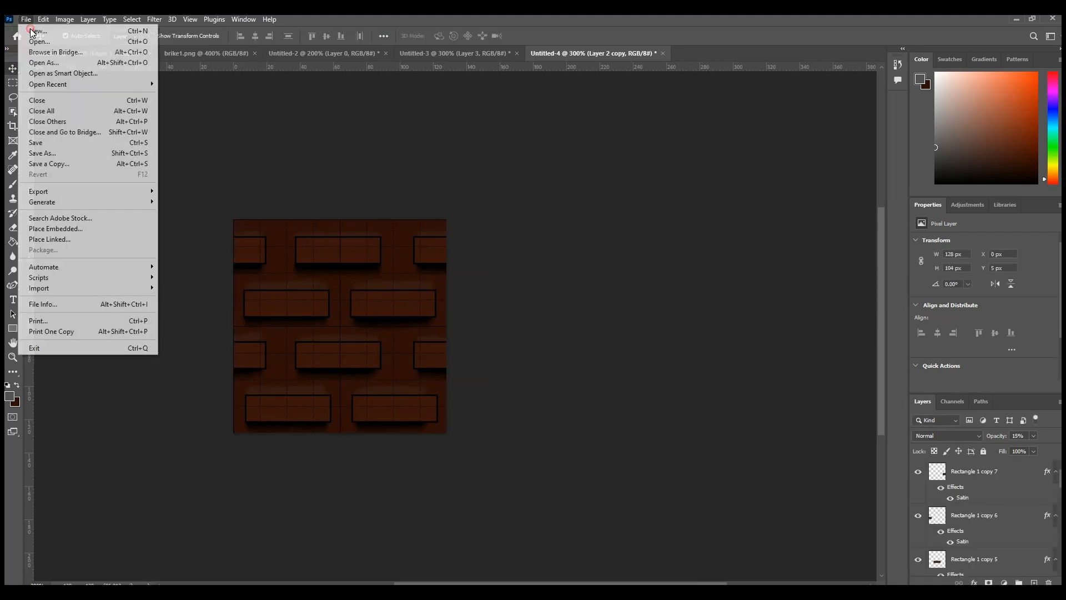
pyautogui.moveTo(111, 191)
pyautogui.click(200, 245)
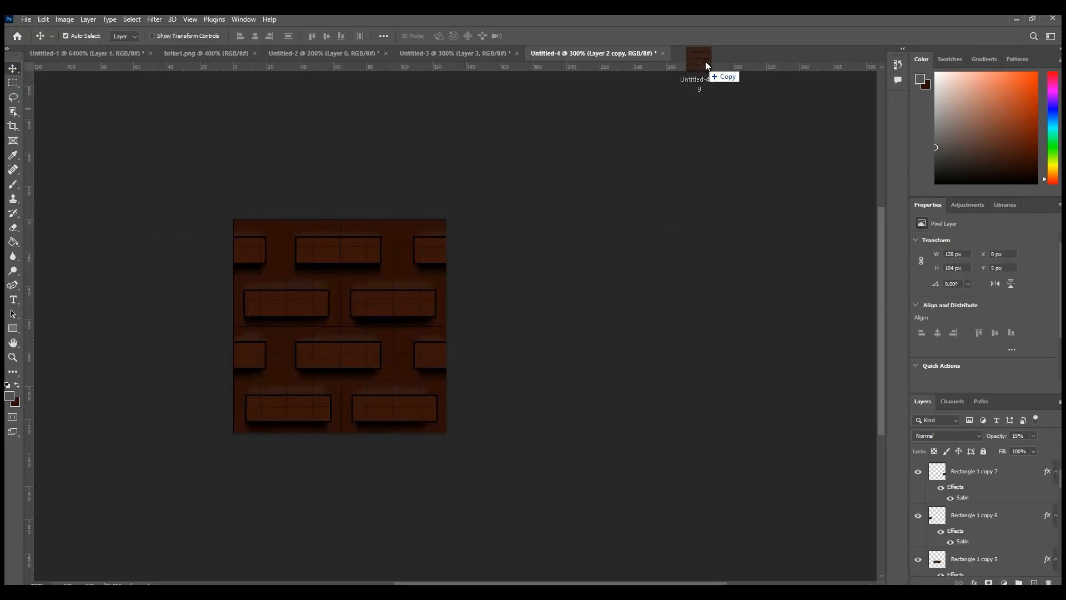
pyautogui.moveTo(706, 65); pyautogui.dragTo(707, 57)
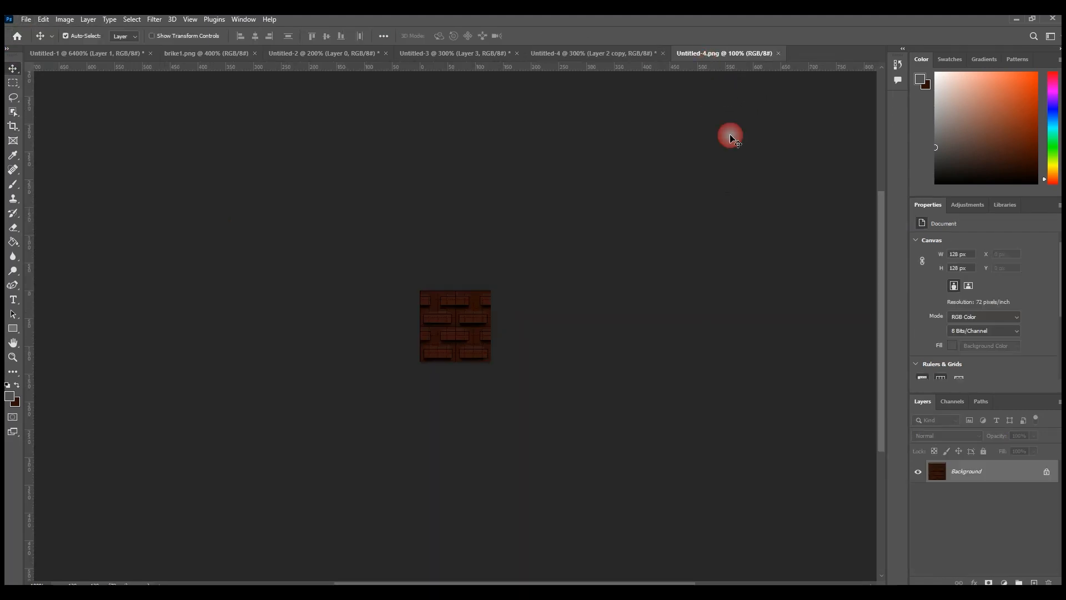
# Step: Try to enlarge the canvas of Untitled-4.png to 448 × 512 px around the tile, and undo the crop
pyautogui.click(13, 126)
pyautogui.click(423, 304)
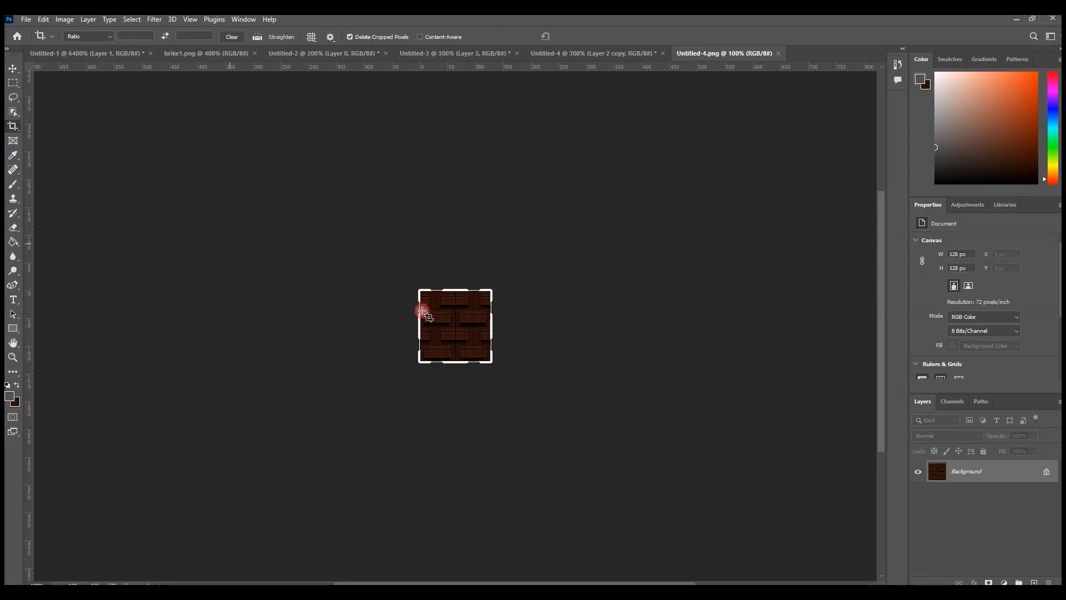
pyautogui.moveTo(492, 326); pyautogui.dragTo(582, 328)
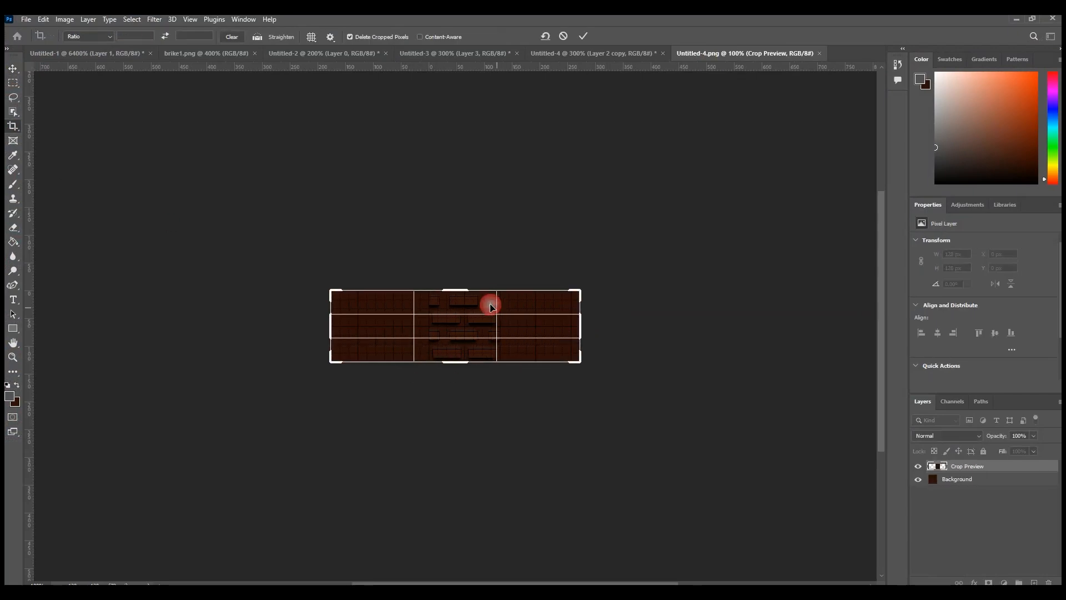
pyautogui.moveTo(460, 288); pyautogui.dragTo(460, 235)
pyautogui.moveTo(455, 414); pyautogui.dragTo(467, 503)
pyautogui.press('Return')
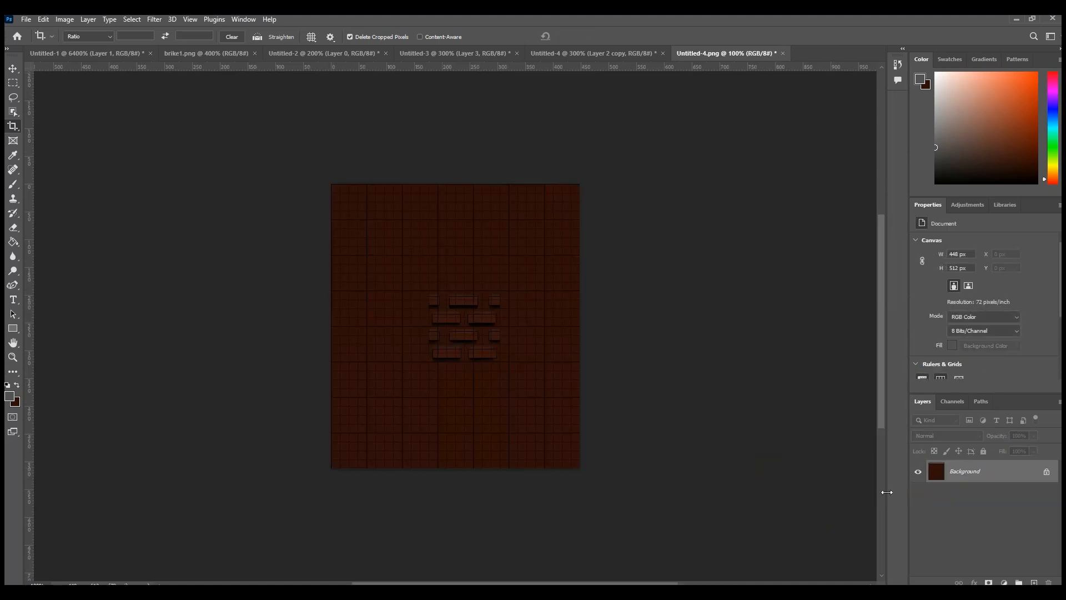
pyautogui.hotkey('ctrl', 'z')
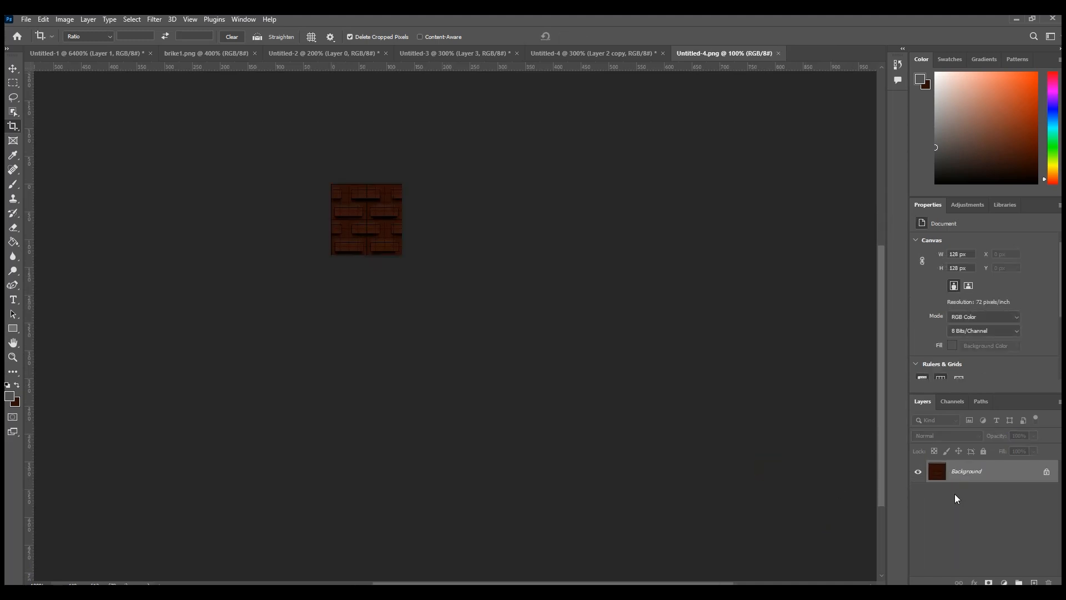
# Step: Unlock the Background layer and extend the canvas on all four sides, placing the tile at X 96 px, Y 96 px
pyautogui.click(1046, 473)
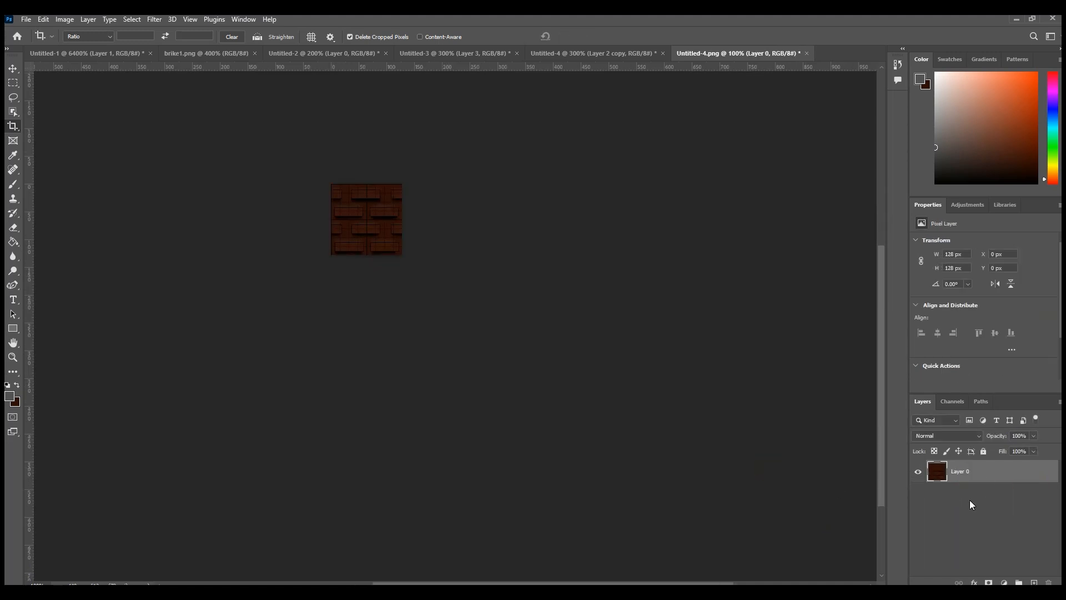
pyautogui.click(222, 200)
pyautogui.moveTo(329, 224); pyautogui.dragTo(302, 223)
pyautogui.moveTo(433, 221); pyautogui.dragTo(465, 222)
pyautogui.moveTo(368, 185); pyautogui.dragTo(368, 131)
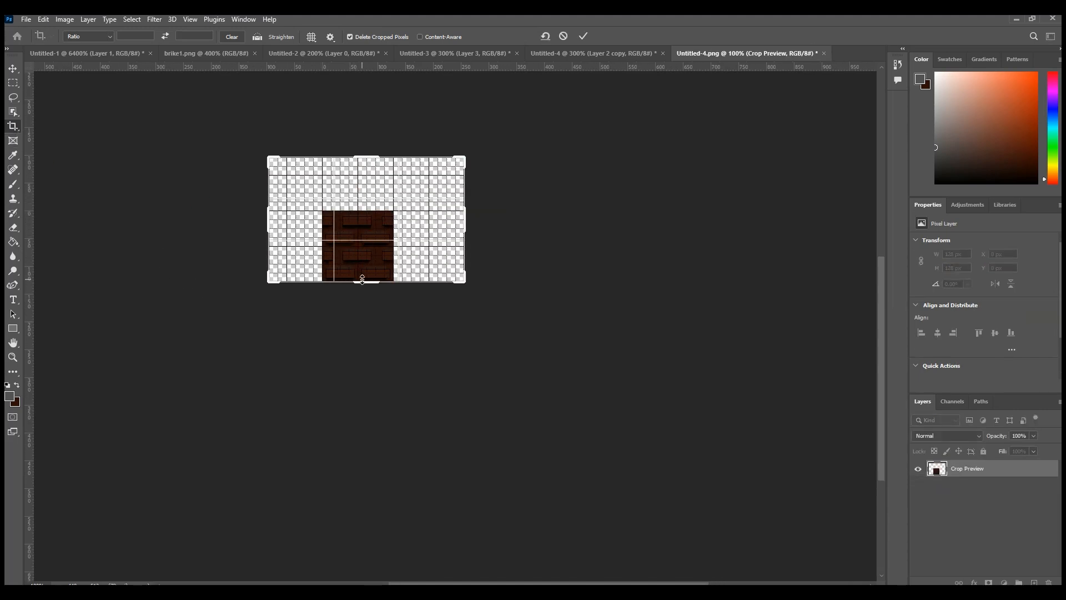
pyautogui.moveTo(364, 281); pyautogui.dragTo(364, 369)
pyautogui.click(13, 68)
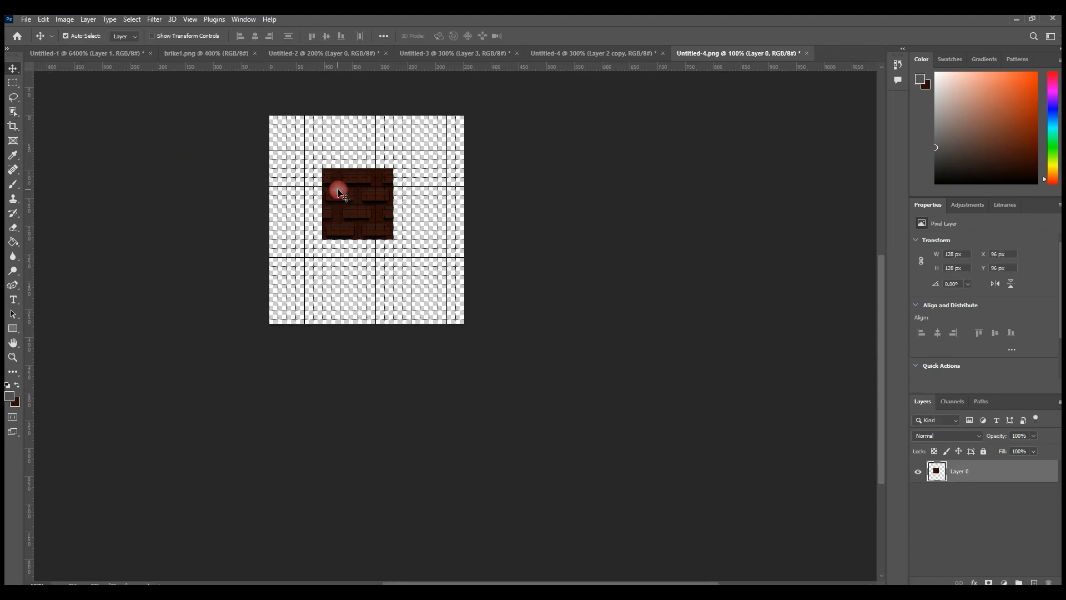
# Step: Duplicate Layer 0 under the suggested name and place the copy flush against the tile's right edge at X 224 px, Y 96 px
pyautogui.rightClick(972, 472)
pyautogui.click(894, 164)
pyautogui.press('Return')
pyautogui.moveTo(374, 213); pyautogui.dragTo(445, 209)
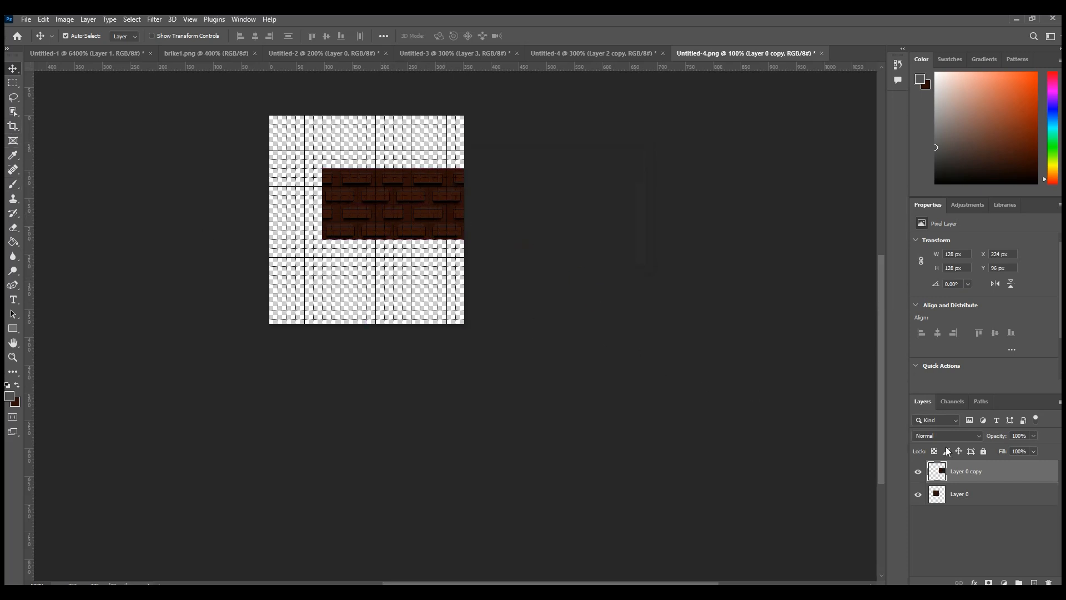
# Step: Duplicate Layer 0 and Layer 0 copy together within Untitled-4.png
pyautogui.rightClick(969, 472)
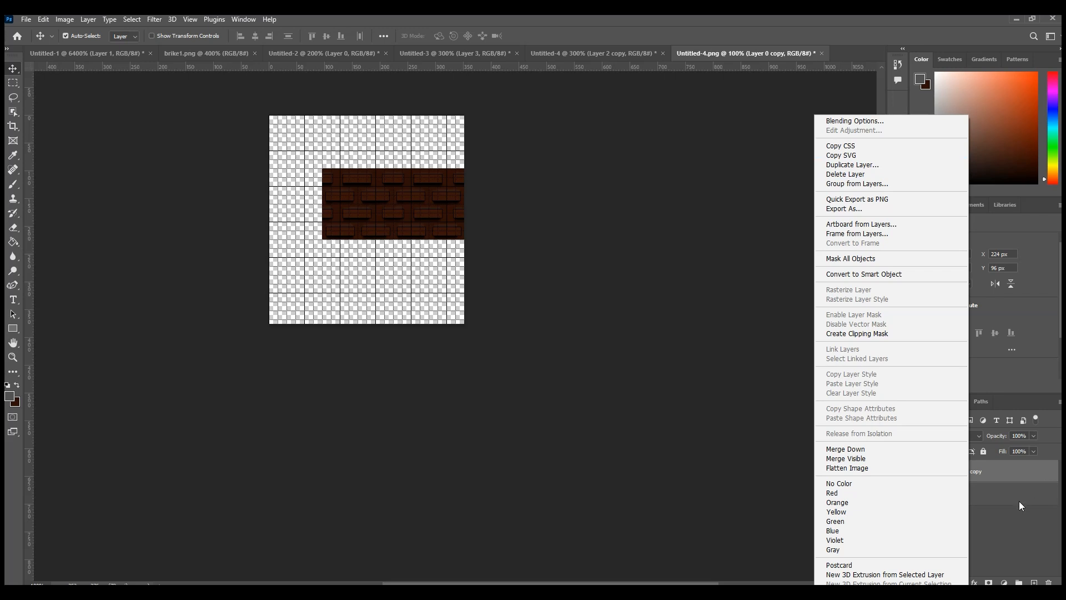
pyautogui.click(973, 475)
pyautogui.keyDown('shift'); pyautogui.click(969, 494); pyautogui.keyUp('shift')
pyautogui.rightClick(970, 491)
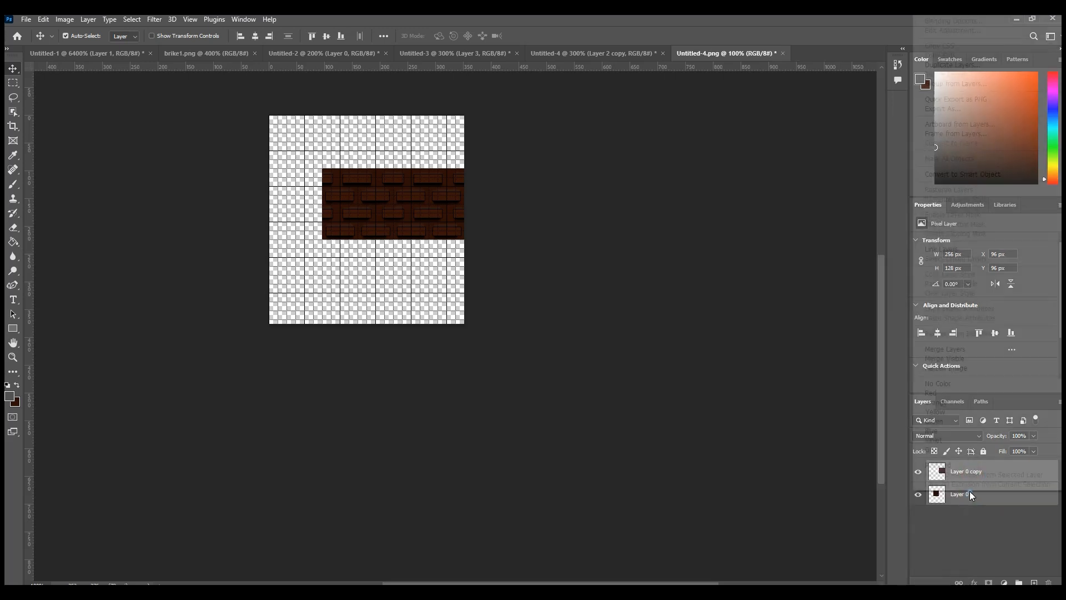
pyautogui.click(952, 64)
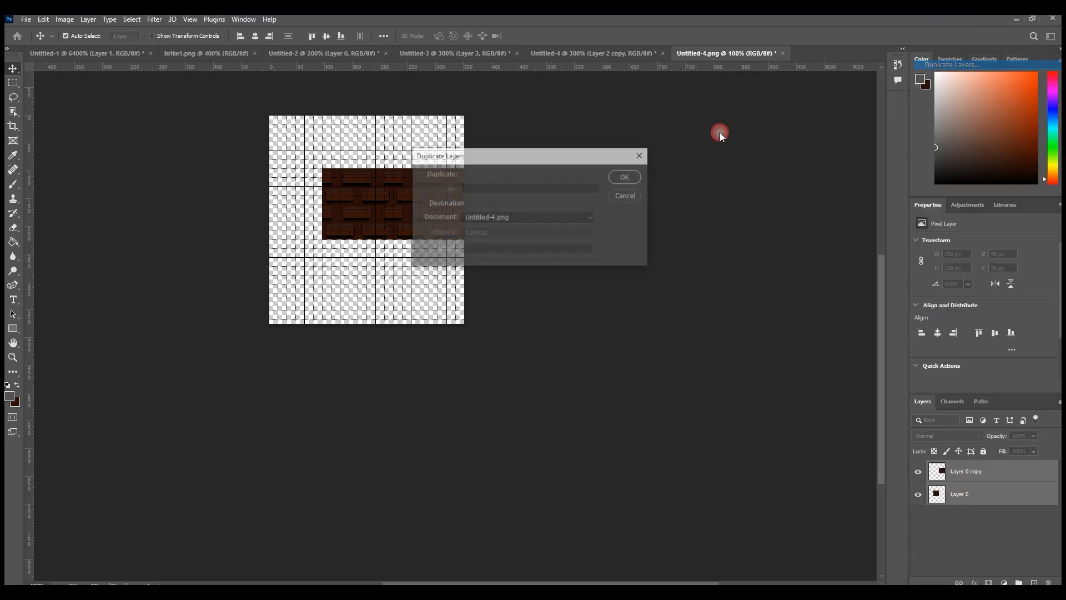
pyautogui.click(624, 176)
# Step: Move both new tile copies together flush beneath the original pair, at X 96 px, Y 224 px
pyautogui.moveTo(425, 207); pyautogui.dragTo(421, 154)
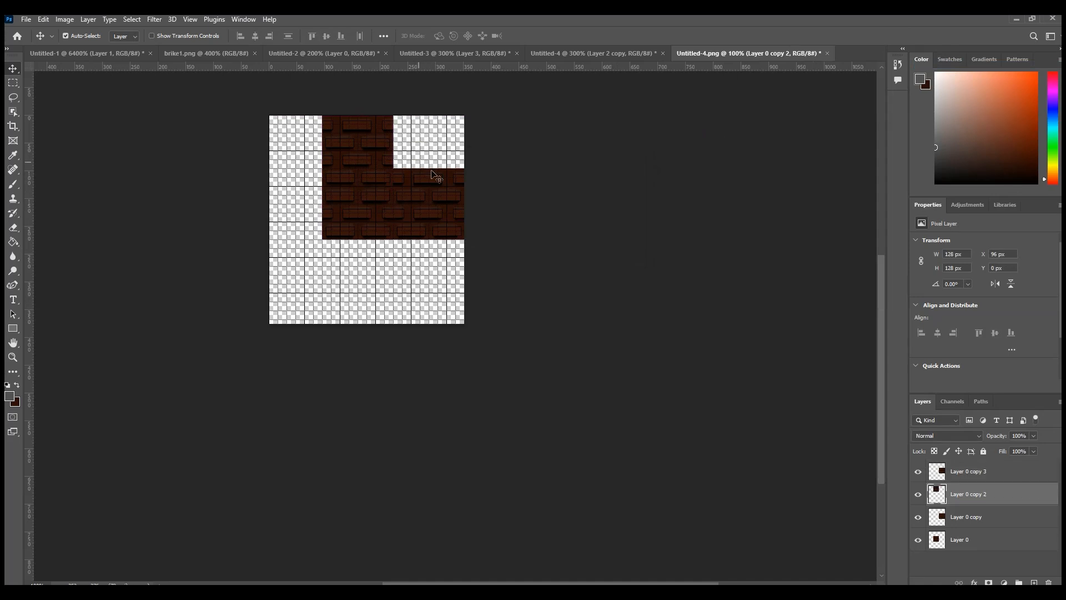
pyautogui.hotkey('ctrl', 'z')
pyautogui.click(982, 476)
pyautogui.keyDown('shift'); pyautogui.click(983, 488); pyautogui.keyUp('shift')
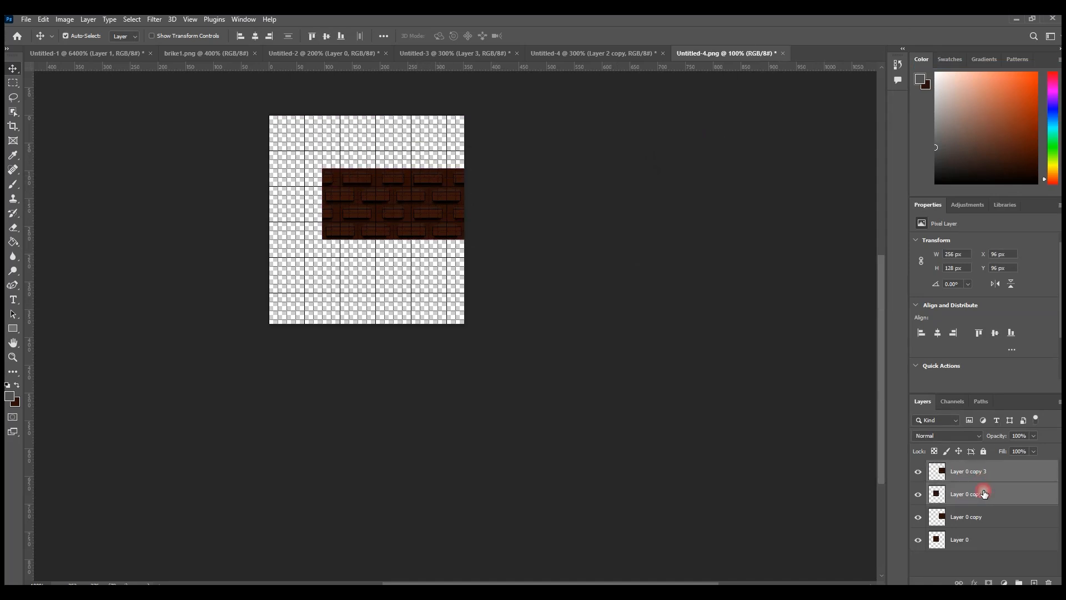
pyautogui.moveTo(424, 271); pyautogui.dragTo(424, 282)
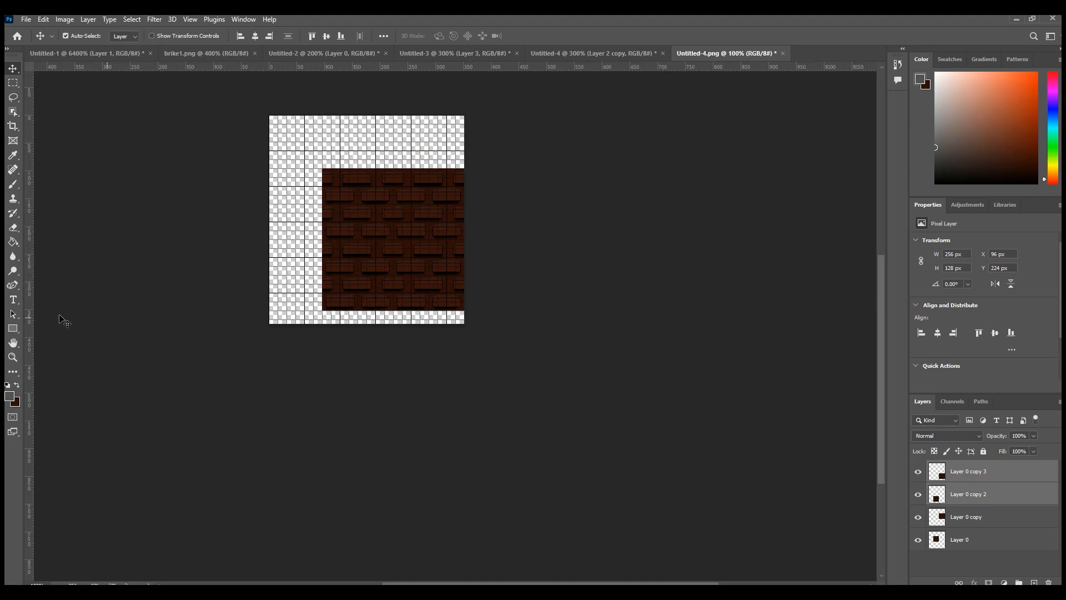
# Step: Examine the seams between the four repeated brick tiles at 300% and 200% magnification
pyautogui.click(13, 357)
pyautogui.click(408, 281)
pyautogui.click(401, 292)
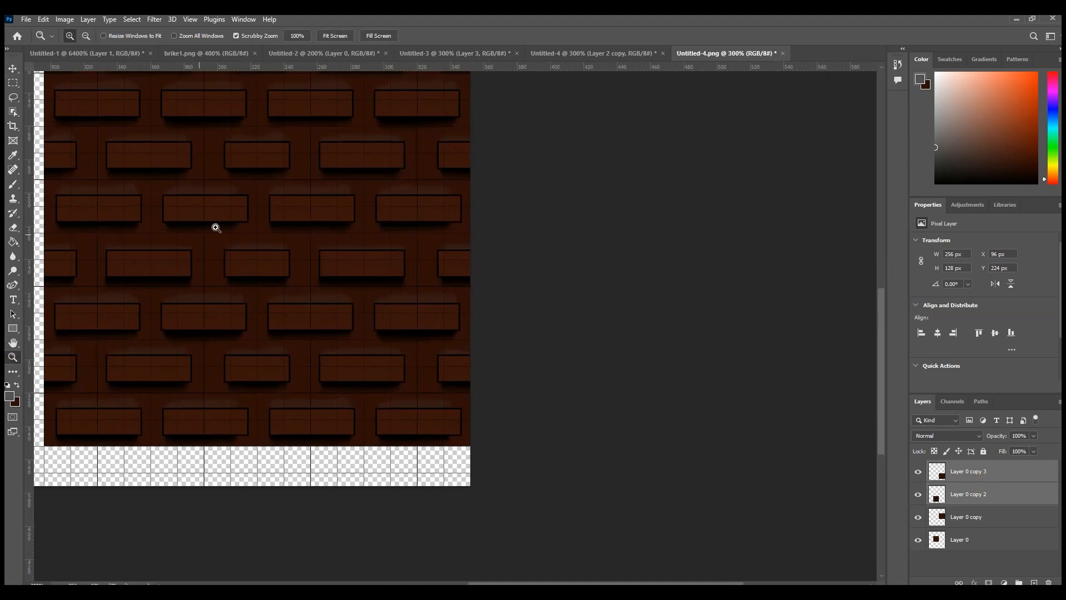
pyautogui.click(86, 35)
pyautogui.click(214, 247)
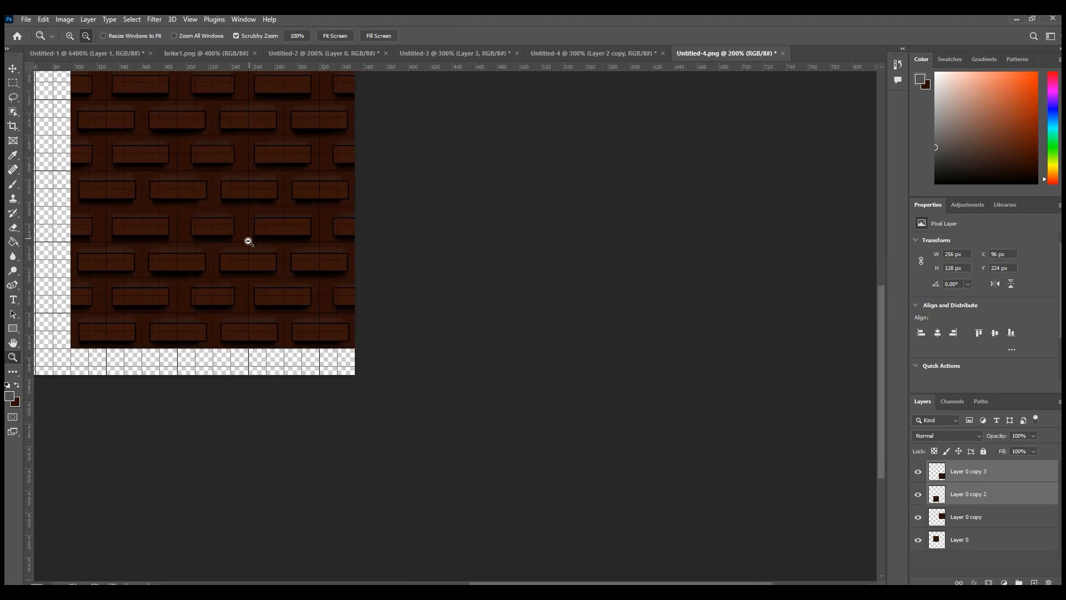
pyautogui.scroll(3, 246, 242)
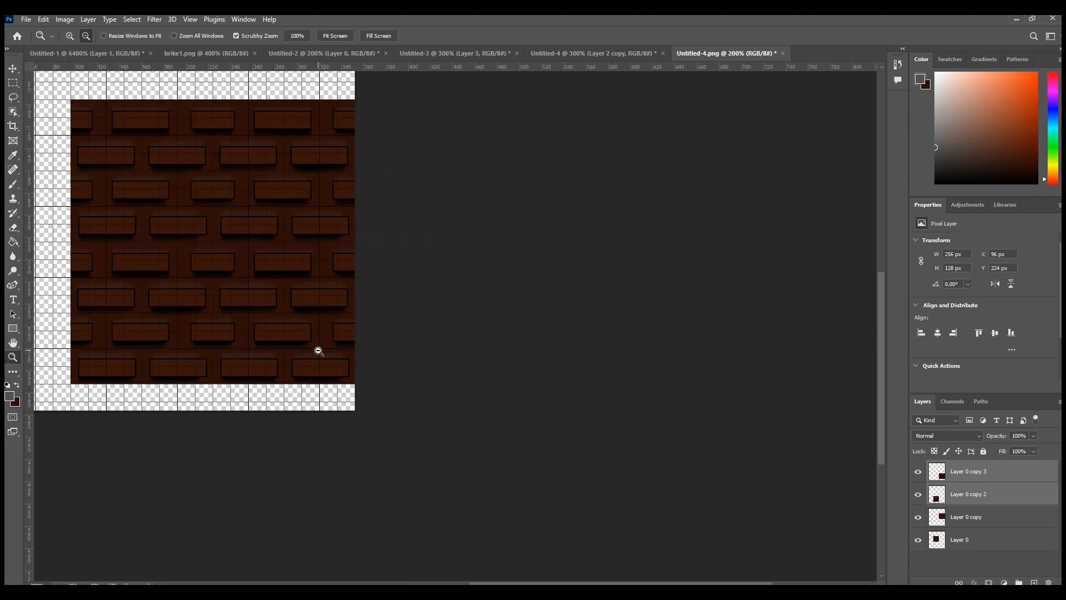
pyautogui.moveTo(487, 580); pyautogui.dragTo(378, 579)
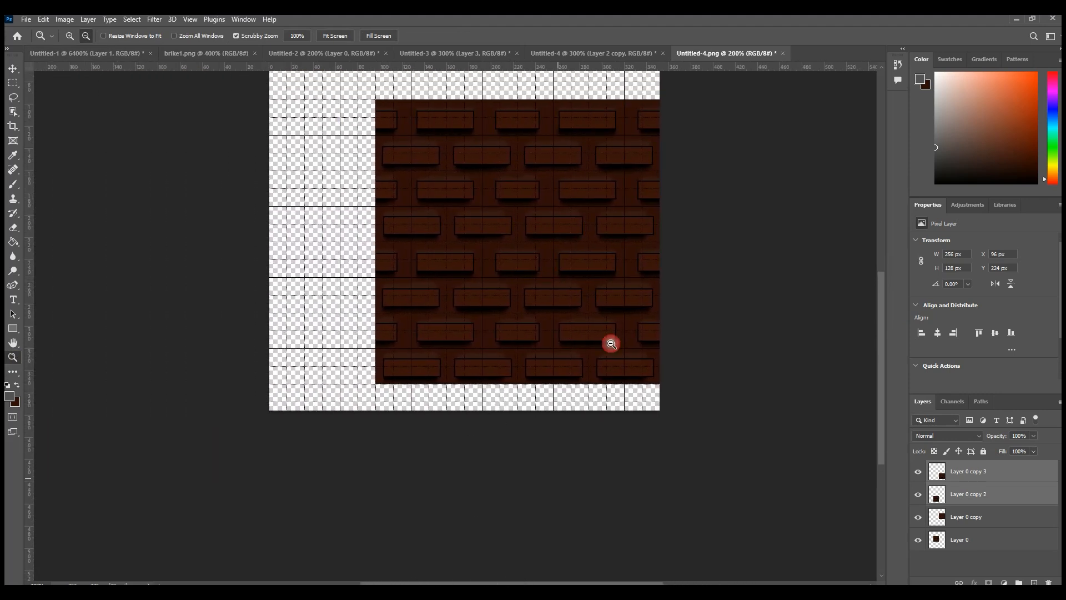
# Step: Close Untitled-4.png without saving and switch to the Untitled-3 crack tile document
pyautogui.click(783, 53)
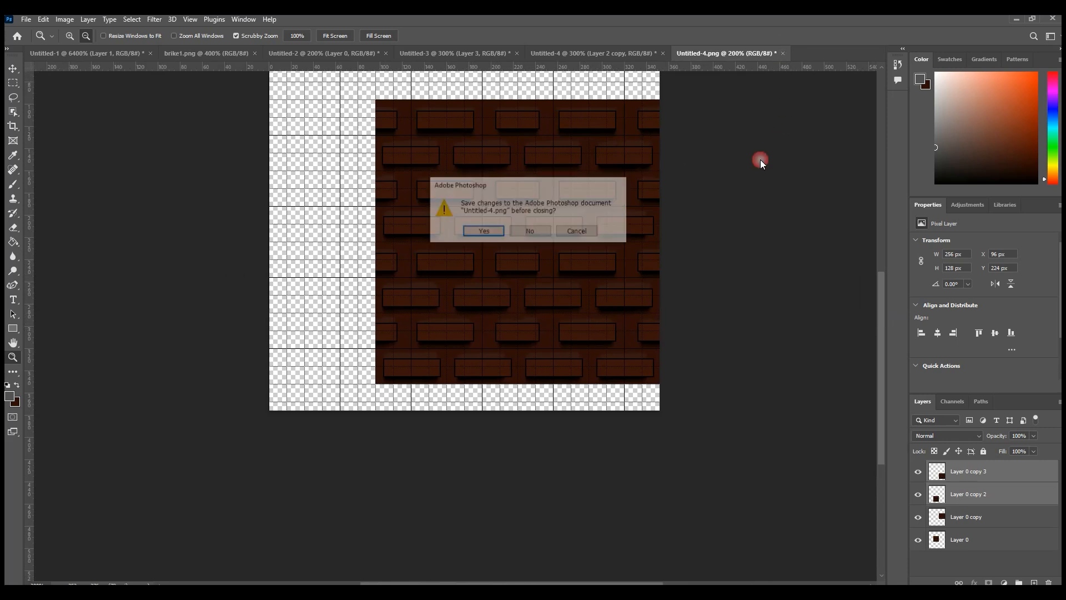
pyautogui.click(526, 231)
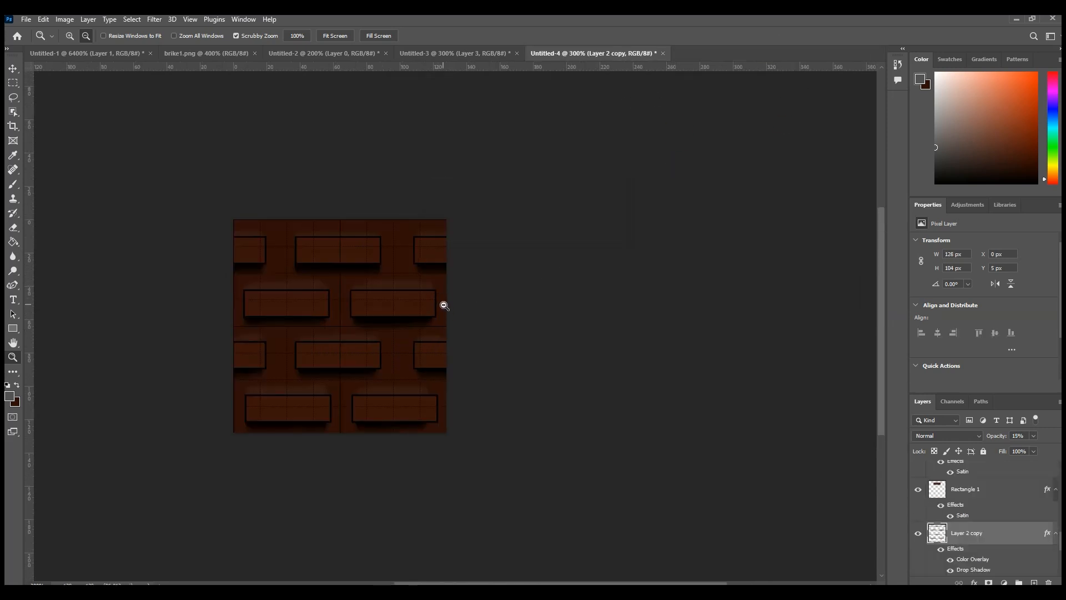
pyautogui.click(453, 53)
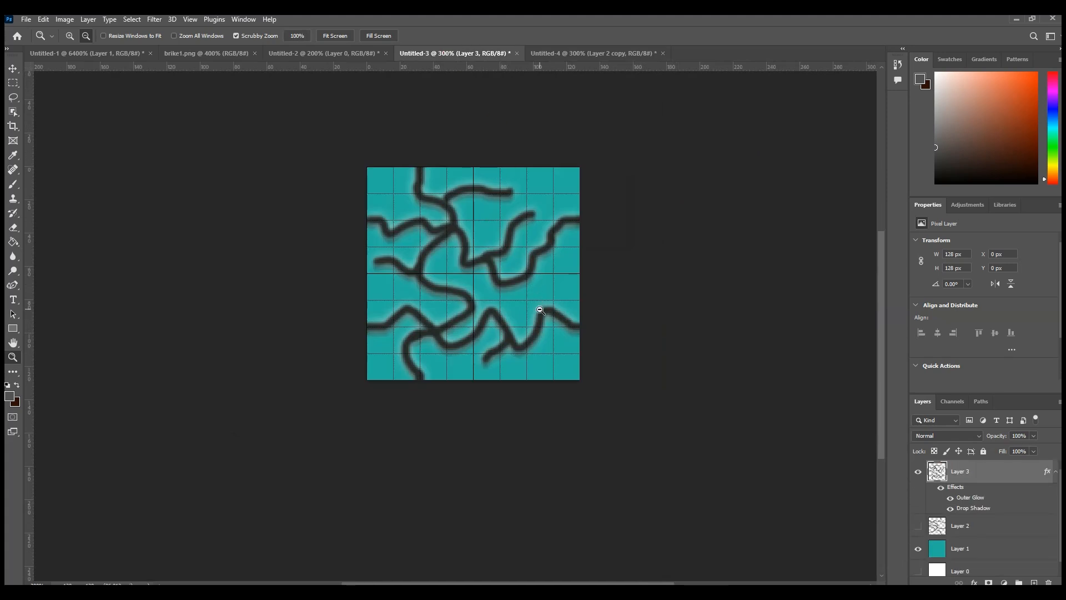
# Step: Add a Color Overlay effect to Layer 1, the teal background, using the brown colour #774e06
pyautogui.press('v')
pyautogui.rightClick(977, 548)
pyautogui.click(824, 304)
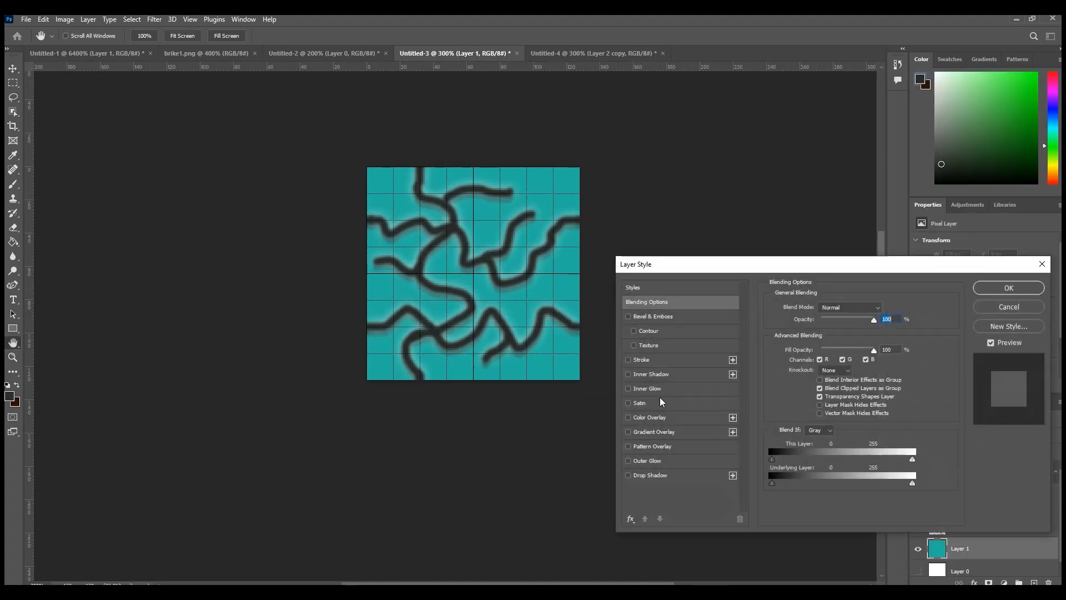
pyautogui.click(749, 418)
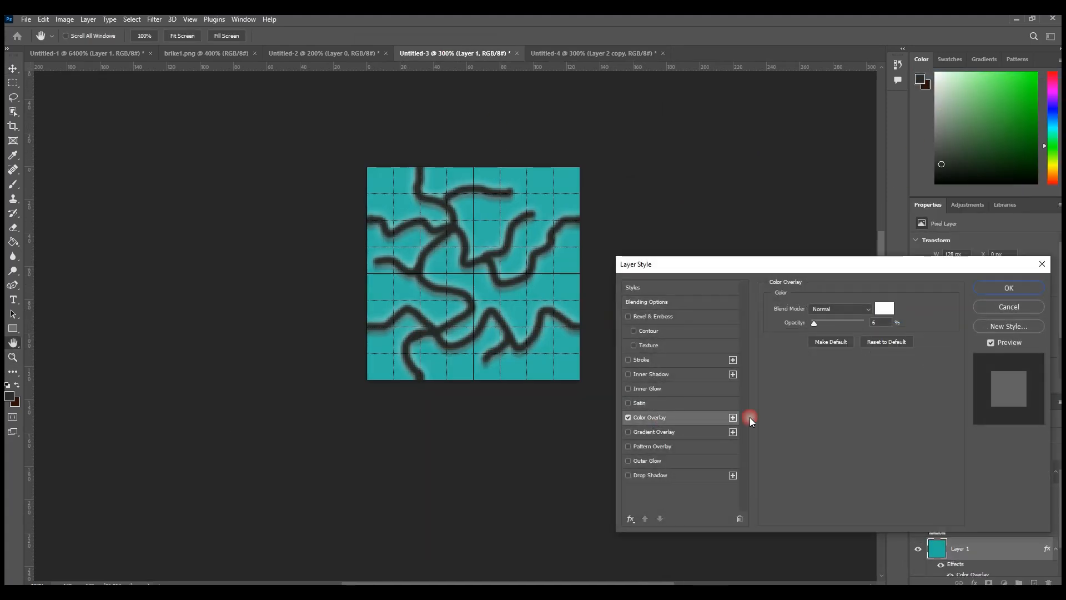
pyautogui.click(884, 309)
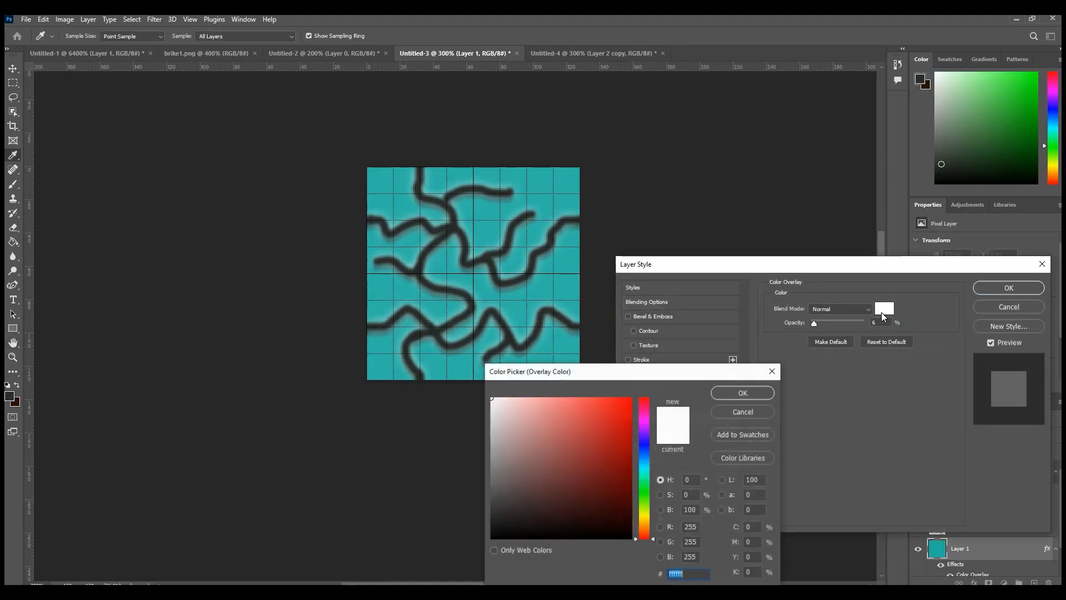
pyautogui.click(644, 524)
pyautogui.click(625, 472)
pyautogui.click(721, 434)
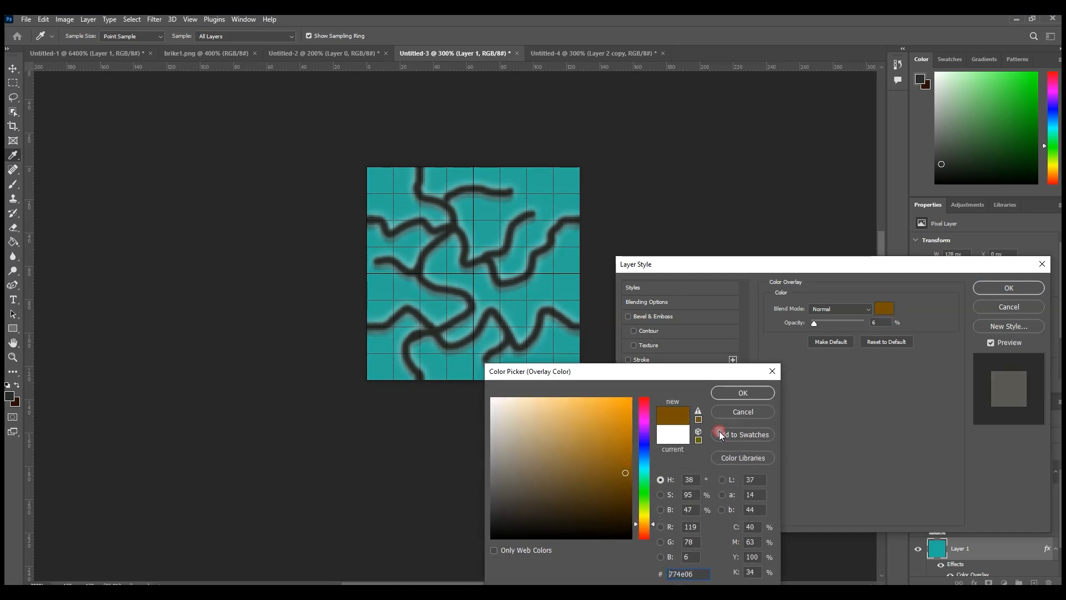
pyautogui.click(746, 395)
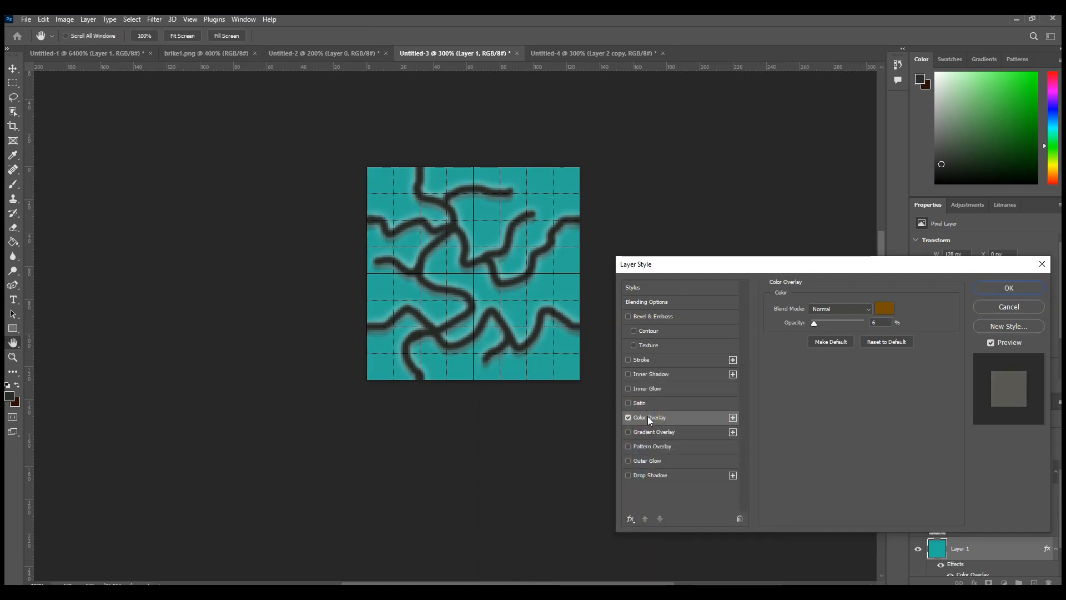
# Step: Set the Color Overlay's opacity to 100% and apply the layer style to Layer 1
pyautogui.moveTo(1005, 266); pyautogui.dragTo(917, 161)
pyautogui.click(968, 181)
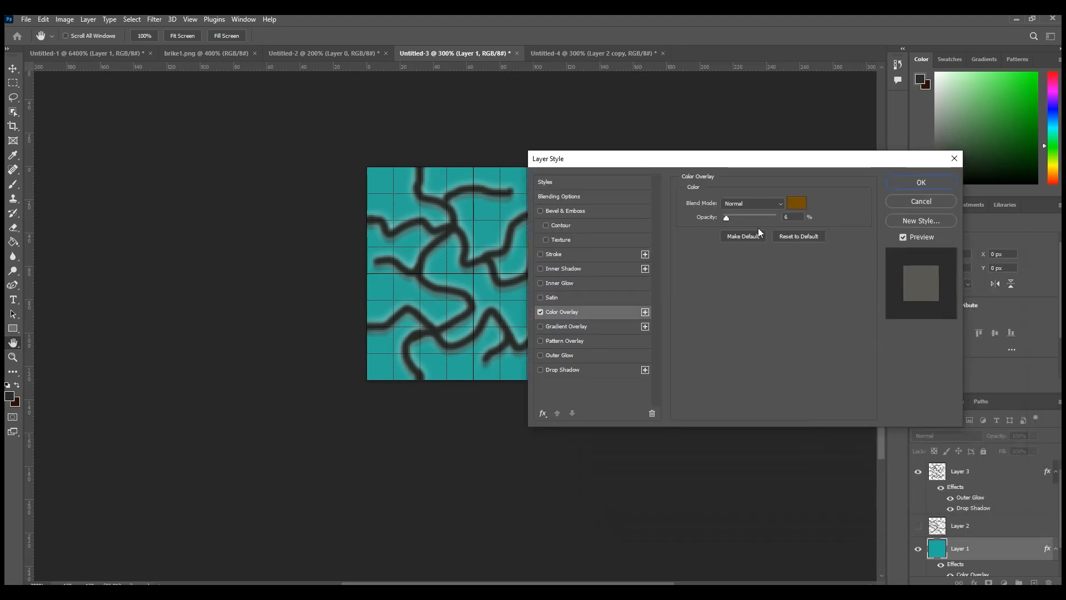
pyautogui.moveTo(738, 219); pyautogui.dragTo(811, 214)
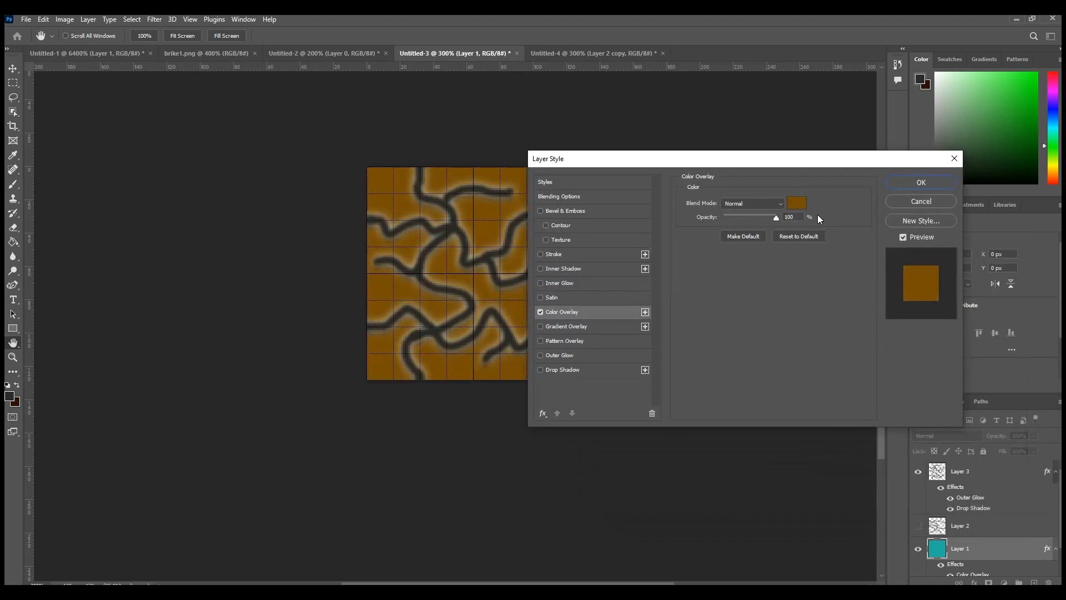
pyautogui.moveTo(684, 158); pyautogui.dragTo(695, 333)
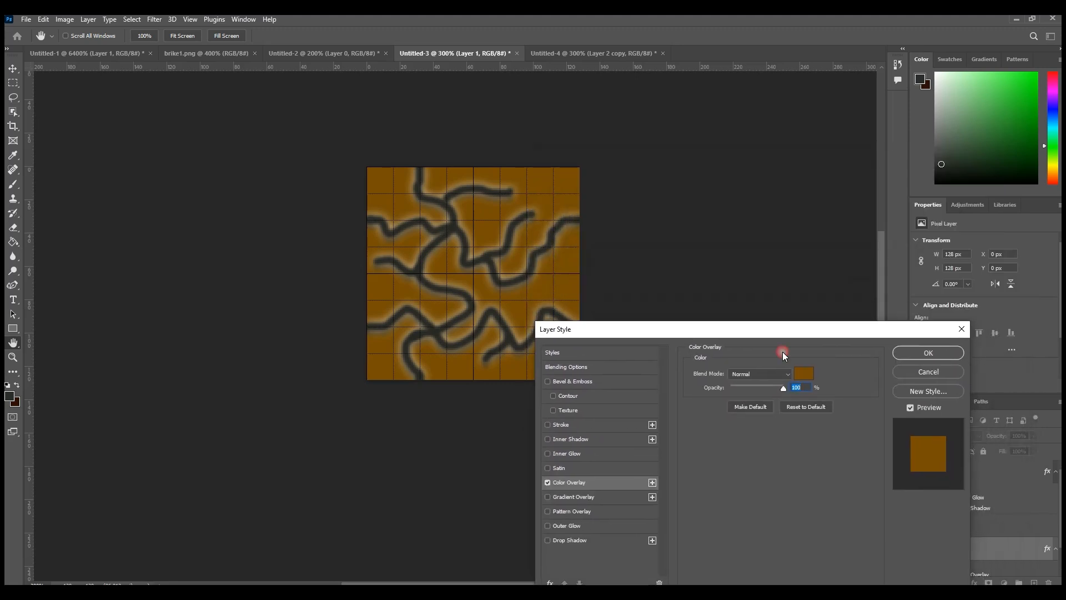
pyautogui.click(916, 355)
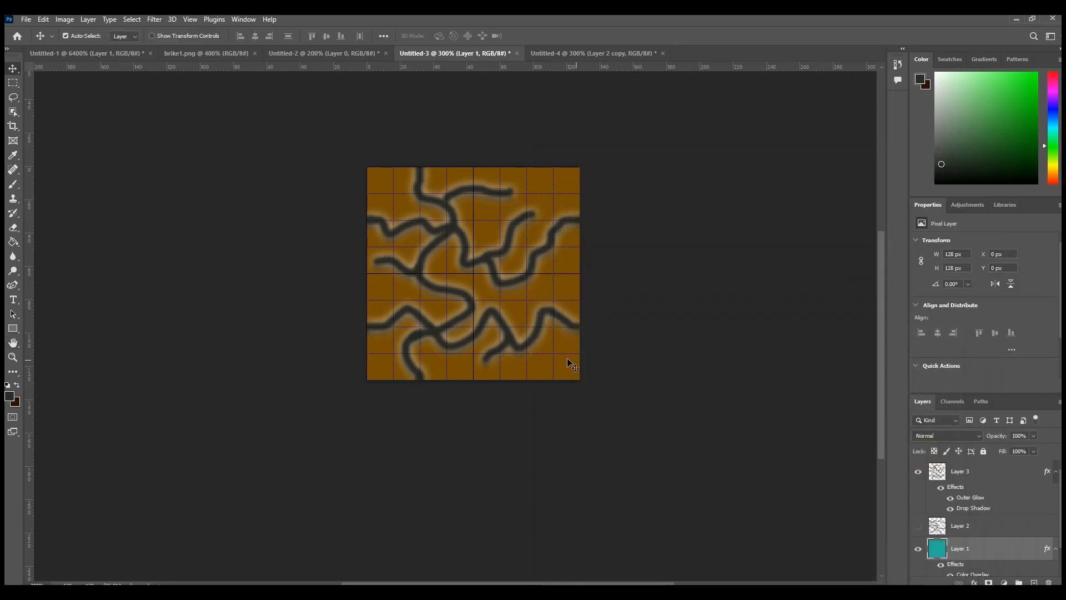
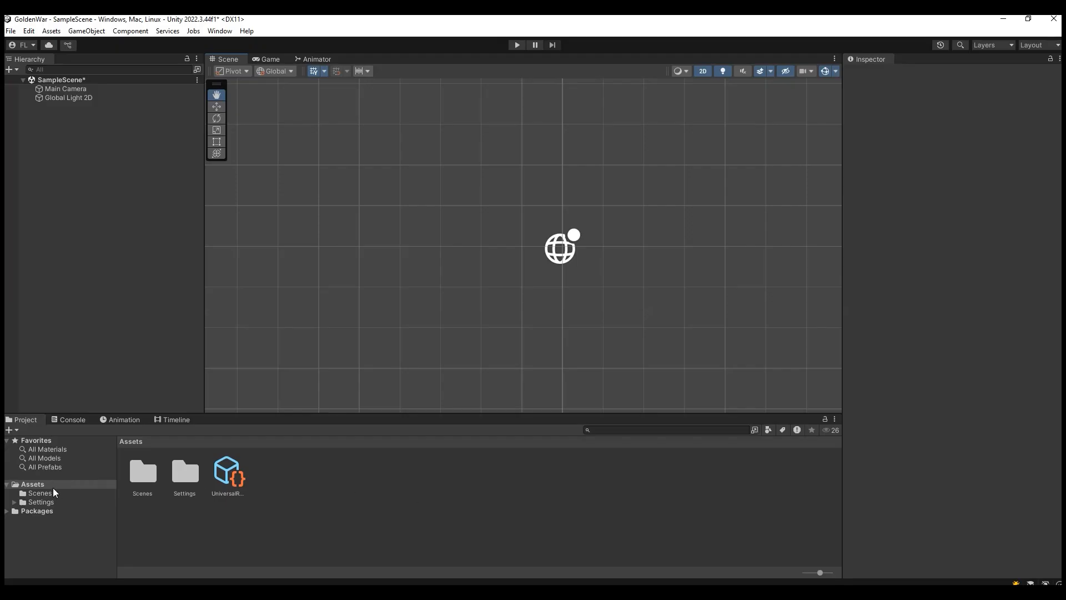
# Step: Switch to the GoldenWar project in Unity and create a folder named Art inside Assets
pyautogui.click(47, 484)
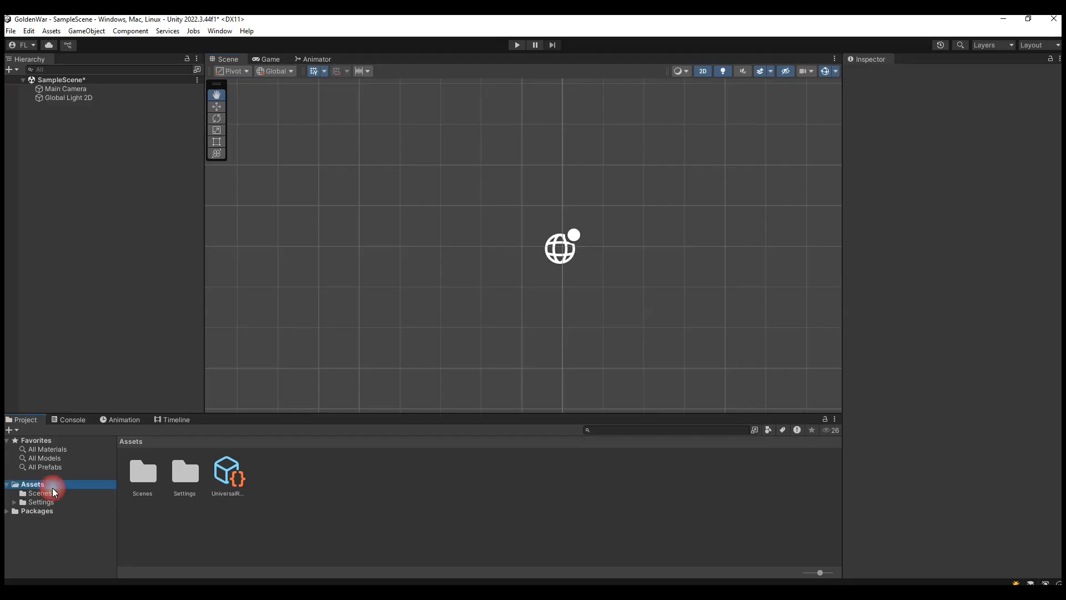
pyautogui.rightClick(354, 513)
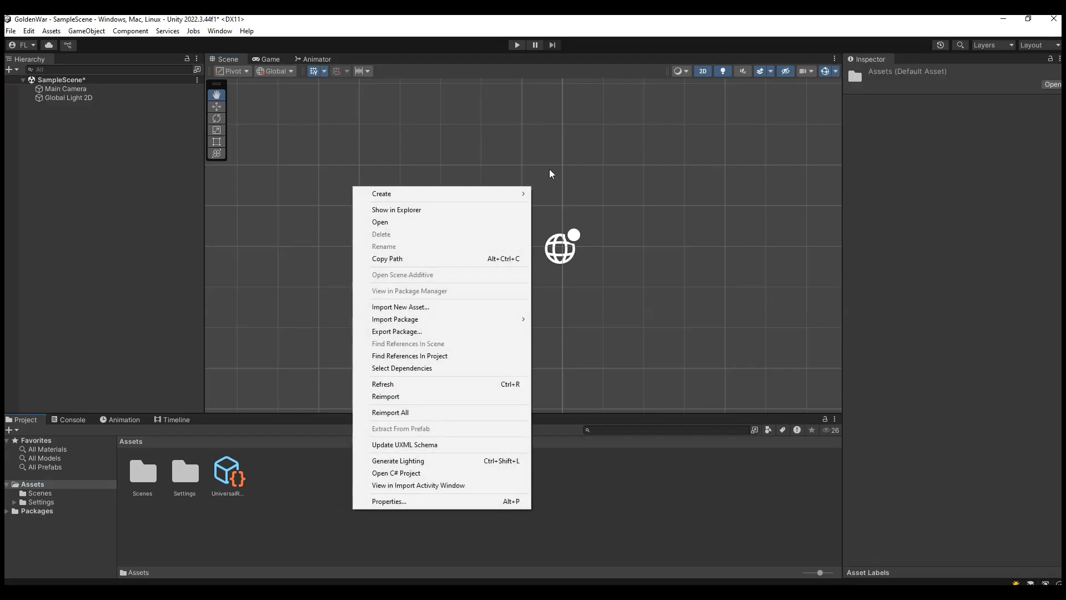
pyautogui.moveTo(511, 195)
pyautogui.click(603, 50)
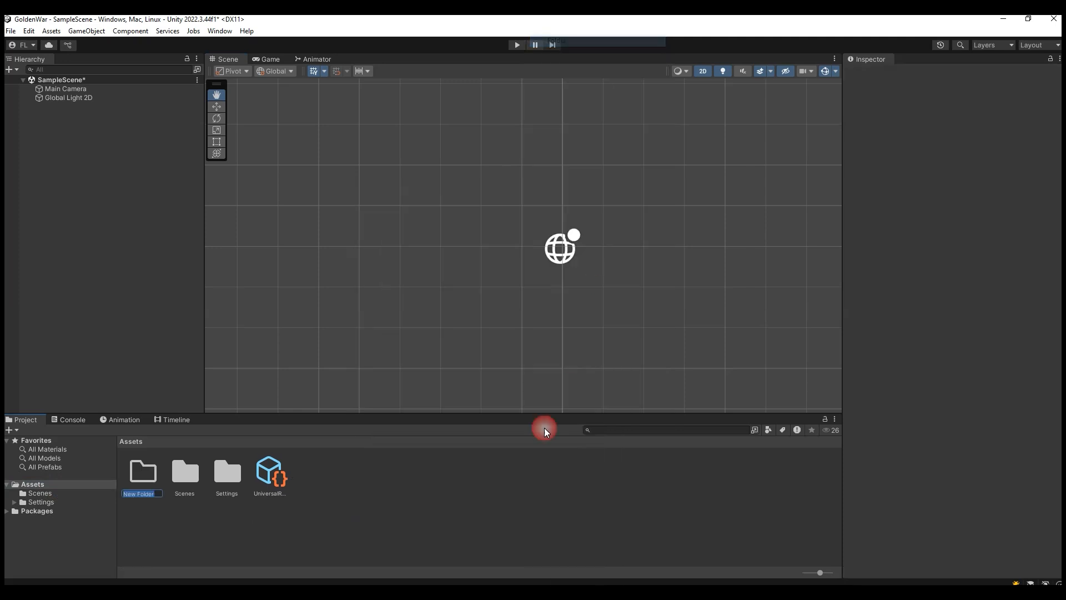
pyautogui.write('a')
pyautogui.press('BackSpace')
pyautogui.press('BackSpace')
pyautogui.press('BackSpace')
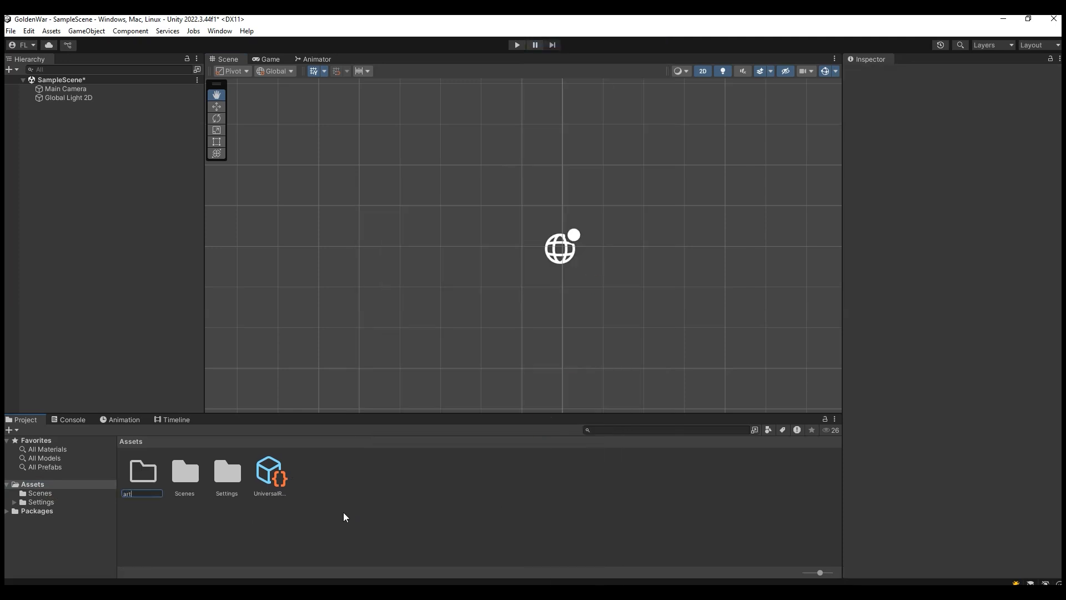
pyautogui.write('Art')
pyautogui.press('Return')
# Step: Create a subfolder named Tiles inside the Art folder and open it
pyautogui.doubleClick(138, 478)
pyautogui.rightClick(185, 489)
pyautogui.moveTo(318, 174)
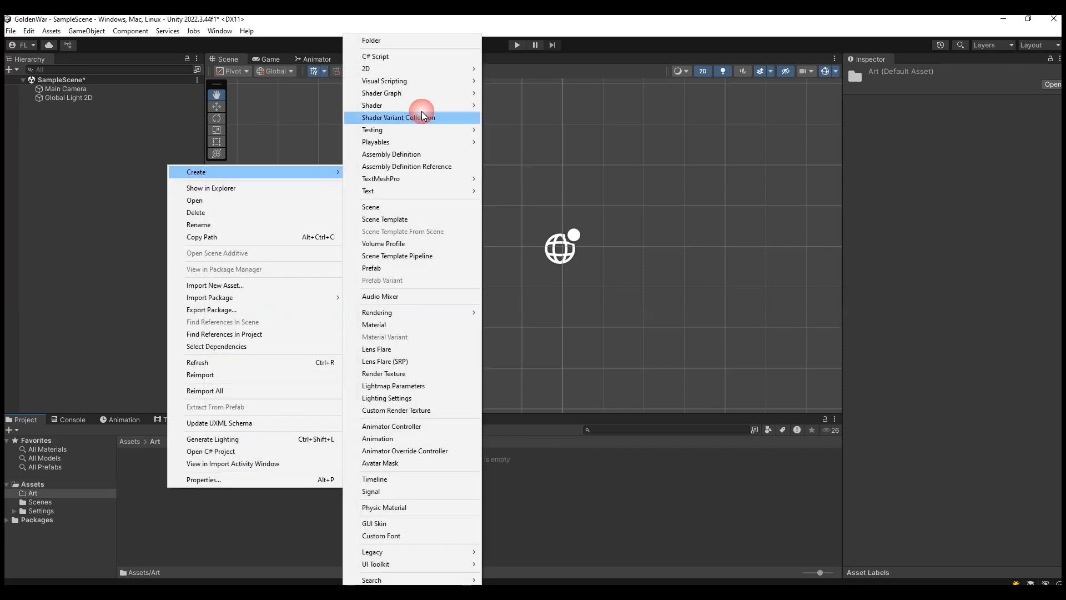
pyautogui.click(427, 43)
pyautogui.write('Tiles')
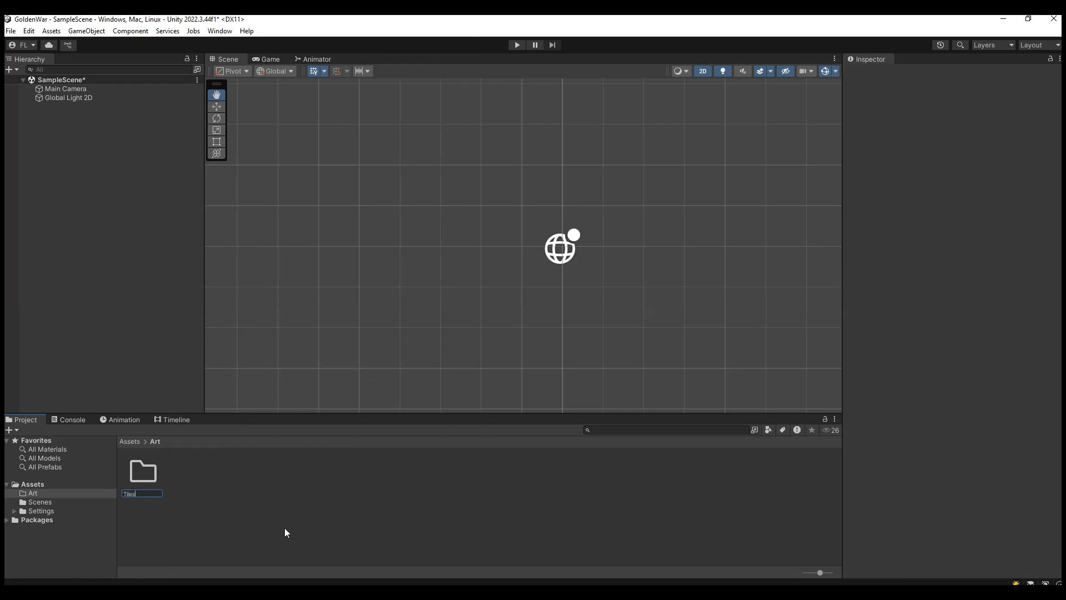
pyautogui.press('Return')
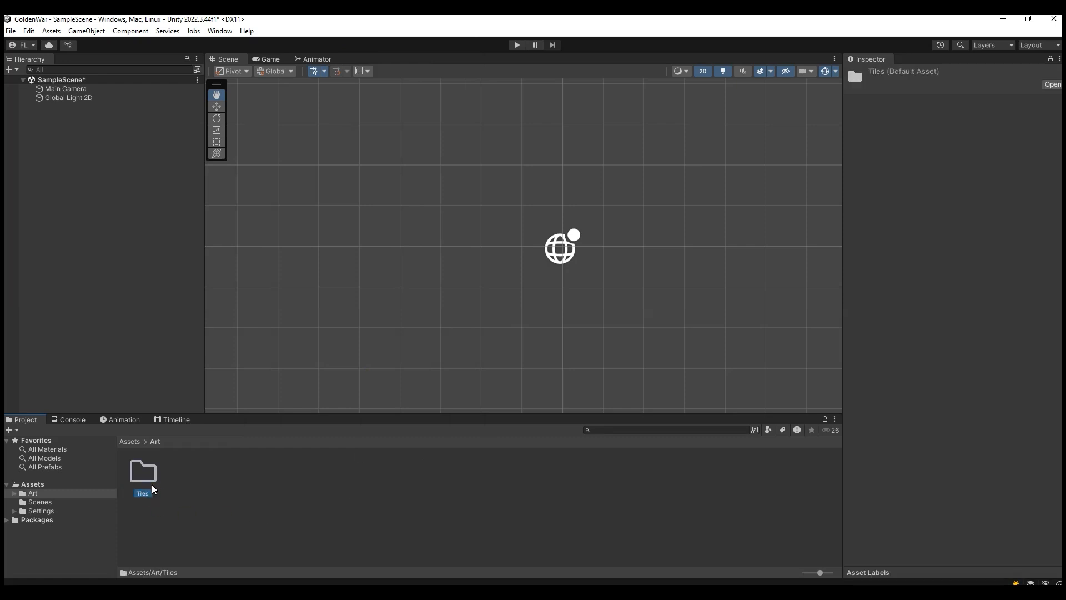
pyautogui.press('Return')
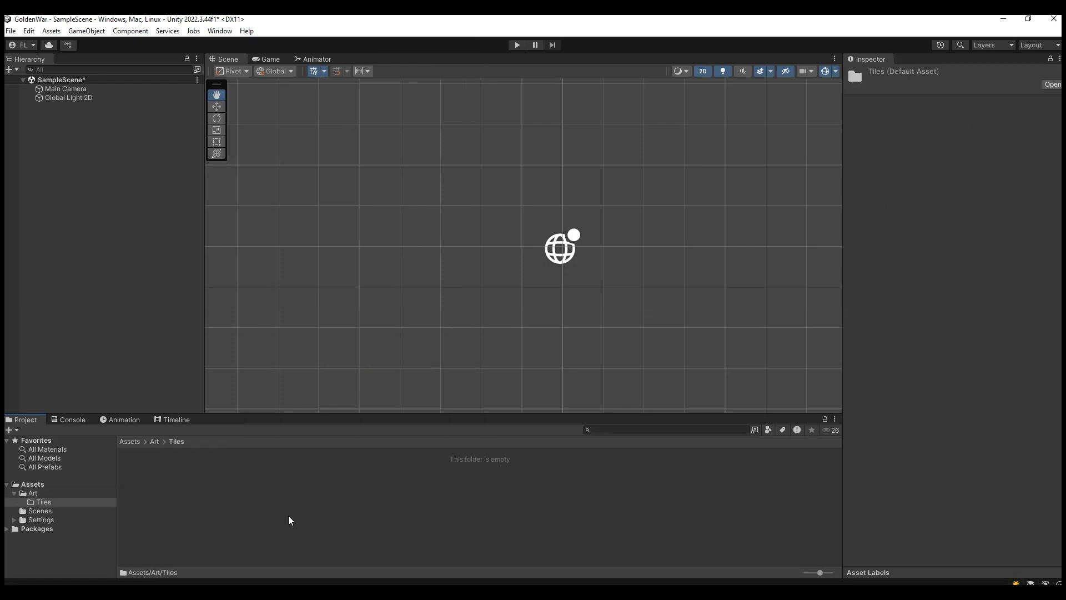
# Step: Show the Tiles folder in File Explorer, paste the copied d.png and Untitled-4.png files into it, and return to Unity
pyautogui.rightClick(223, 498)
pyautogui.click(59, 499)
pyautogui.rightClick(62, 503)
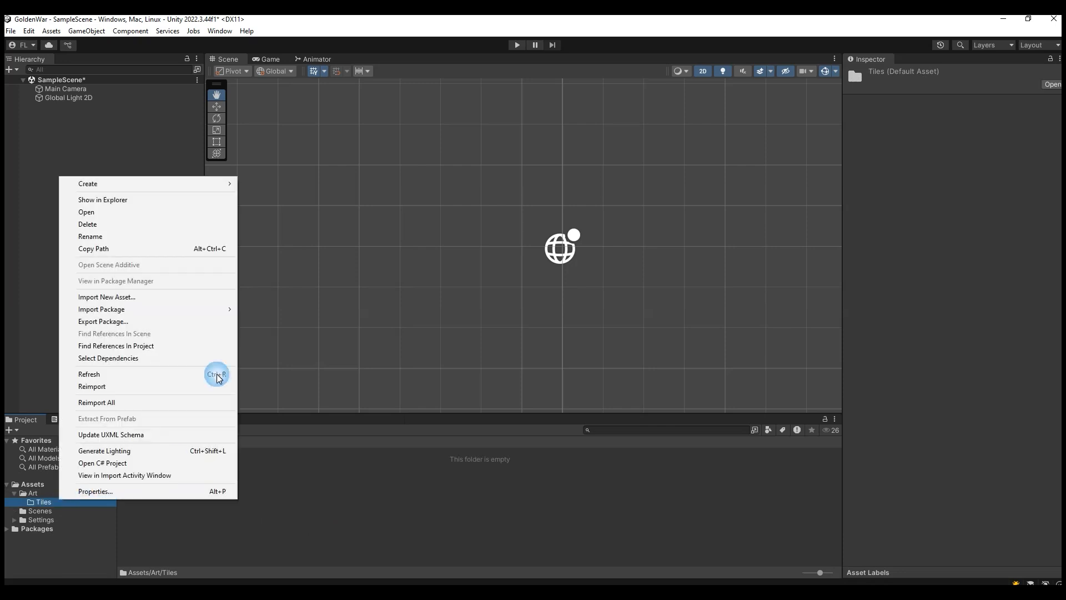
pyautogui.click(155, 201)
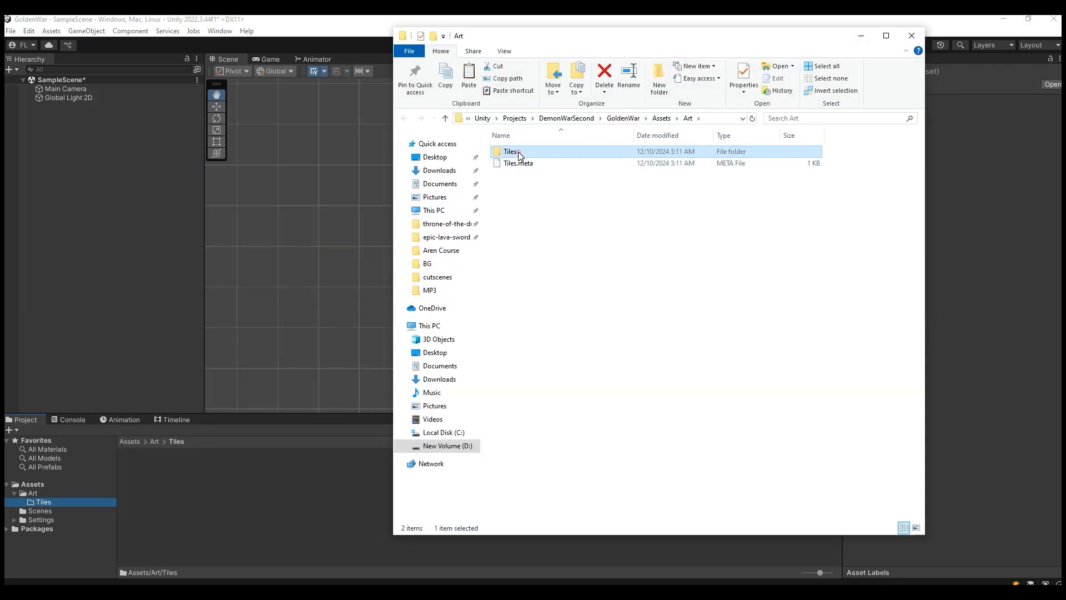
pyautogui.doubleClick(519, 152)
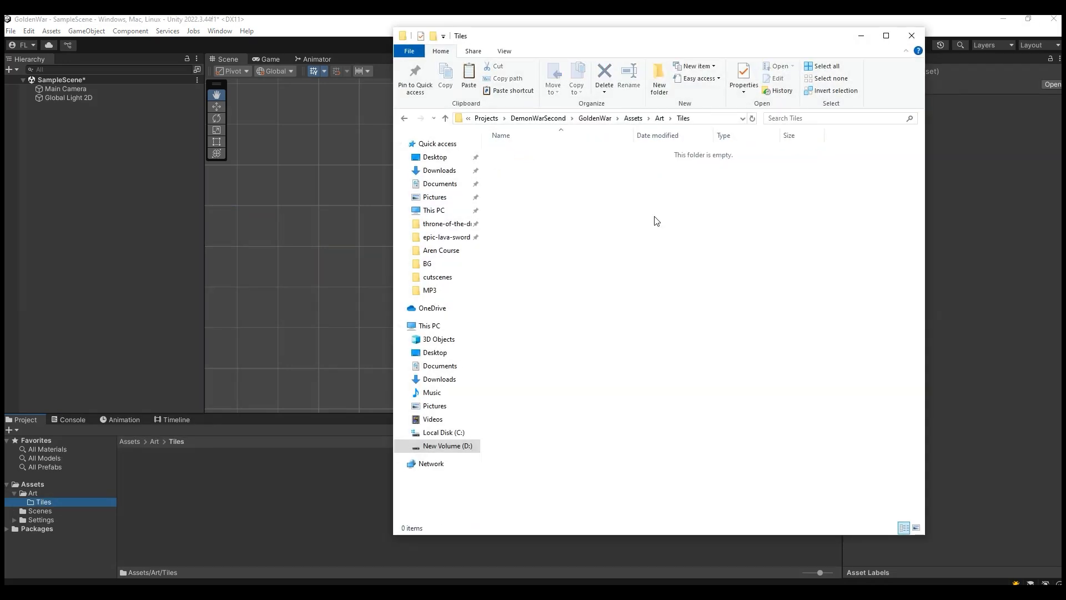
pyautogui.rightClick(555, 290)
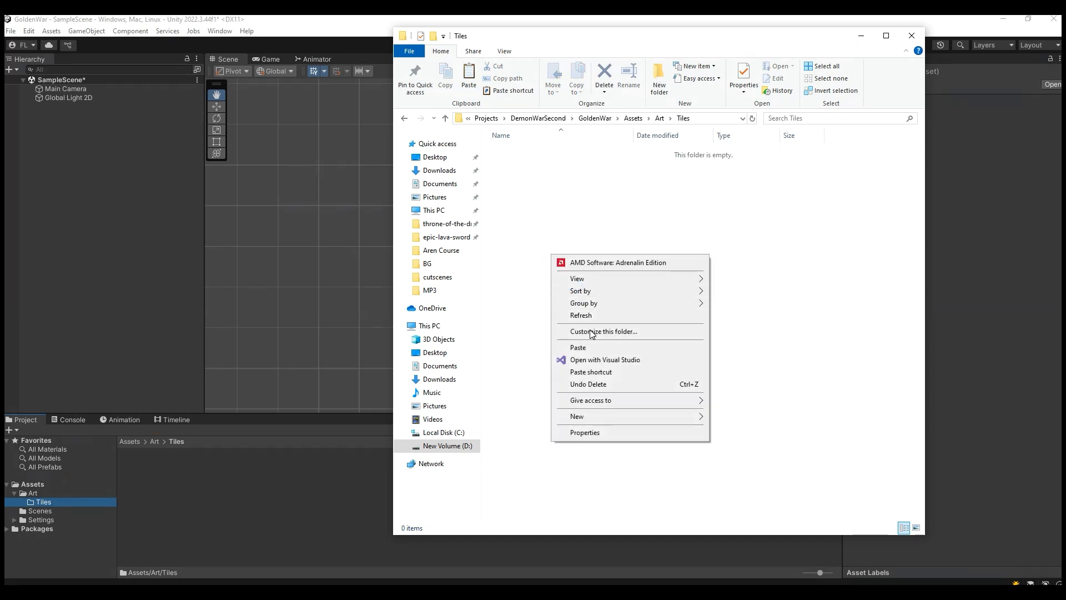
pyautogui.click(599, 350)
pyautogui.click(845, 167)
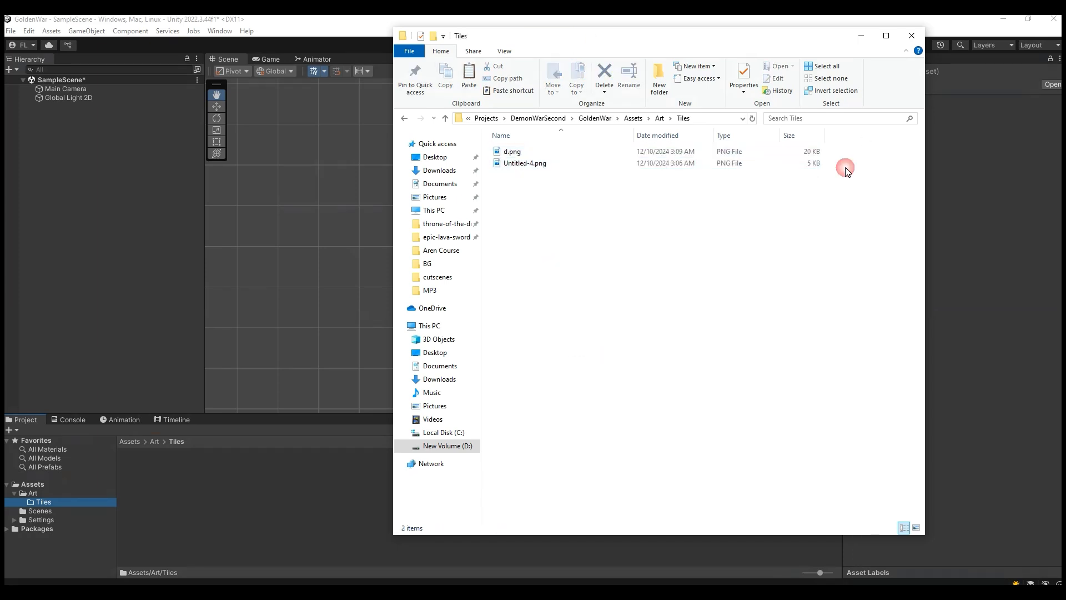
pyautogui.click(911, 35)
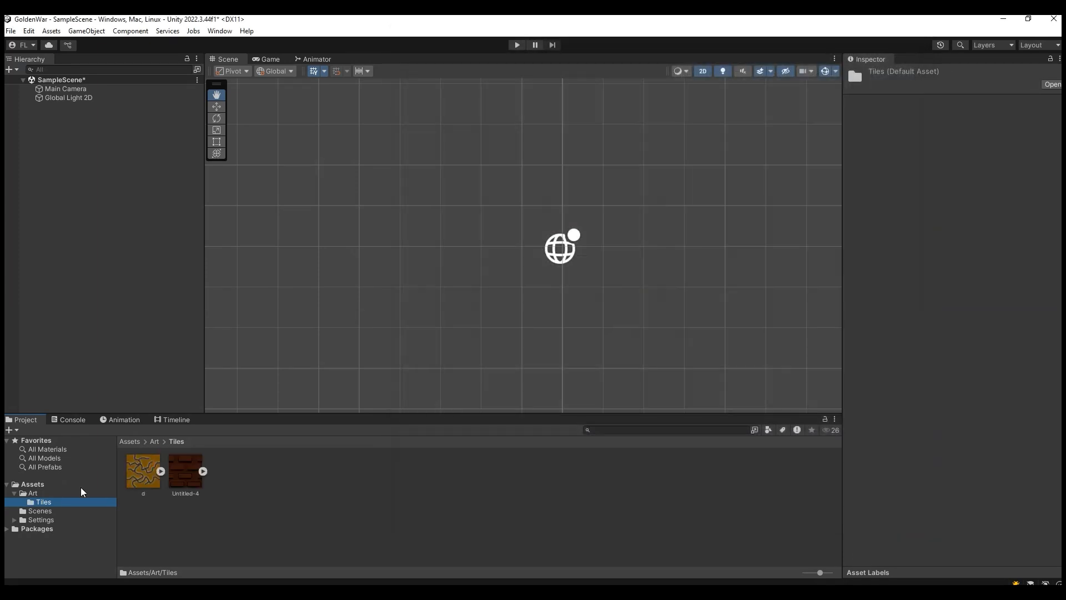
# Step: Rename the Untitled-4 brick texture to wall
pyautogui.click(150, 479)
pyautogui.click(182, 491)
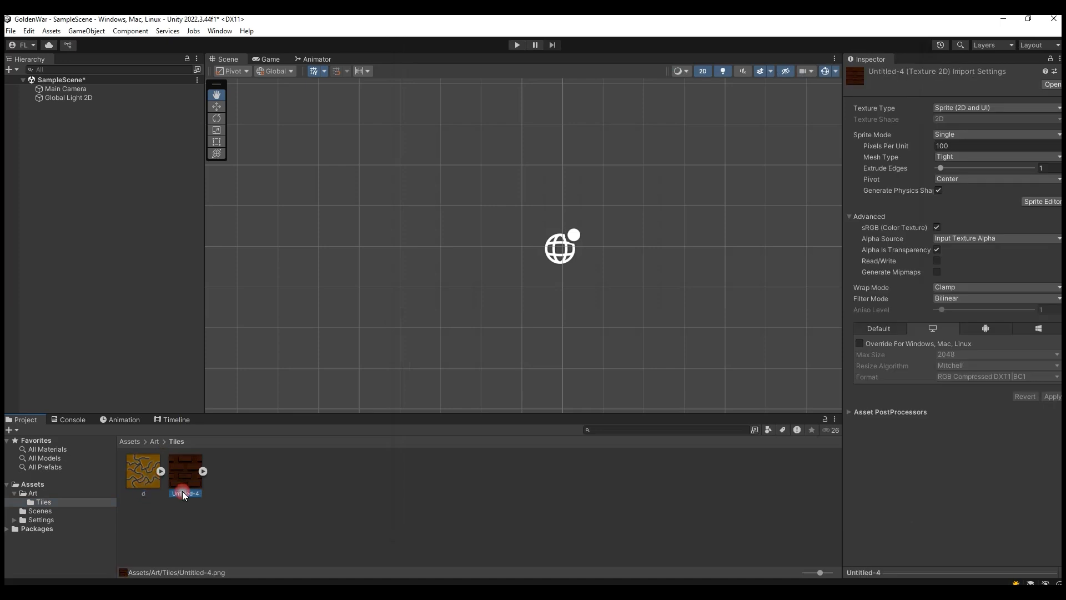
pyautogui.click(183, 493)
pyautogui.write('wall')
# Step: Rename the d crack texture to floor
pyautogui.click(138, 480)
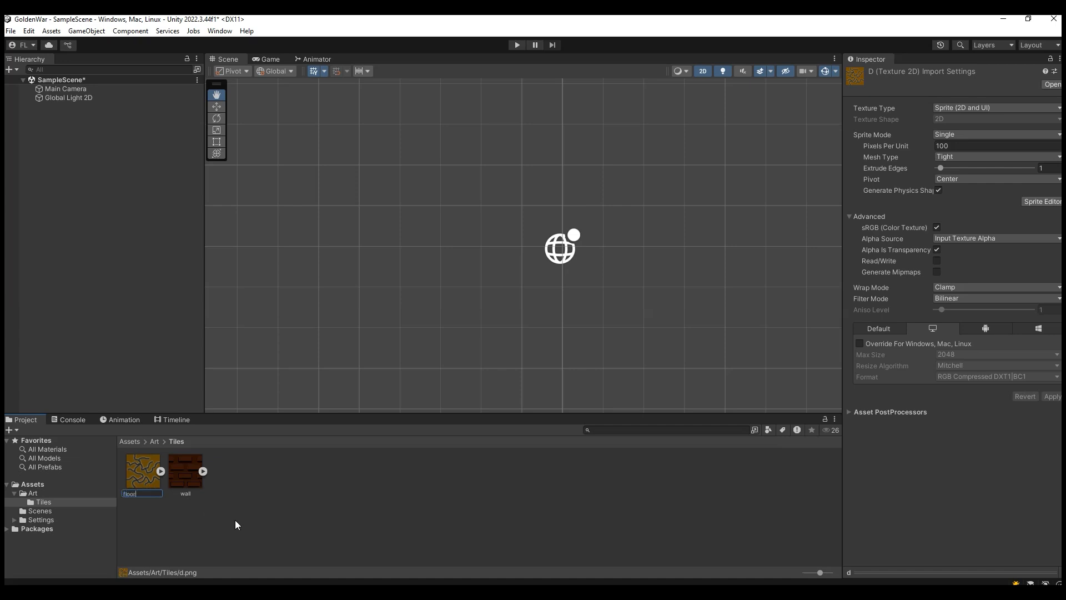
pyautogui.press('BackSpace')
pyautogui.press('BackSpace')
pyautogui.press('BackSpace')
pyautogui.write('oor')
pyautogui.press('Return')
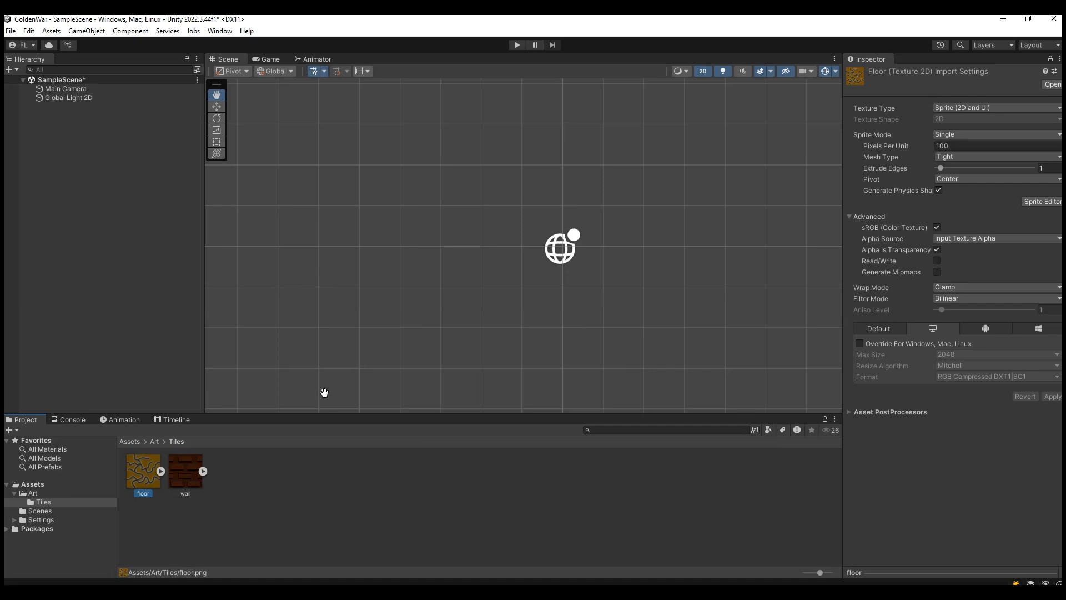
# Step: Set Pixels Per Unit to 128 and Filter Mode to Point (no filter) for both the floor and wall textures, and apply
pyautogui.moveTo(184, 465); pyautogui.dragTo(382, 265)
pyautogui.moveTo(308, 415); pyautogui.dragTo(225, 447)
pyautogui.keyDown('ctrl'); pyautogui.click(177, 473); pyautogui.keyUp('ctrl')
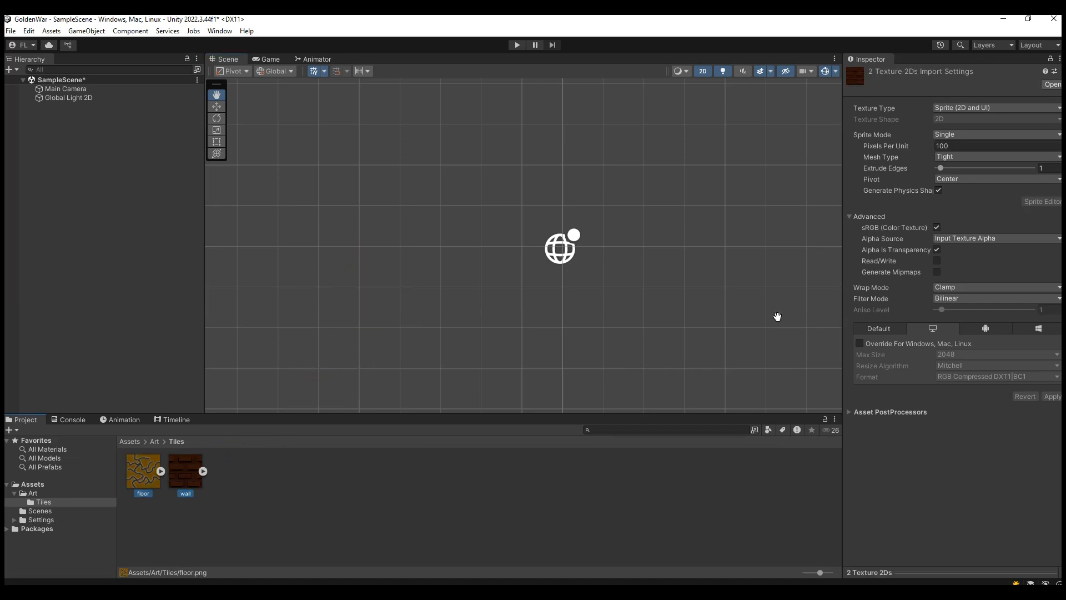
pyautogui.click(945, 146)
pyautogui.click(905, 146)
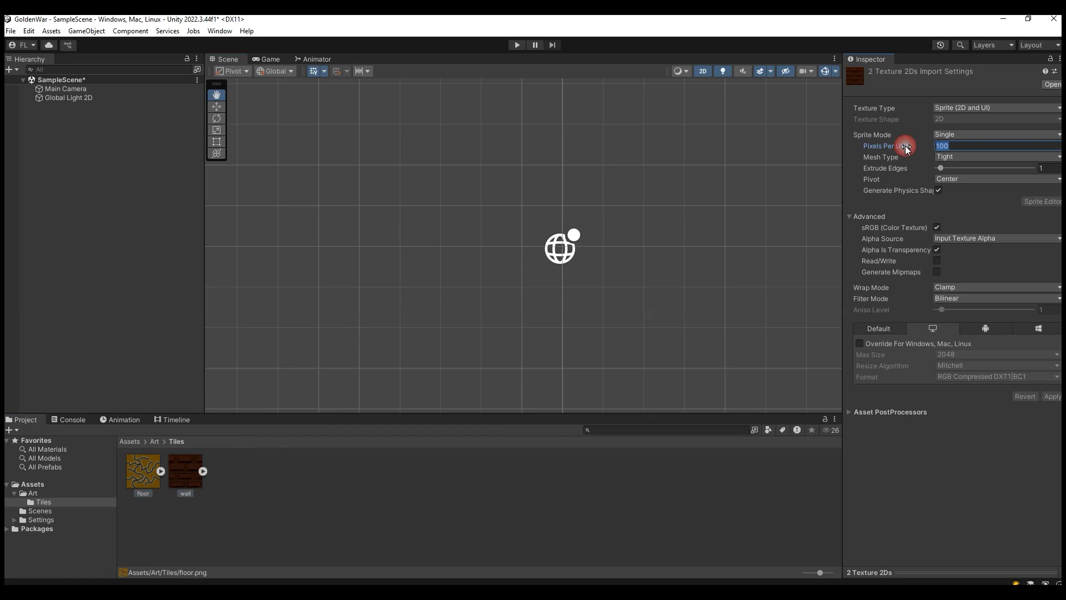
pyautogui.write('128')
pyautogui.click(959, 298)
pyautogui.click(963, 312)
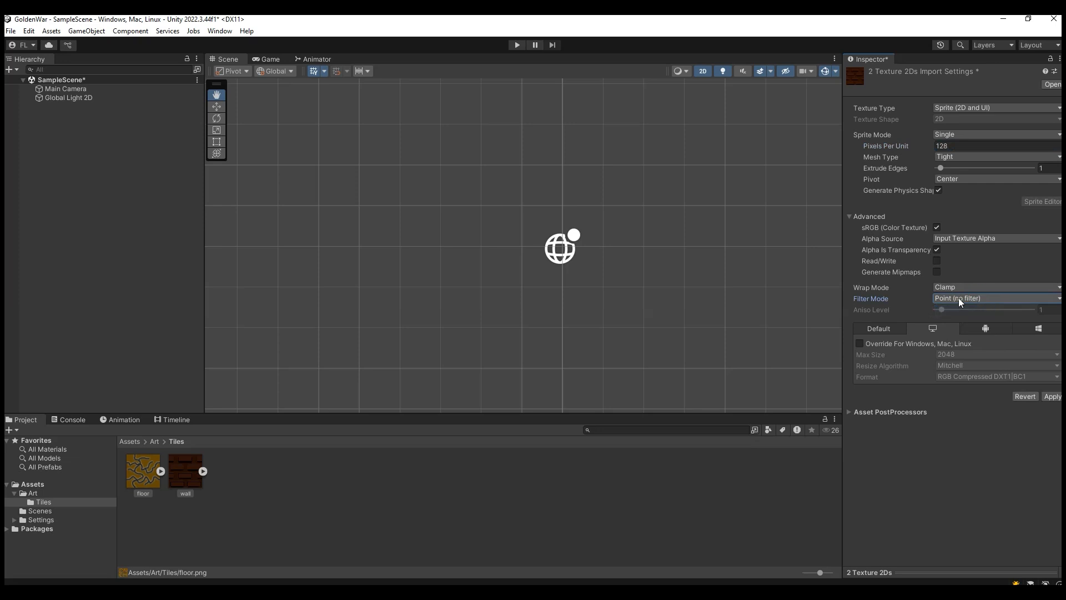
pyautogui.click(1051, 397)
# Step: Place the wall sprite in the scene and duplicate it in place
pyautogui.moveTo(186, 471); pyautogui.dragTo(397, 313)
pyautogui.moveTo(418, 266); pyautogui.dragTo(421, 266)
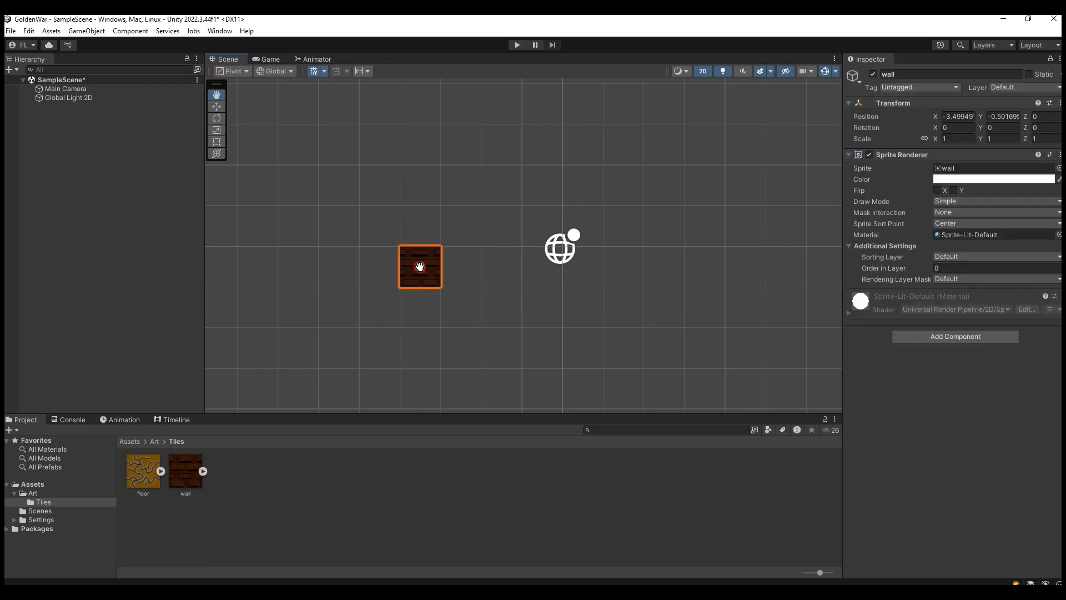
pyautogui.hotkey('ctrl', 'd')
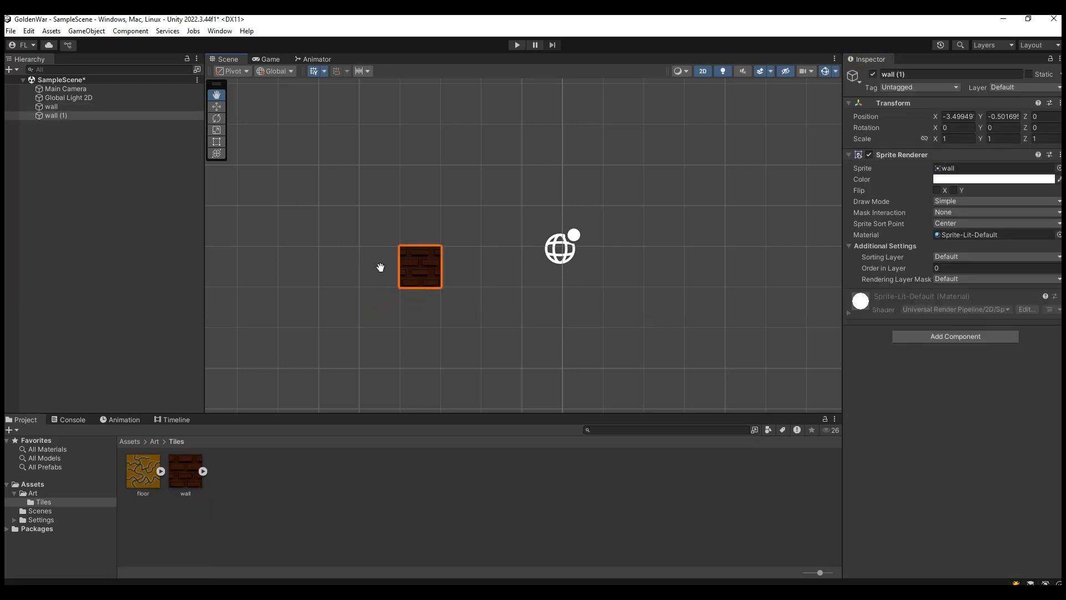
# Step: Move the wall sprites with the Move tool to try aligning them side by side on the grid
pyautogui.click(213, 108)
pyautogui.moveTo(413, 264); pyautogui.dragTo(438, 265)
pyautogui.click(414, 270)
pyautogui.click(464, 312)
pyautogui.click(424, 268)
pyautogui.moveTo(461, 267); pyautogui.dragTo(506, 272)
pyautogui.click(511, 300)
# Step: Delete both test wall sprites from the scene
pyautogui.click(462, 271)
pyautogui.press('Delete')
pyautogui.click(426, 278)
pyautogui.press('Delete')
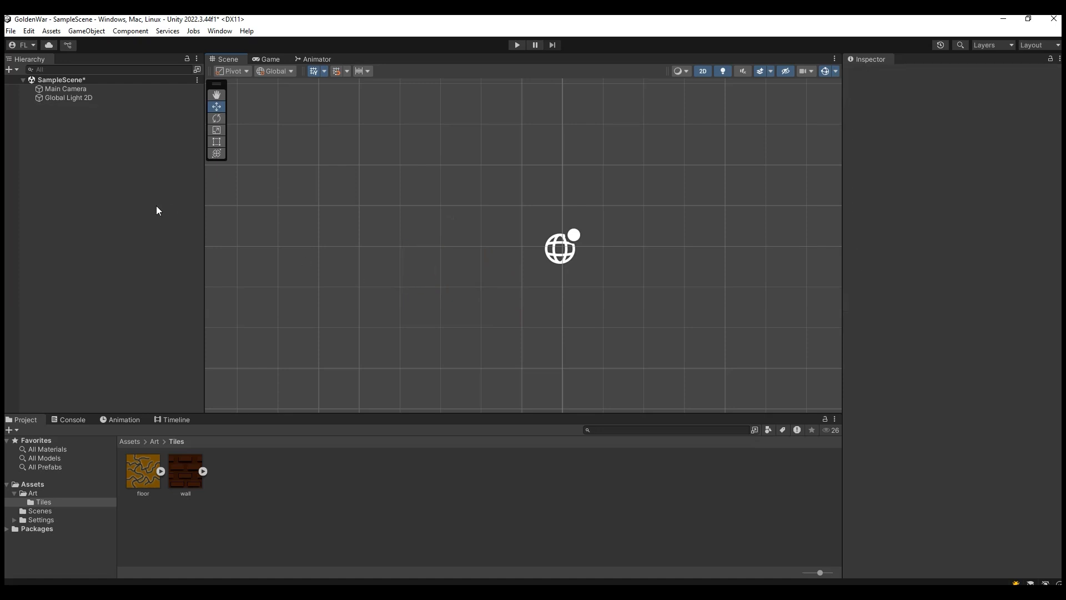
# Step: Add a rectangular 2D tilemap to the scene and name the tilemap object Wall
pyautogui.rightClick(82, 144)
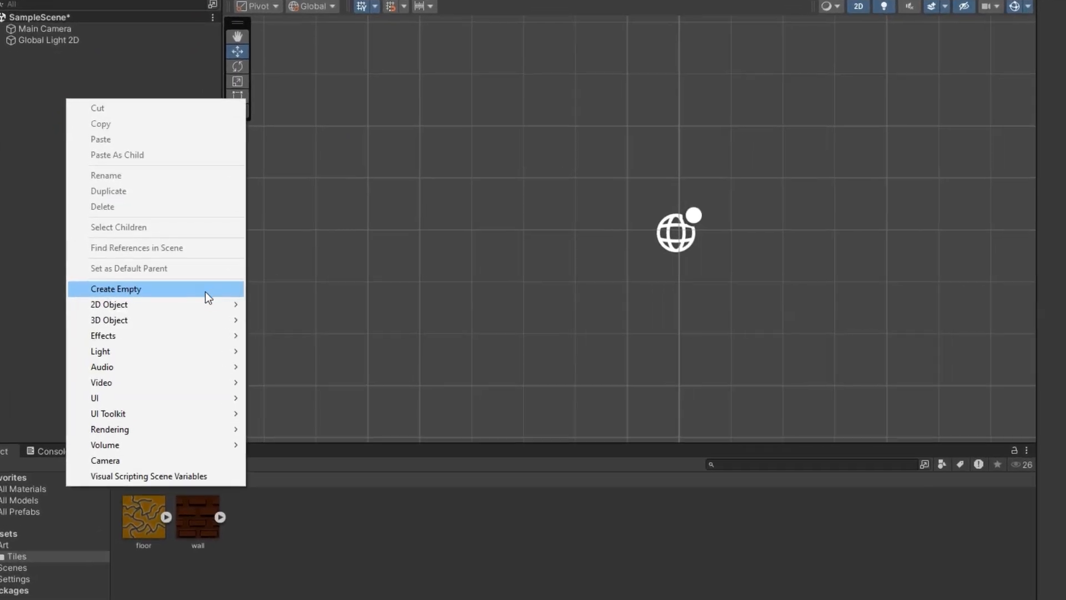
pyautogui.moveTo(221, 304)
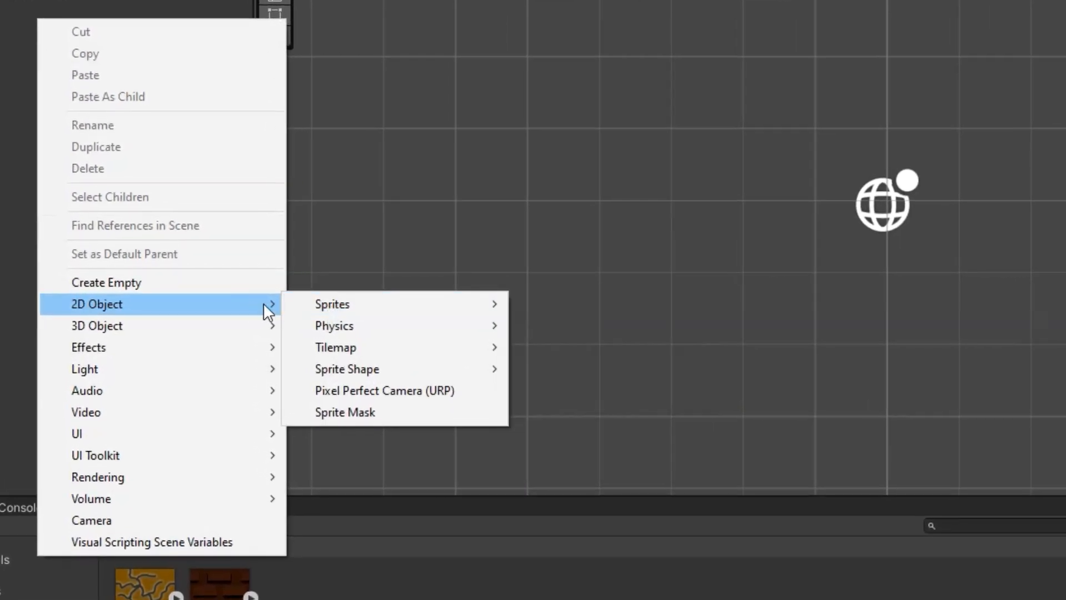
pyautogui.moveTo(410, 356)
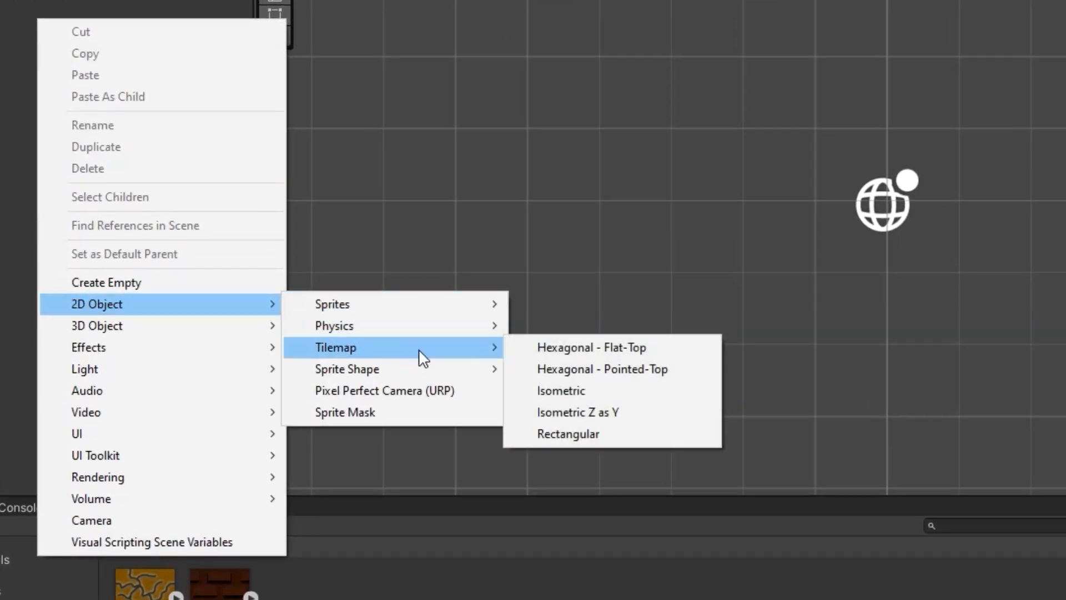
pyautogui.click(638, 435)
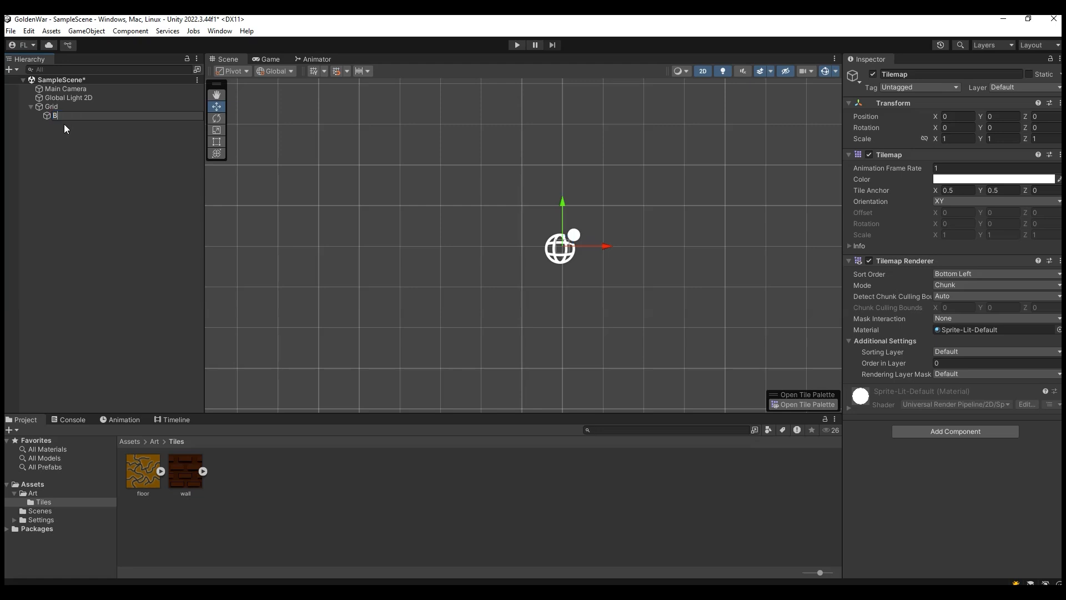
pyautogui.write('Wall')
pyautogui.click(86, 118)
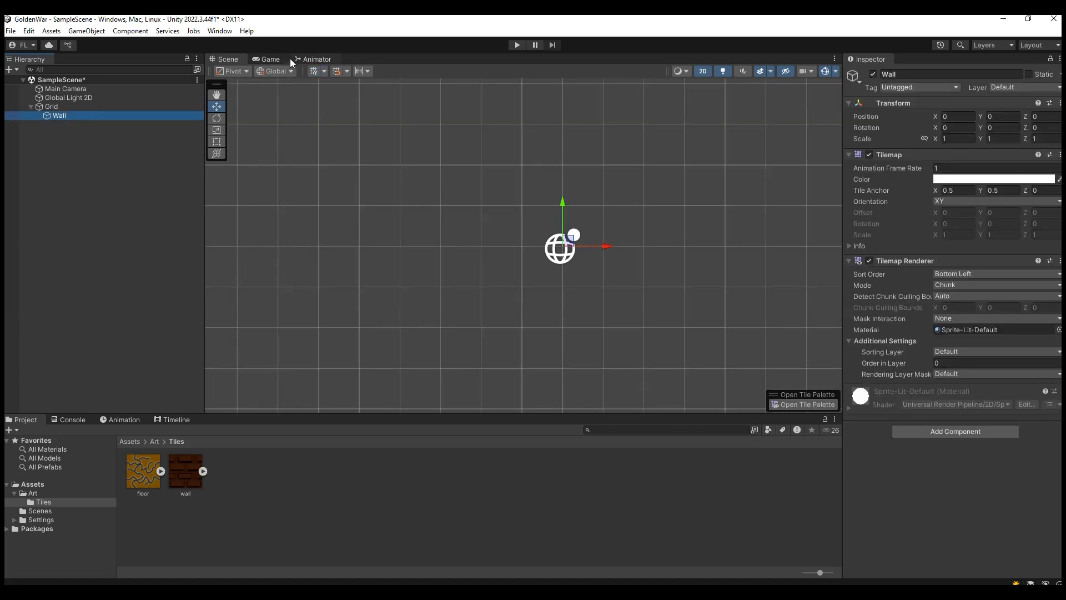
# Step: Open the Tile Palette window and dock it beside the Inspector
pyautogui.click(221, 32)
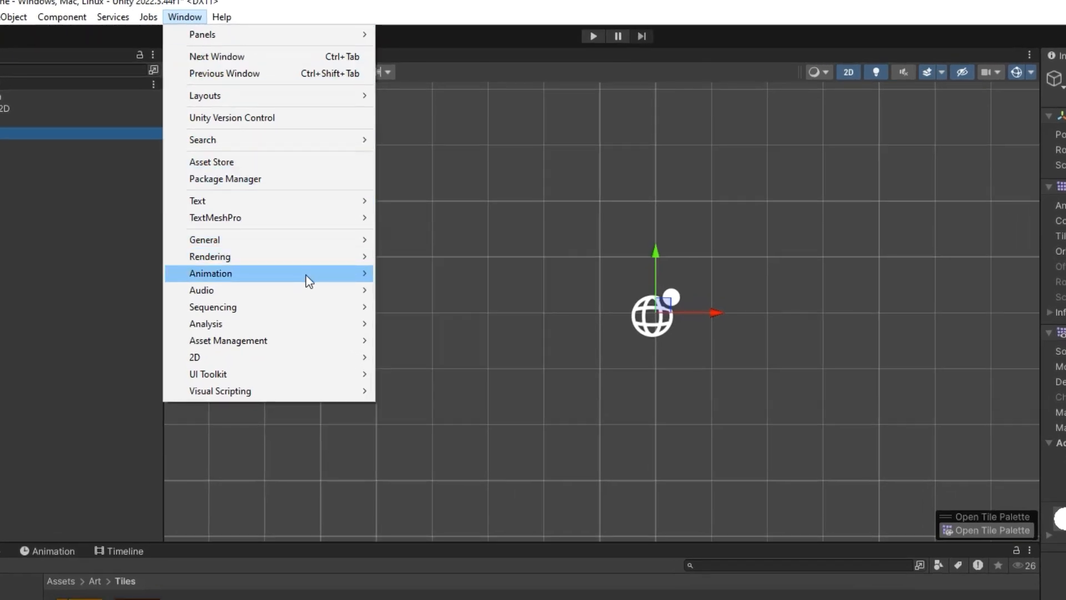
pyautogui.moveTo(355, 358)
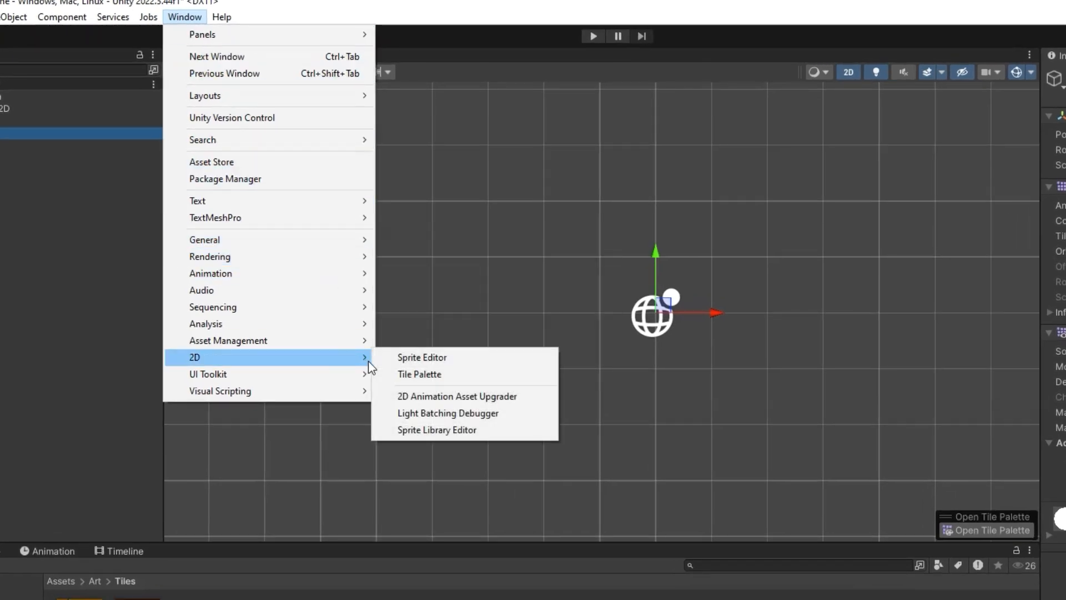
pyautogui.click(440, 373)
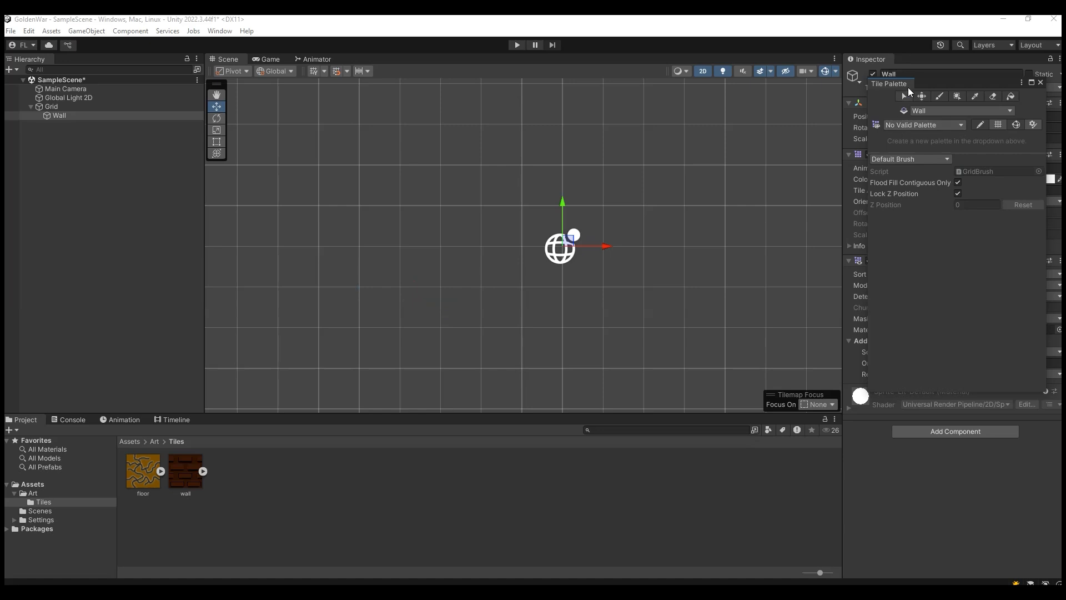
pyautogui.moveTo(881, 82); pyautogui.dragTo(925, 59)
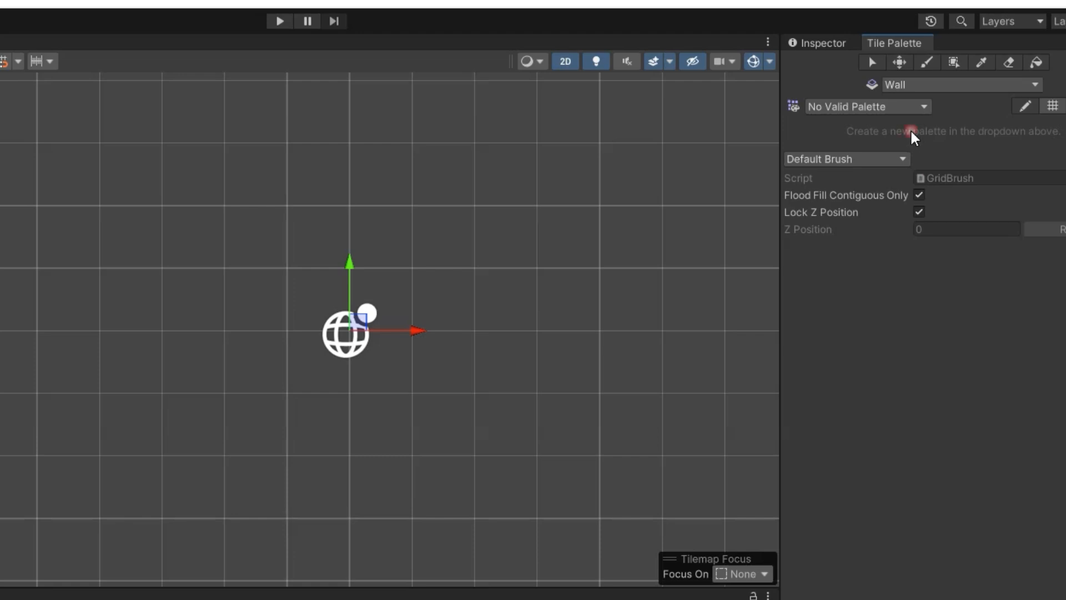
# Step: Create a tile palette named MyPalette with a rectangle grid and automatic cell size, saved in the Tiles folder
pyautogui.click(912, 104)
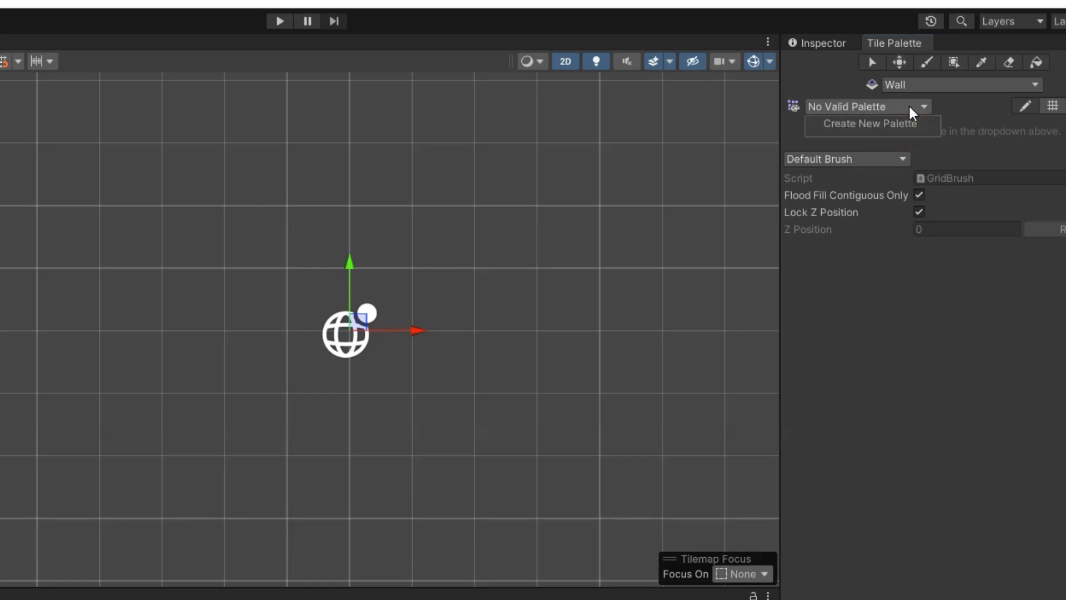
pyautogui.click(869, 124)
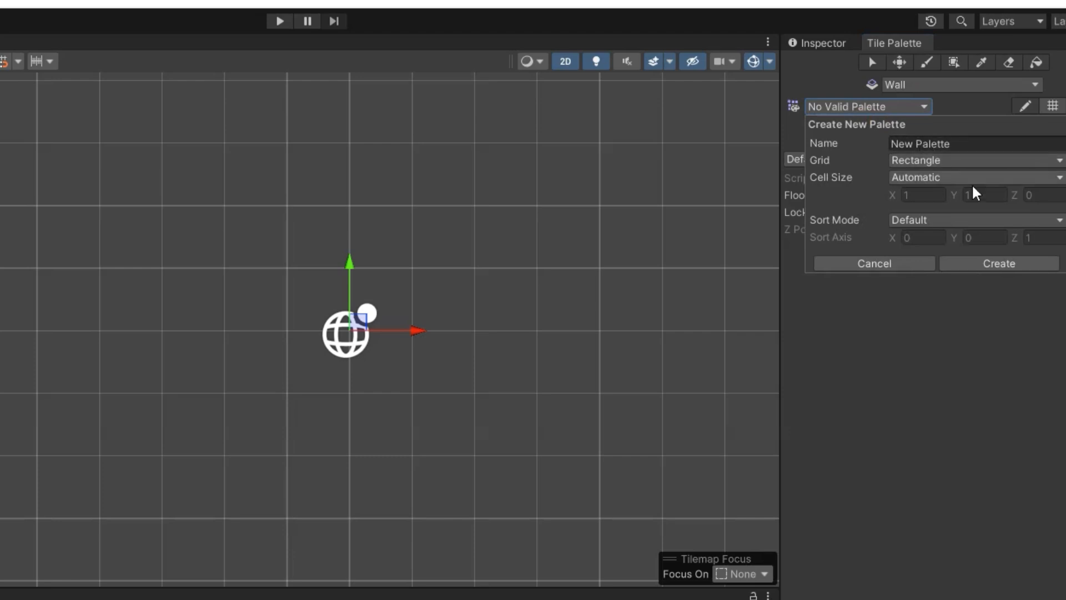
pyautogui.click(827, 137)
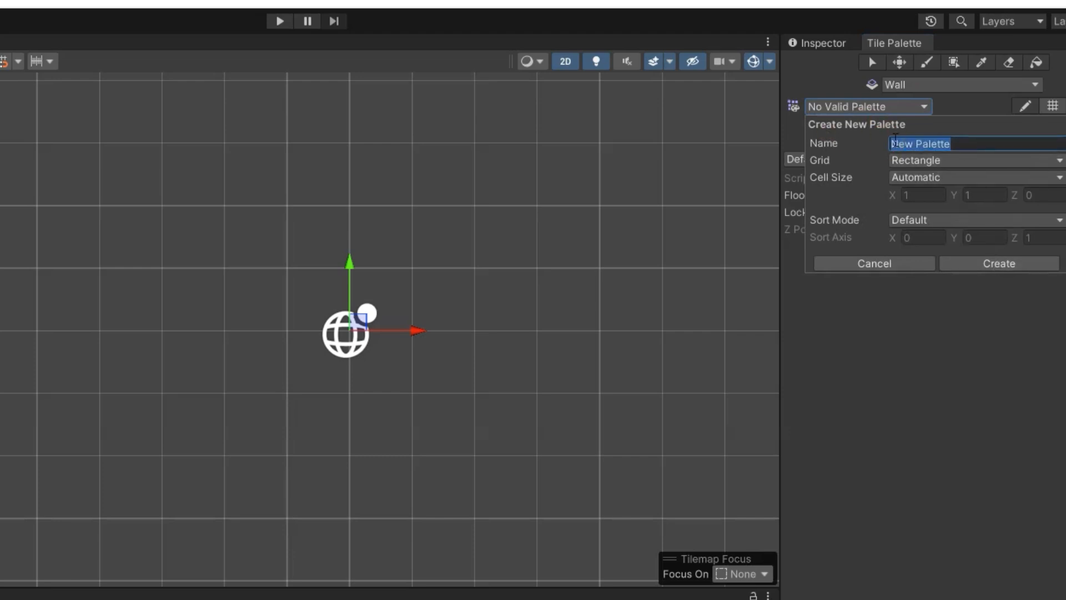
pyautogui.write('My')
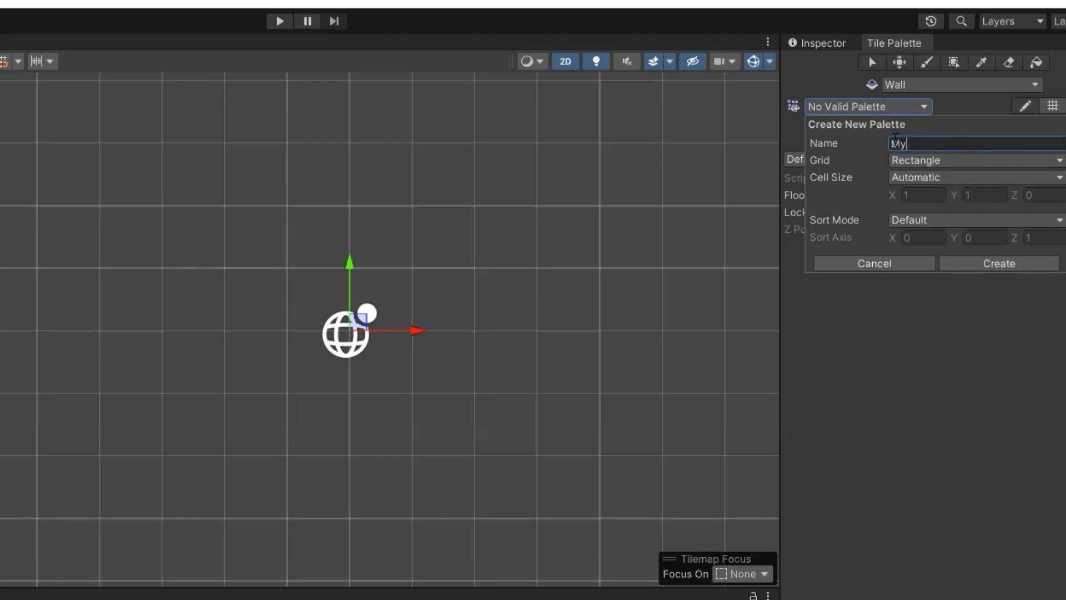
pyautogui.write('Palette')
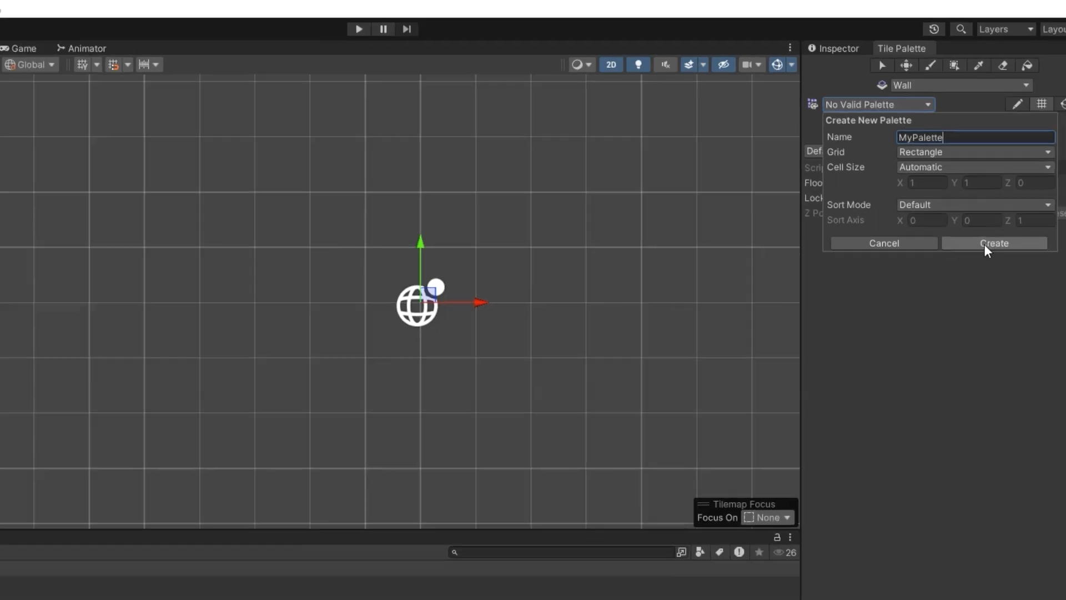
pyautogui.click(999, 263)
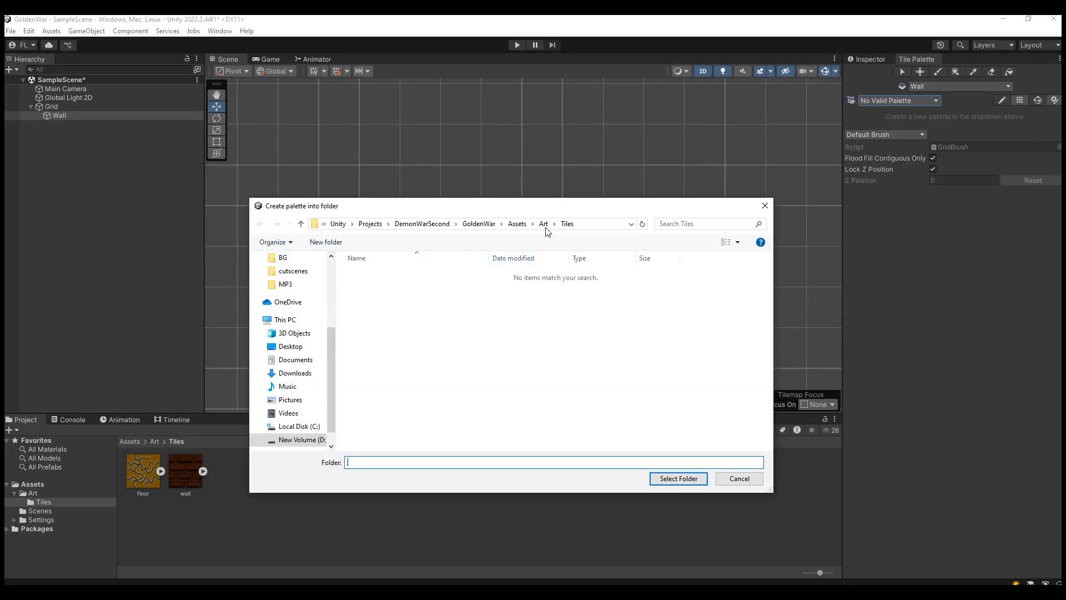
pyautogui.click(686, 476)
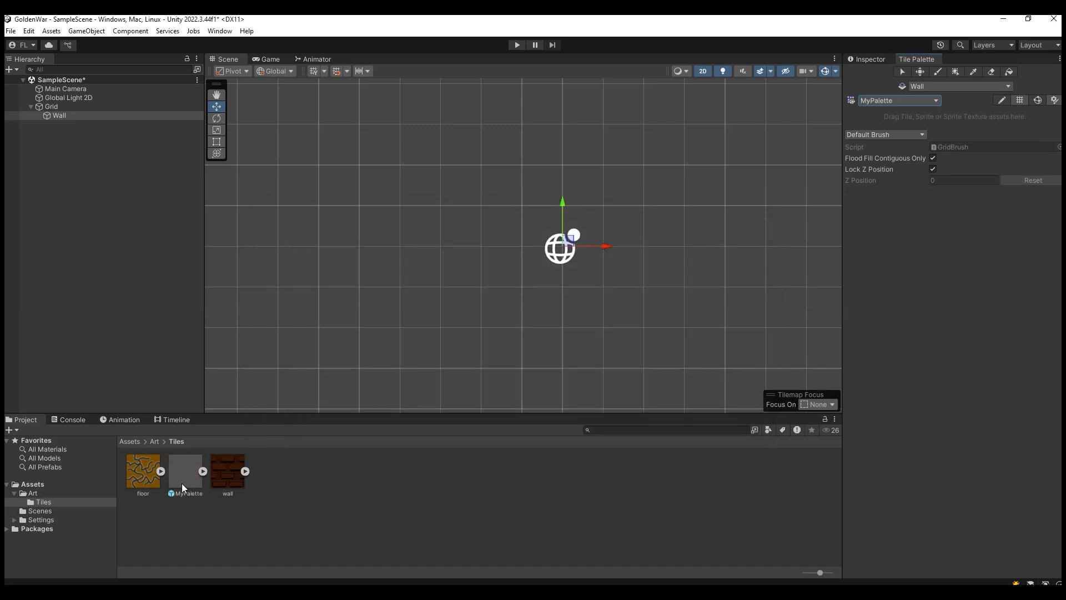
# Step: Toggle tile palette editing for MyPalette and enlarge its grid area to make room for tiles
pyautogui.click(184, 488)
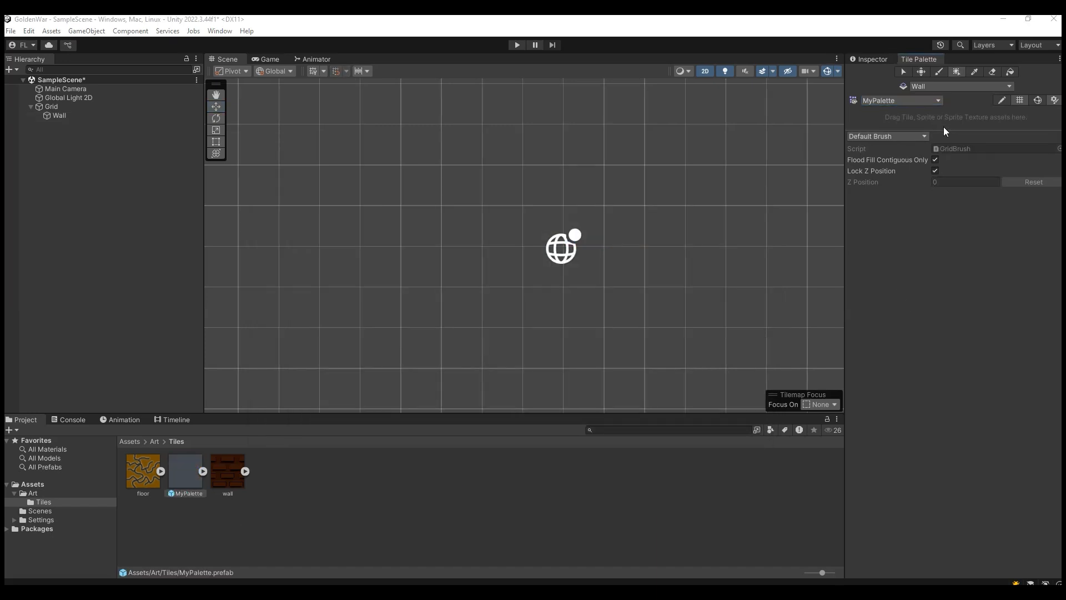
pyautogui.click(1001, 101)
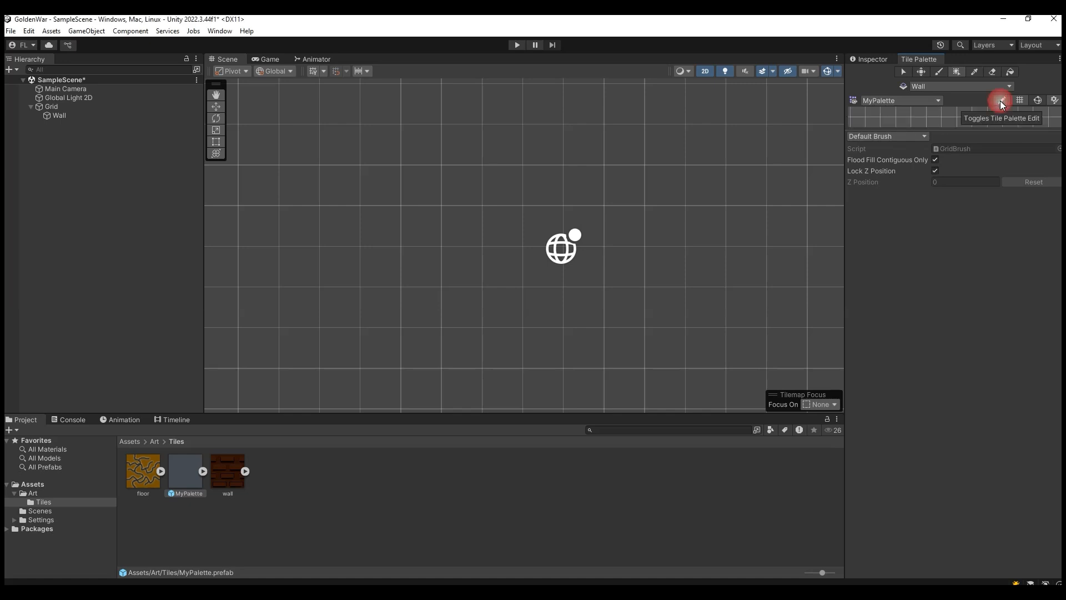
pyautogui.moveTo(931, 133); pyautogui.dragTo(936, 414)
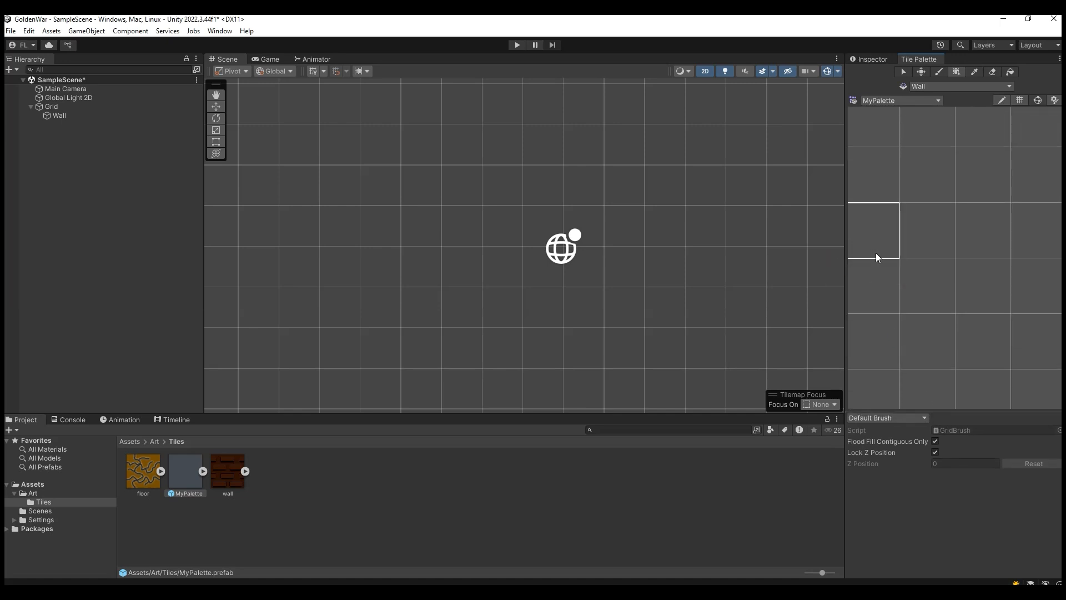
pyautogui.scroll(-1, 934, 263)
pyautogui.scroll(-4, 933, 265)
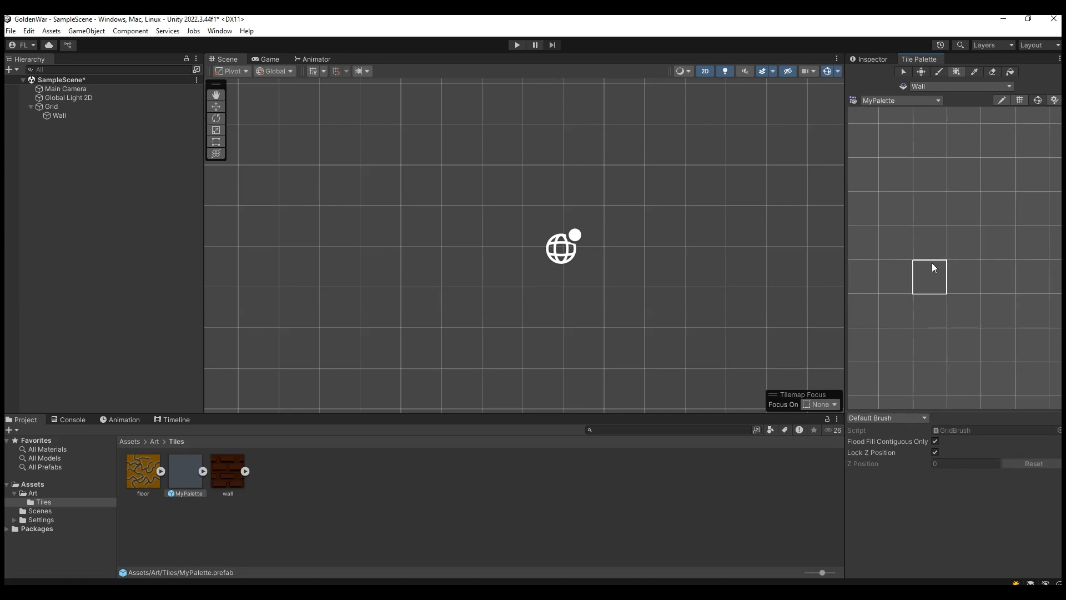
pyautogui.scroll(-1, 926, 260)
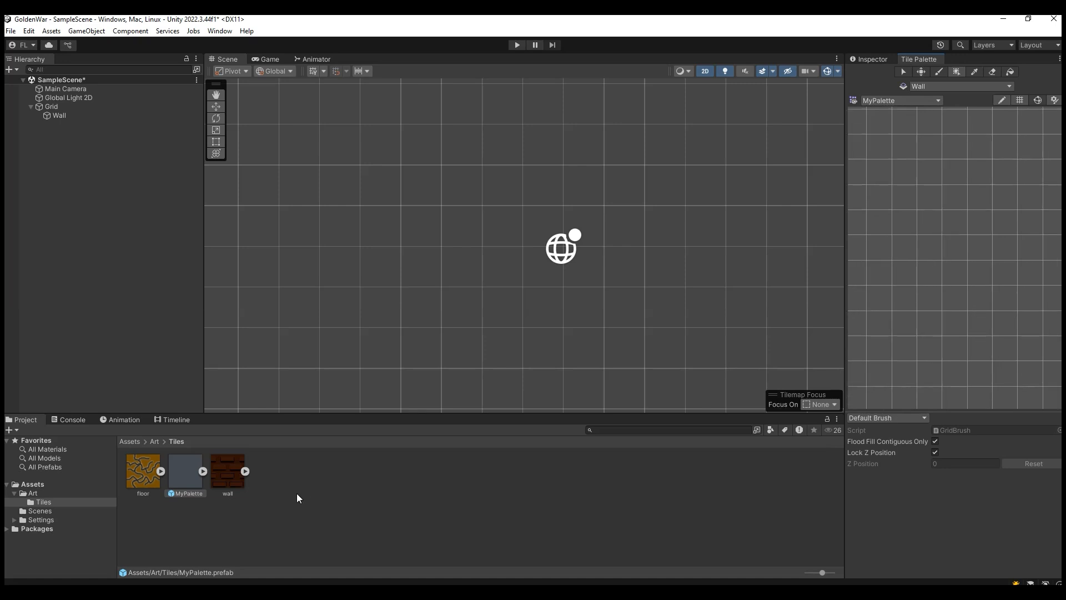
pyautogui.moveTo(224, 482); pyautogui.dragTo(942, 219)
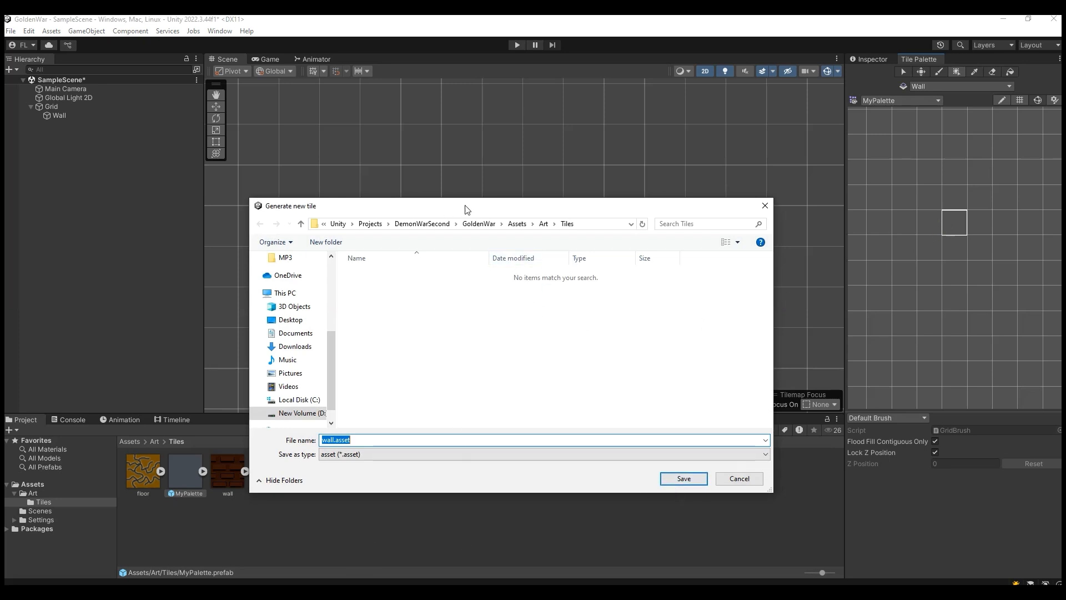
pyautogui.moveTo(465, 206); pyautogui.dragTo(552, 162)
pyautogui.click(333, 515)
pyautogui.rightClick(310, 525)
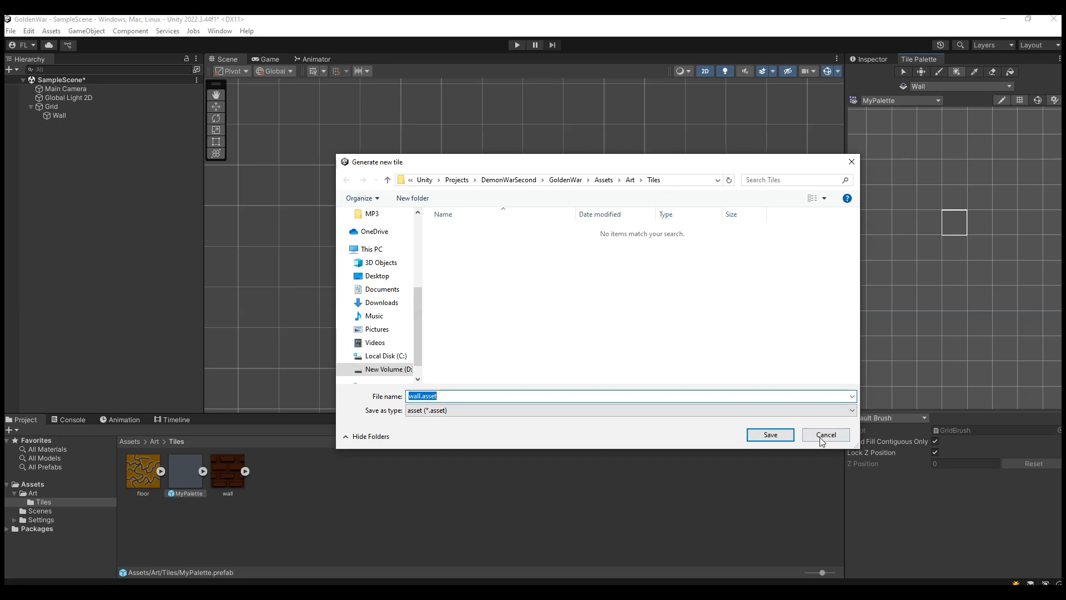
pyautogui.click(826, 434)
# Step: Create a folder named palette inside the Tiles assets folder
pyautogui.rightClick(342, 499)
pyautogui.moveTo(475, 181)
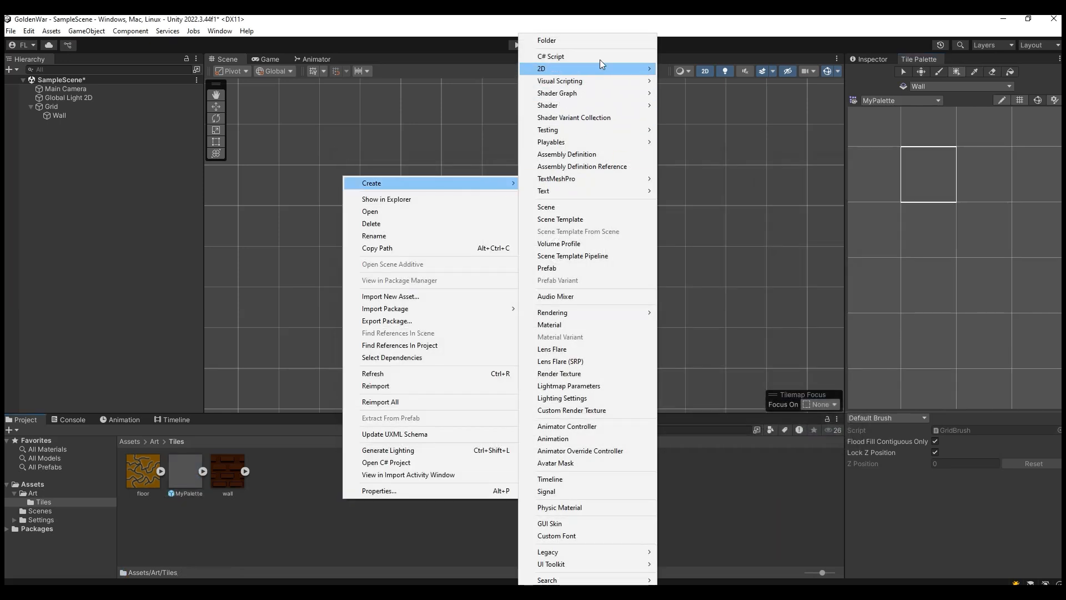
pyautogui.click(596, 41)
pyautogui.write('alette')
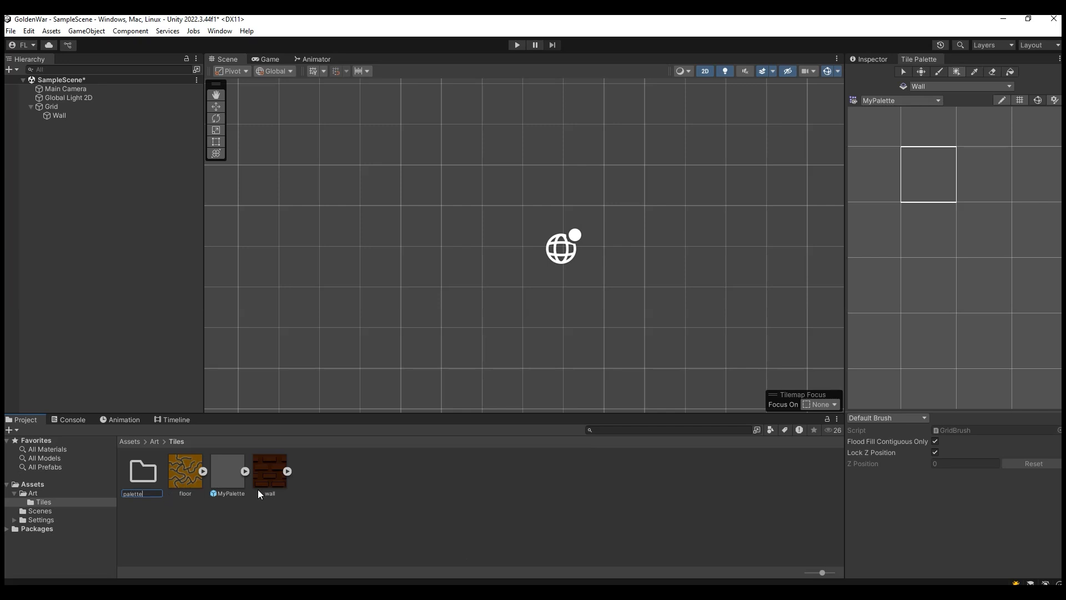
pyautogui.click(147, 495)
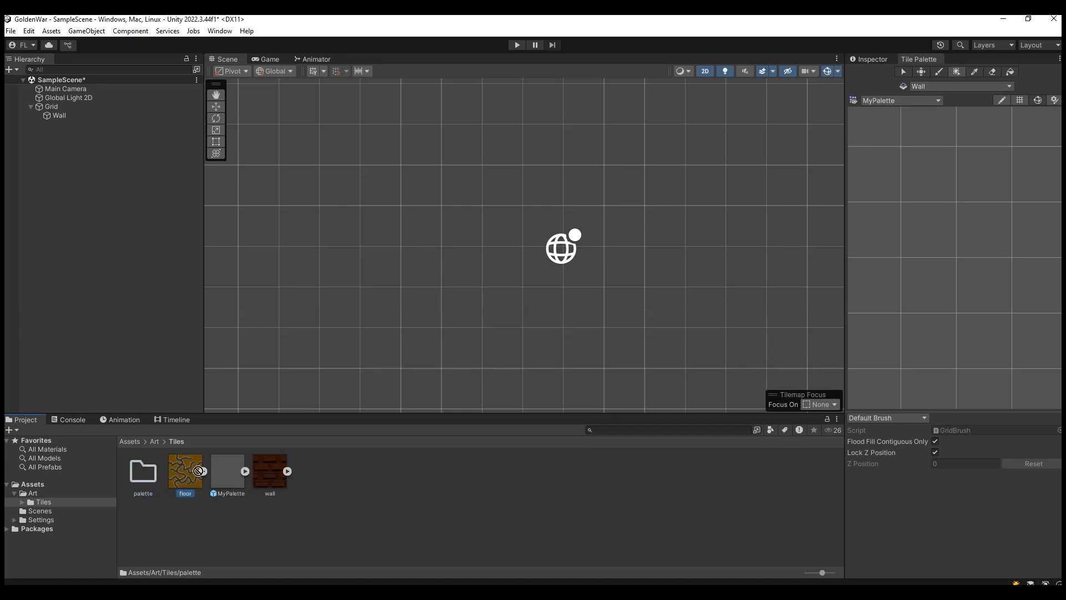
# Step: Add the wall sprite to MyPalette, save its tile as wall.asset in the palette folder, and check the generated assets
pyautogui.moveTo(262, 474); pyautogui.dragTo(934, 234)
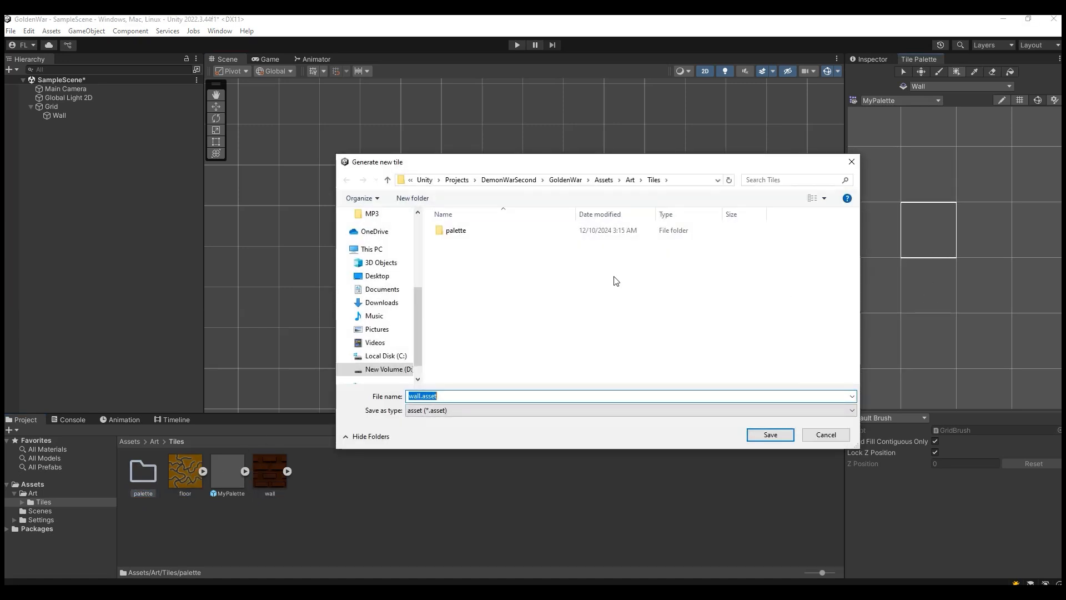
pyautogui.doubleClick(469, 232)
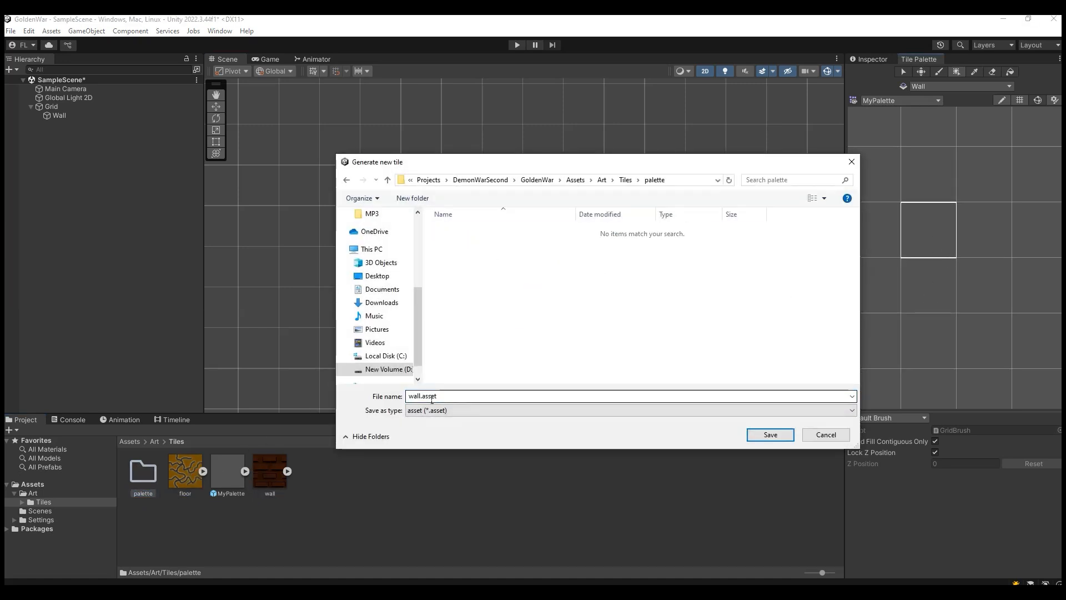
pyautogui.click(758, 433)
pyautogui.doubleClick(139, 470)
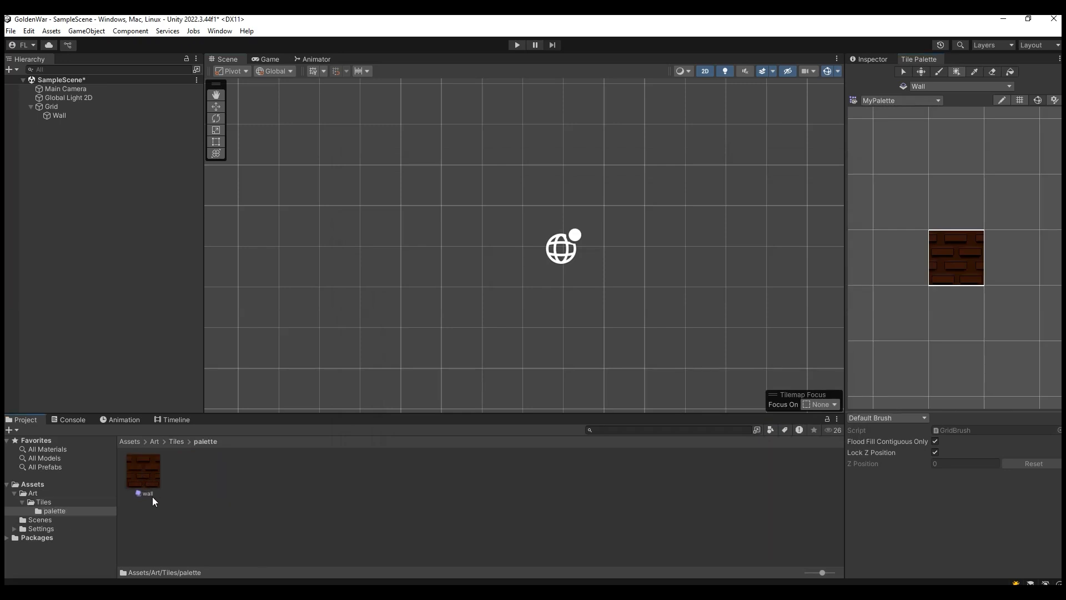
pyautogui.click(175, 441)
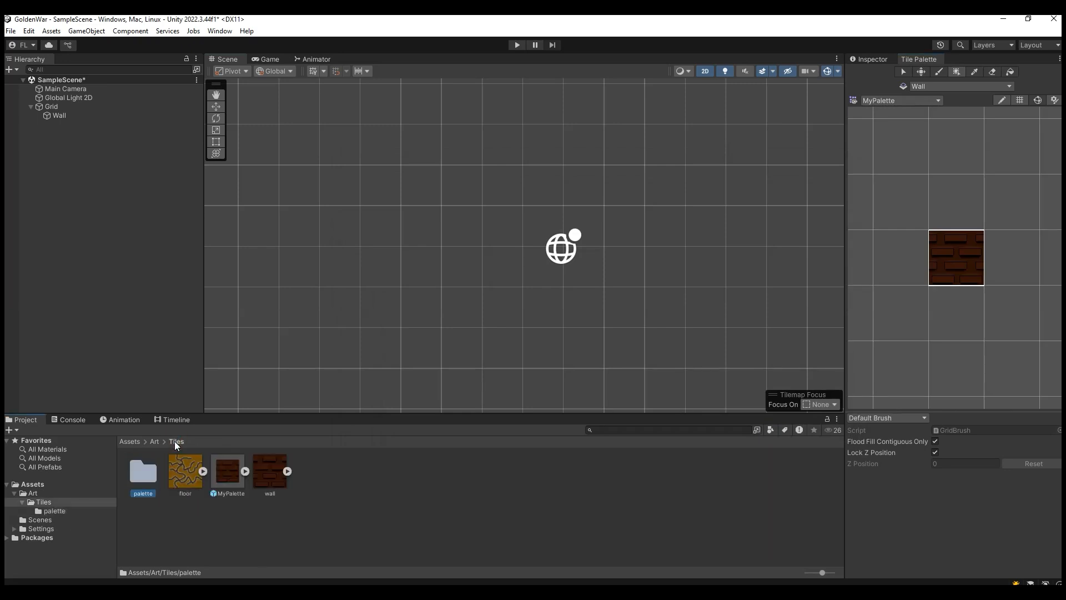
pyautogui.click(245, 470)
pyautogui.click(244, 471)
pyautogui.click(234, 519)
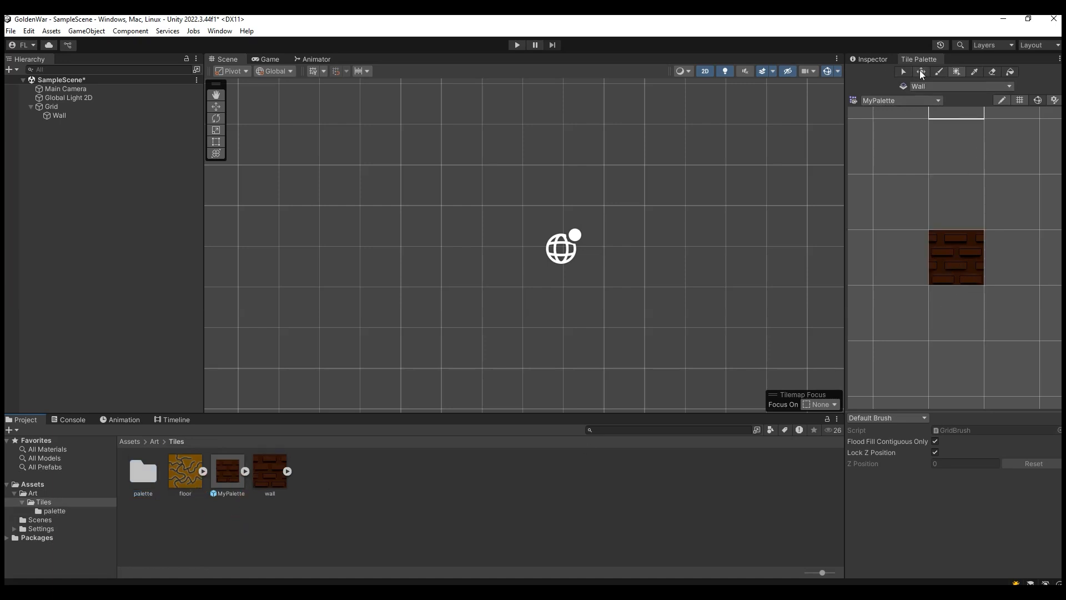
# Step: Paint a test block of wall tiles about 8 by 2 cells on the Wall tilemap with the paint brush
pyautogui.click(939, 72)
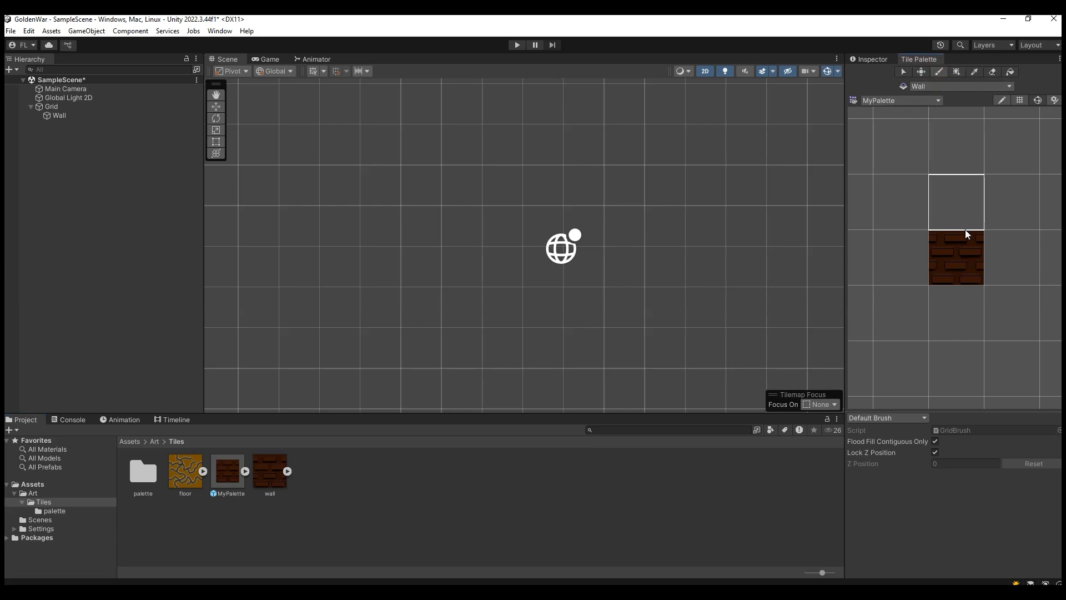
pyautogui.click(968, 255)
pyautogui.click(475, 250)
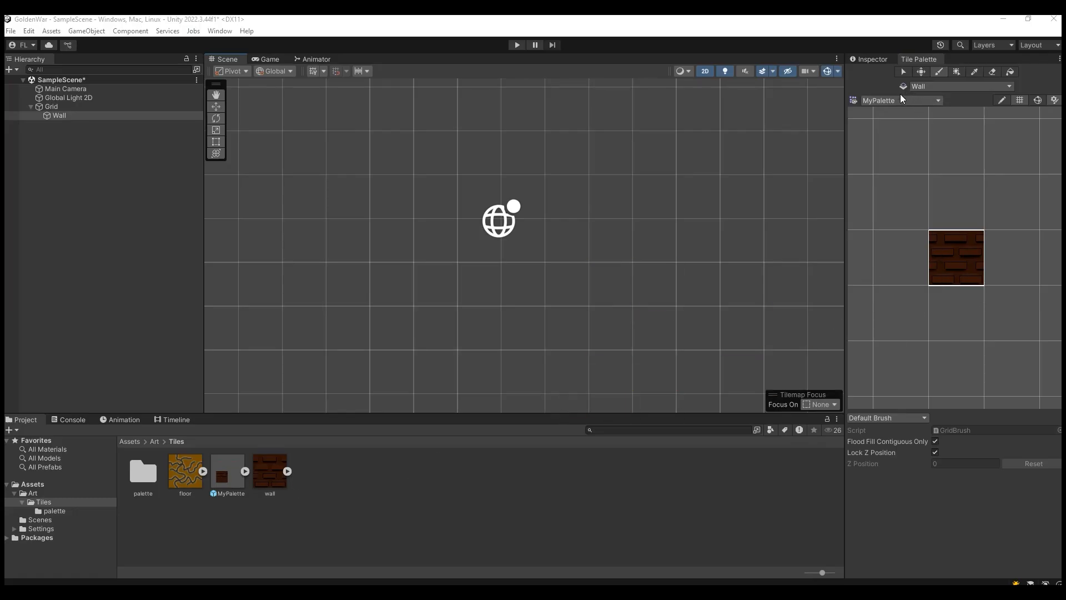
pyautogui.scroll(-3, 369, 278)
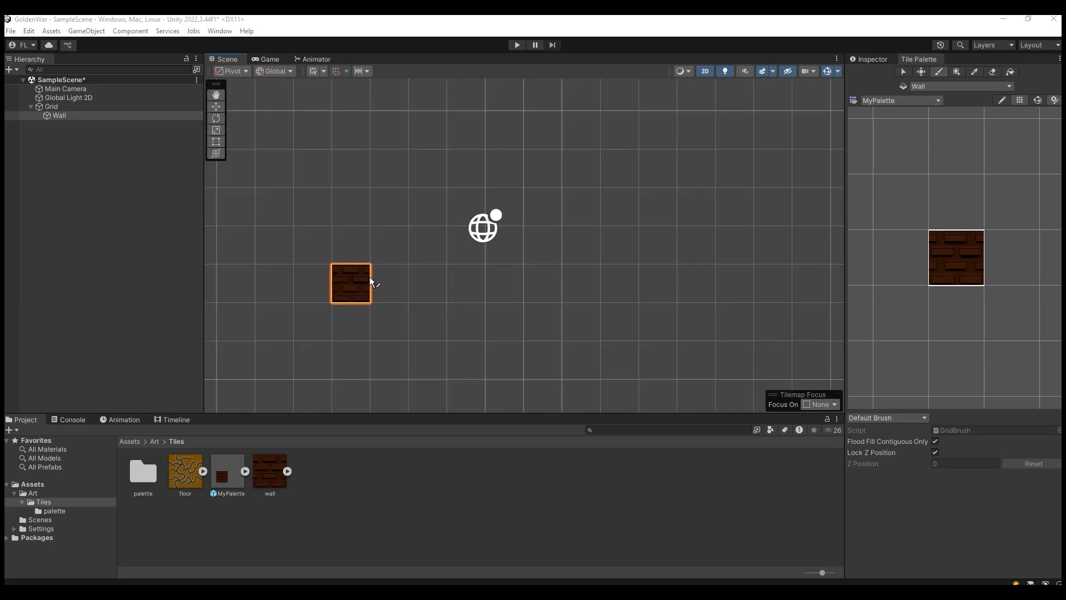
pyautogui.scroll(-2, 373, 282)
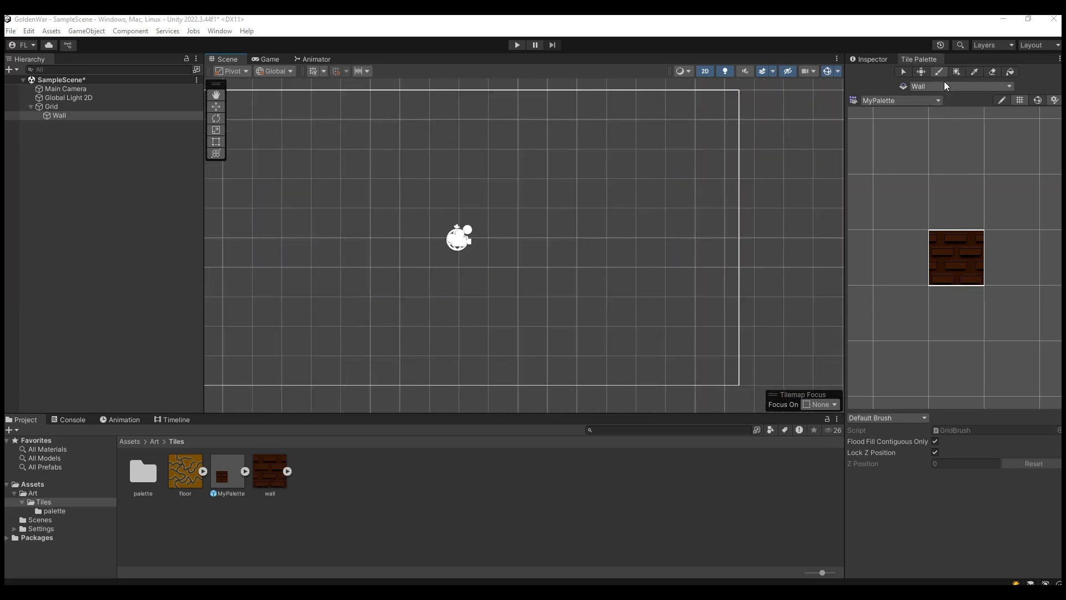
pyautogui.moveTo(416, 280)
pyautogui.mouseDown()
pyautogui.moveTo(608, 281)
pyautogui.moveTo(461, 298)
pyautogui.mouseUp()
pyautogui.moveTo(604, 304); pyautogui.dragTo(414, 314)
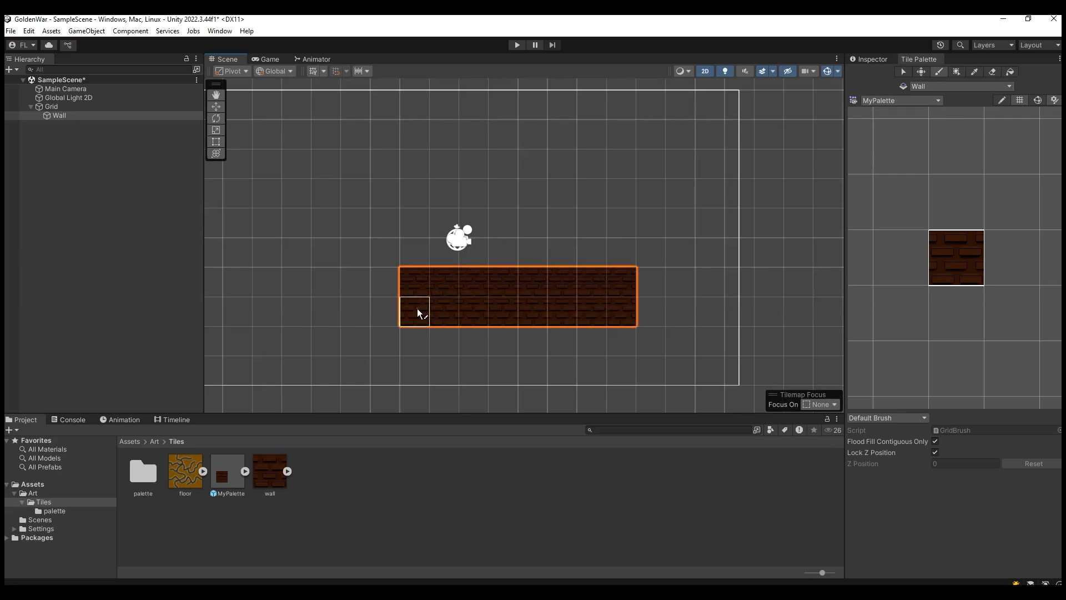
# Step: Fill a box of wall tiles about 11 by 5 cells above the test block and extend the block with more filled boxes
pyautogui.click(956, 72)
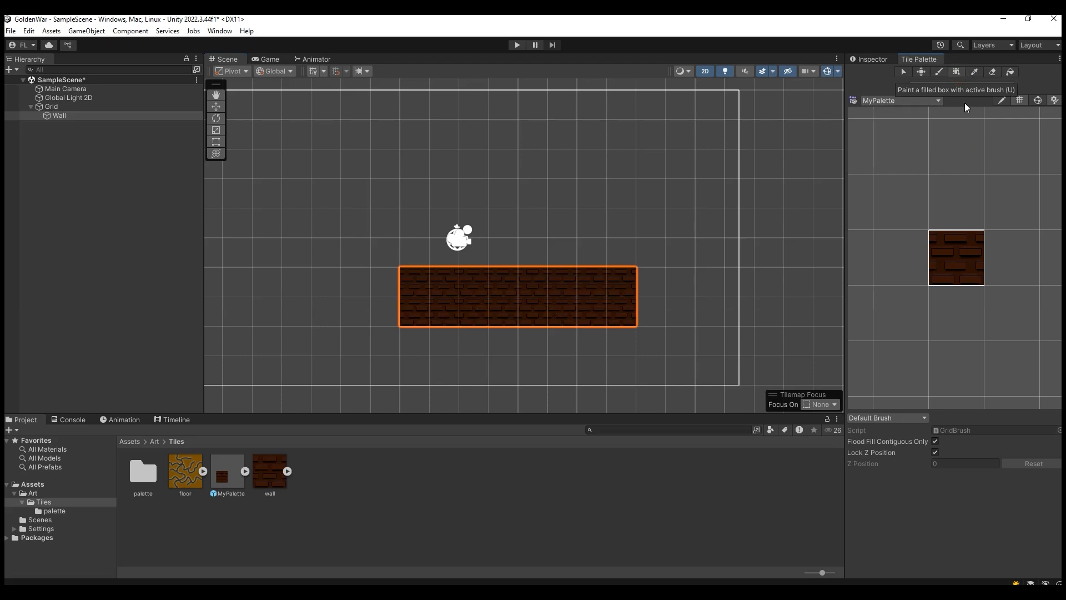
pyautogui.moveTo(628, 230); pyautogui.dragTo(324, 103)
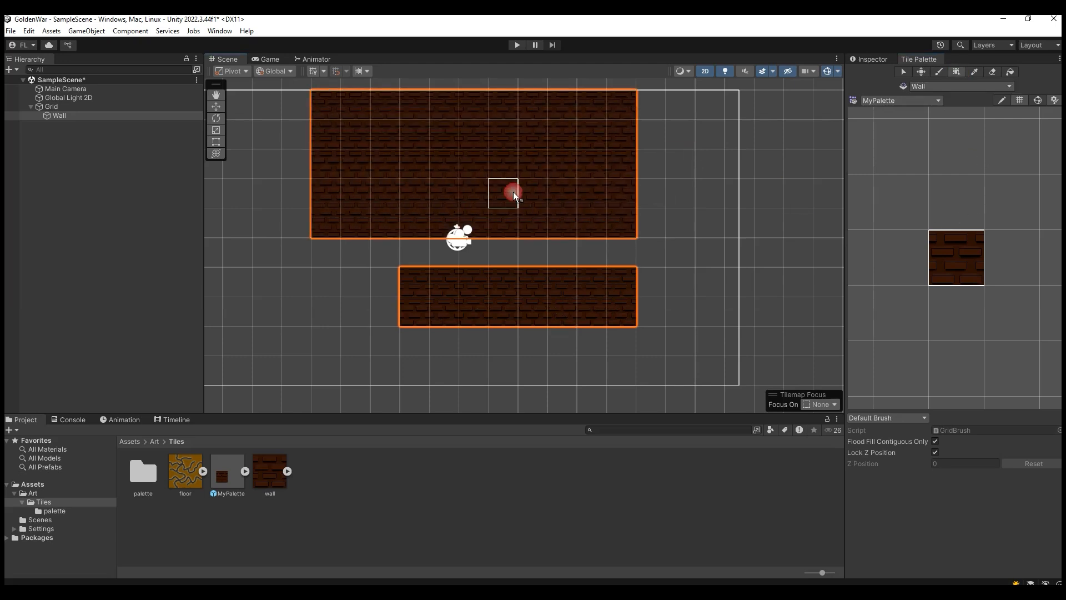
pyautogui.moveTo(261, 277); pyautogui.dragTo(493, 370)
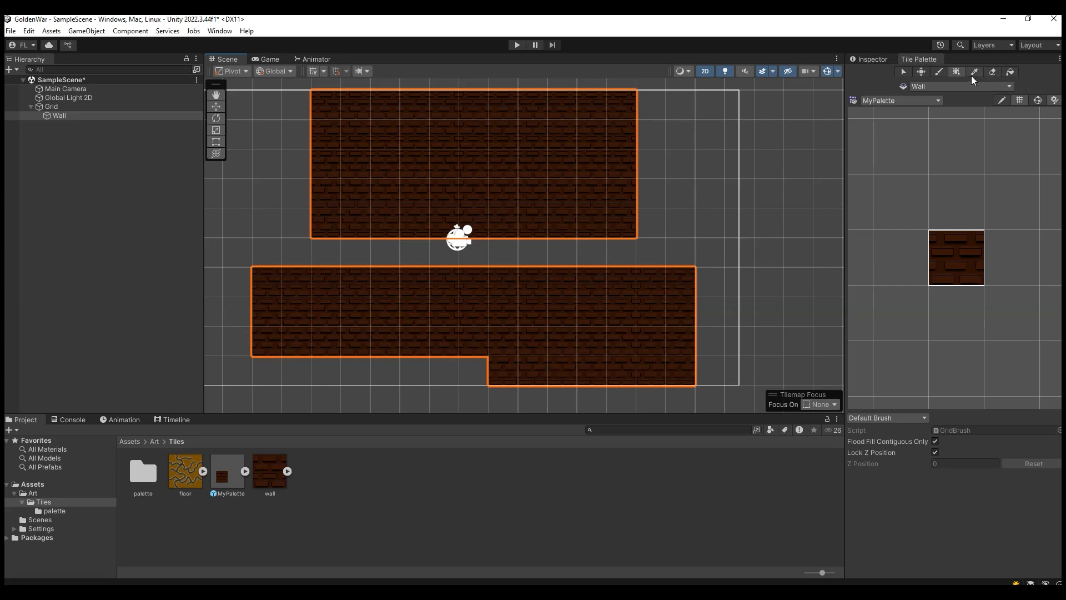
# Step: Erase all painted test tiles from the Wall tilemap
pyautogui.click(991, 72)
pyautogui.moveTo(680, 282)
pyautogui.mouseDown()
pyautogui.moveTo(622, 296)
pyautogui.moveTo(369, 289)
pyautogui.moveTo(721, 314)
pyautogui.moveTo(430, 335)
pyautogui.moveTo(298, 280)
pyautogui.moveTo(275, 327)
pyautogui.moveTo(692, 330)
pyautogui.moveTo(556, 193)
pyautogui.moveTo(409, 158)
pyautogui.moveTo(554, 132)
pyautogui.moveTo(580, 173)
pyautogui.mouseUp()
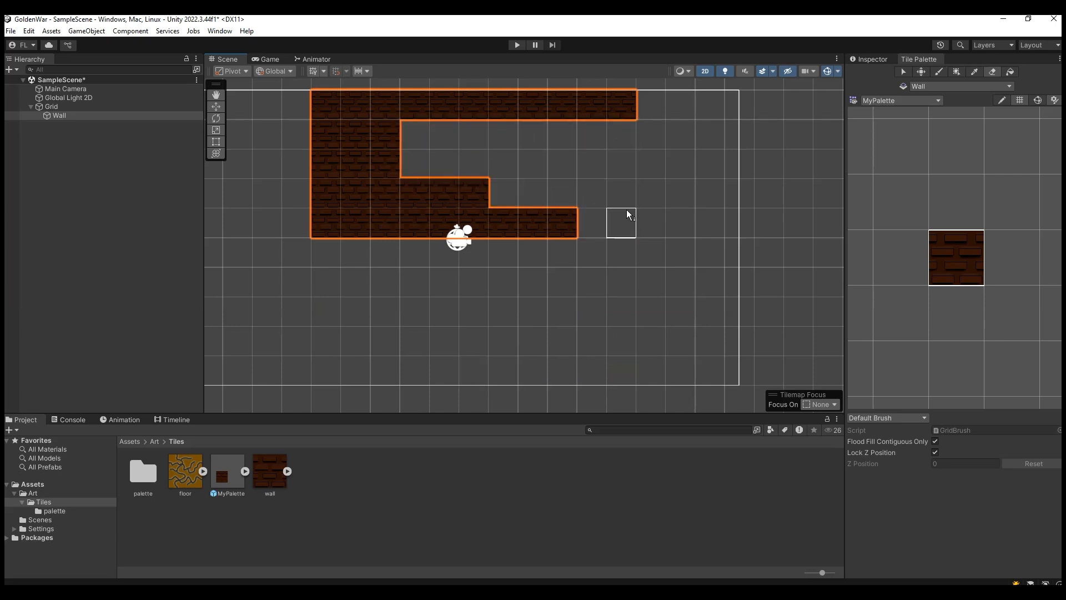
pyautogui.moveTo(627, 214)
pyautogui.mouseDown()
pyautogui.moveTo(594, 114)
pyautogui.moveTo(326, 198)
pyautogui.moveTo(417, 225)
pyautogui.moveTo(461, 260)
pyautogui.moveTo(439, 216)
pyautogui.moveTo(337, 224)
pyautogui.mouseUp()
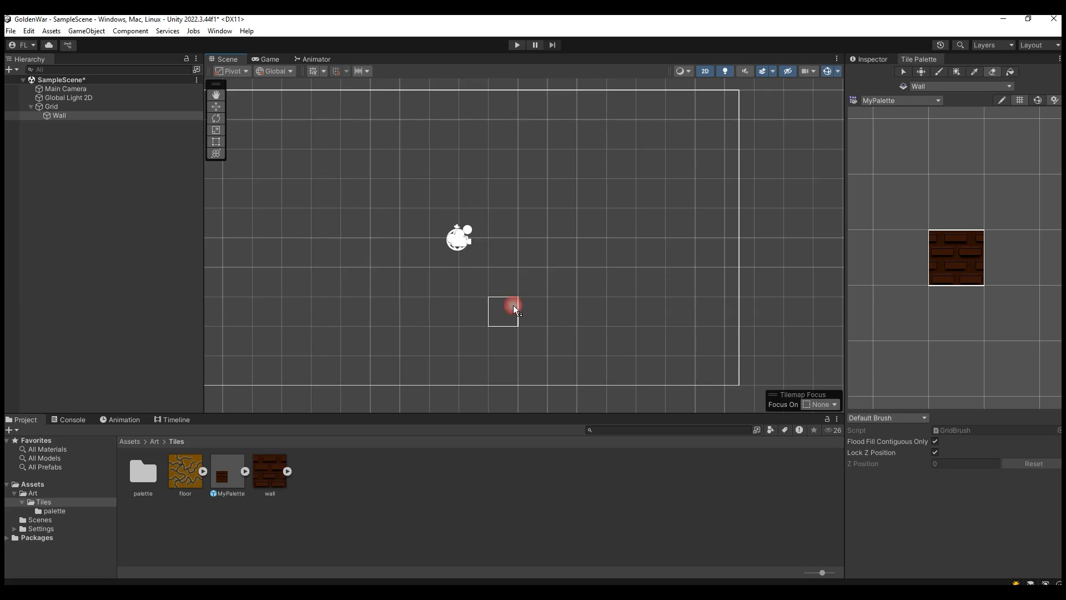
pyautogui.click(975, 255)
pyautogui.moveTo(411, 223); pyautogui.dragTo(590, 288)
pyautogui.moveTo(537, 263)
pyautogui.keyDown('shift'); pyautogui.mouseDown()
pyautogui.moveTo(458, 222)
pyautogui.moveTo(436, 227)
pyautogui.moveTo(588, 297)
pyautogui.mouseUp(); pyautogui.keyUp('shift')
# Step: Paint a wall-tile platform about 13 cells wide and 2 high, with a one-cell notch underneath and a two-cell raised part on top
pyautogui.click(971, 264)
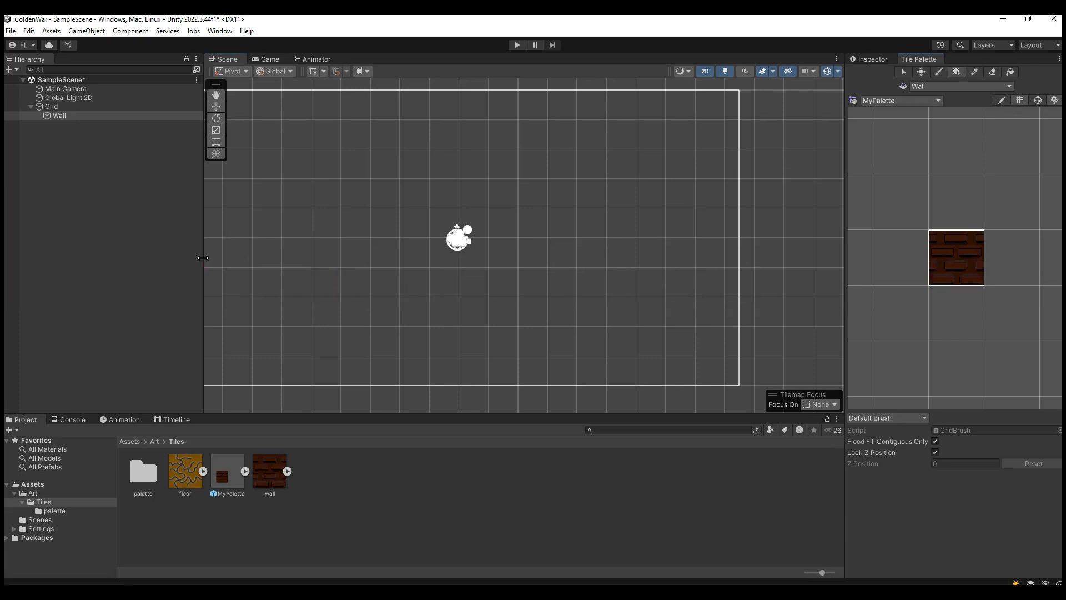
pyautogui.moveTo(264, 275)
pyautogui.mouseDown()
pyautogui.moveTo(439, 287)
pyautogui.moveTo(438, 305)
pyautogui.moveTo(503, 291)
pyautogui.moveTo(504, 262)
pyautogui.moveTo(502, 302)
pyautogui.moveTo(484, 306)
pyautogui.mouseUp()
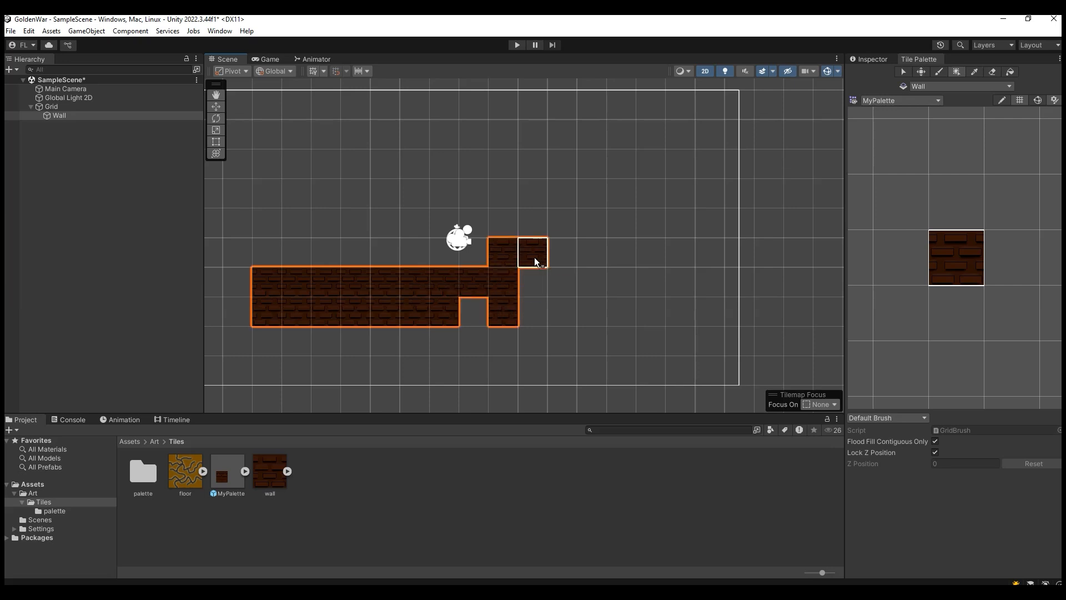
pyautogui.moveTo(540, 285); pyautogui.dragTo(544, 289)
pyautogui.moveTo(612, 288); pyautogui.dragTo(610, 304)
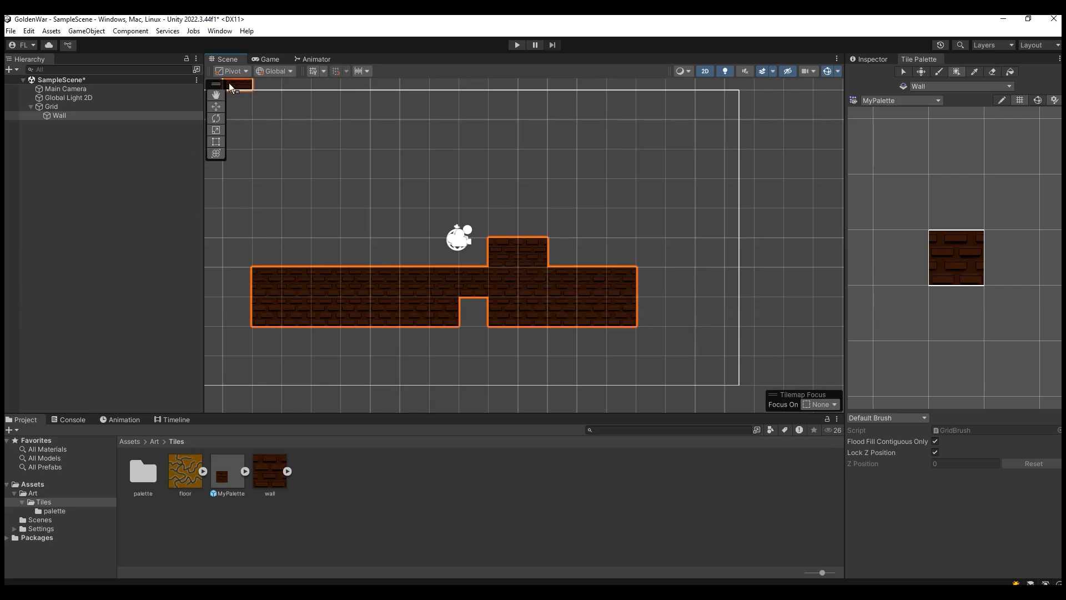
# Step: Set the game preview's resolution to Full HD (1920x1080) after comparing it with the camera frame in the scene
pyautogui.click(245, 62)
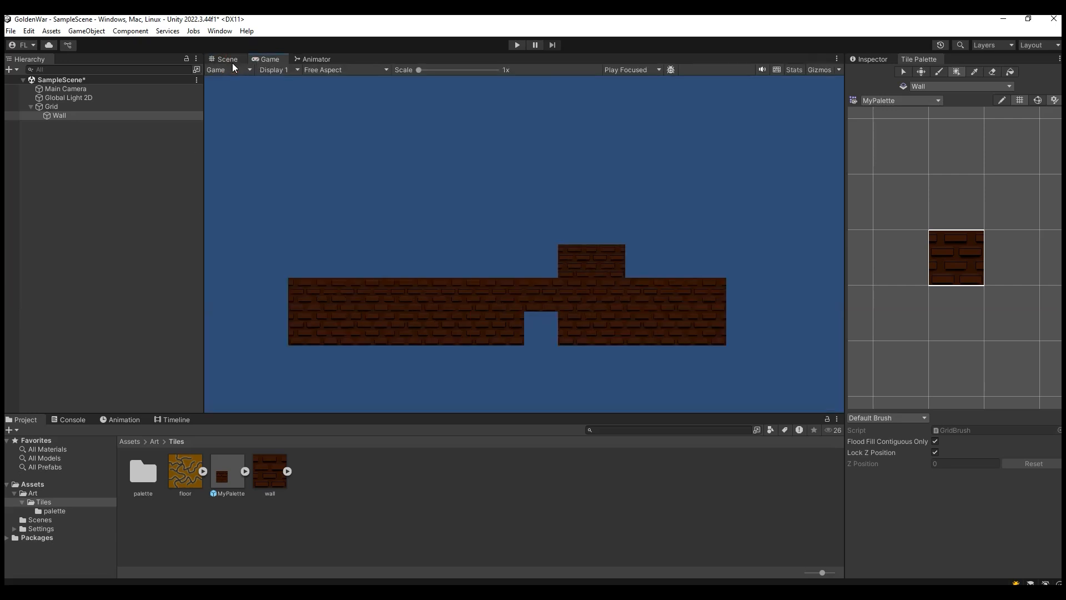
pyautogui.click(232, 63)
pyautogui.scroll(-3, 476, 256)
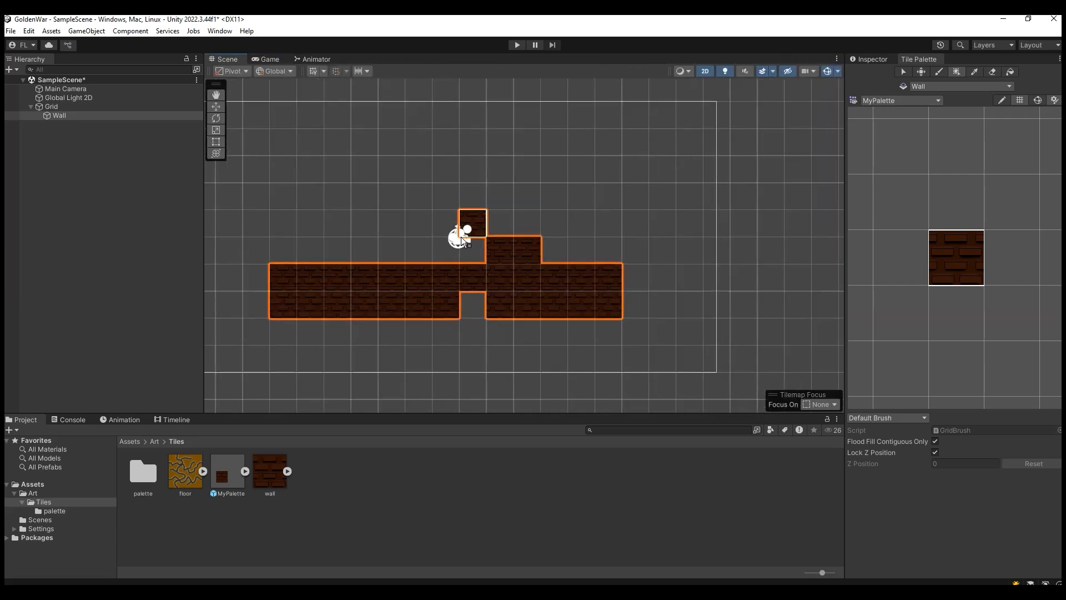
pyautogui.scroll(-3, 462, 240)
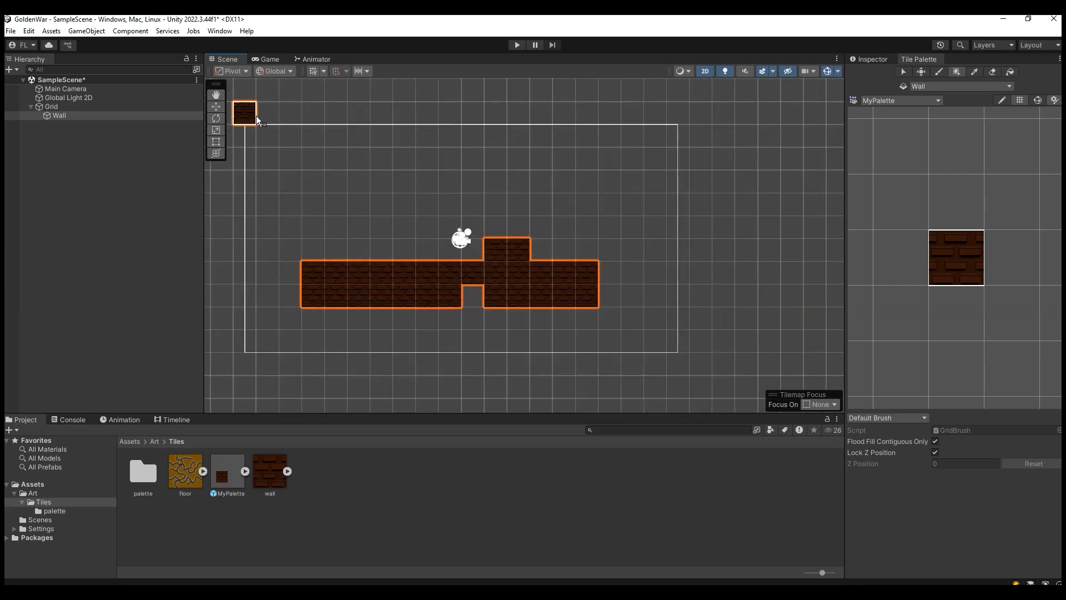
pyautogui.scroll(-4, 343, 184)
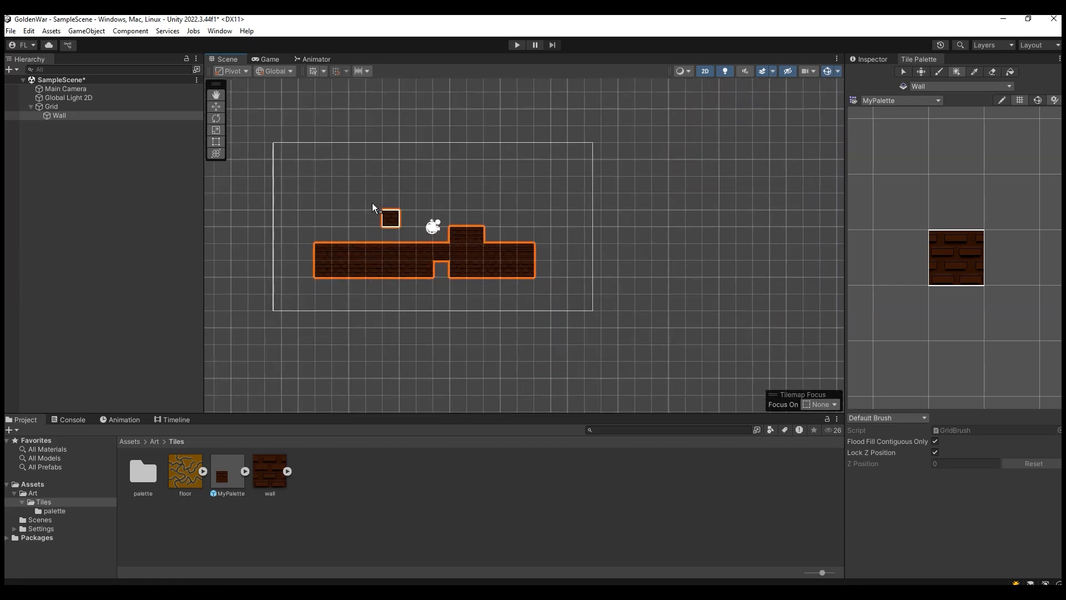
pyautogui.click(270, 59)
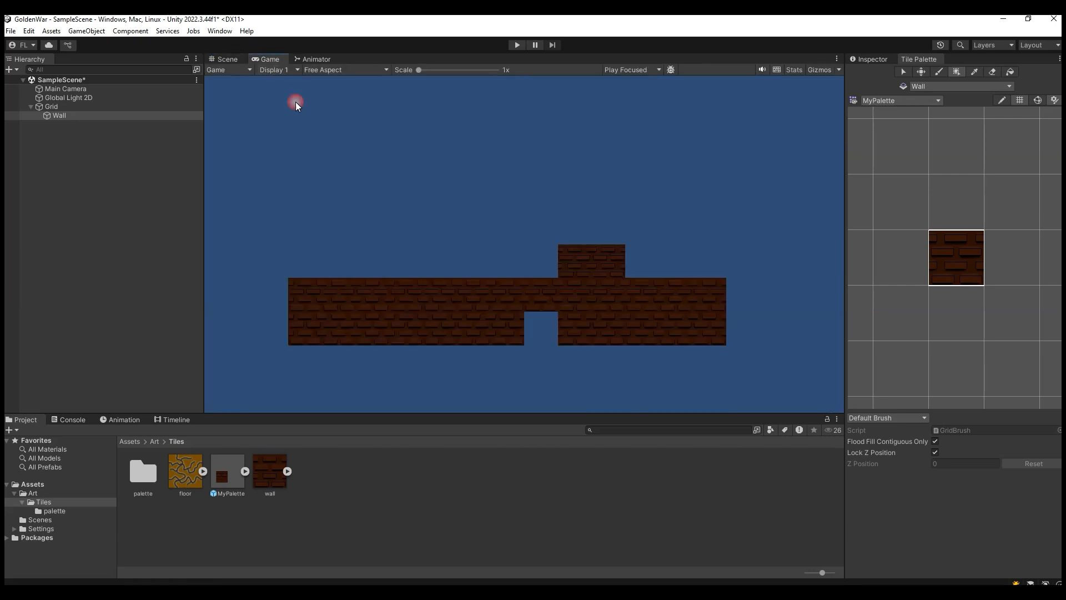
pyautogui.click(277, 70)
pyautogui.click(317, 70)
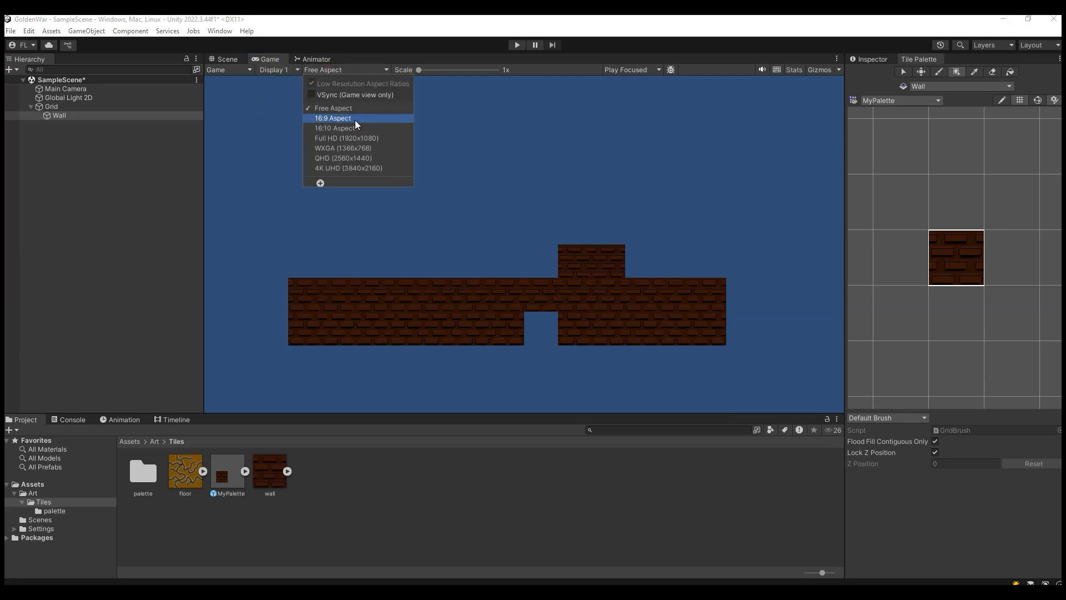
pyautogui.click(356, 138)
pyautogui.click(300, 116)
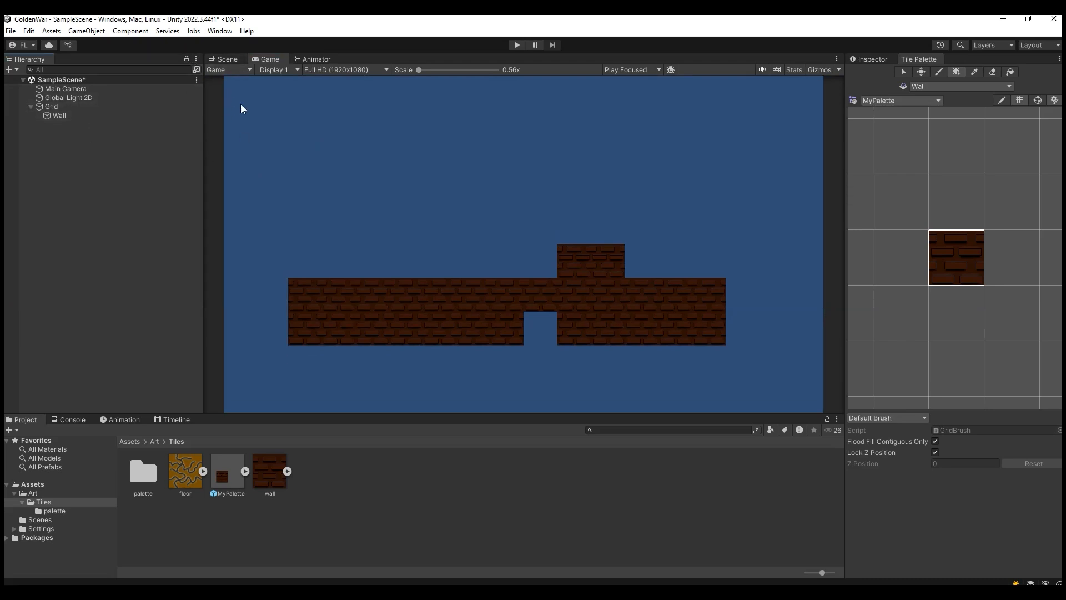
# Step: Fill a box of wall tiles about 24 by 12 cells over the existing platform on the Wall tilemap
pyautogui.click(225, 59)
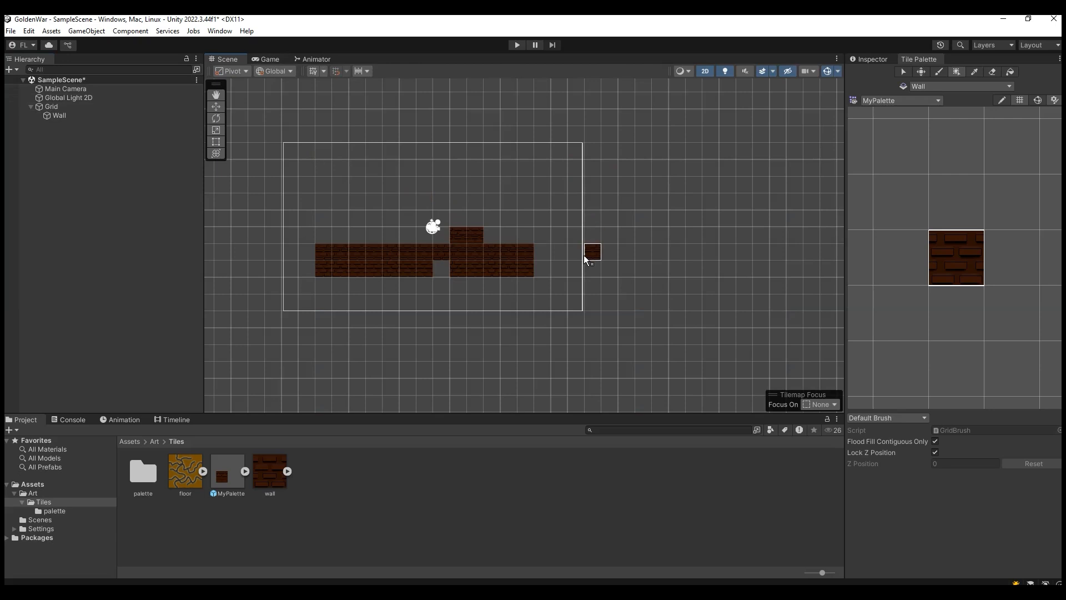
pyautogui.click(983, 178)
pyautogui.click(952, 69)
pyautogui.scroll(-3, 549, 271)
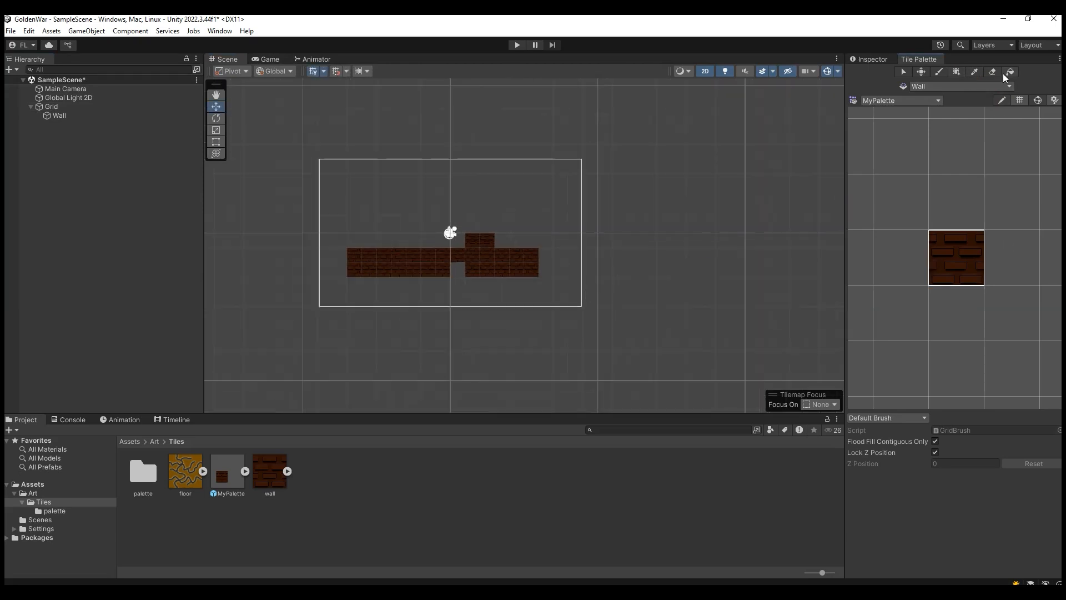
pyautogui.click(956, 75)
pyautogui.scroll(-2, 643, 309)
pyautogui.scroll(1, 643, 309)
pyautogui.moveTo(663, 349); pyautogui.dragTo(284, 111)
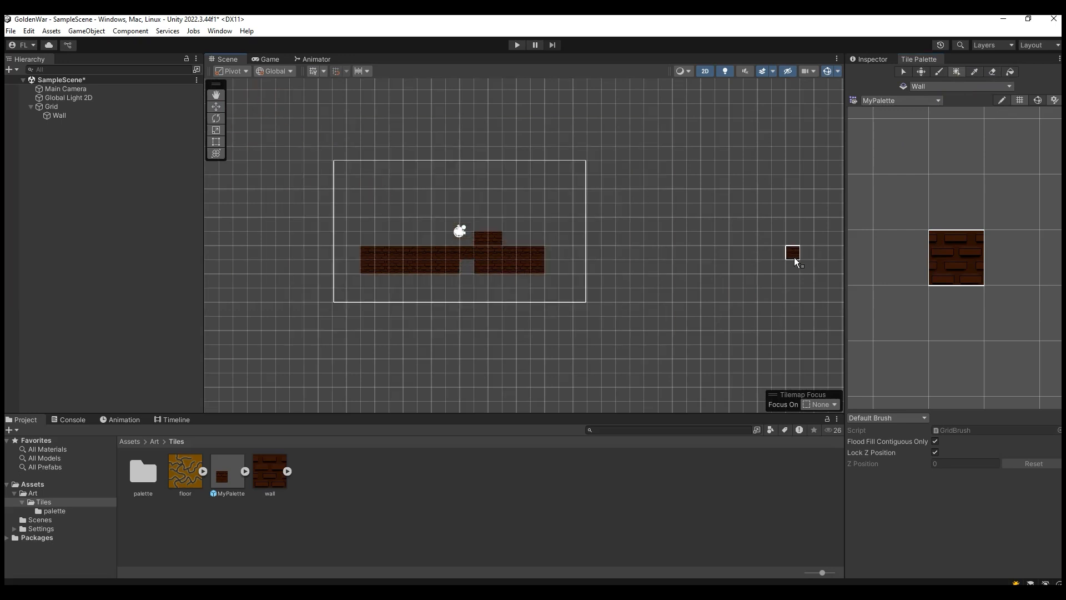
pyautogui.click(608, 337)
pyautogui.click(579, 310)
pyautogui.moveTo(636, 338); pyautogui.dragTo(318, 188)
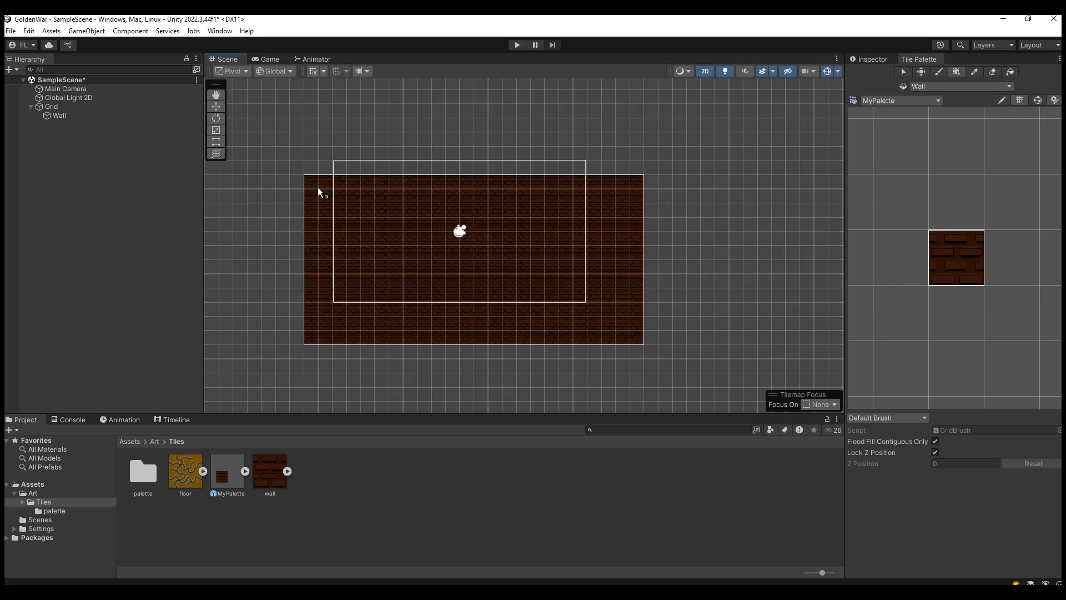
# Step: Extend the wall box upward and to both sides to about 28 by 16 cells, enclosing the whole camera frame
pyautogui.moveTo(296, 125); pyautogui.dragTo(638, 223)
pyautogui.moveTo(272, 130); pyautogui.dragTo(323, 338)
pyautogui.moveTo(648, 126); pyautogui.dragTo(655, 333)
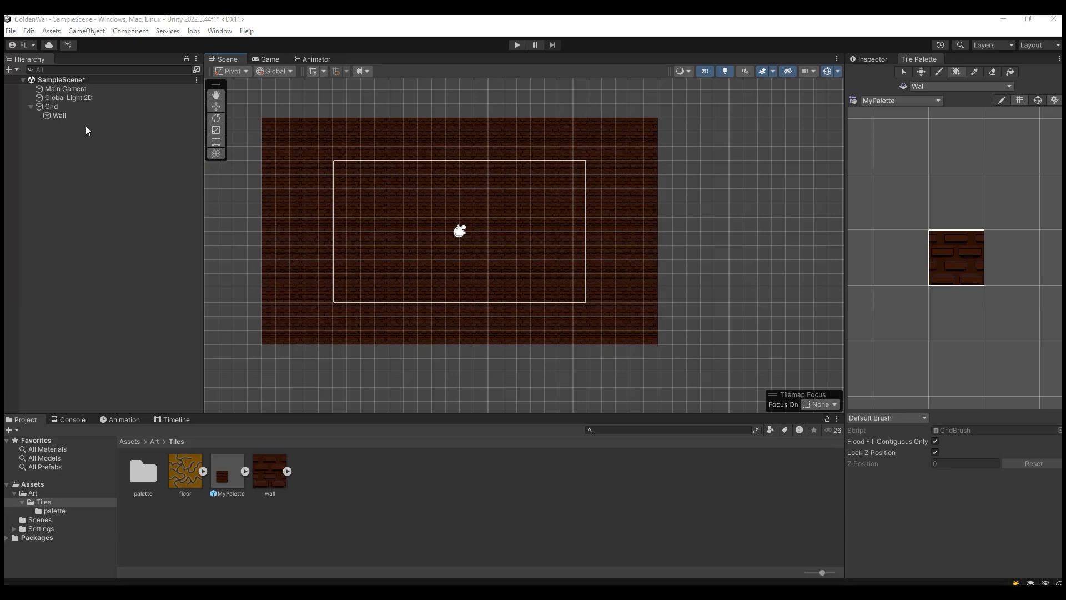
# Step: Create a sorting layer named BG and move it above the Default layer in the sorting order
pyautogui.click(62, 116)
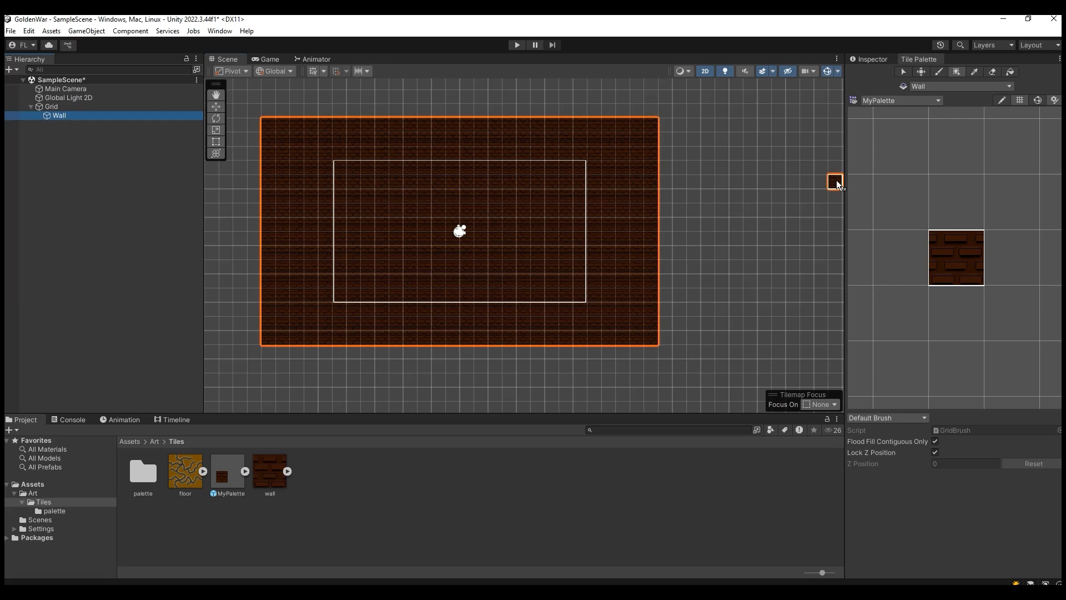
pyautogui.click(871, 59)
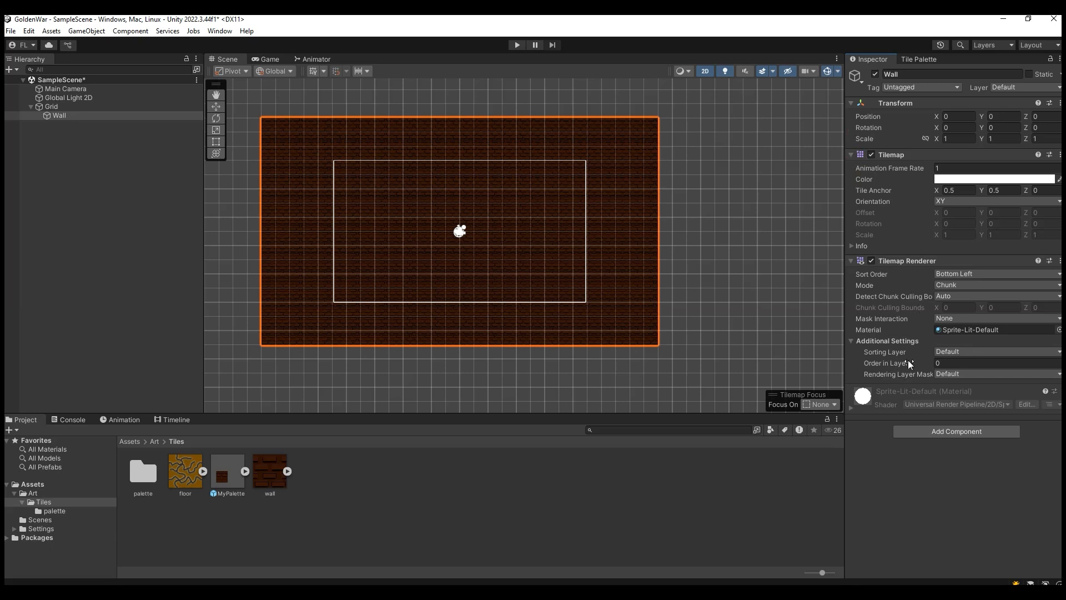
pyautogui.click(971, 351)
pyautogui.click(973, 379)
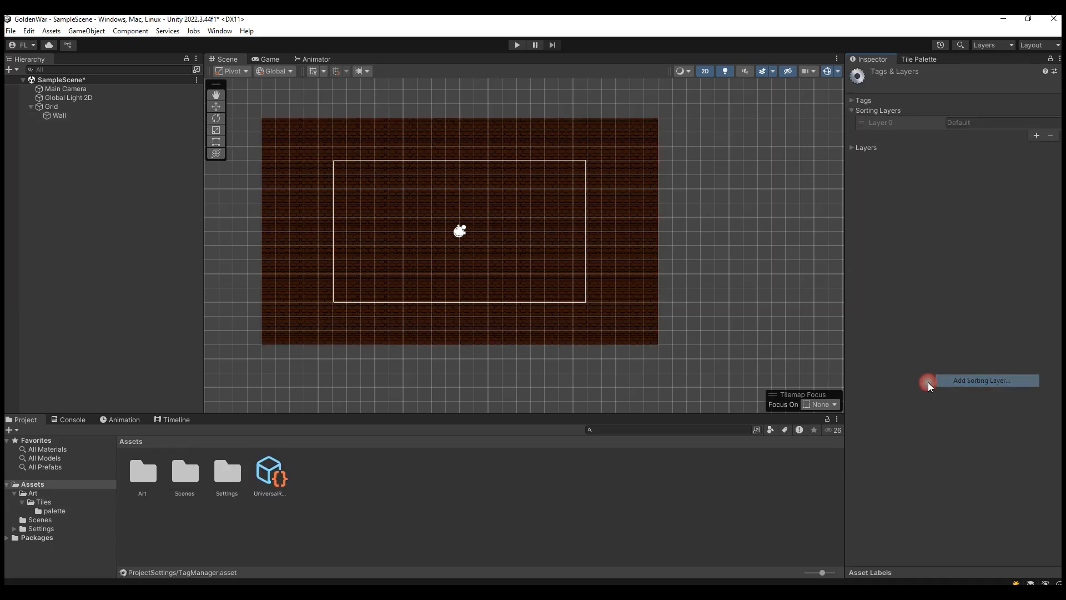
pyautogui.click(1036, 136)
pyautogui.click(1010, 138)
pyautogui.write('BG')
pyautogui.moveTo(891, 135); pyautogui.dragTo(892, 124)
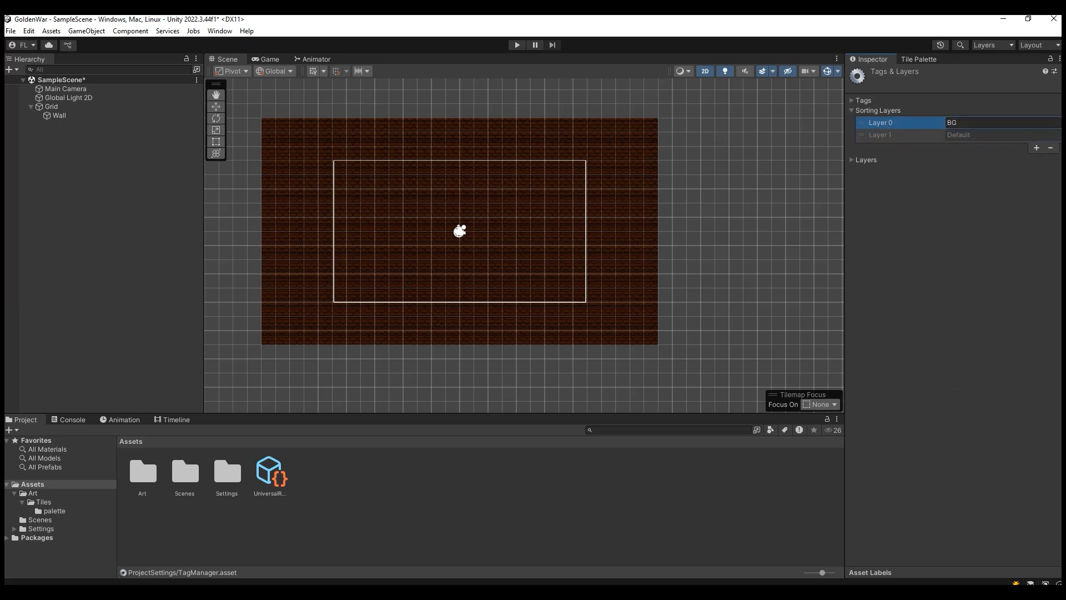
# Step: Assign the BG sorting layer to the Wall tilemap's renderer
pyautogui.click(123, 116)
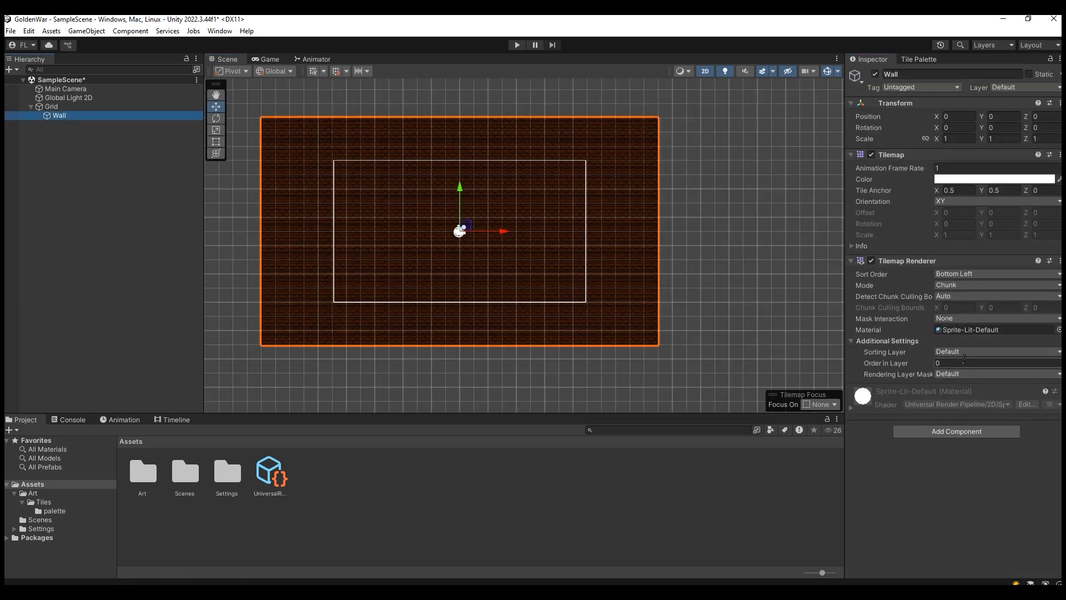
pyautogui.click(970, 352)
pyautogui.click(971, 365)
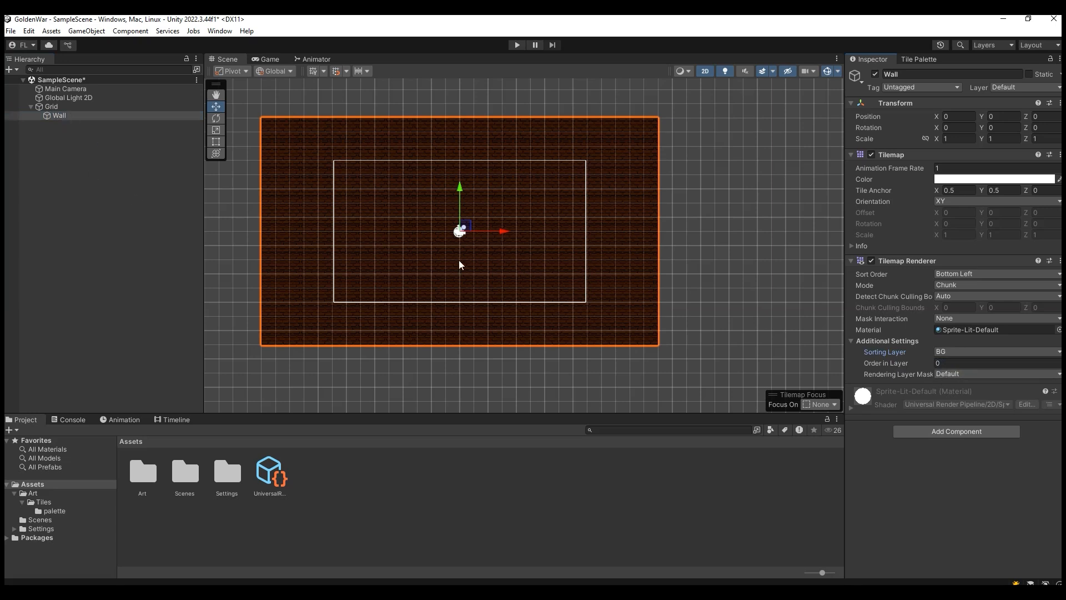
# Step: Add a rectangular tilemap named Platform under the Grid and check its sorting settings against Wall
pyautogui.rightClick(68, 107)
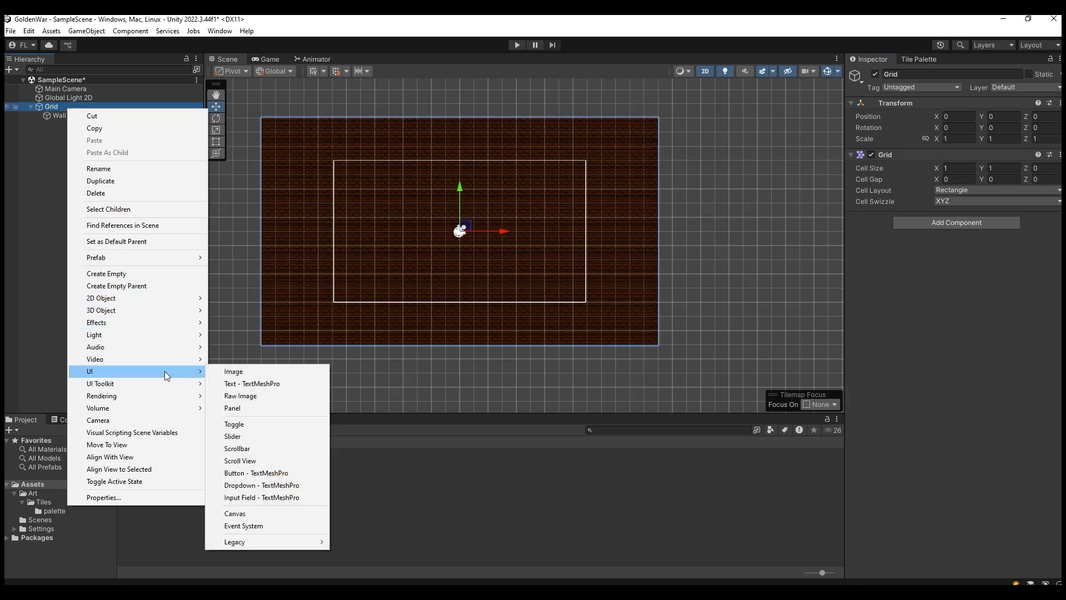
pyautogui.moveTo(271, 322)
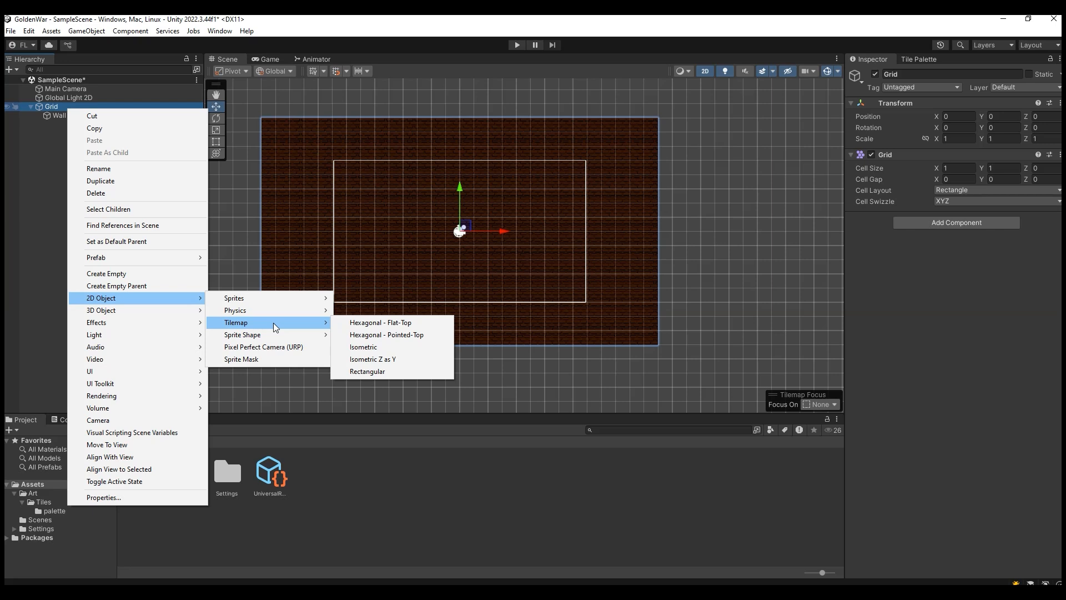
pyautogui.click(381, 373)
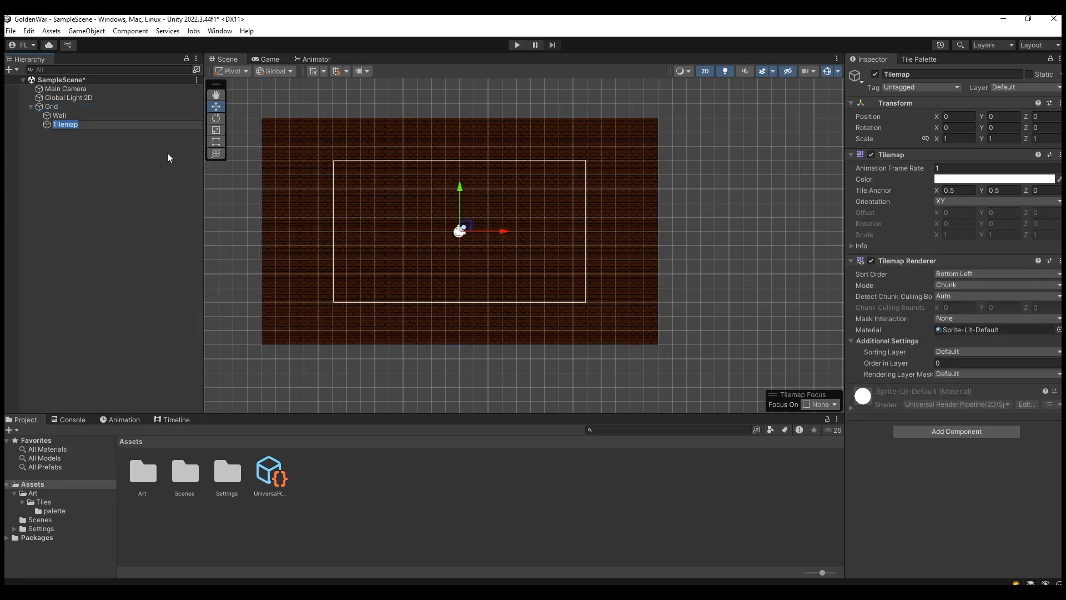
pyautogui.write('Platform')
pyautogui.click(85, 162)
pyautogui.click(86, 124)
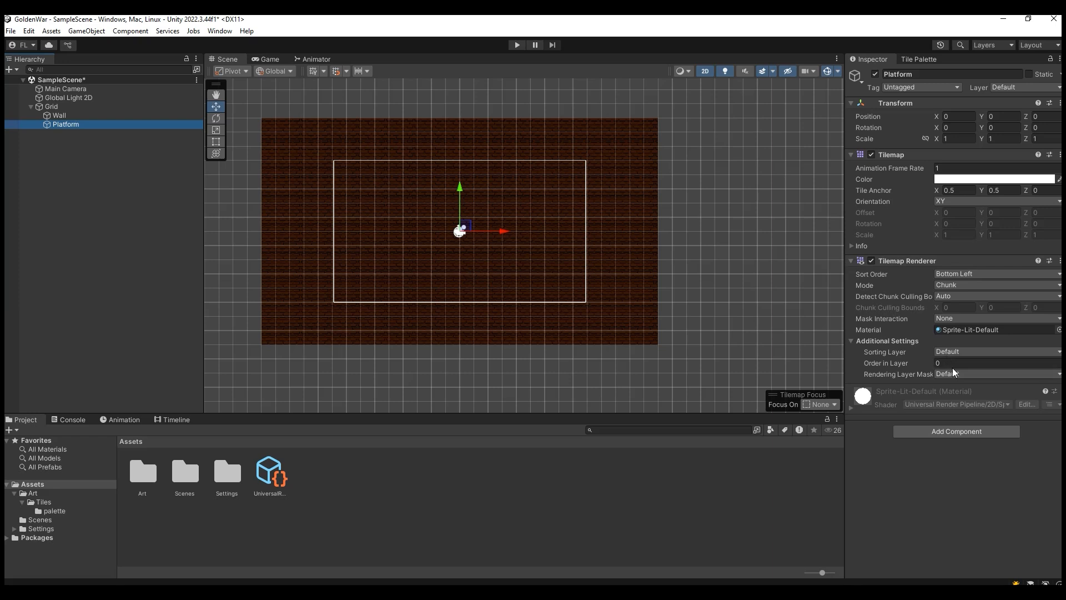
pyautogui.click(939, 364)
pyautogui.click(59, 115)
pyautogui.click(66, 124)
# Step: Add the floor sprite to MyPalette above the wall tile, saving it as floor.asset, and pick it for painting
pyautogui.click(918, 59)
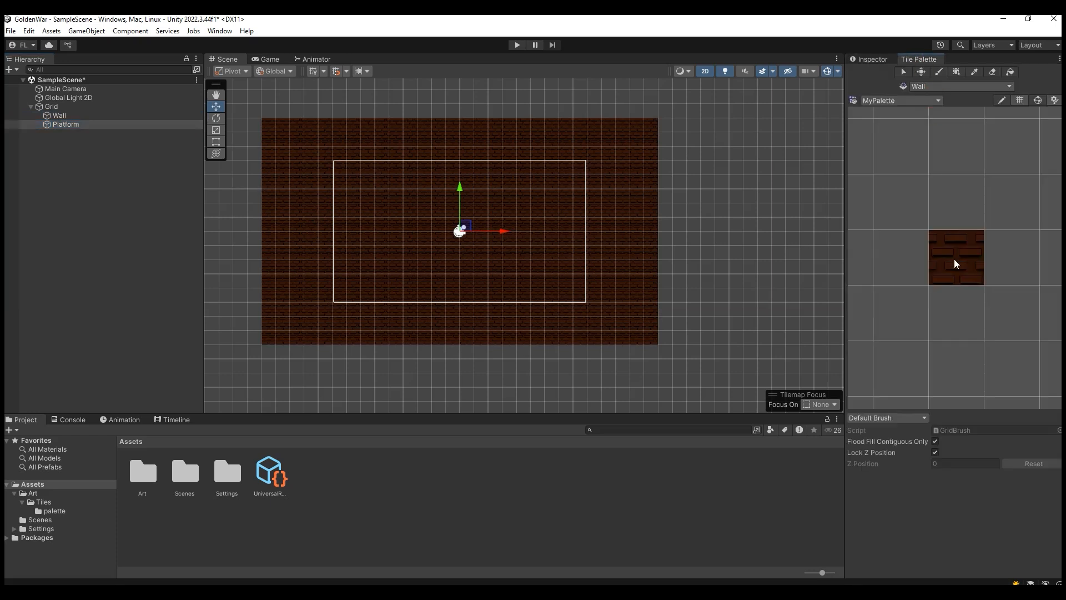
pyautogui.doubleClick(143, 481)
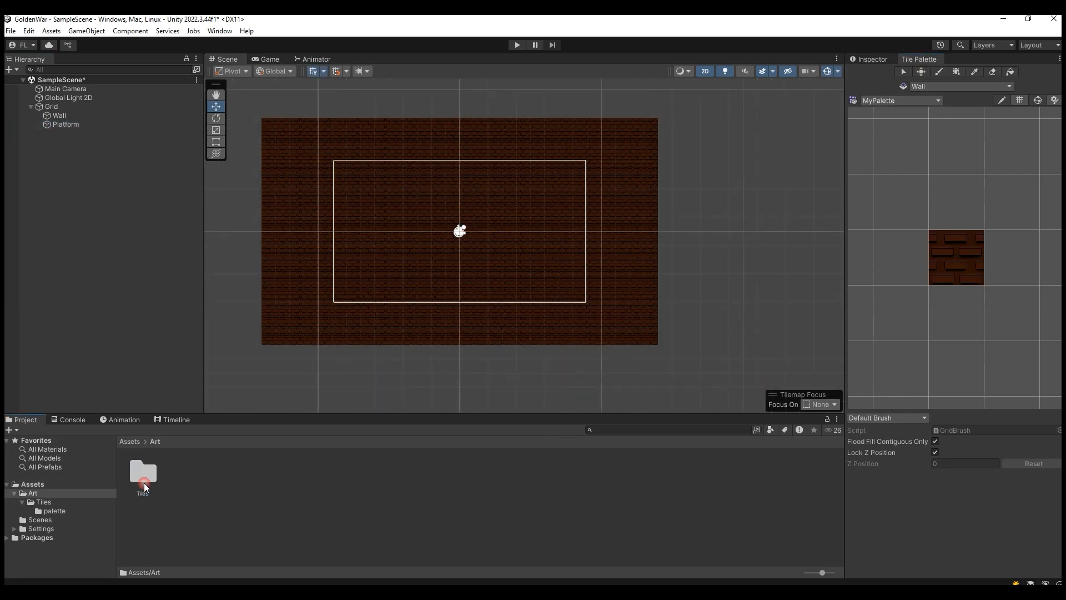
pyautogui.doubleClick(154, 476)
pyautogui.moveTo(185, 475); pyautogui.dragTo(934, 196)
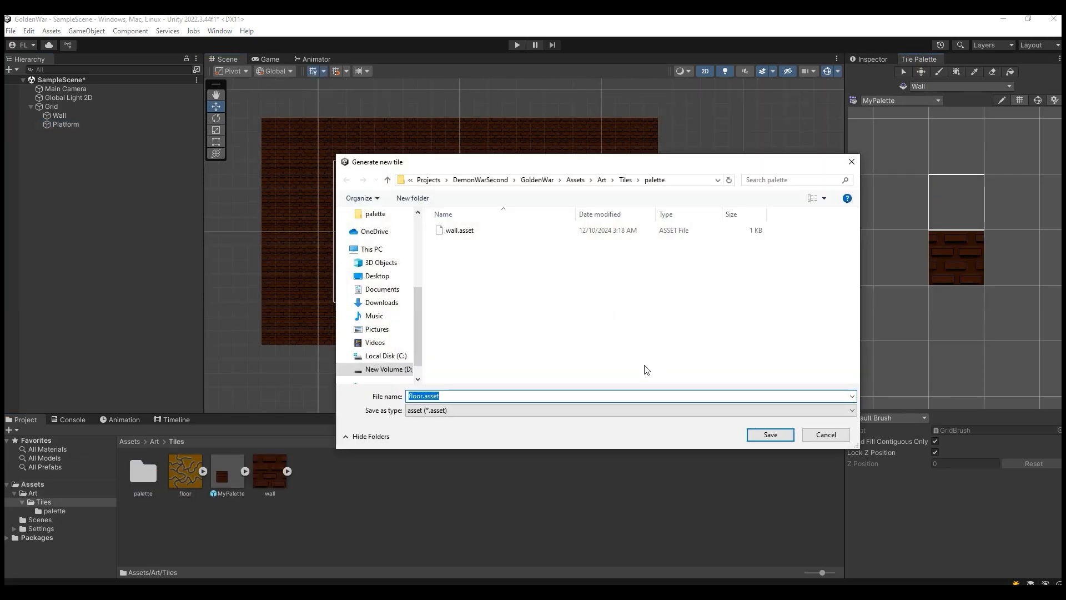
pyautogui.click(765, 440)
pyautogui.click(960, 209)
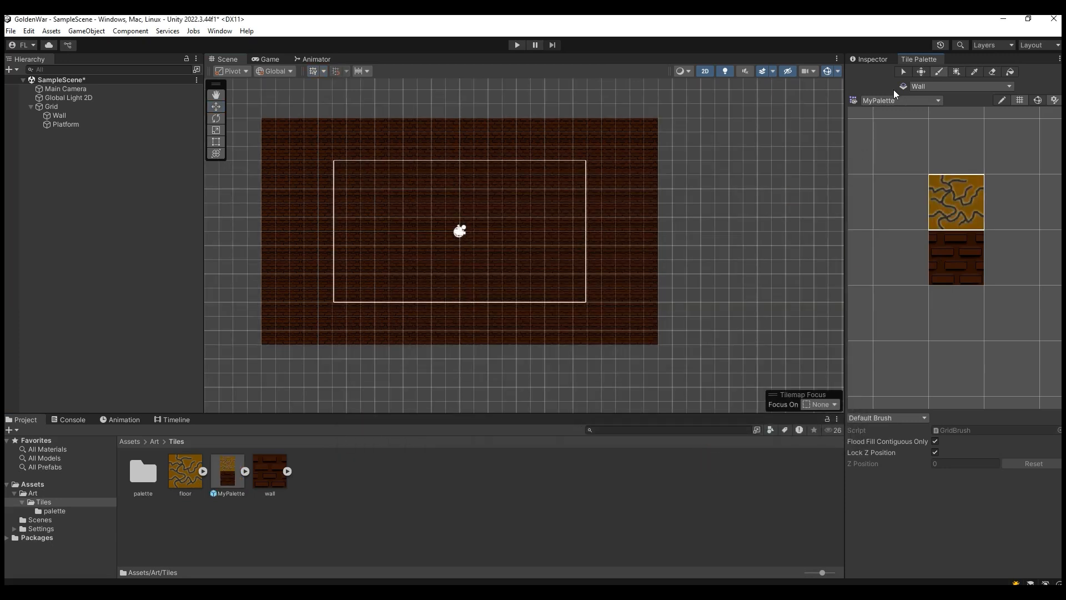
# Step: Paint a stepped floor-tile platform about 16 cells wide and 3 high on the Platform tilemap and check it in the game preview
pyautogui.click(923, 86)
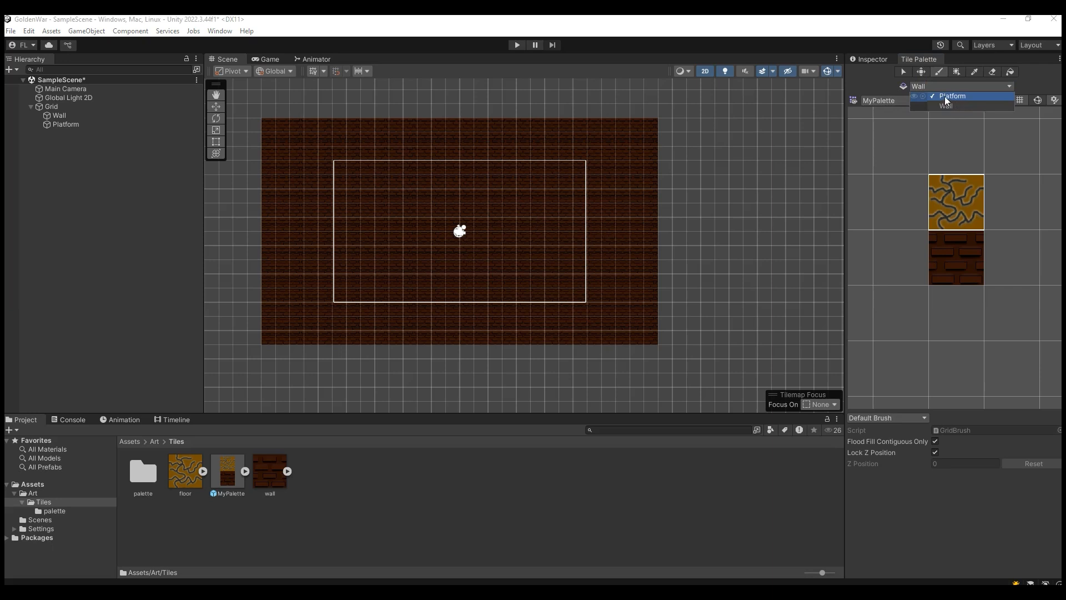
pyautogui.click(856, 143)
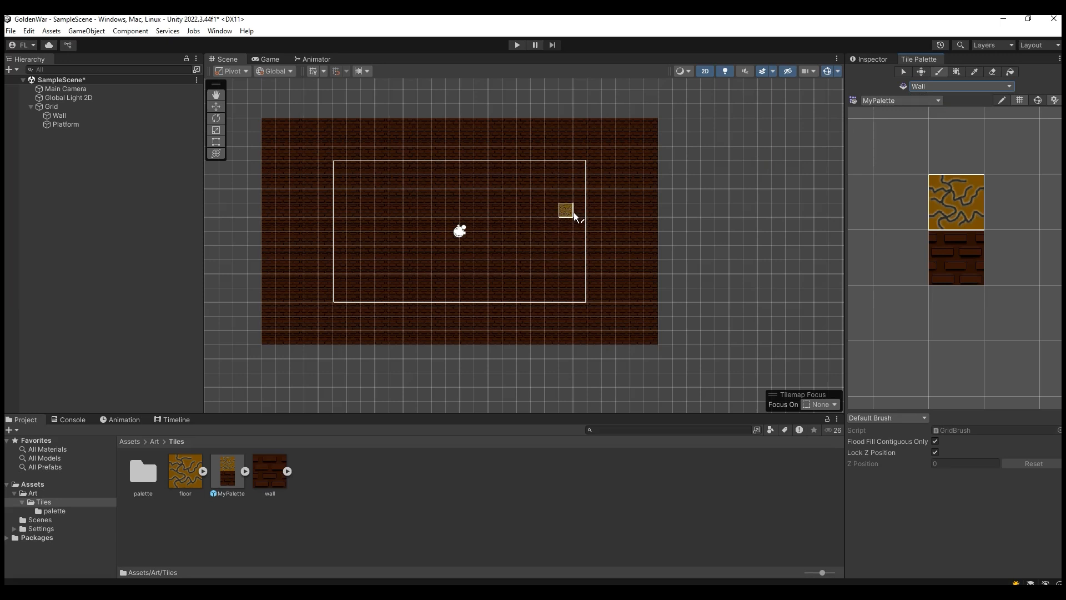
pyautogui.click(947, 88)
pyautogui.click(954, 98)
pyautogui.moveTo(358, 256); pyautogui.dragTo(424, 267)
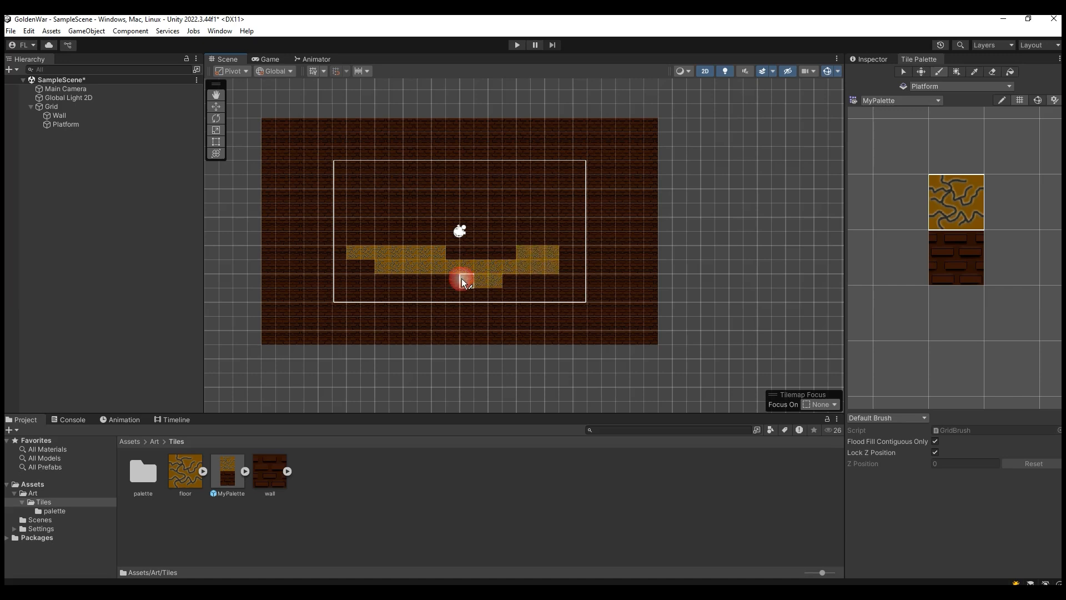
pyautogui.moveTo(423, 280); pyautogui.dragTo(397, 281)
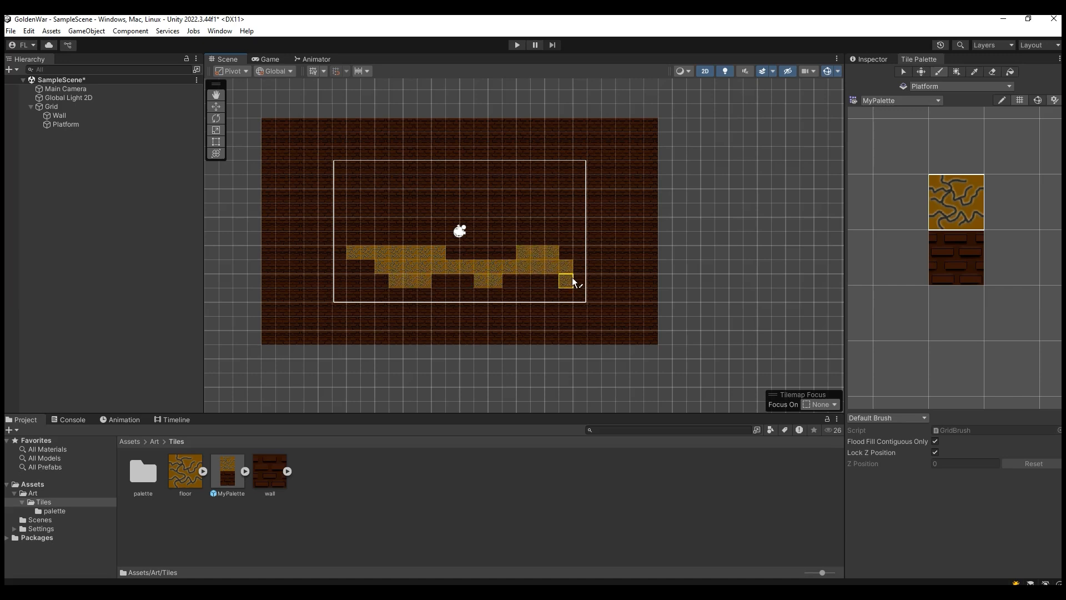
pyautogui.click(554, 279)
pyautogui.click(270, 60)
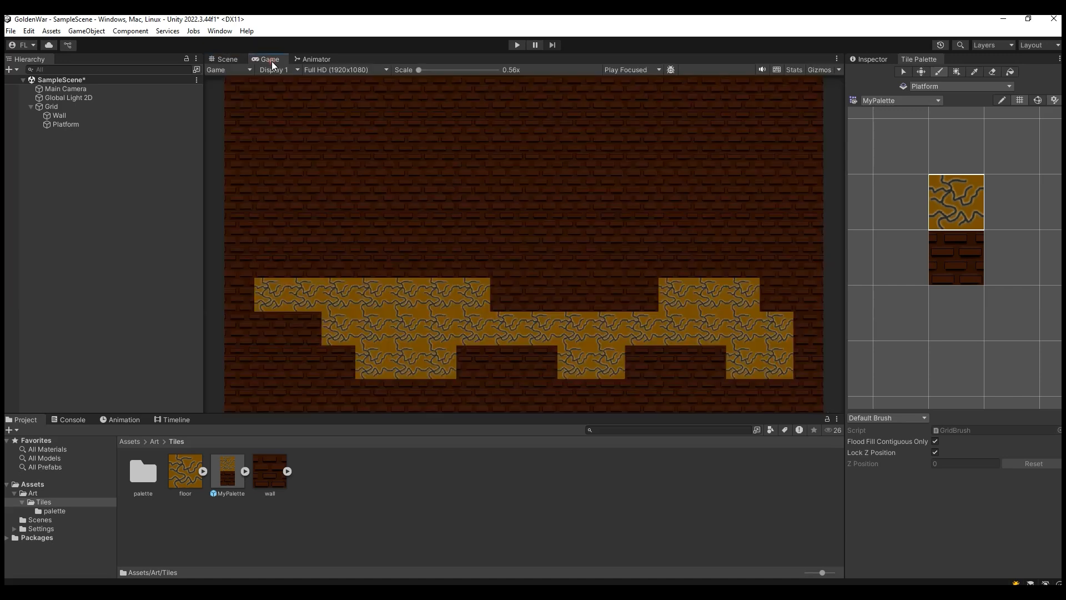
pyautogui.click(227, 59)
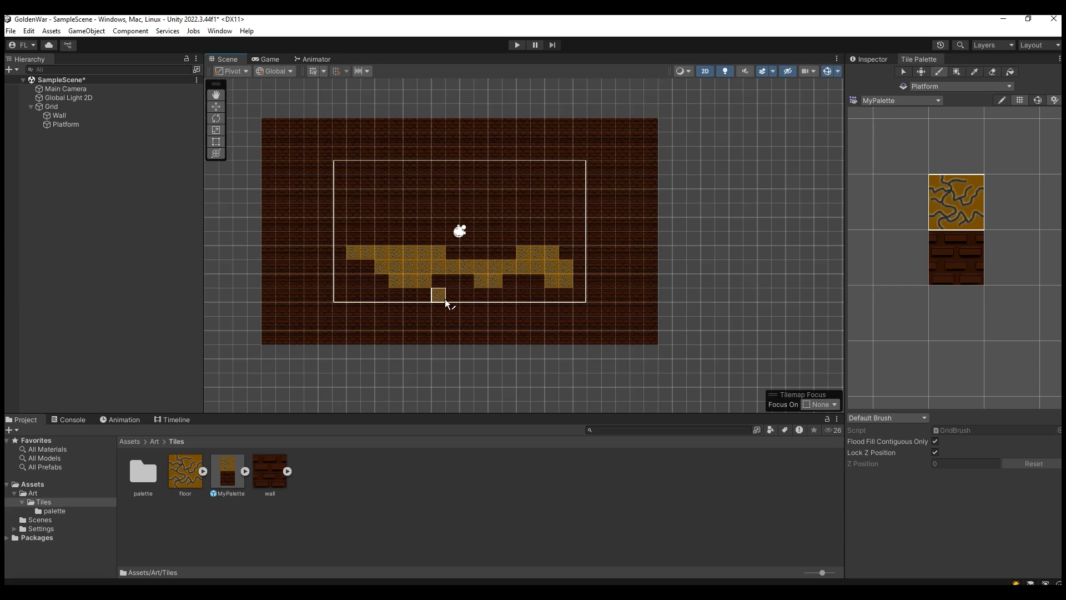
# Step: Collapse the Grid's children and add a 2D Square sprite at the scene's root level
pyautogui.click(31, 106)
pyautogui.rightClick(63, 152)
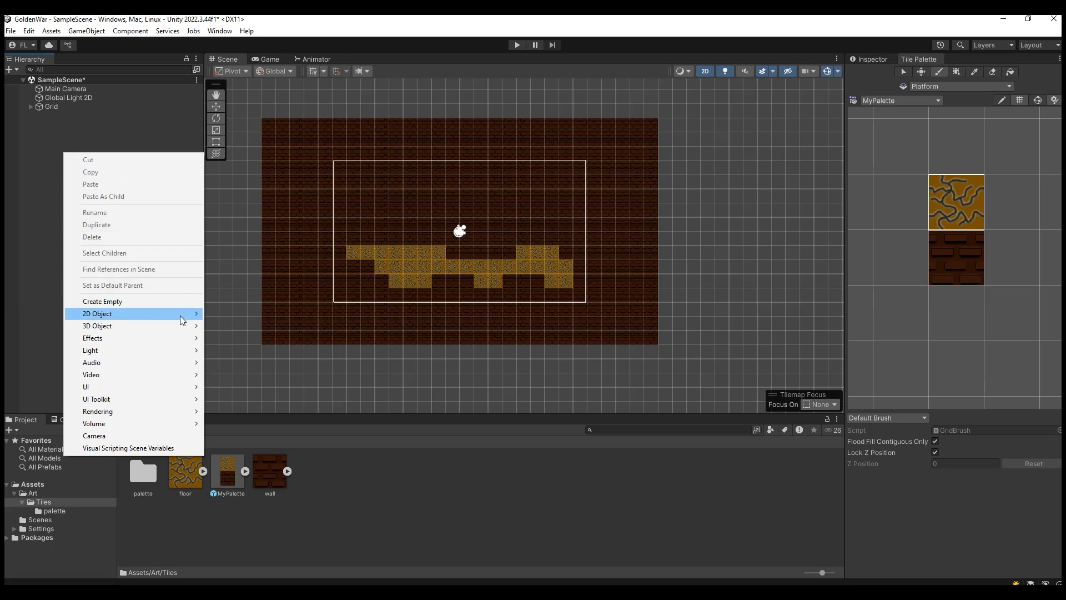
pyautogui.moveTo(184, 314)
pyautogui.moveTo(238, 314)
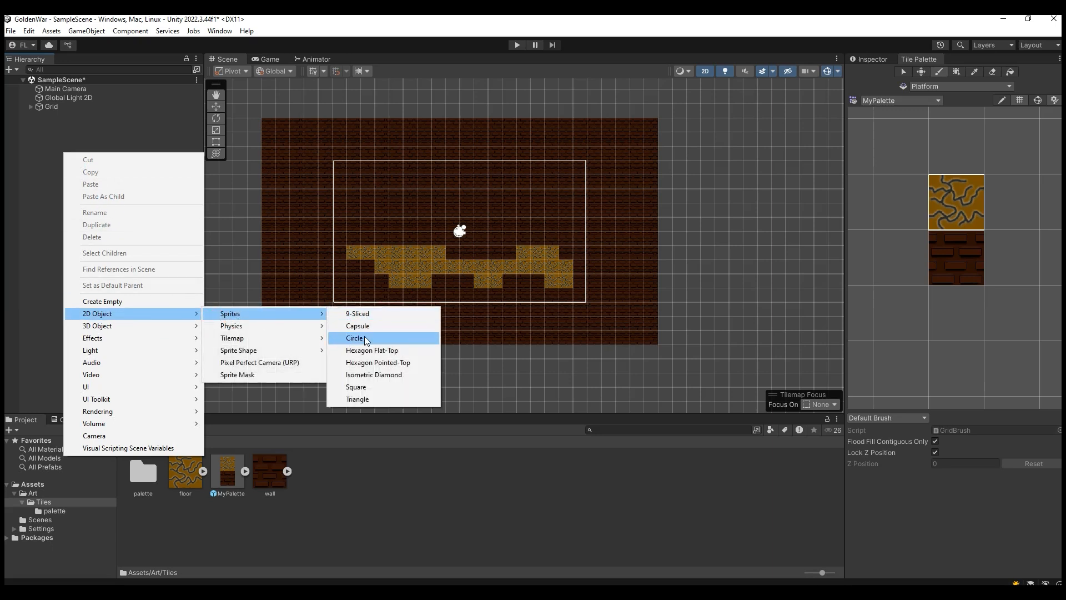
pyautogui.click(378, 391)
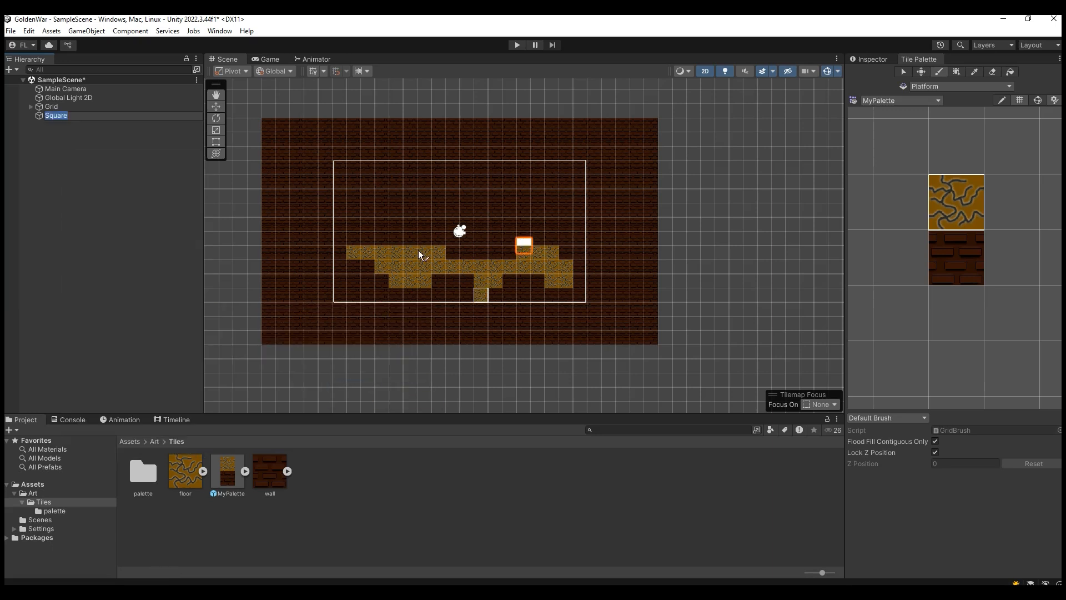
# Step: Move the square above the platform's upper-left part, to about X -3.92, Y -0.1, and add a Box Collider 2D to it
pyautogui.click(216, 106)
pyautogui.moveTo(562, 242); pyautogui.dragTo(403, 188)
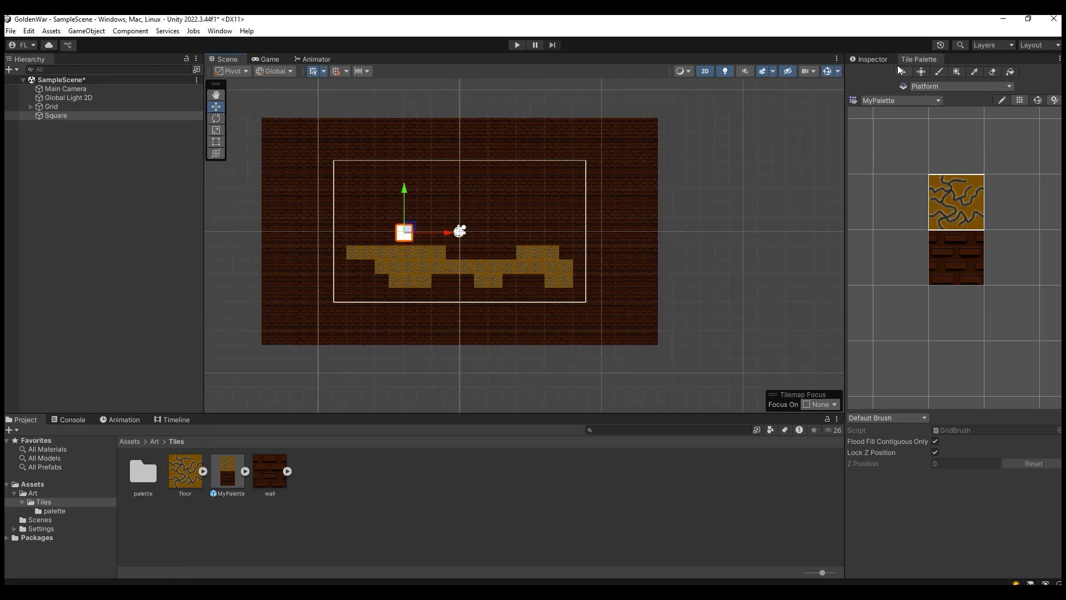
pyautogui.click(870, 59)
pyautogui.click(954, 335)
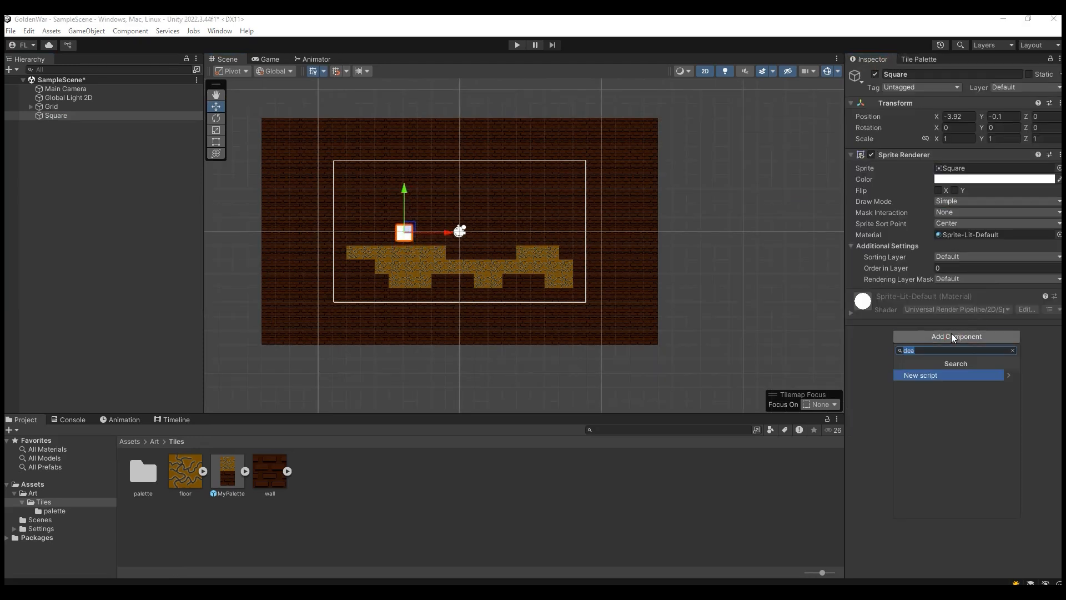
pyautogui.write('box')
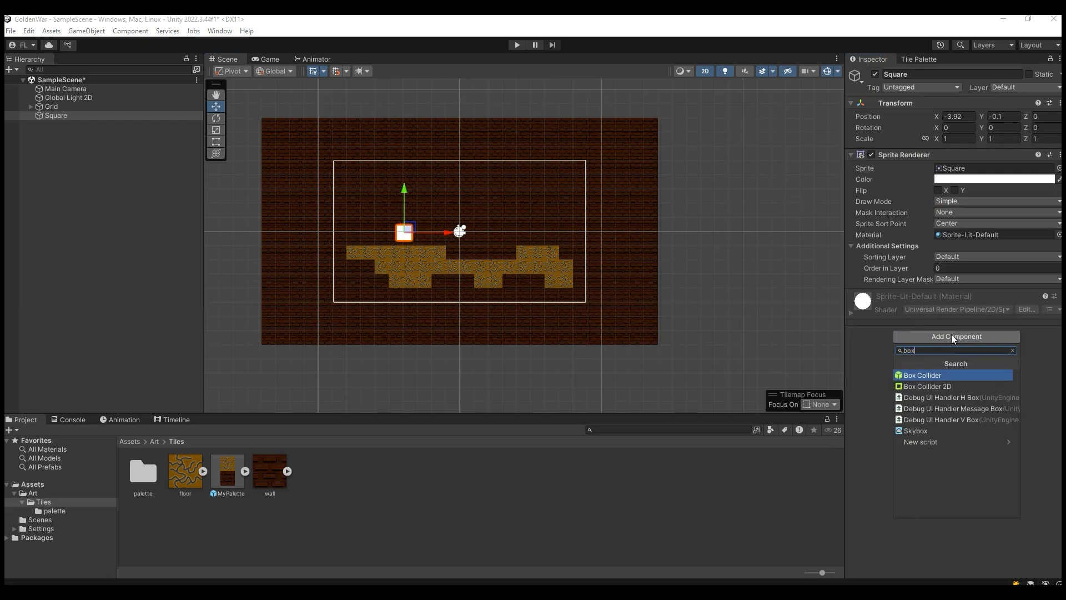
pyautogui.click(950, 385)
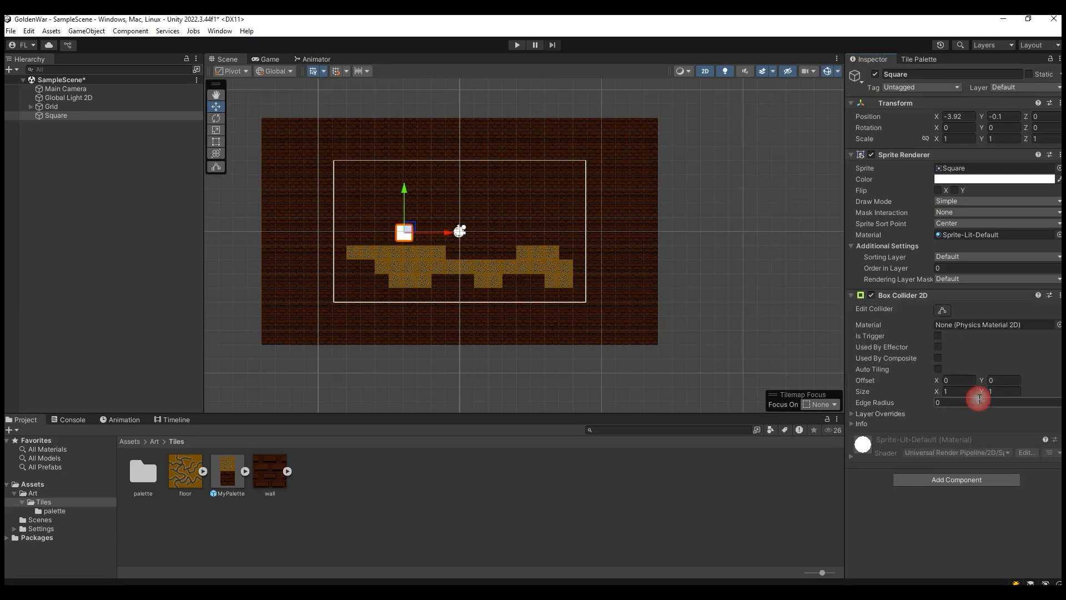
# Step: Add a Rigidbody 2D component to the square and test how it falls in play mode
pyautogui.click(937, 479)
pyautogui.write('rig')
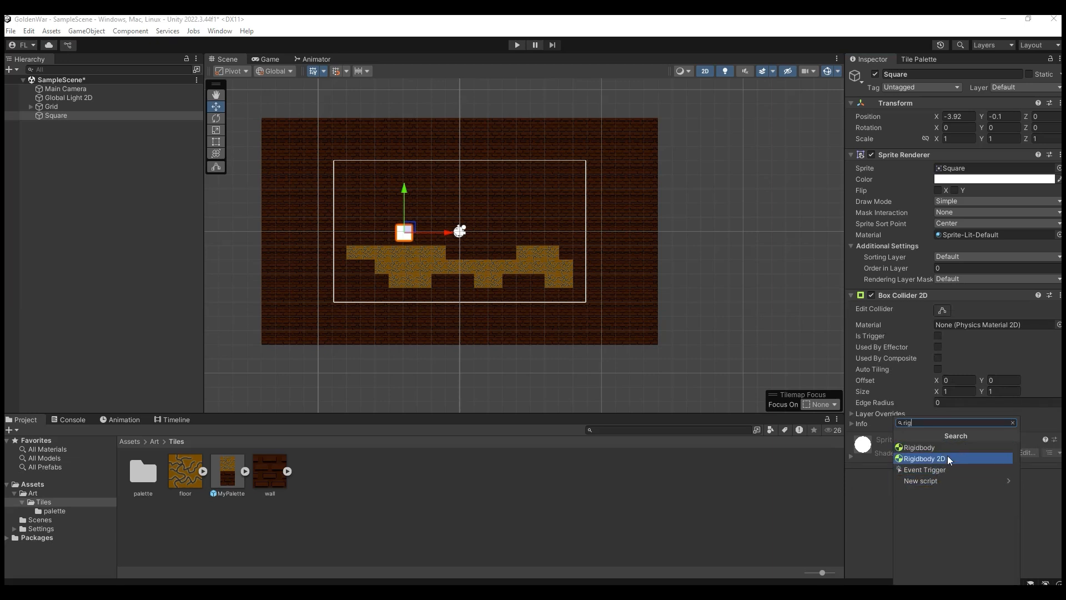
pyautogui.click(947, 459)
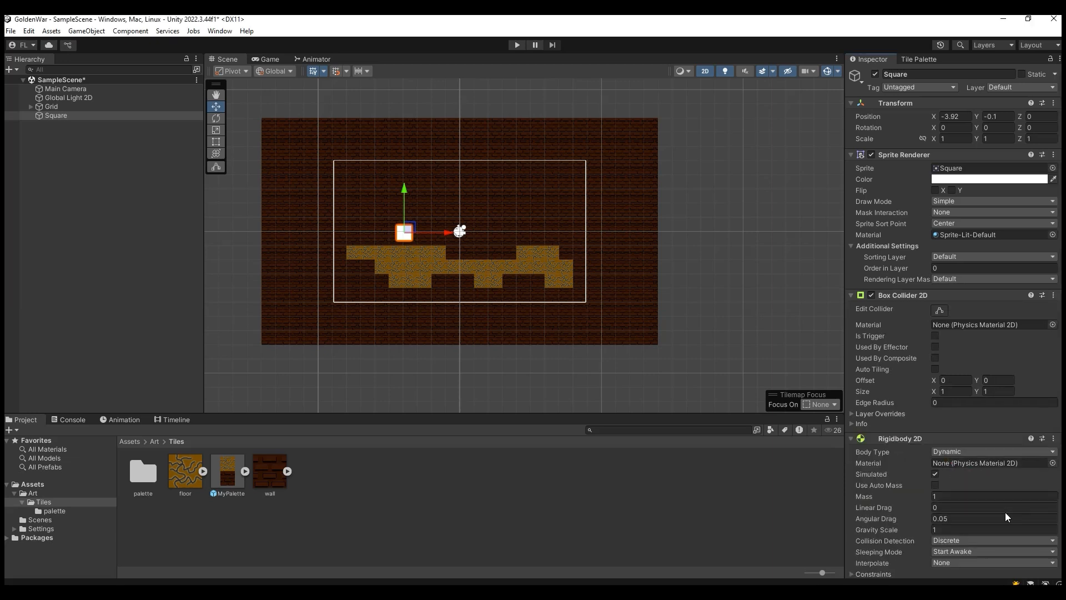
pyautogui.scroll(-3, 954, 502)
pyautogui.scroll(4, 370, 214)
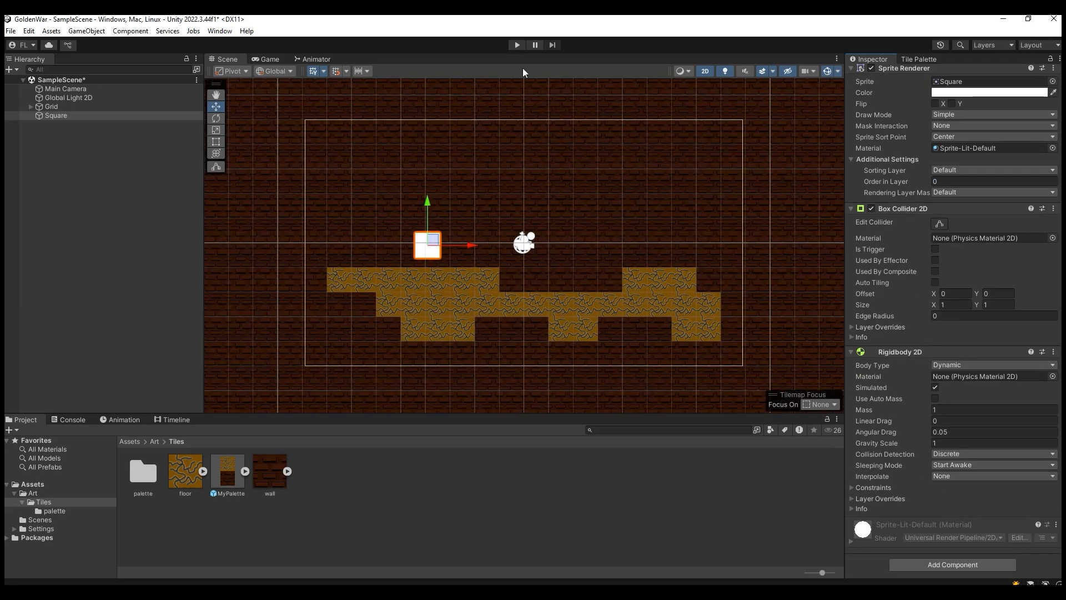
pyautogui.click(516, 45)
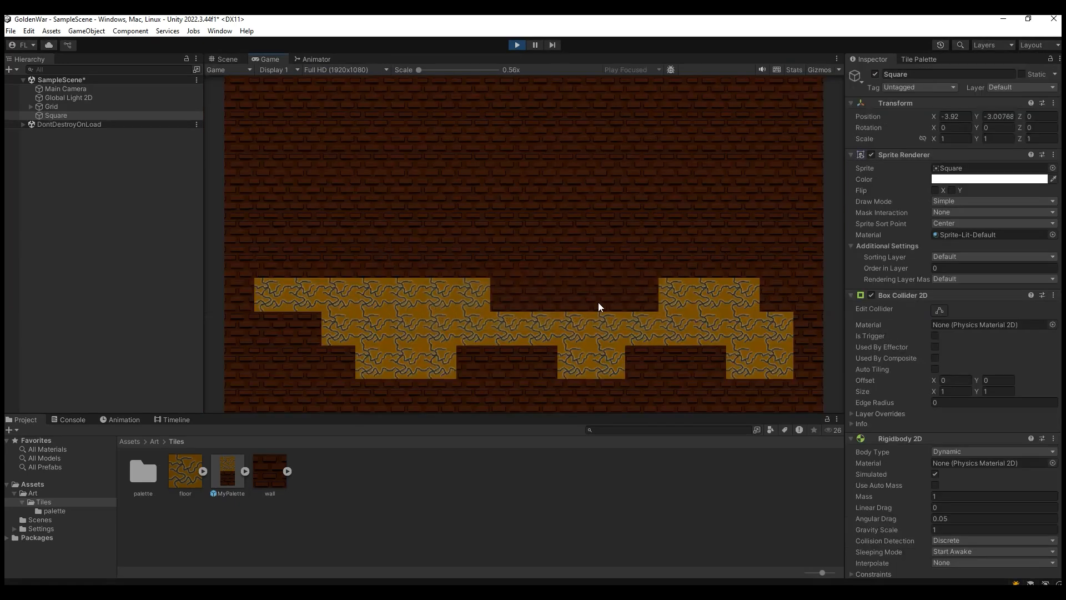
pyautogui.click(516, 45)
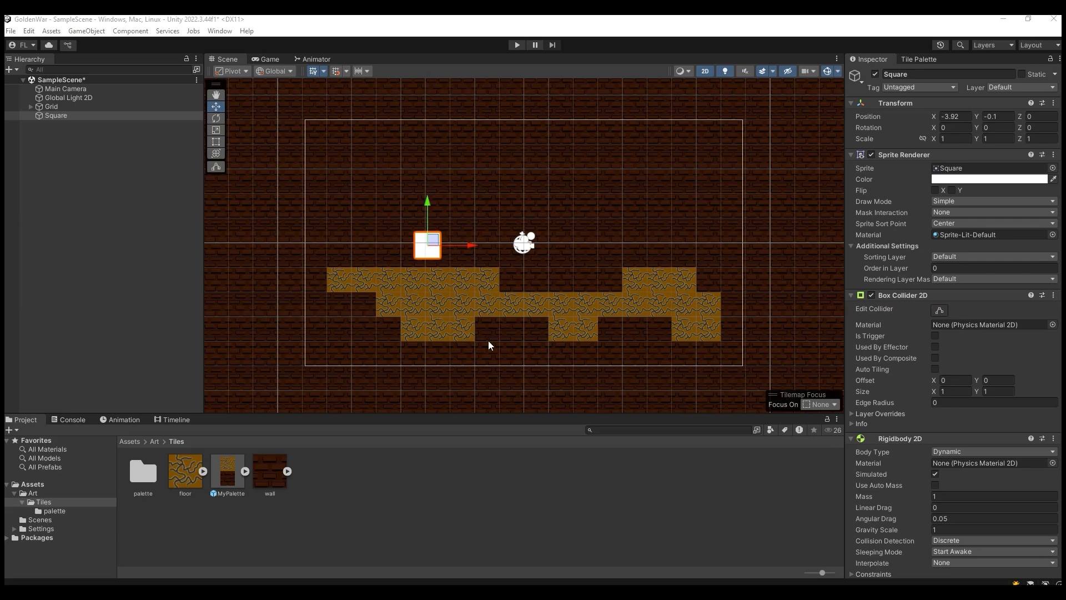
# Step: Add a Tilemap Collider 2D component to the Platform tilemap and check the tile outlines
pyautogui.click(77, 109)
pyautogui.click(78, 114)
pyautogui.click(81, 109)
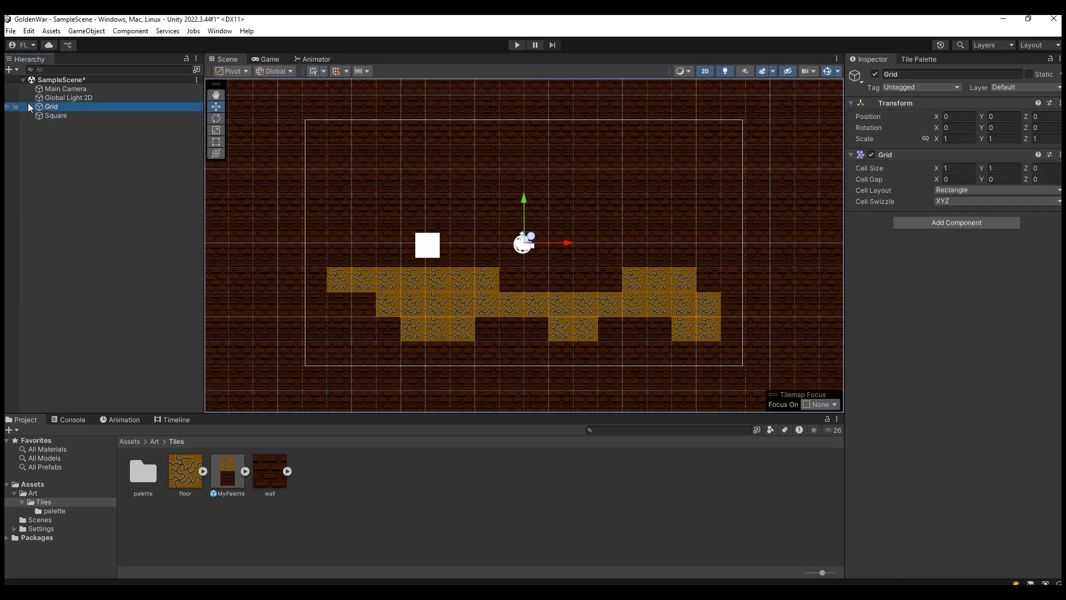
pyautogui.click(31, 107)
pyautogui.click(91, 125)
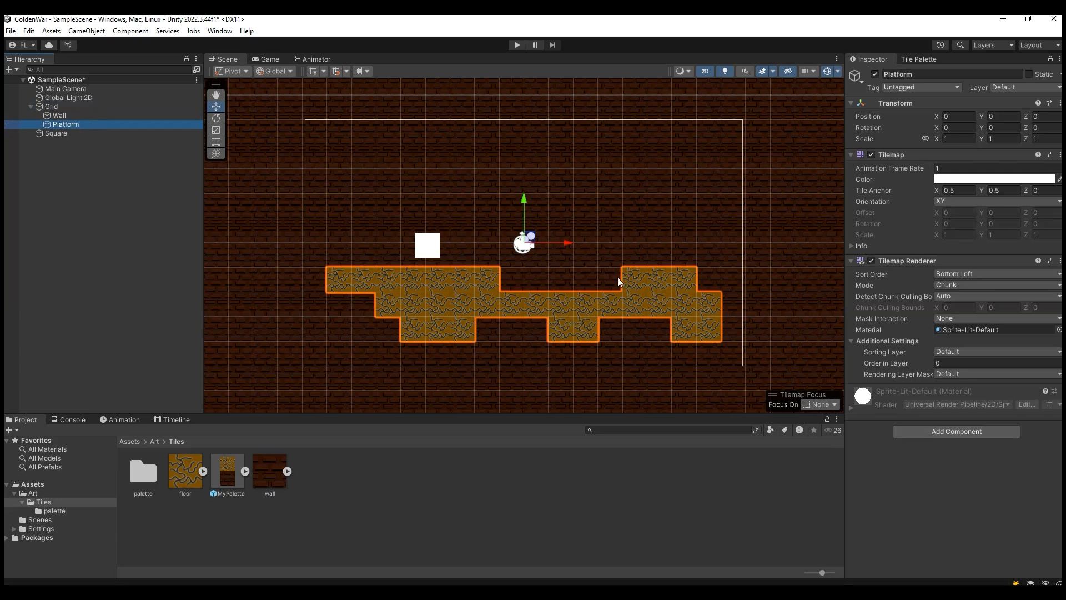
pyautogui.click(918, 431)
pyautogui.write('rig')
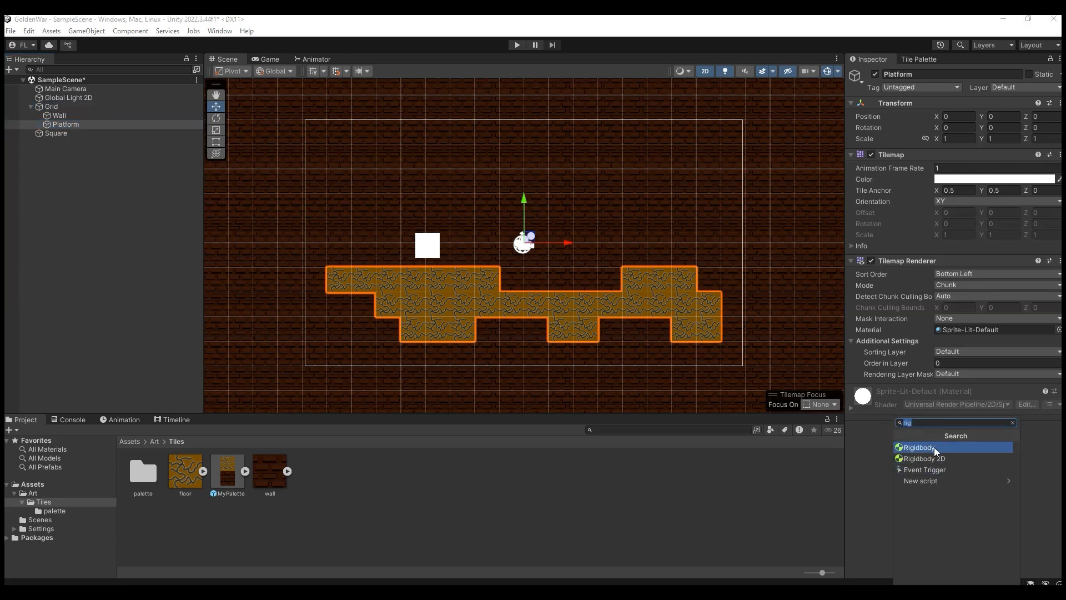
pyautogui.write('til')
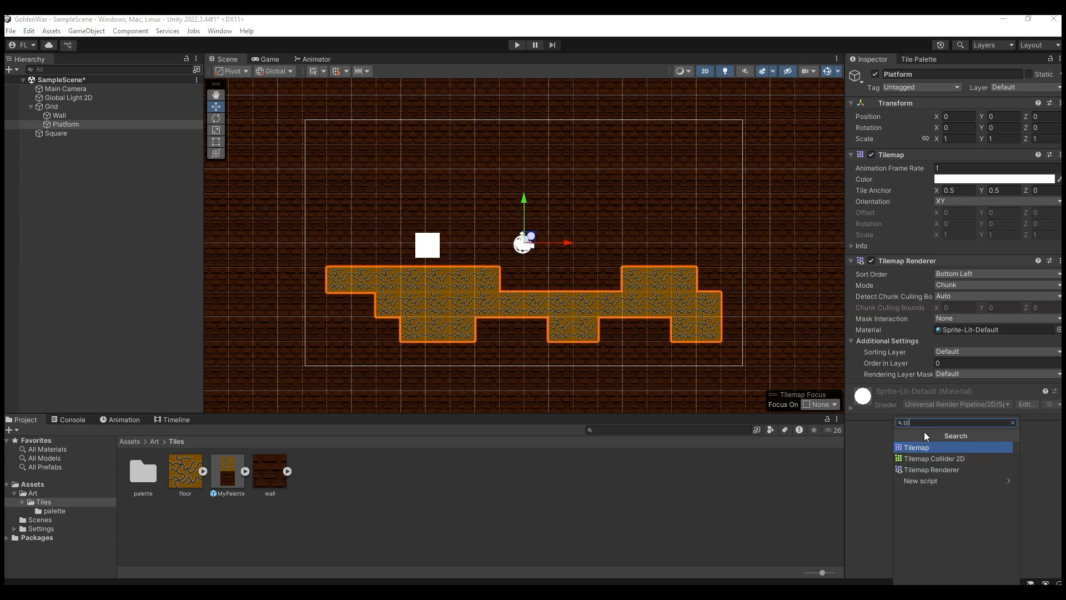
pyautogui.click(936, 458)
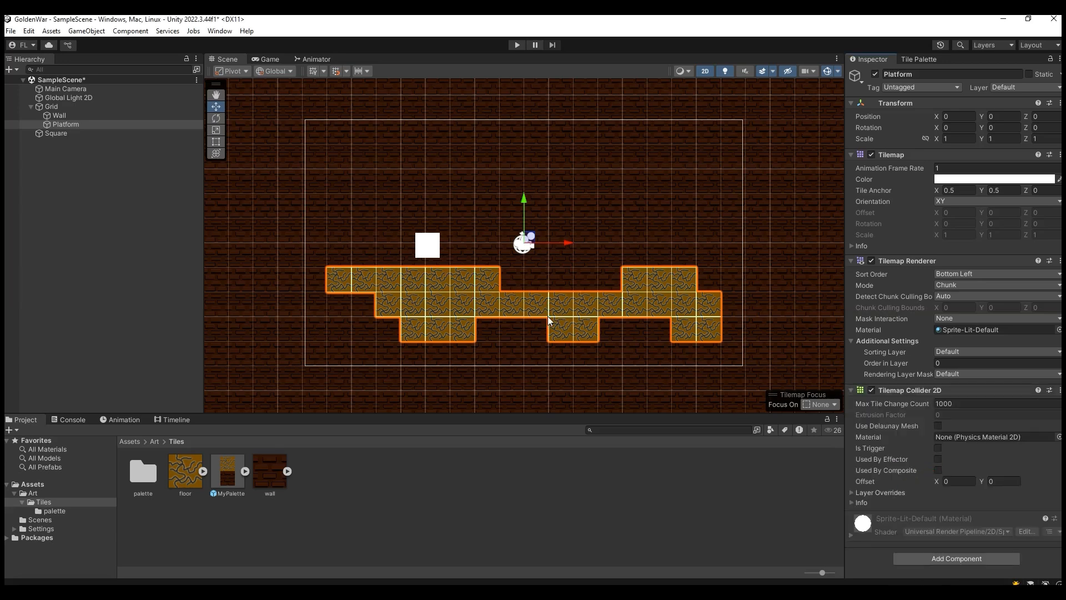
pyautogui.scroll(3, 547, 319)
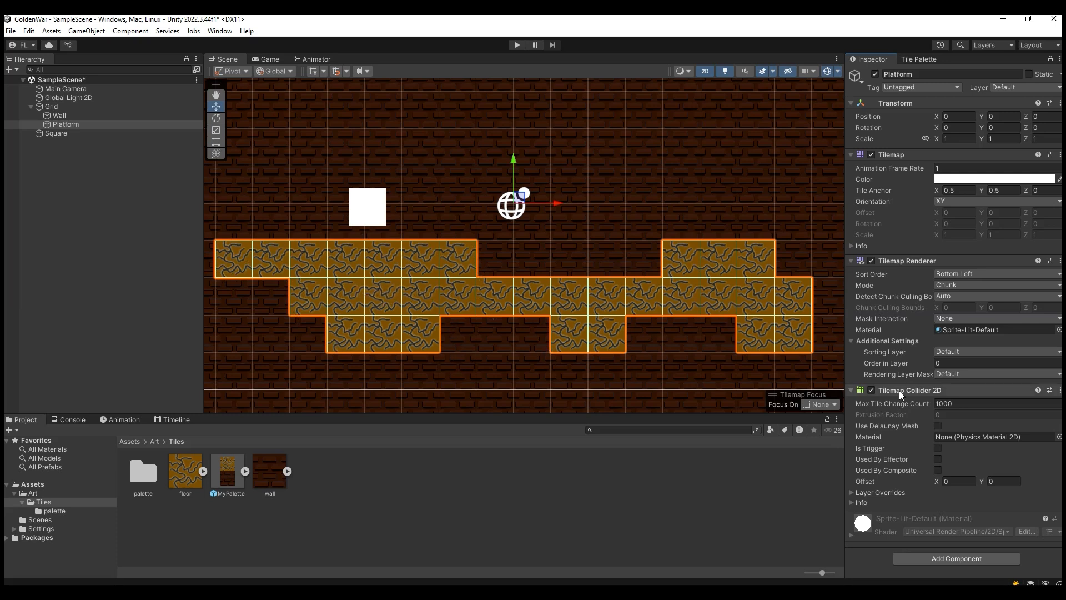
# Step: Add a Composite Collider 2D to Platform and set its Rigidbody 2D body type to Static
pyautogui.click(930, 557)
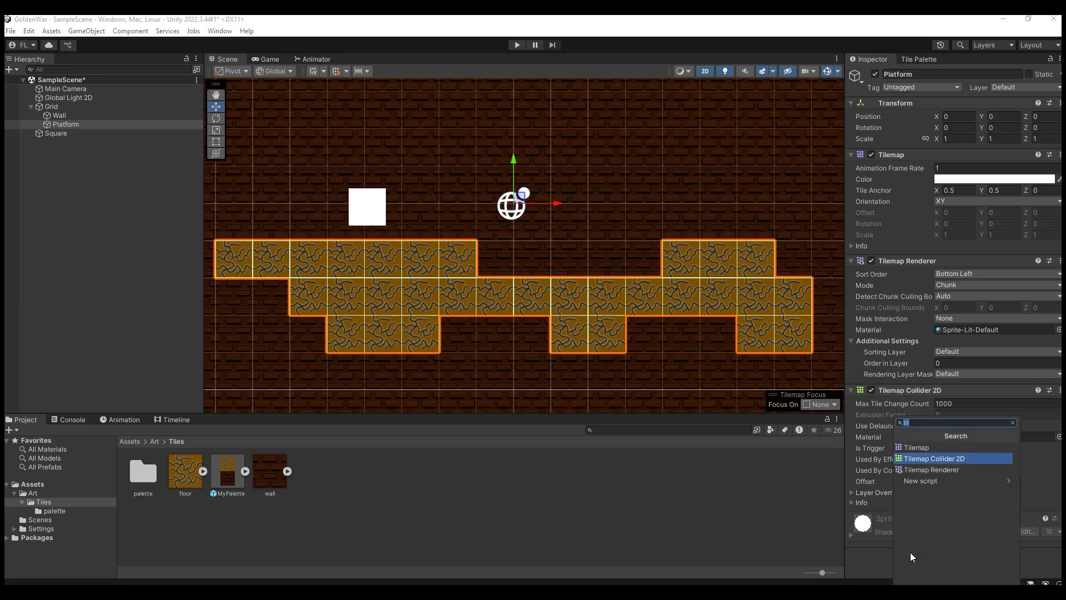
pyautogui.write('com')
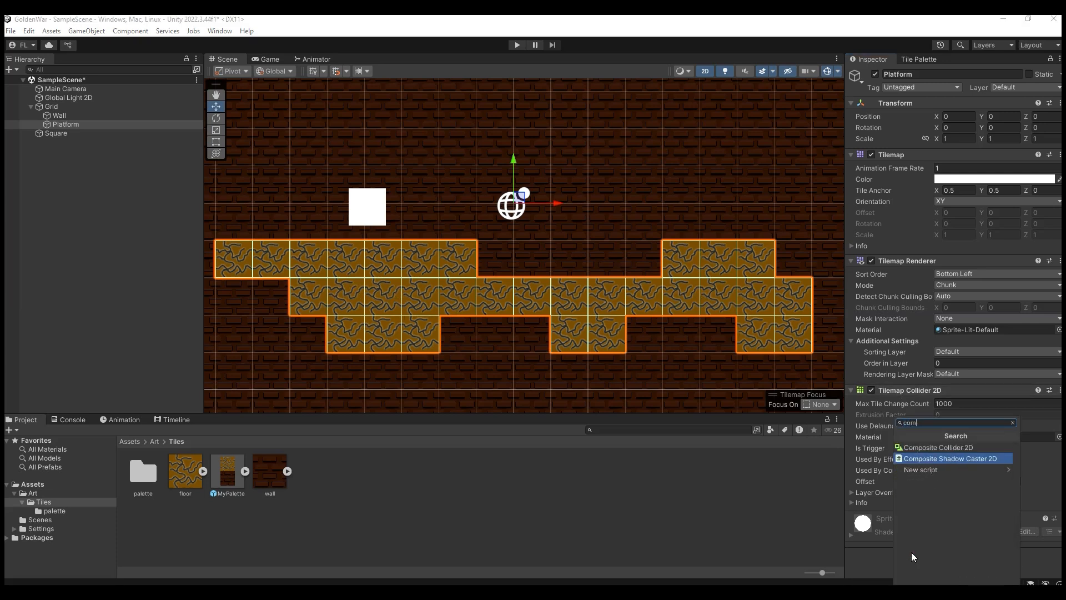
pyautogui.click(926, 450)
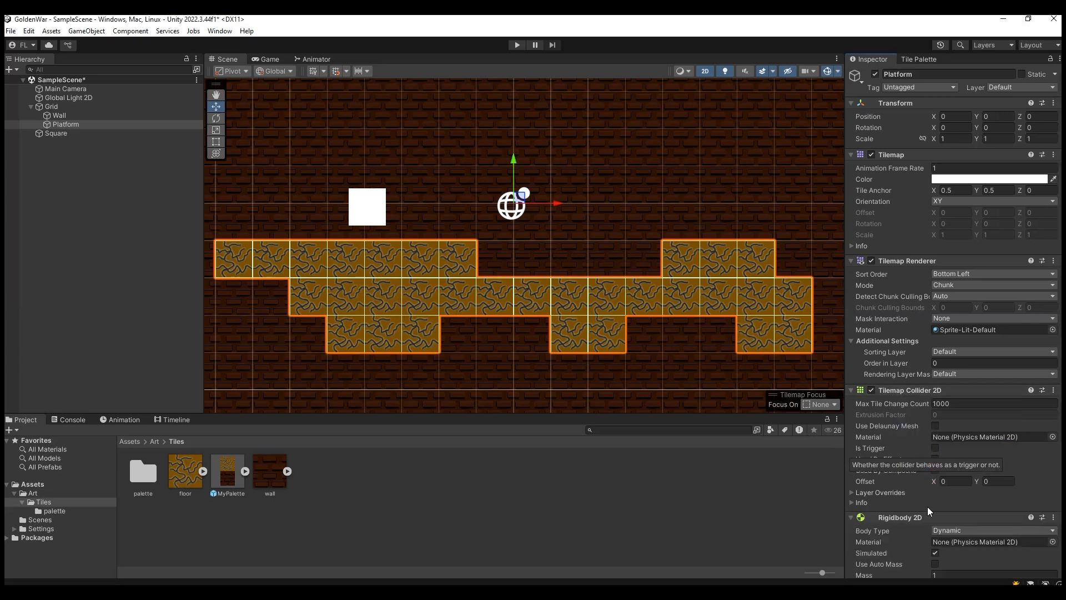
pyautogui.scroll(-5, 911, 510)
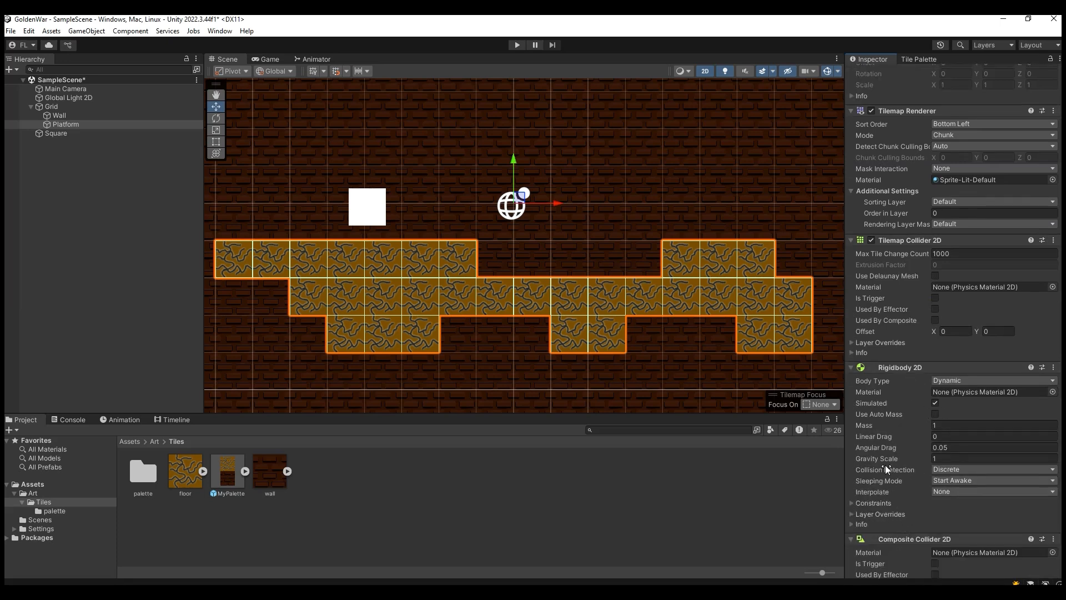
pyautogui.scroll(-1, 886, 461)
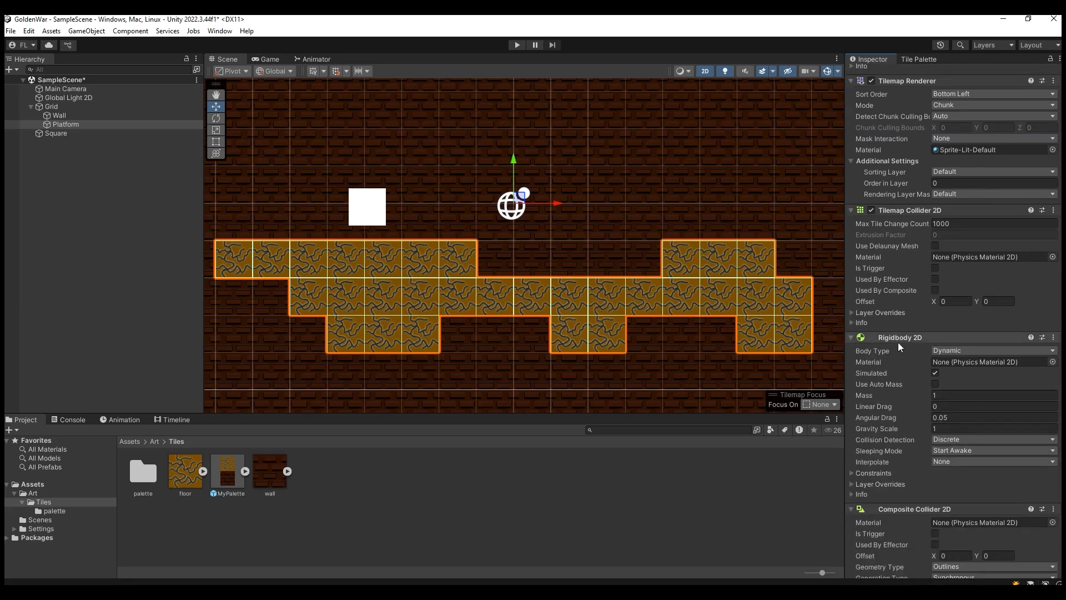
pyautogui.click(947, 349)
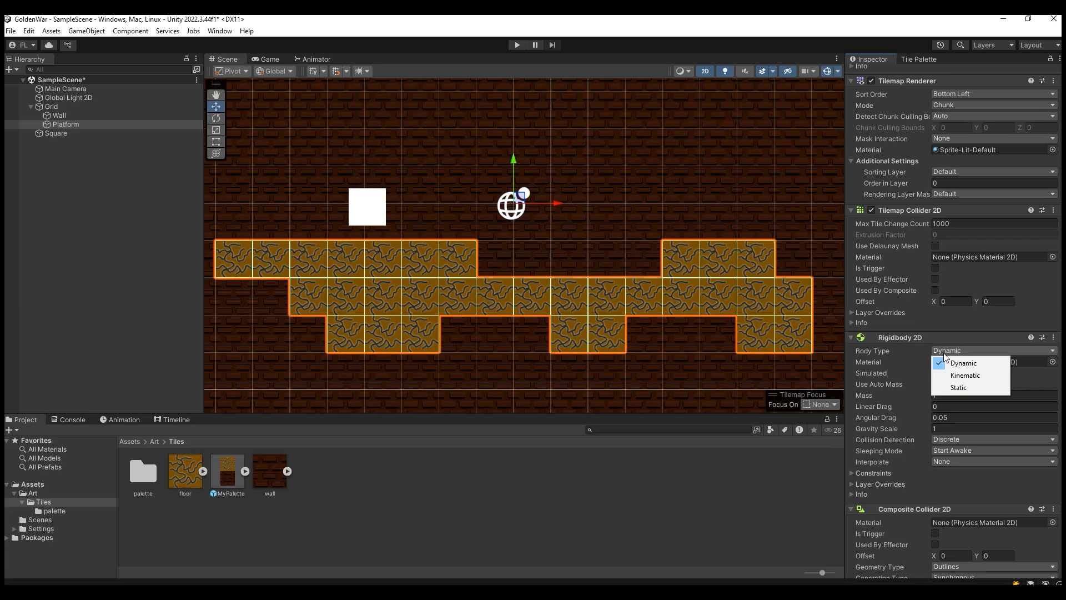
pyautogui.click(961, 387)
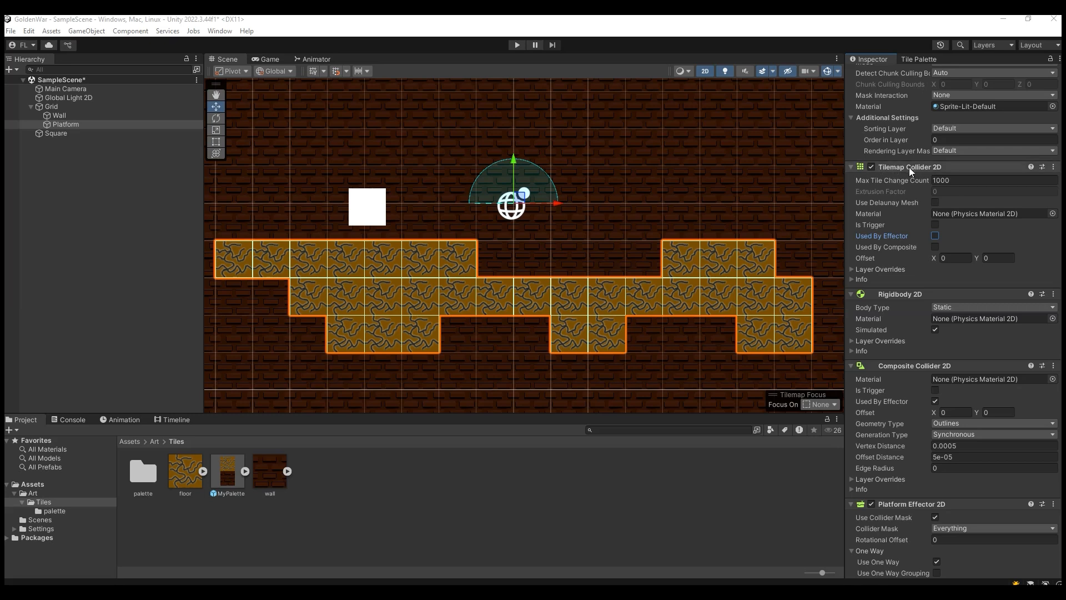
# Step: Enable Used By Composite on Platform's Tilemap Collider 2D and test the square against the platform in play mode
pyautogui.click(934, 247)
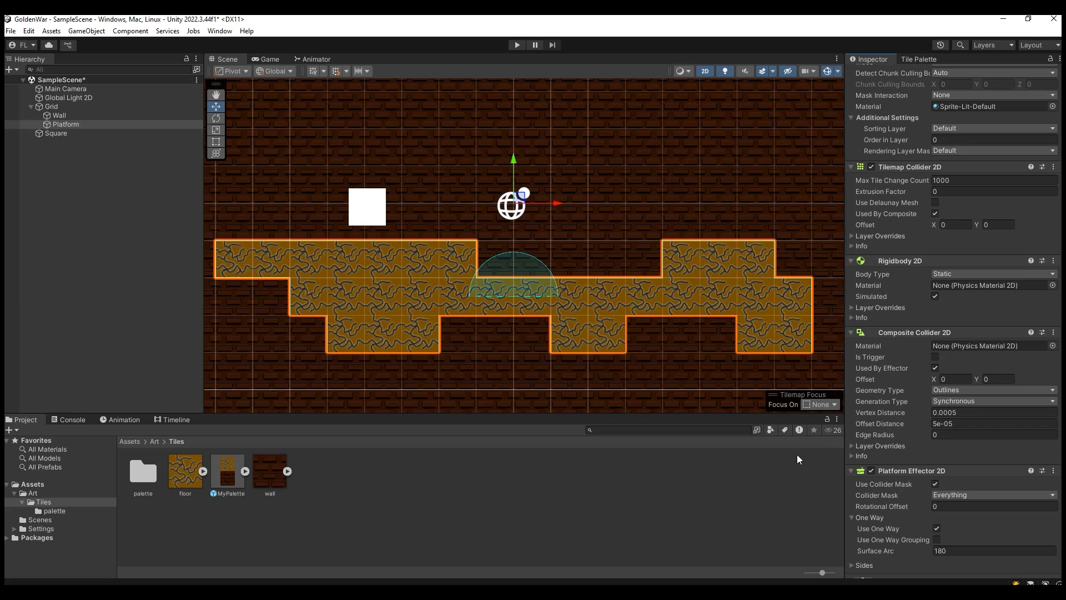
pyautogui.scroll(-2, 985, 435)
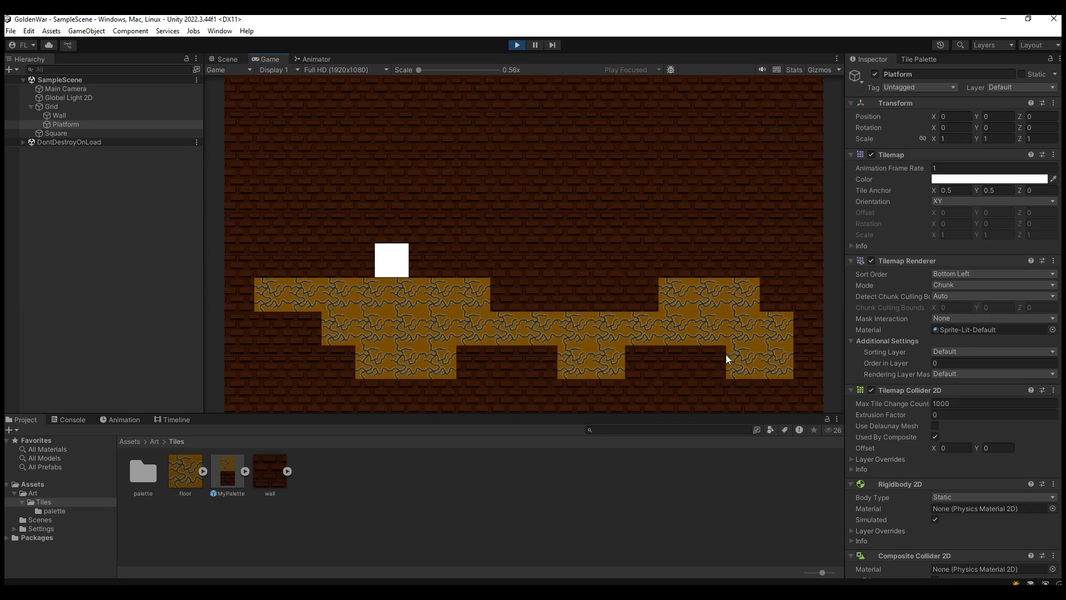
pyautogui.click(518, 47)
# Step: Switch to Photoshop, set the foreground color to 000000, and draw a rectangle about 168 × 16 px across the floor tile's top edge
pyautogui.hotkey('alt', 'Tab')
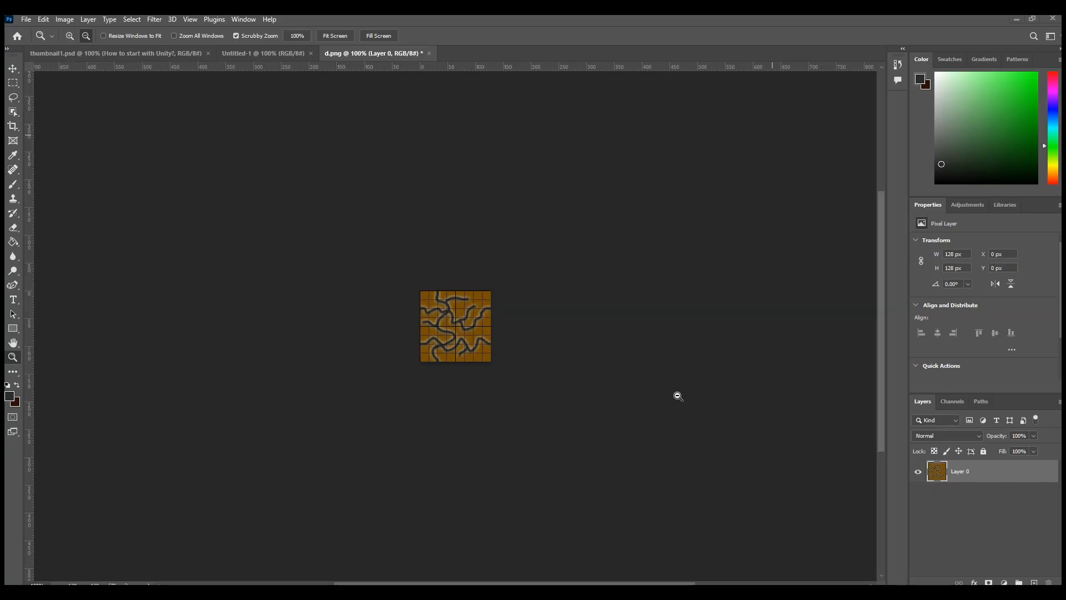
pyautogui.click(13, 333)
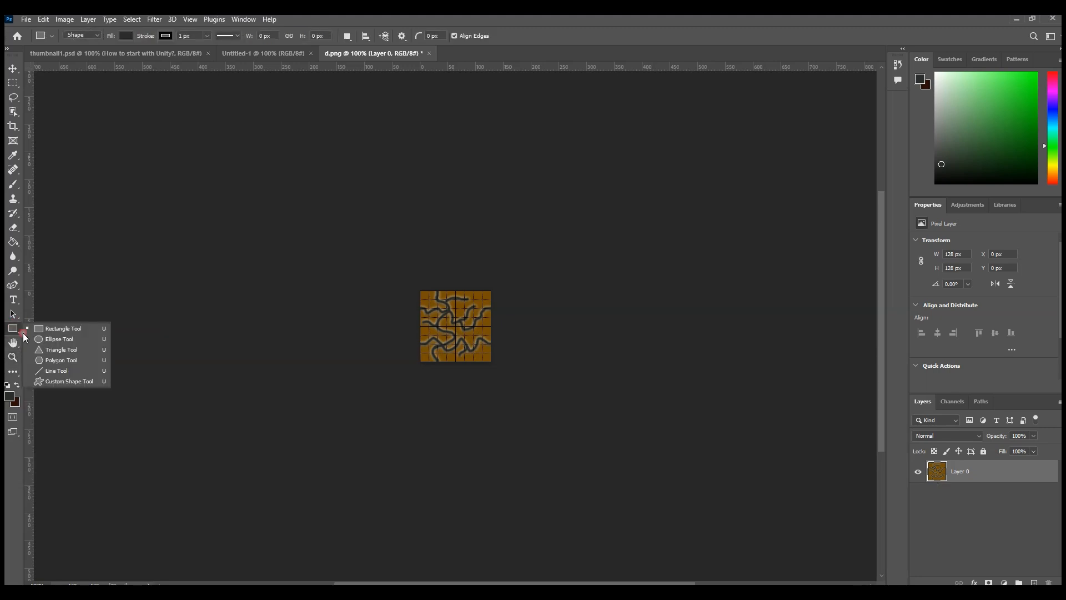
pyautogui.click(67, 329)
pyautogui.click(12, 396)
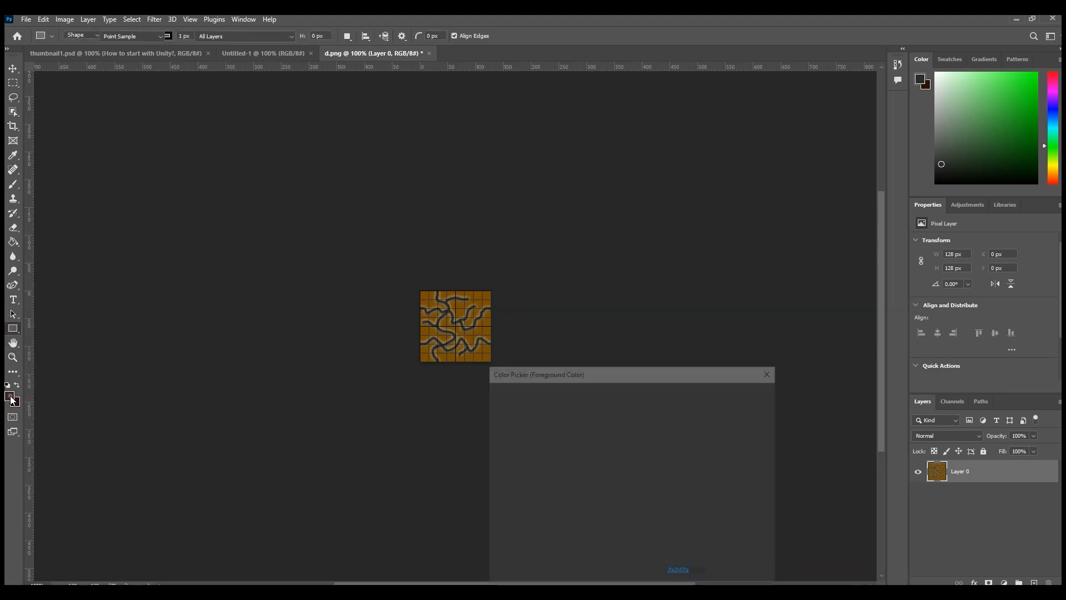
pyautogui.moveTo(616, 480); pyautogui.dragTo(418, 560)
pyautogui.click(722, 393)
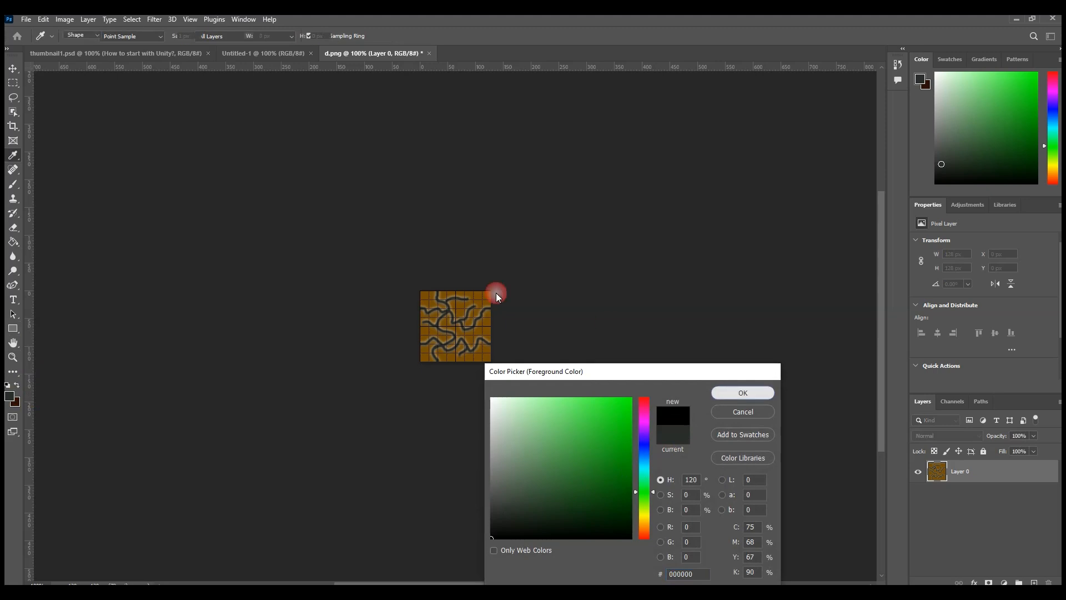
pyautogui.moveTo(406, 282); pyautogui.dragTo(503, 295)
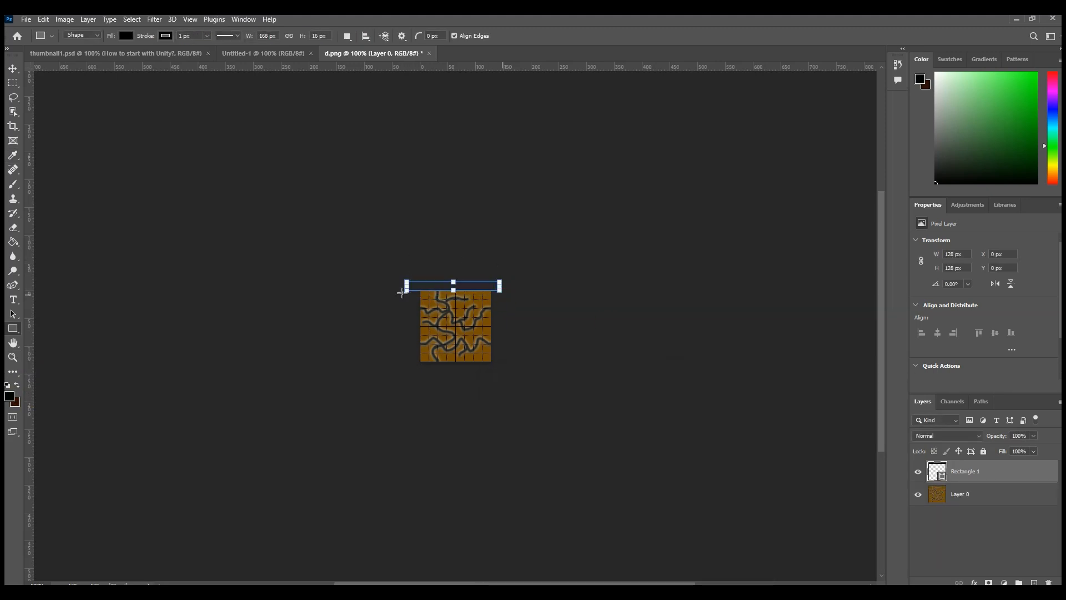
# Step: Nudge the black rectangle down into a thin border along the tile's top edge and export the image
pyautogui.click(14, 68)
pyautogui.press('Down')
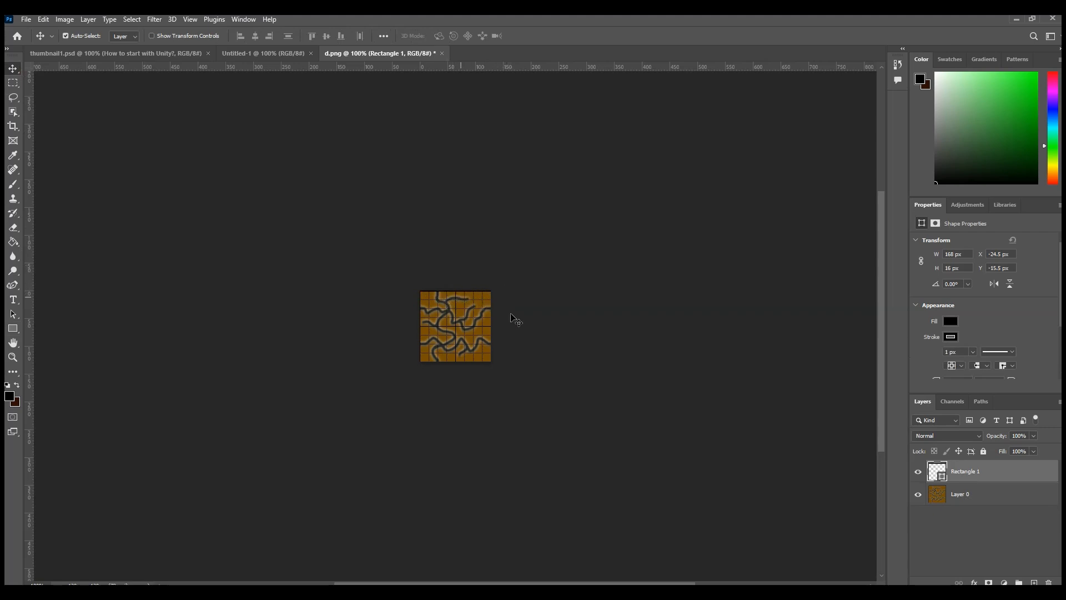
pyautogui.press('Down')
pyautogui.press('Down')
pyautogui.press('Down')
pyautogui.press('Up')
# Step: Move the black rectangle to the tile's bottom edge, at about Y 123 px, as a thin border and export this variant
pyautogui.press('Down')
pyautogui.click(27, 21)
pyautogui.moveTo(83, 191)
pyautogui.click(234, 248)
pyautogui.click(639, 471)
pyautogui.press('Down')
pyautogui.press('Down')
pyautogui.press('Down')
pyautogui.press('Down')
pyautogui.press('Down')
pyautogui.press('Down')
pyautogui.press('Down')
pyautogui.press('Down')
pyautogui.press('Down')
pyautogui.press('Down')
pyautogui.press('Down')
pyautogui.press('Down')
pyautogui.press('Down')
pyautogui.press('Down')
pyautogui.press('Down')
pyautogui.press('Down')
pyautogui.press('Down')
pyautogui.press('Down')
pyautogui.press('Down')
pyautogui.press('Down')
pyautogui.press('Down')
pyautogui.press('Down')
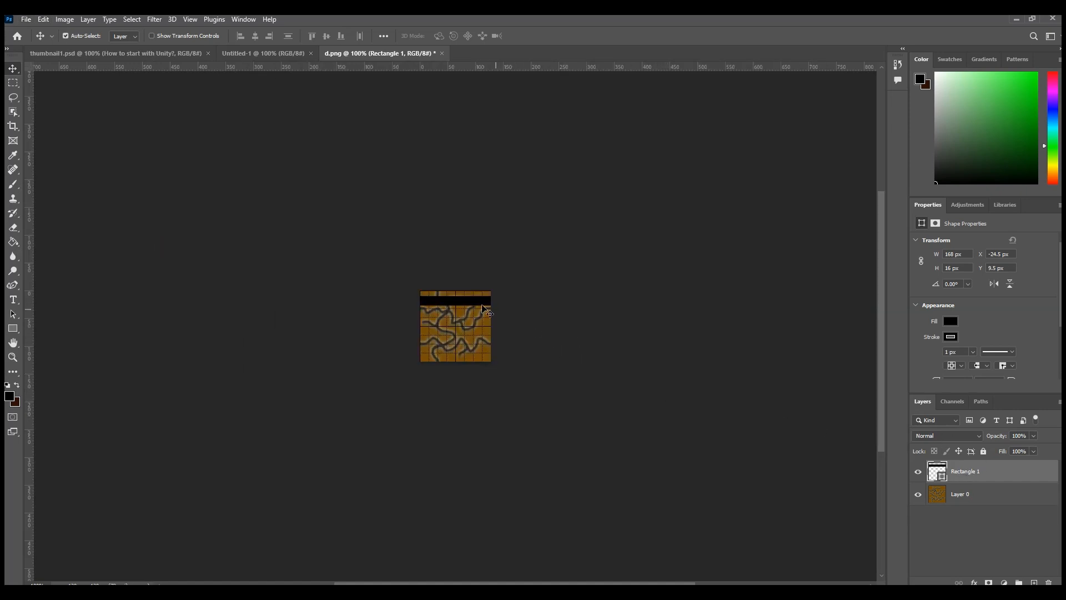
pyautogui.moveTo(469, 305); pyautogui.dragTo(496, 361)
pyautogui.press('Down')
pyautogui.press('Down')
pyautogui.press('Down')
pyautogui.press('Down')
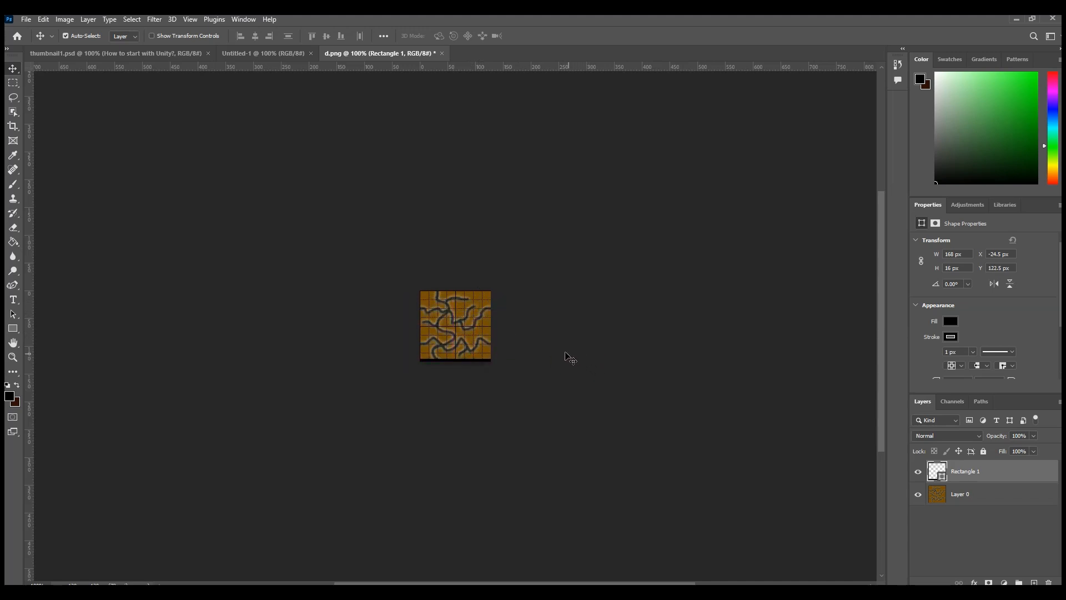
pyautogui.press('Up')
pyautogui.click(26, 20)
pyautogui.moveTo(72, 192)
pyautogui.click(223, 242)
# Step: Rotate the black rectangle to 90° with Free Transform
pyautogui.hotkey('ctrl', 't')
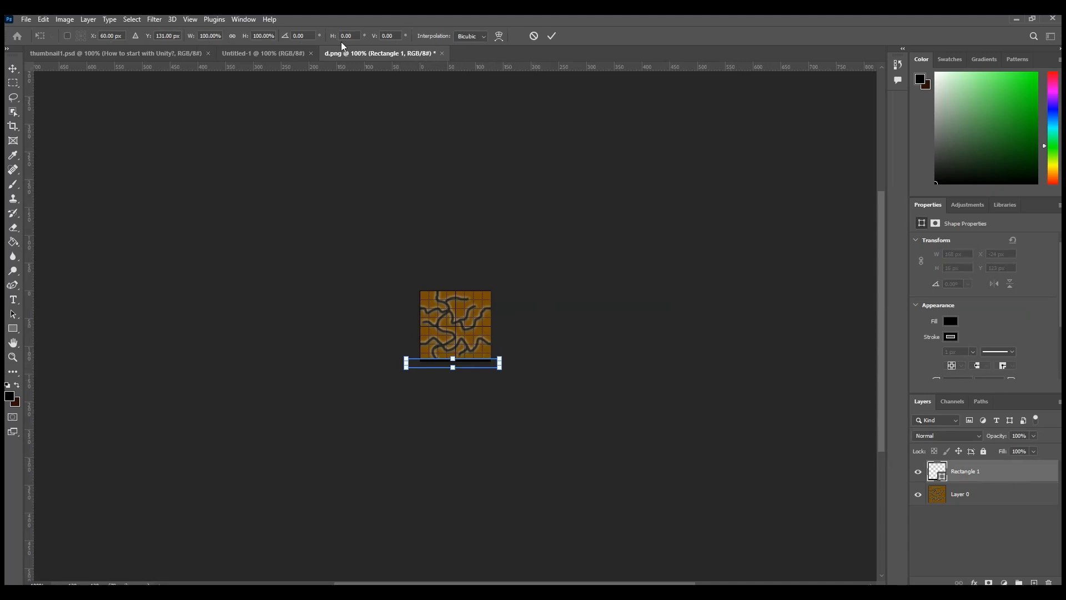
pyautogui.moveTo(286, 39); pyautogui.dragTo(356, 71)
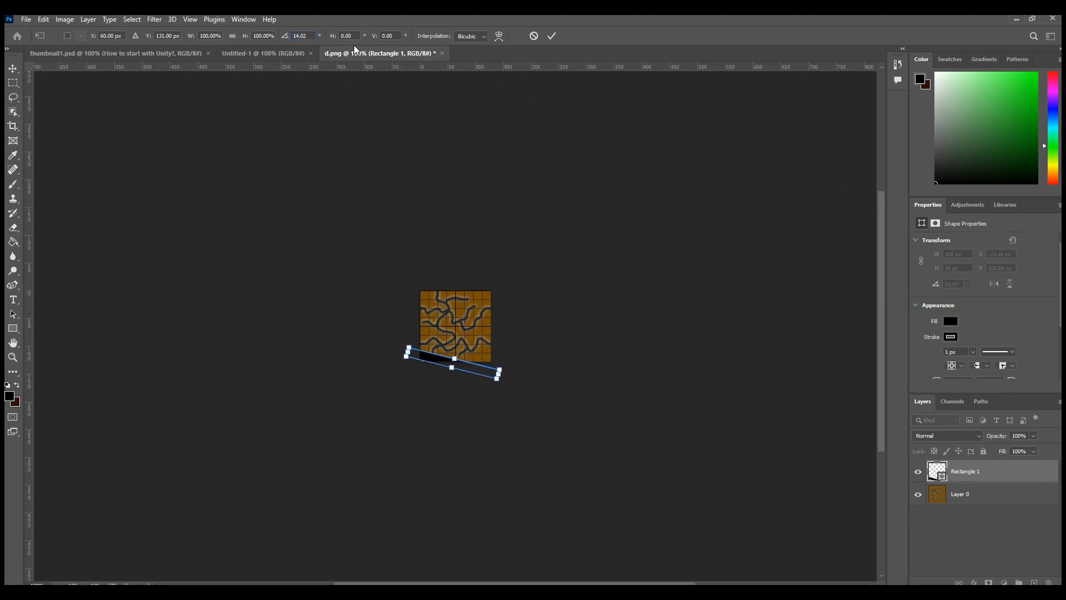
pyautogui.doubleClick(303, 36)
pyautogui.write('90')
pyautogui.press('Return')
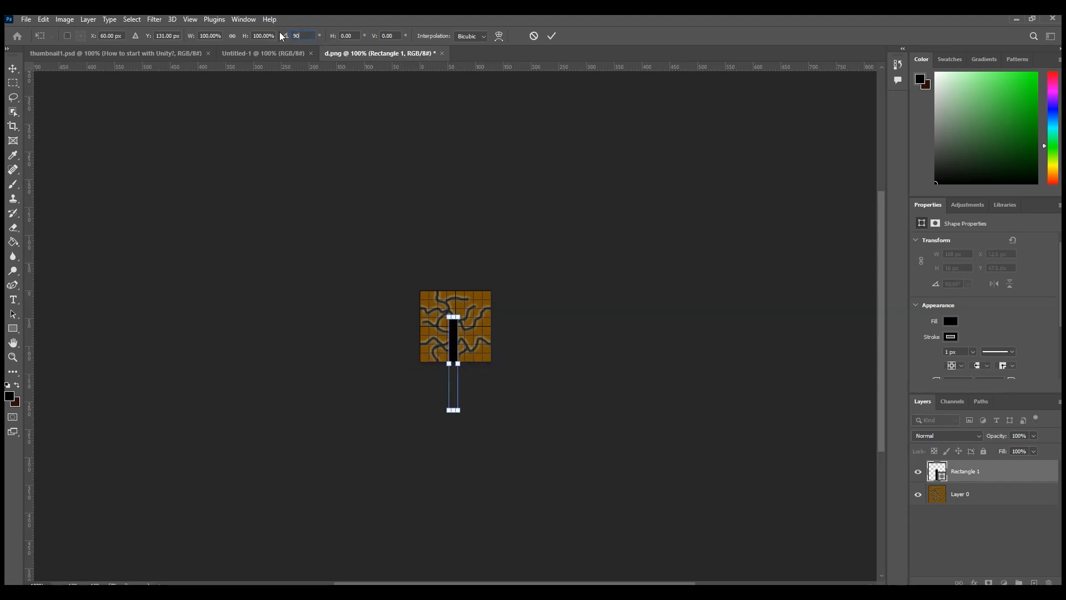
# Step: Move the rotated black rectangle to the tile's left edge, at X -10 px and Y 0 px, and export this variant
pyautogui.click(12, 68)
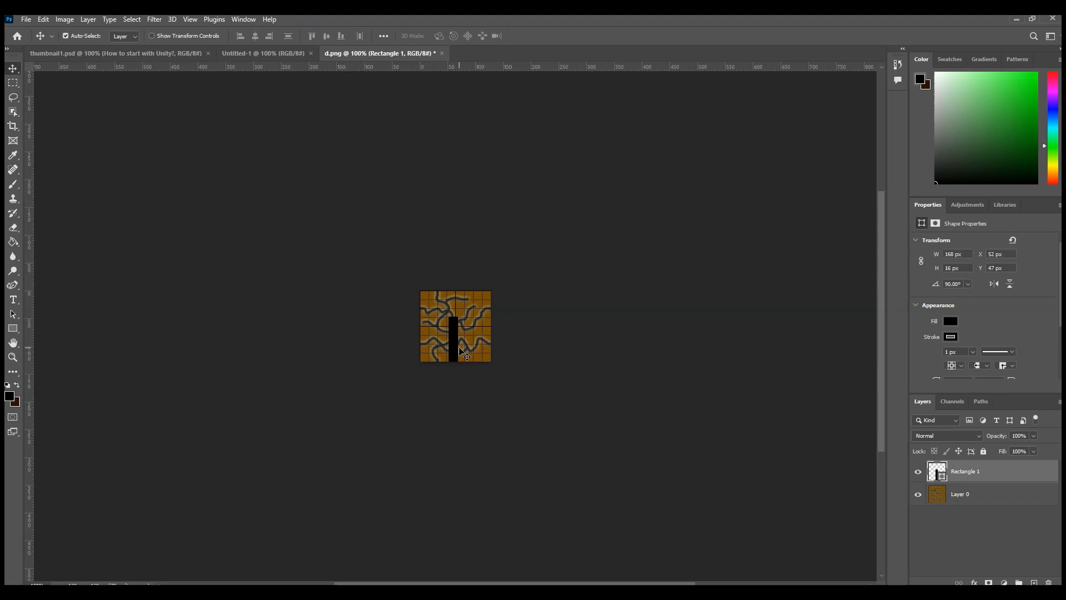
pyautogui.moveTo(456, 350); pyautogui.dragTo(414, 325)
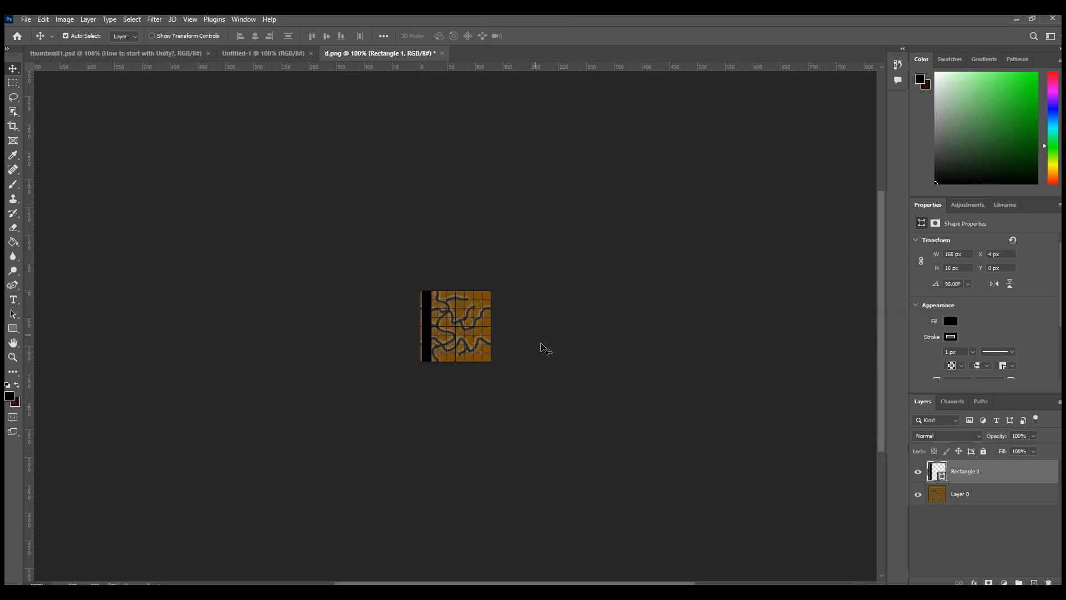
pyautogui.press('Left')
pyautogui.press('Left')
pyautogui.press('Left')
pyautogui.press('Left')
pyautogui.press('Left')
pyautogui.press('Left')
pyautogui.press('Left')
pyautogui.press('Left')
pyautogui.press('Left')
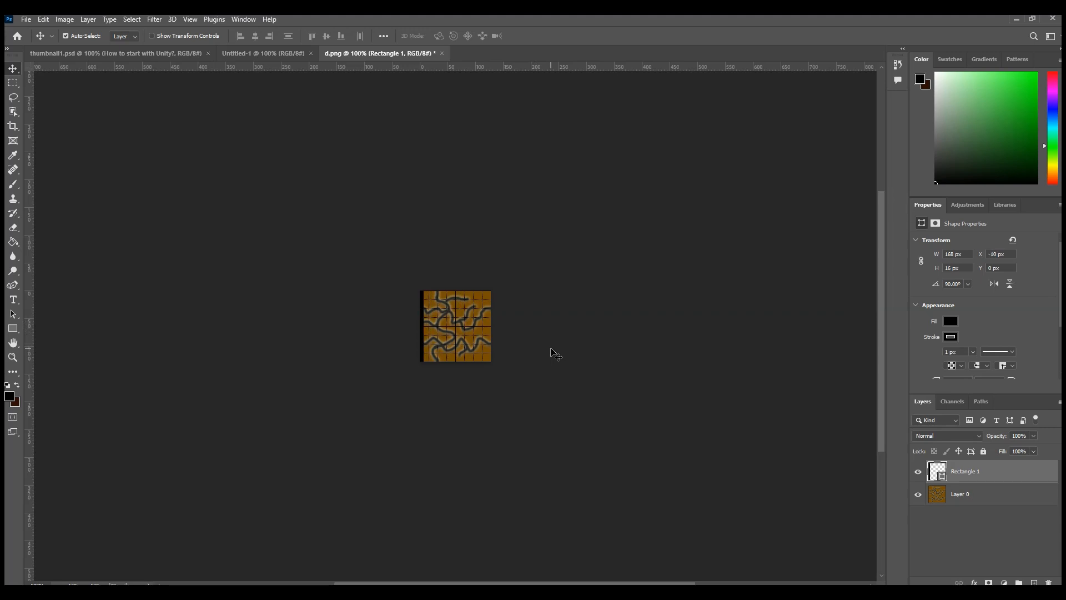
pyautogui.click(25, 21)
pyautogui.click(117, 194)
pyautogui.click(226, 246)
# Step: Move the black rectangle to the tile's right edge, at about X 120 px, as a thin border and export this variant
pyautogui.moveTo(422, 301); pyautogui.dragTo(497, 318)
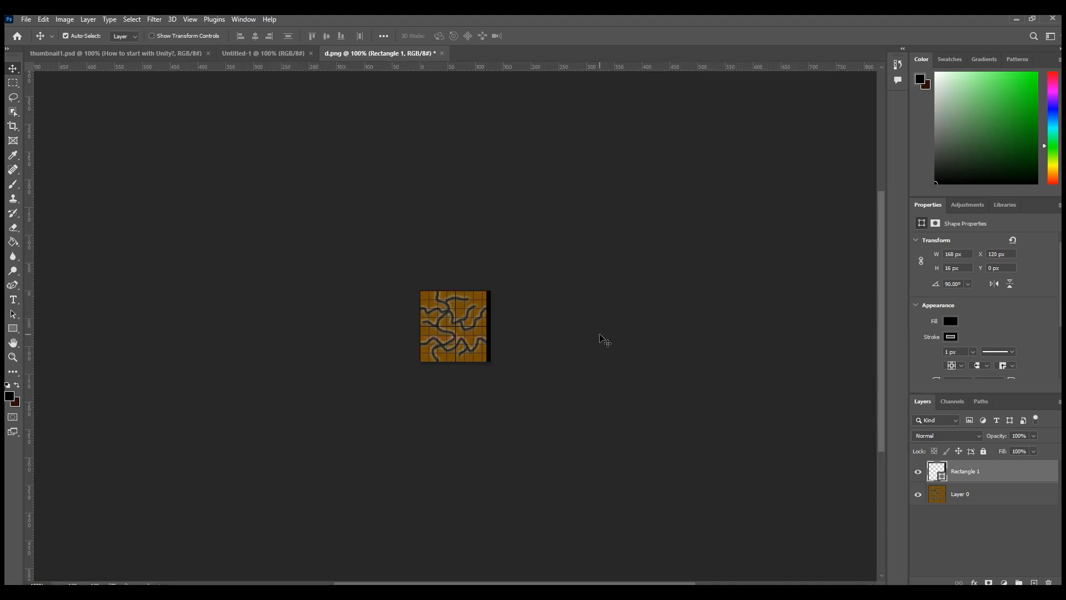
pyautogui.click(26, 20)
# Step: Add a new layer, hide the black border rectangle, and draw a rectangle about 144 × 32 px across the tile's top edge
pyautogui.click(1033, 583)
pyautogui.click(1034, 582)
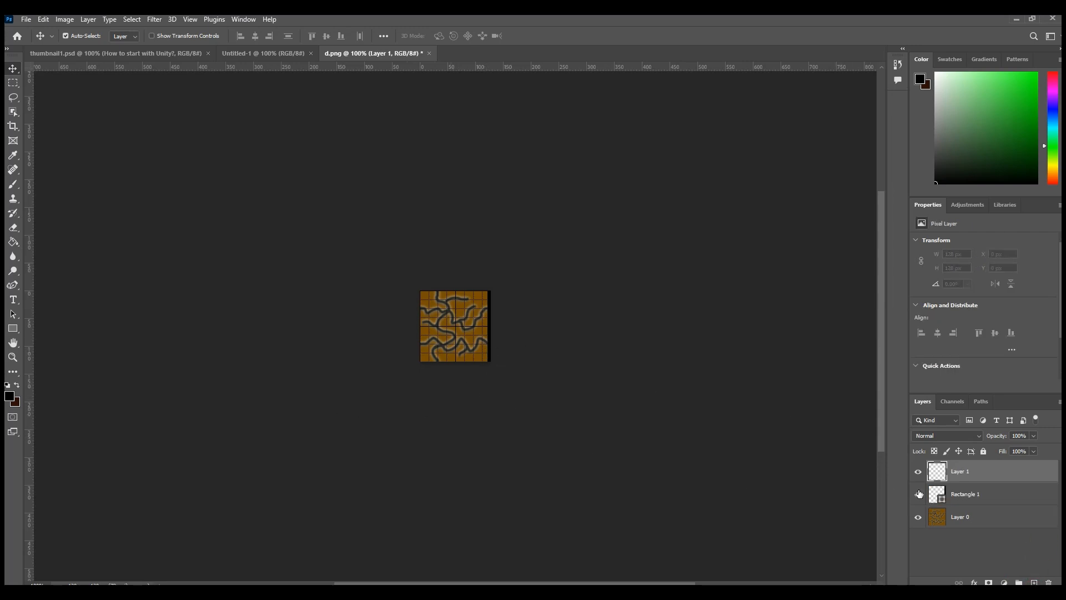
pyautogui.click(918, 495)
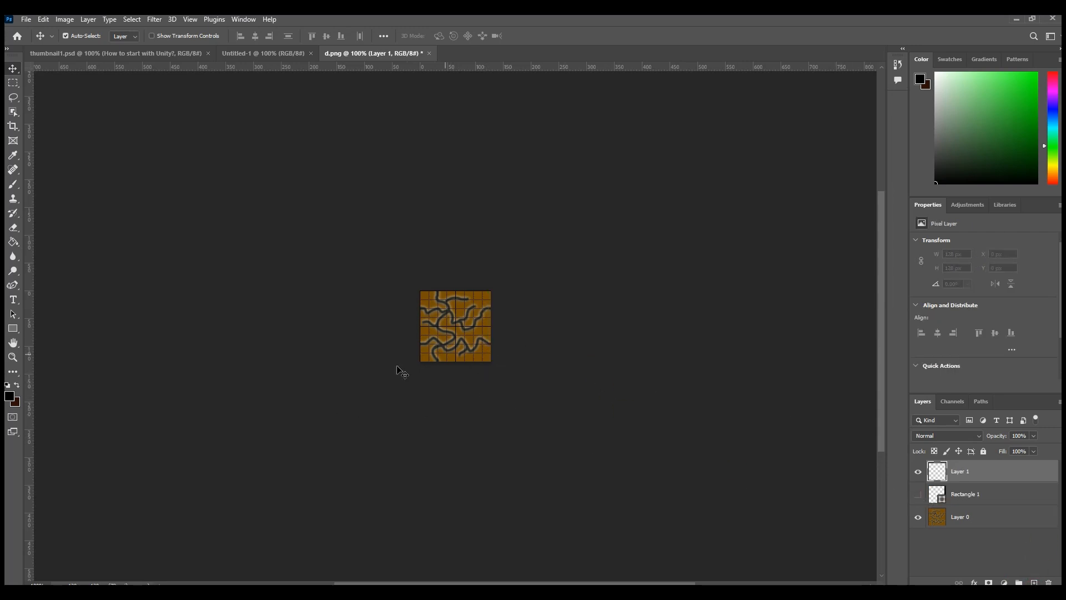
pyautogui.click(12, 330)
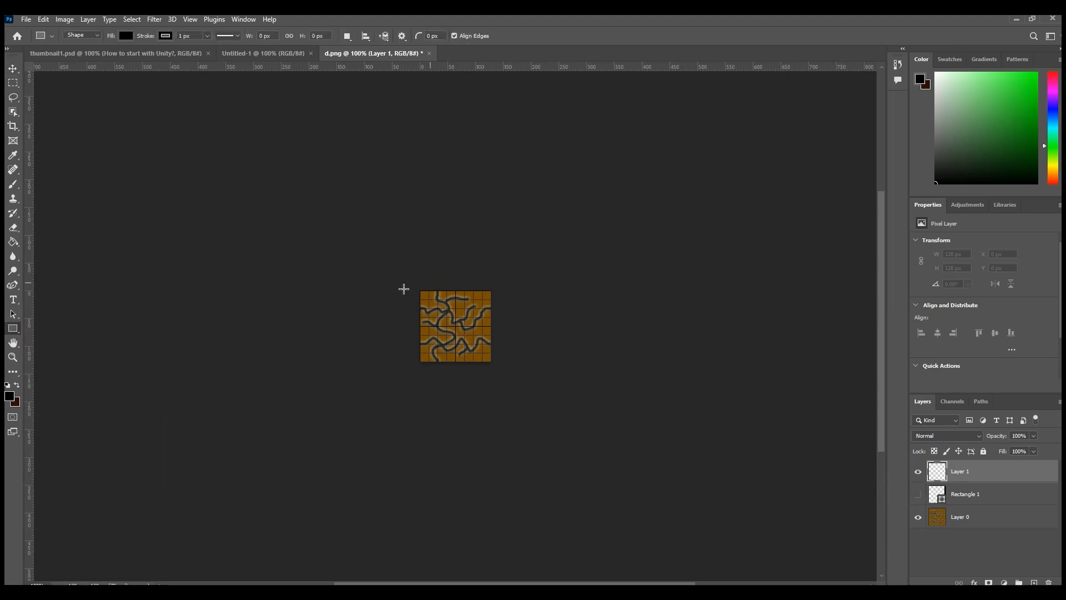
pyautogui.moveTo(412, 291); pyautogui.dragTo(491, 298)
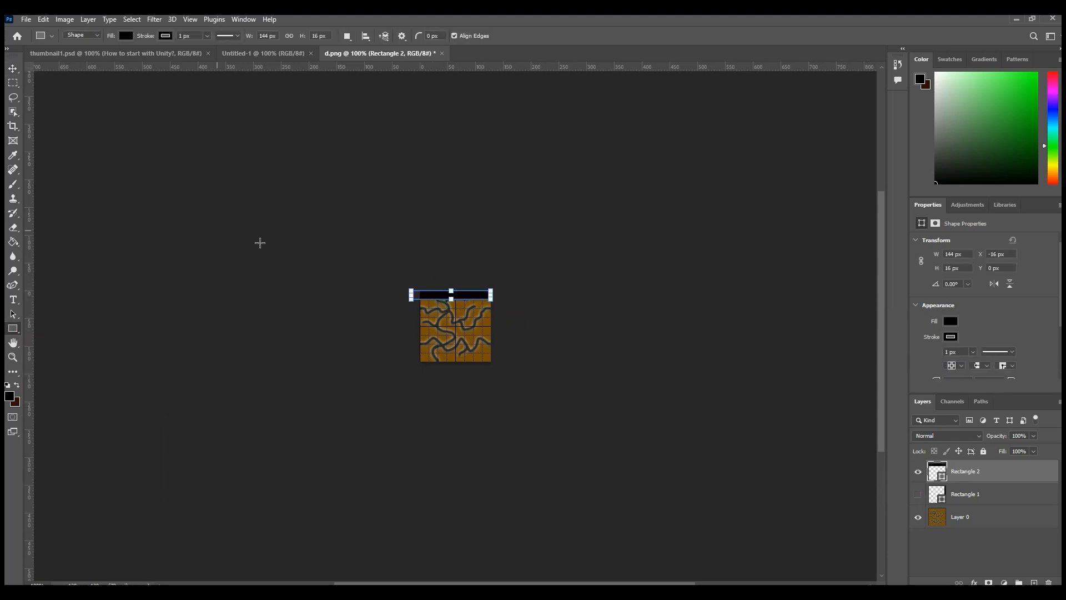
pyautogui.moveTo(451, 302); pyautogui.dragTo(451, 309)
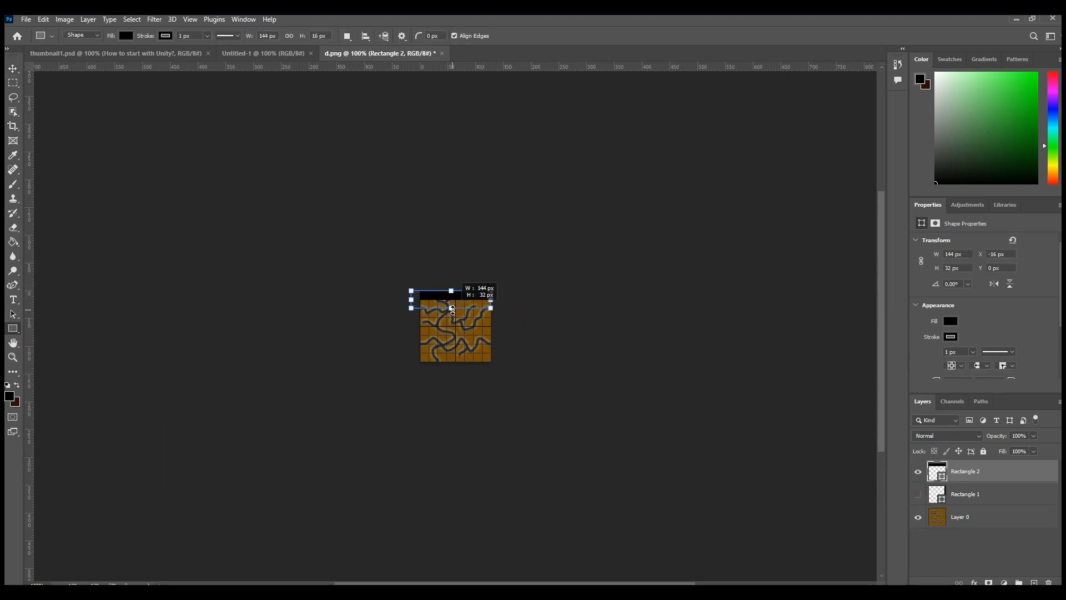
# Step: Fill the new top rectangle with the dark brown color 5c3b01 and align it over the tile's top edge
pyautogui.click(950, 321)
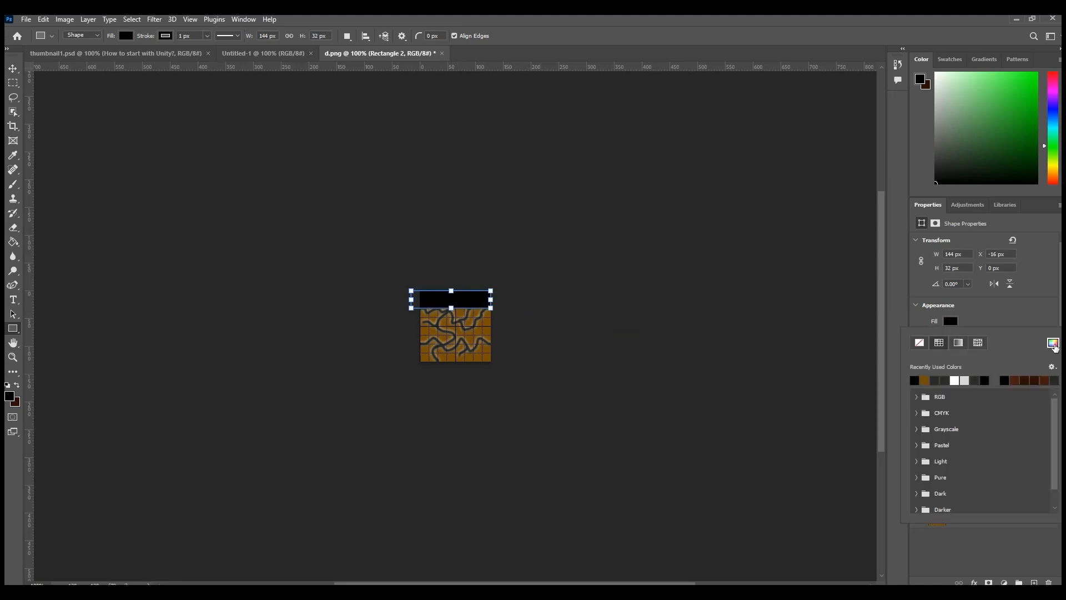
pyautogui.click(1054, 344)
pyautogui.click(486, 327)
pyautogui.click(631, 488)
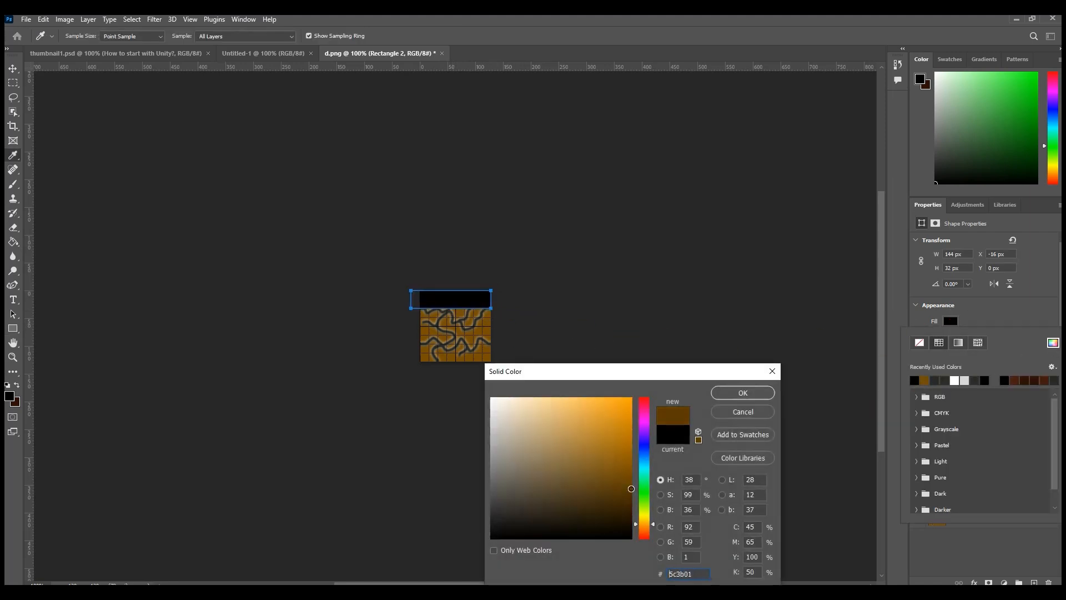
pyautogui.press('Return')
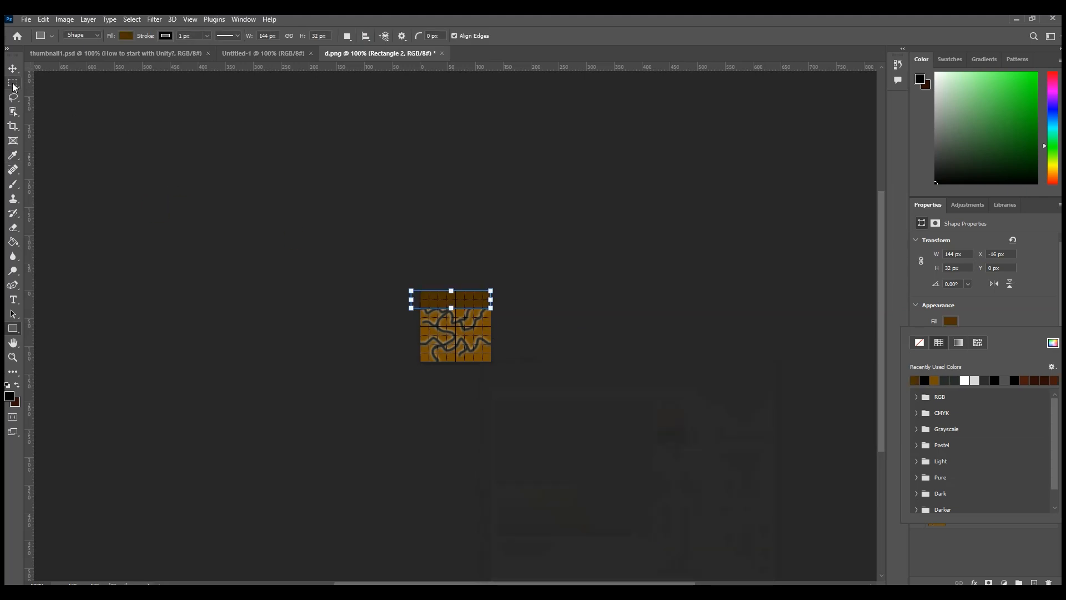
pyautogui.click(13, 68)
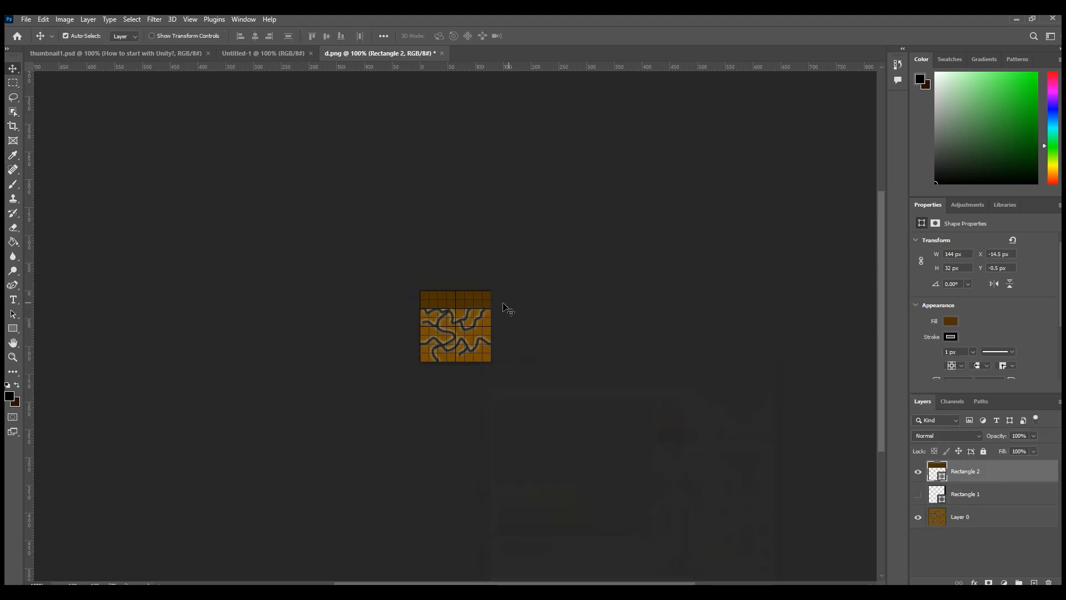
# Step: Add a Drop Shadow layer style to the brown rectangle and set the shadow color to black
pyautogui.rightClick(979, 476)
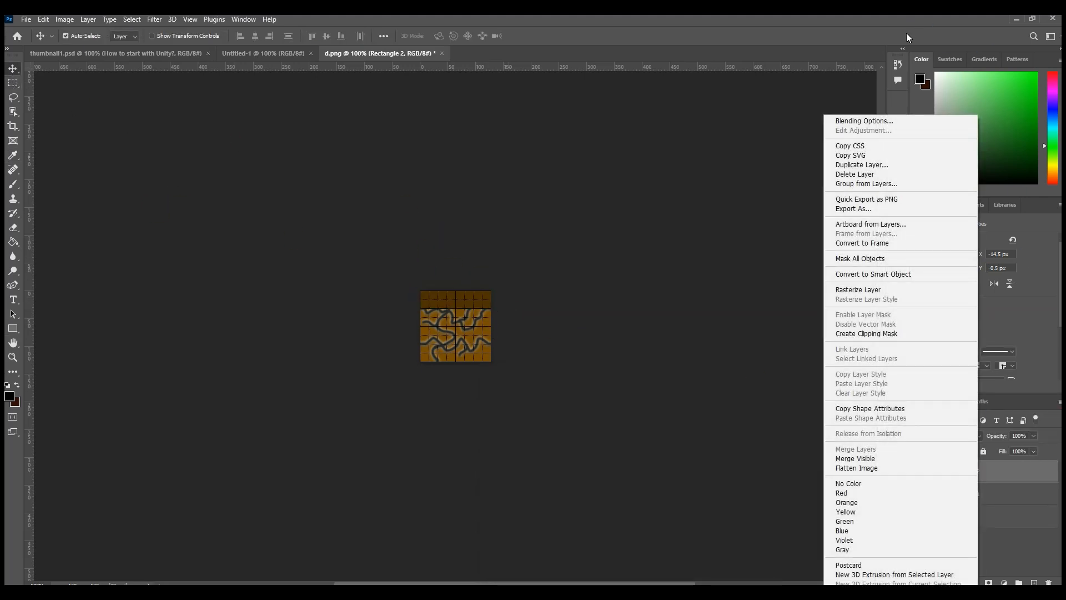
pyautogui.click(786, 291)
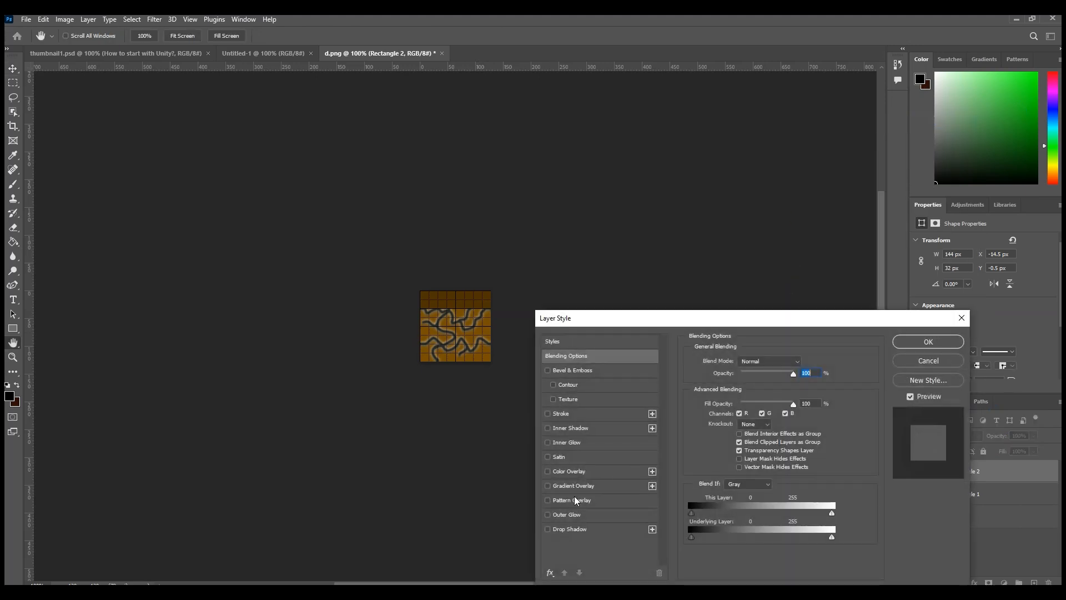
pyautogui.click(562, 530)
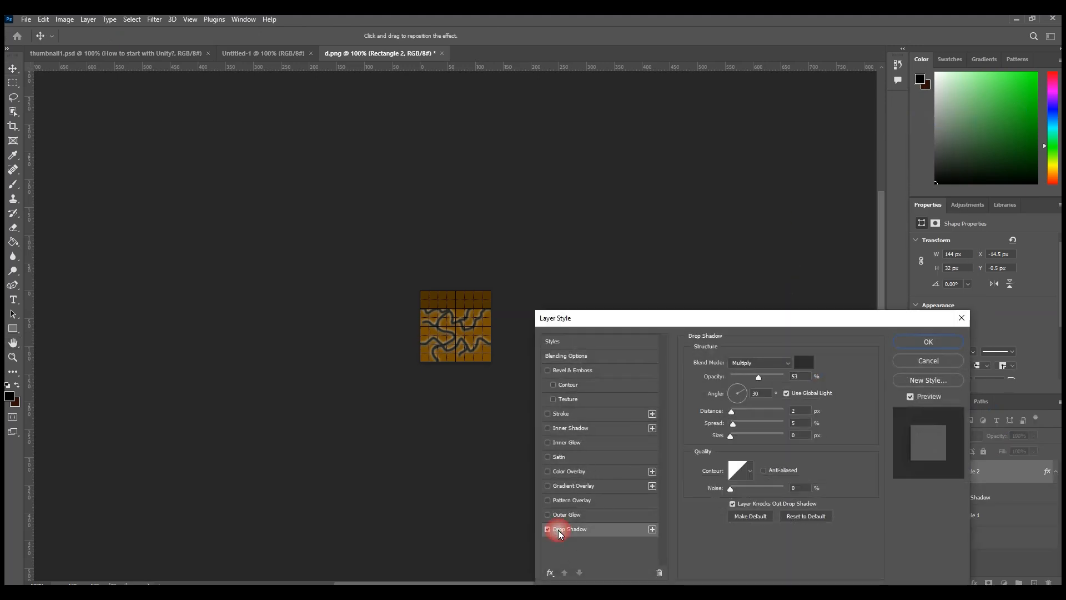
pyautogui.click(733, 412)
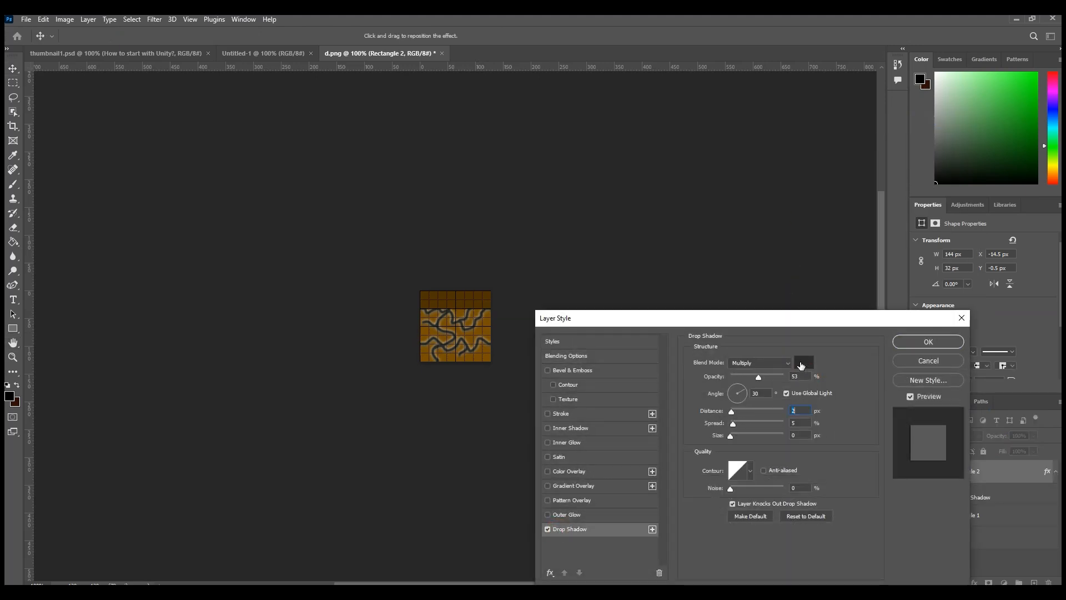
pyautogui.click(802, 364)
pyautogui.moveTo(561, 462); pyautogui.dragTo(447, 570)
pyautogui.click(746, 396)
# Step: Set the drop shadow to about 75% opacity, 90° angle, 6 px distance, 10% spread and 13 px size
pyautogui.moveTo(733, 411); pyautogui.dragTo(735, 412)
pyautogui.moveTo(758, 377); pyautogui.dragTo(751, 377)
pyautogui.moveTo(733, 423); pyautogui.dragTo(735, 423)
pyautogui.click(741, 385)
pyautogui.moveTo(738, 383); pyautogui.dragTo(738, 384)
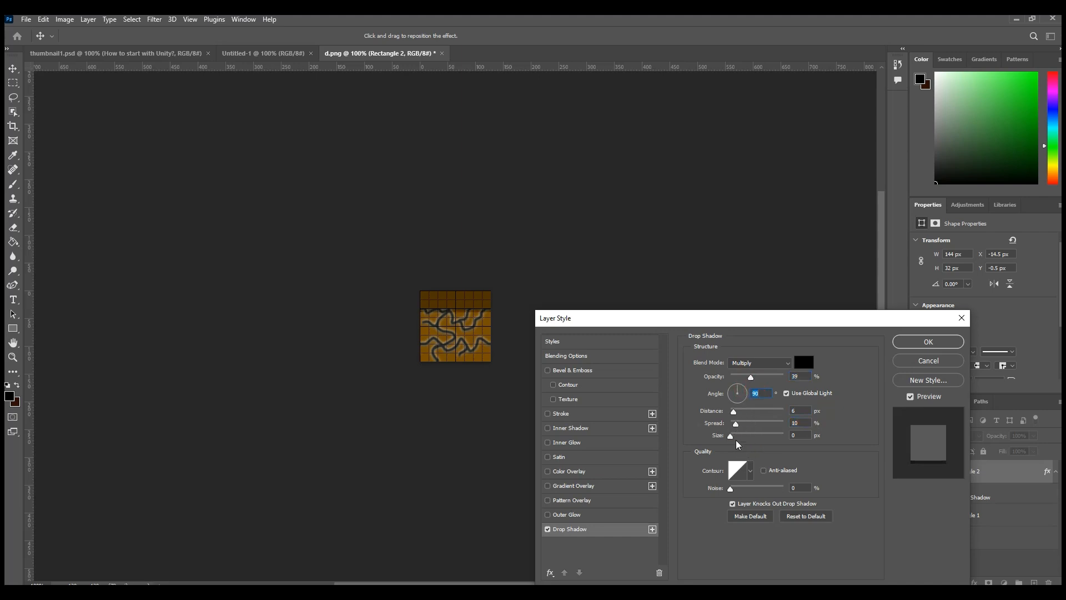
pyautogui.moveTo(731, 437); pyautogui.dragTo(736, 436)
pyautogui.moveTo(750, 377); pyautogui.dragTo(773, 377)
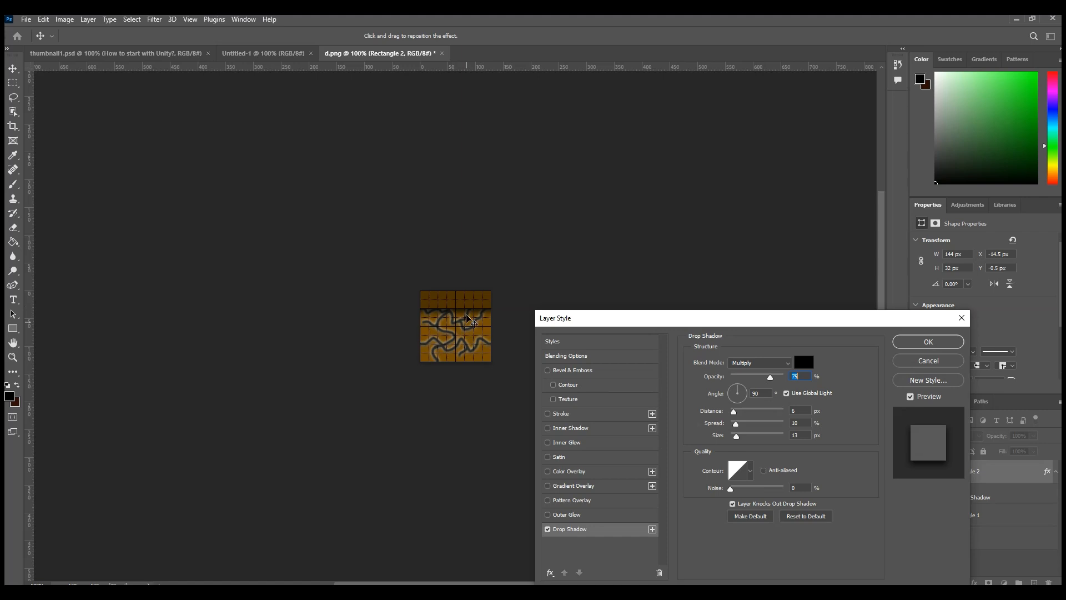
pyautogui.click(566, 356)
pyautogui.click(560, 458)
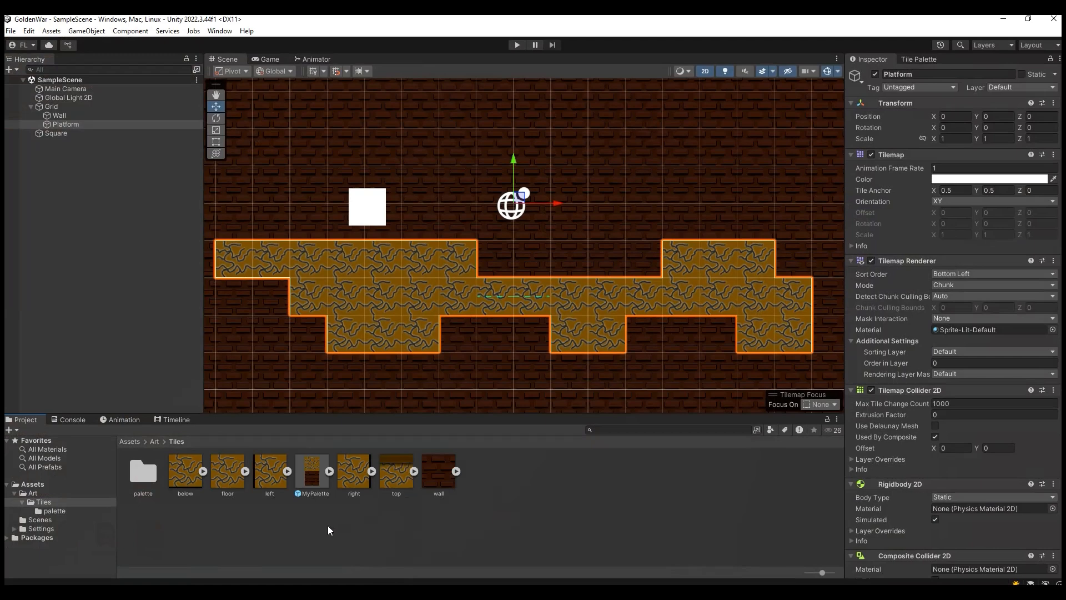
# Step: In Unity, set the below, left, right and top tile textures to 128 pixels per unit and Point (no filter), and apply
pyautogui.click(400, 488)
pyautogui.keyDown('ctrl'); pyautogui.click(351, 494); pyautogui.keyUp('ctrl')
pyautogui.keyDown('ctrl'); pyautogui.click(224, 477); pyautogui.keyUp('ctrl')
pyautogui.keyDown('ctrl'); pyautogui.click(237, 500); pyautogui.keyUp('ctrl')
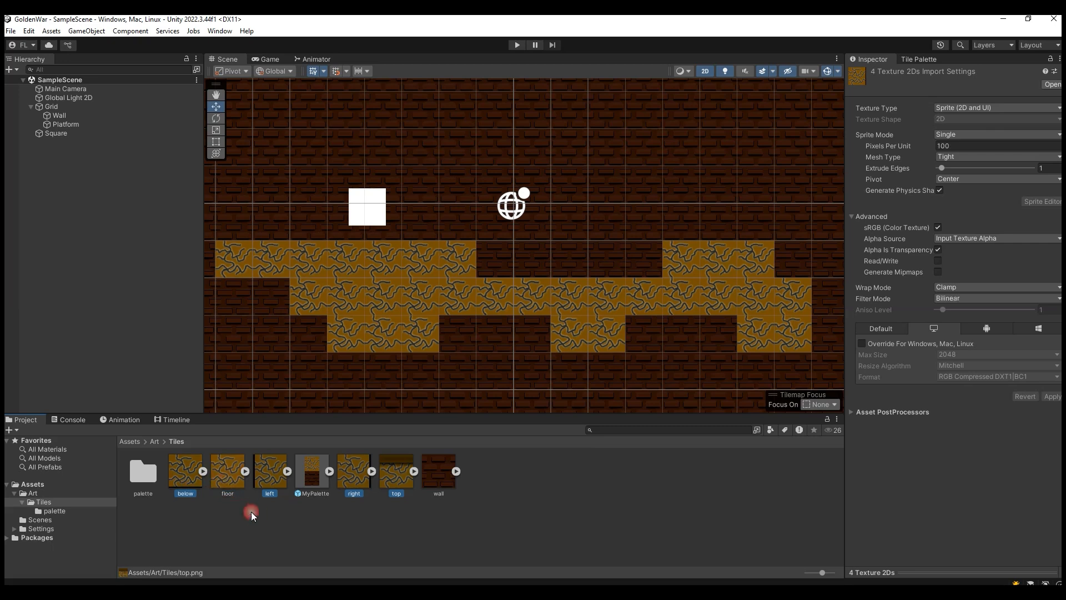
pyautogui.click(985, 146)
pyautogui.write('128')
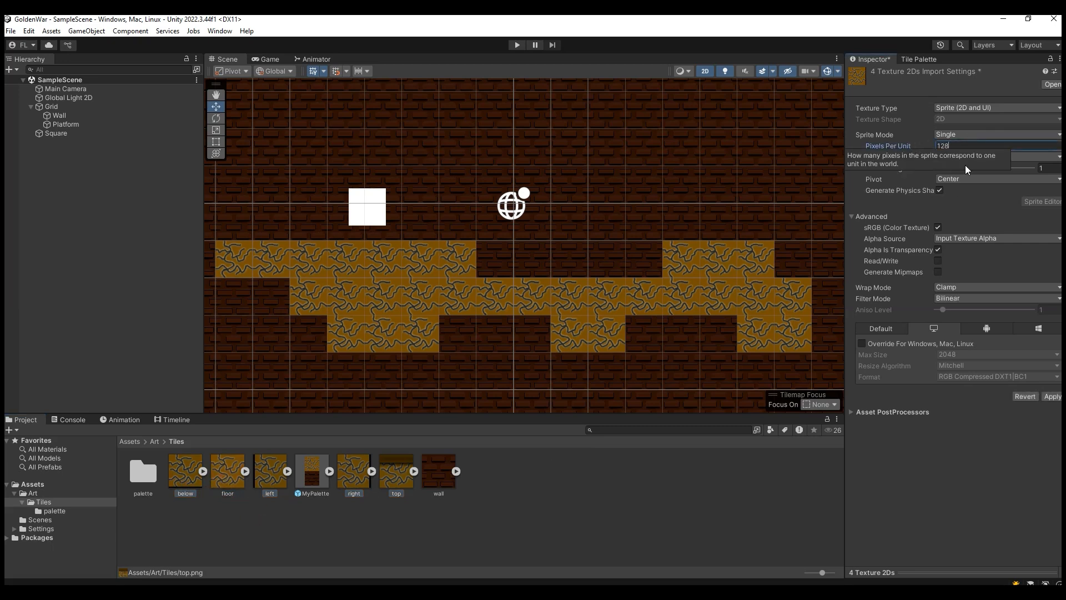
pyautogui.click(946, 304)
pyautogui.click(954, 311)
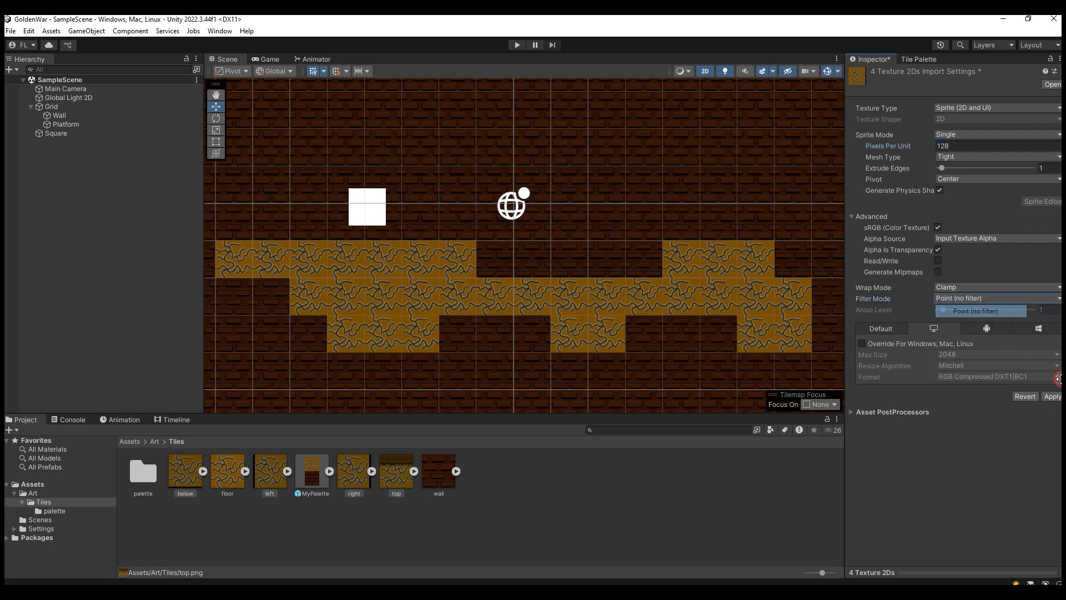
pyautogui.click(1052, 396)
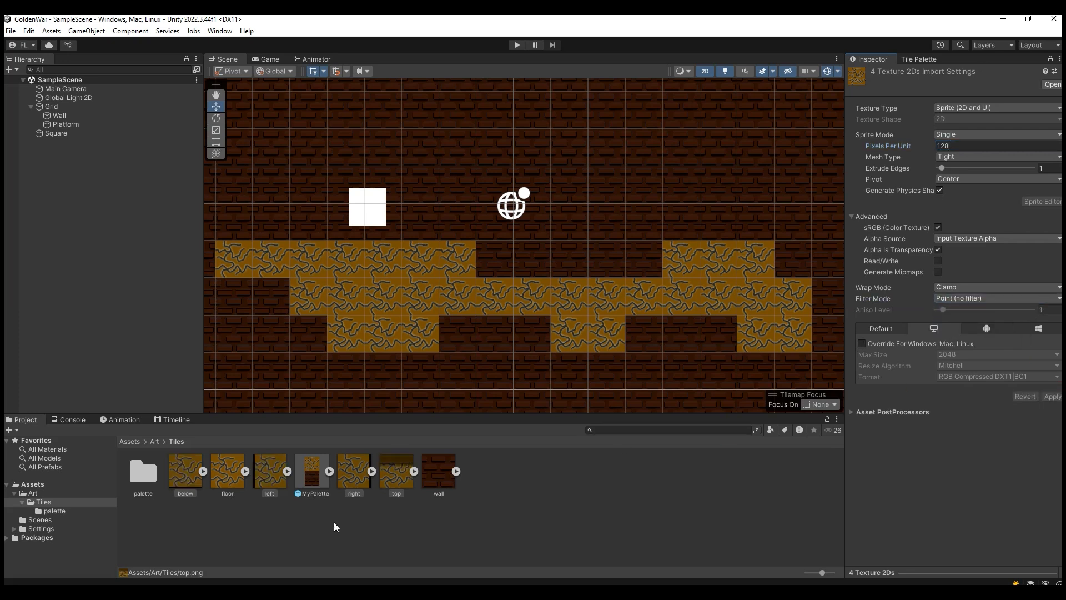
pyautogui.click(401, 504)
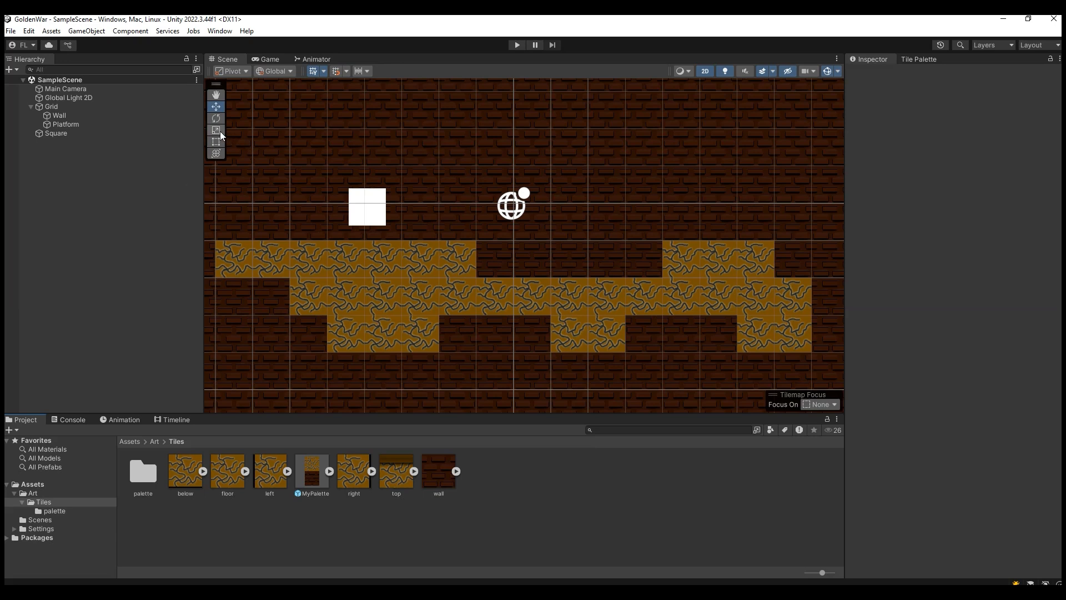
# Step: Target the Platform tilemap and add the top tile above the floor tile in MyPalette, saving it as top.asset in the palette folder
pyautogui.click(79, 127)
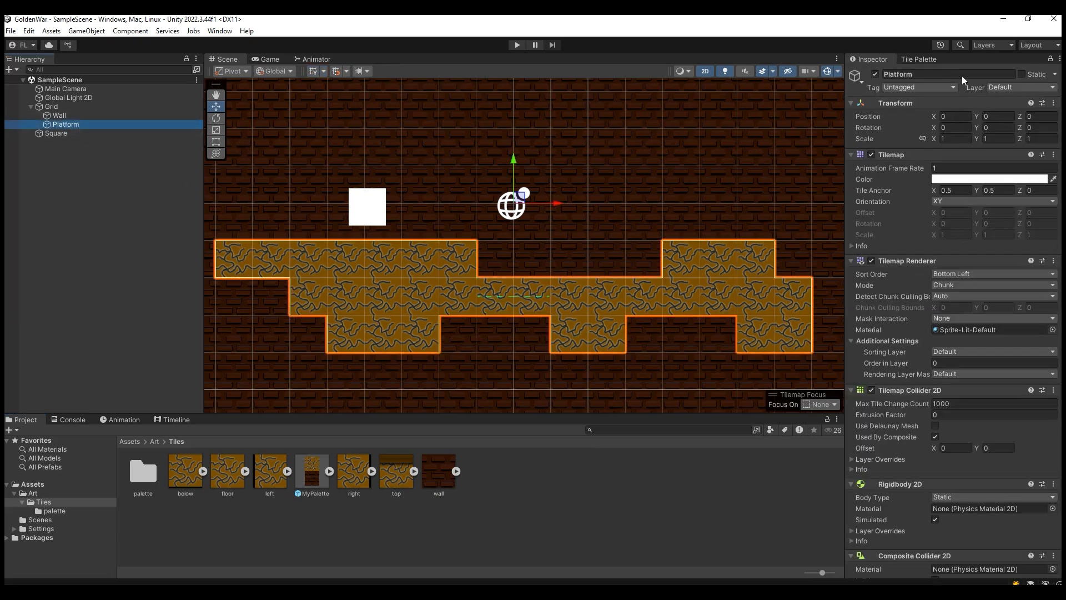
pyautogui.click(919, 59)
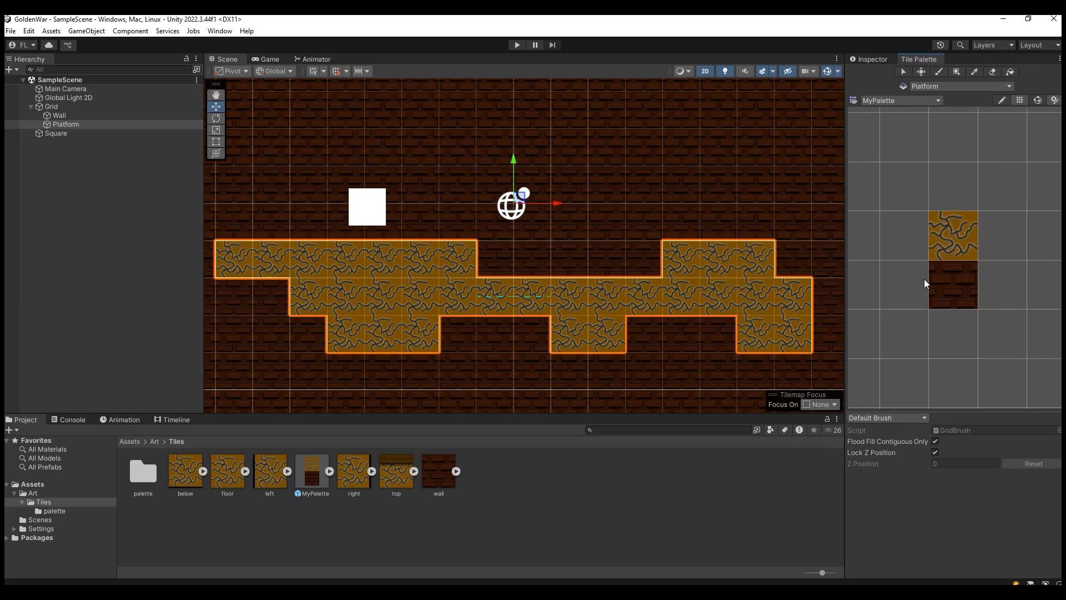
pyautogui.scroll(-2, 924, 281)
pyautogui.moveTo(405, 472); pyautogui.dragTo(944, 181)
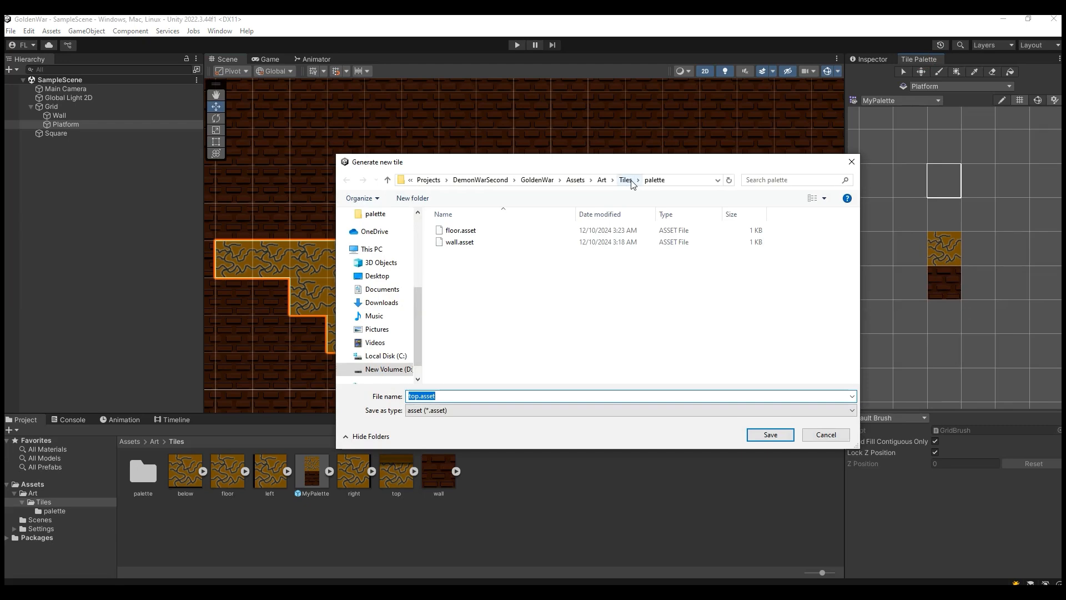
pyautogui.click(766, 435)
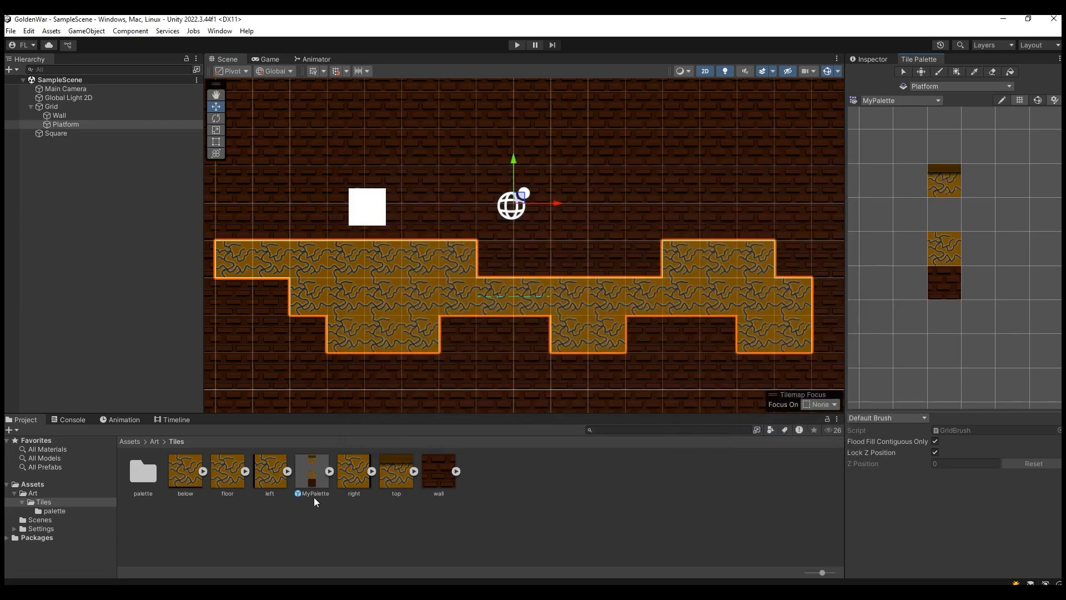
# Step: Add the right, left and below tiles to MyPalette around the existing tiles, saving their tile assets in the palette folder
pyautogui.click(698, 334)
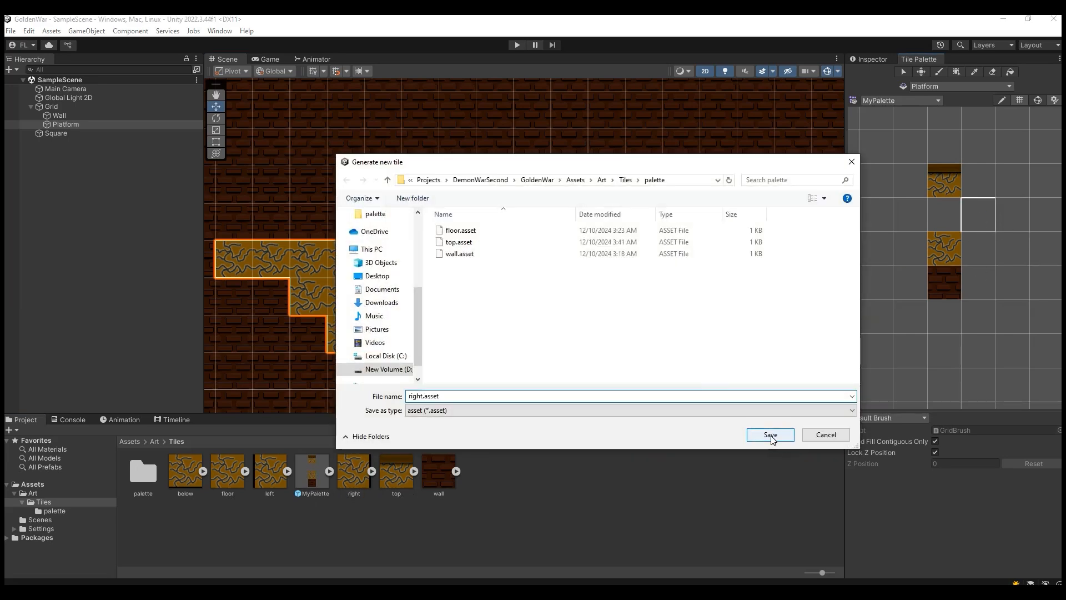
pyautogui.click(767, 435)
pyautogui.moveTo(265, 482); pyautogui.dragTo(905, 217)
pyautogui.click(751, 437)
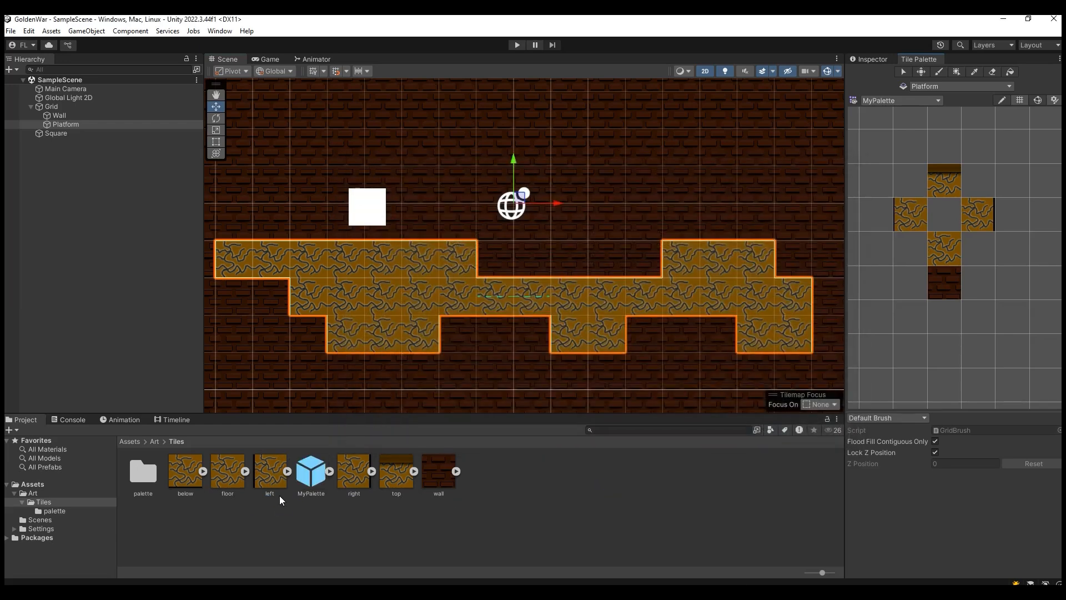
pyautogui.moveTo(185, 471); pyautogui.dragTo(986, 282)
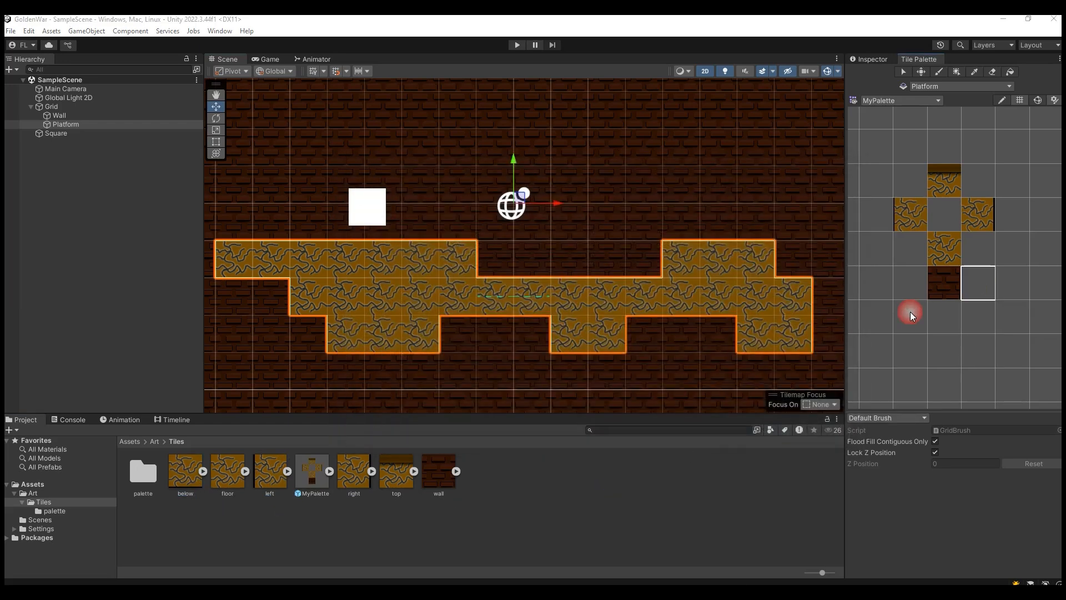
pyautogui.click(767, 435)
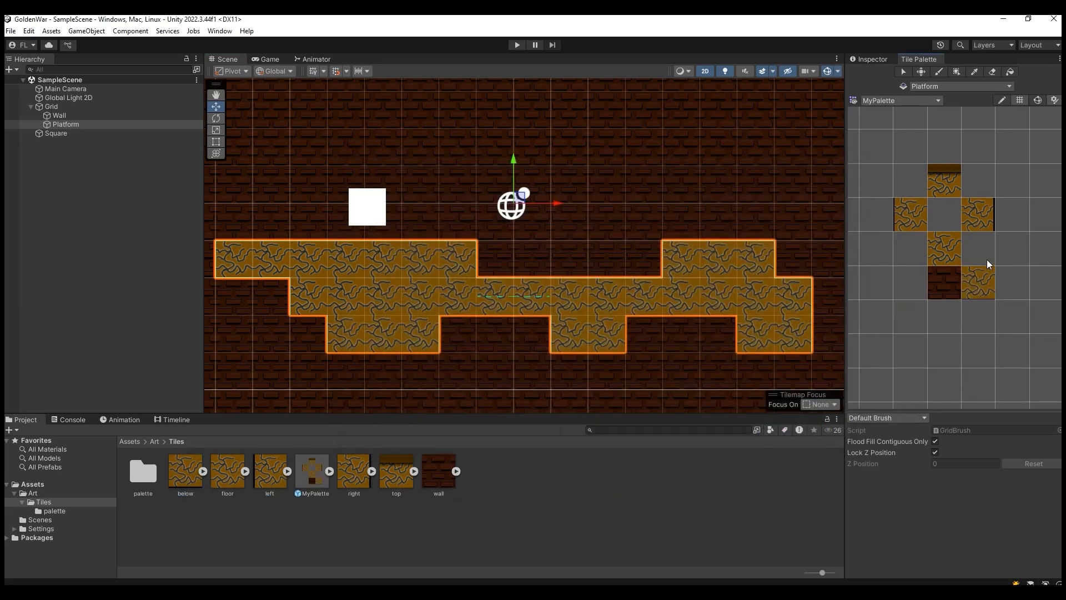
# Step: Paint the top tile along the upper surfaces of the platform's left section, lower middle section and raised right section
pyautogui.click(952, 191)
pyautogui.click(460, 256)
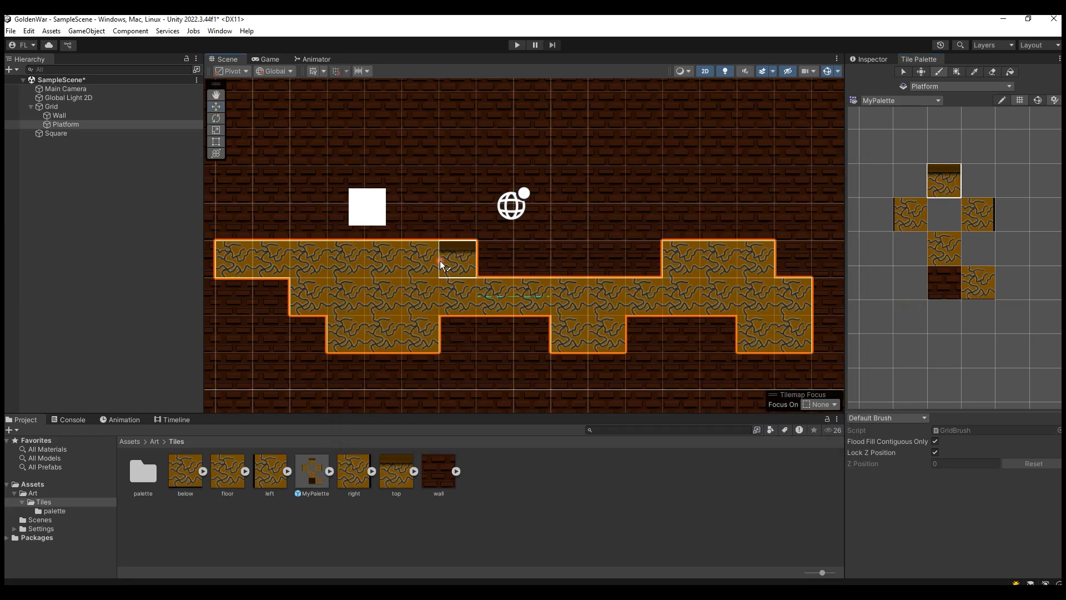
pyautogui.moveTo(324, 258); pyautogui.dragTo(233, 260)
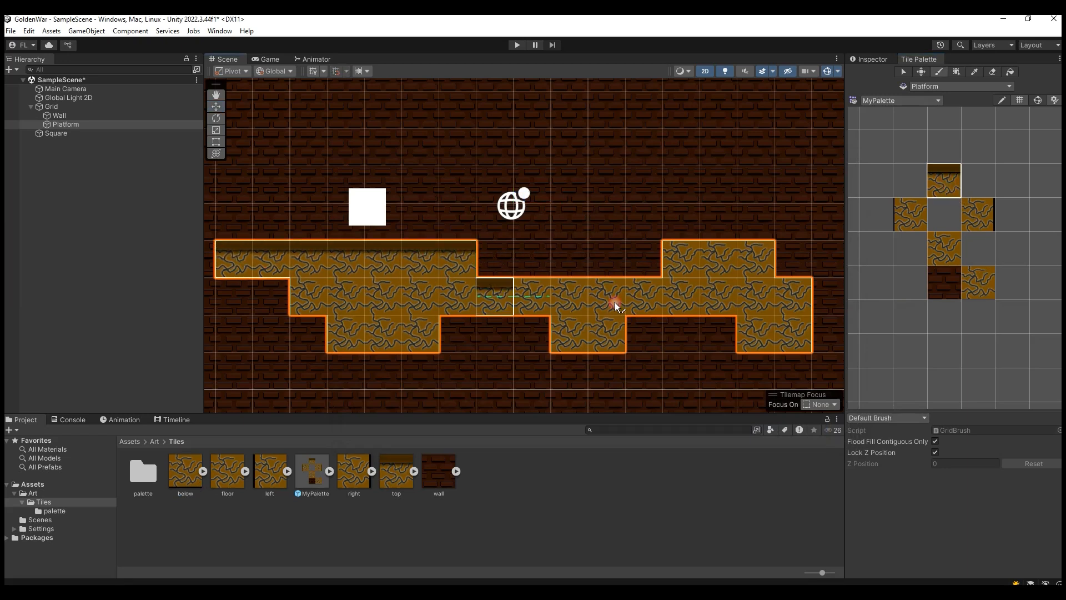
pyautogui.click(688, 266)
pyautogui.moveTo(741, 257)
pyautogui.mouseDown()
pyautogui.moveTo(623, 288)
pyautogui.moveTo(496, 299)
pyautogui.mouseUp()
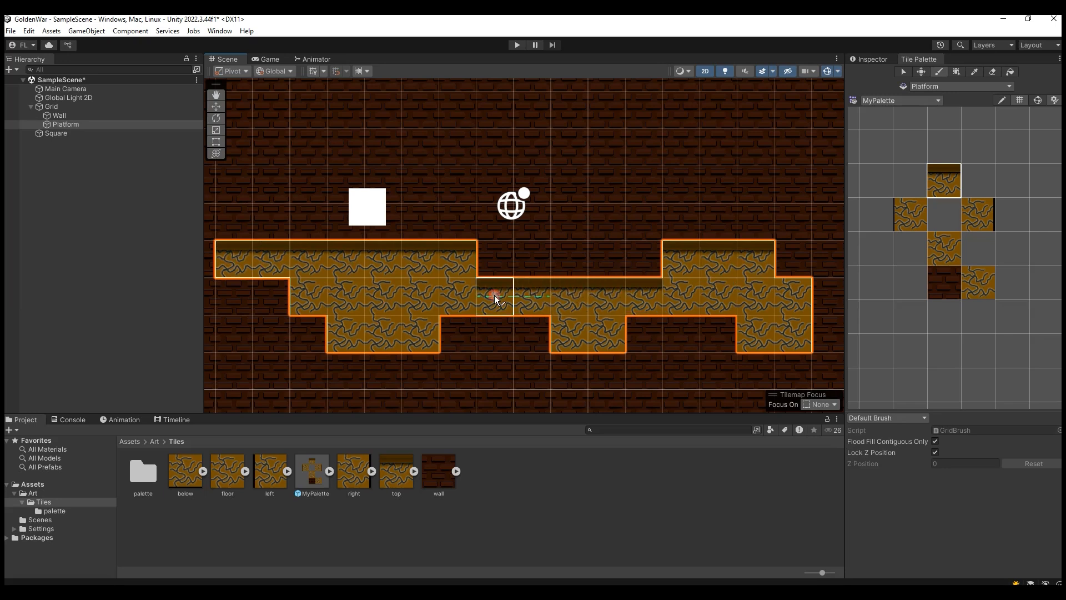
# Step: Paint the left and right tiles onto the side edges of the platform's right and middle lower blocks
pyautogui.click(976, 219)
pyautogui.click(910, 220)
pyautogui.click(932, 304)
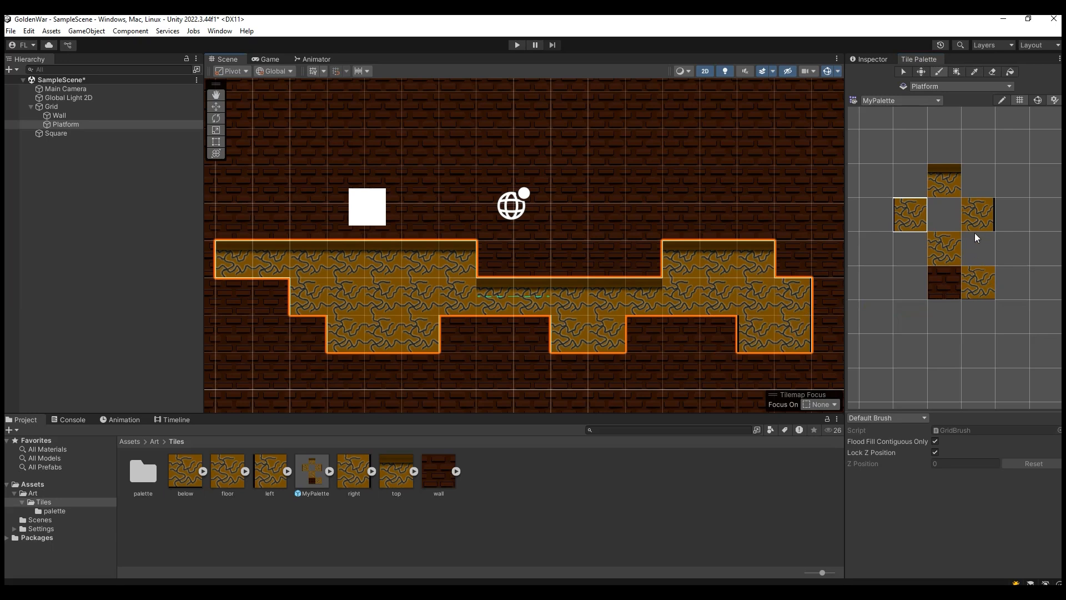
pyautogui.click(982, 285)
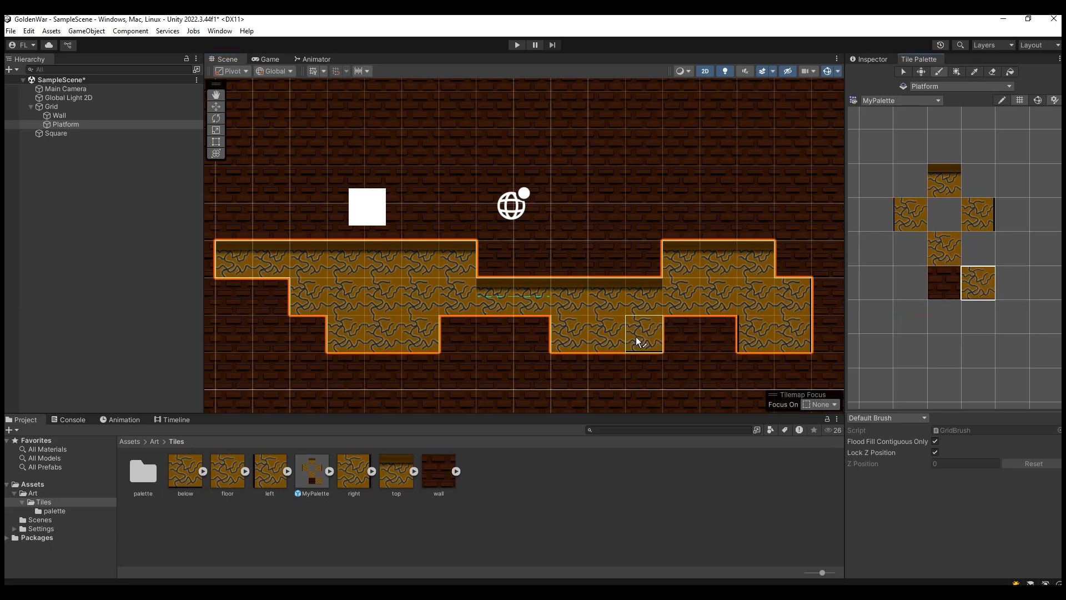
pyautogui.click(608, 339)
pyautogui.click(973, 224)
pyautogui.click(608, 329)
pyautogui.click(905, 227)
pyautogui.click(560, 344)
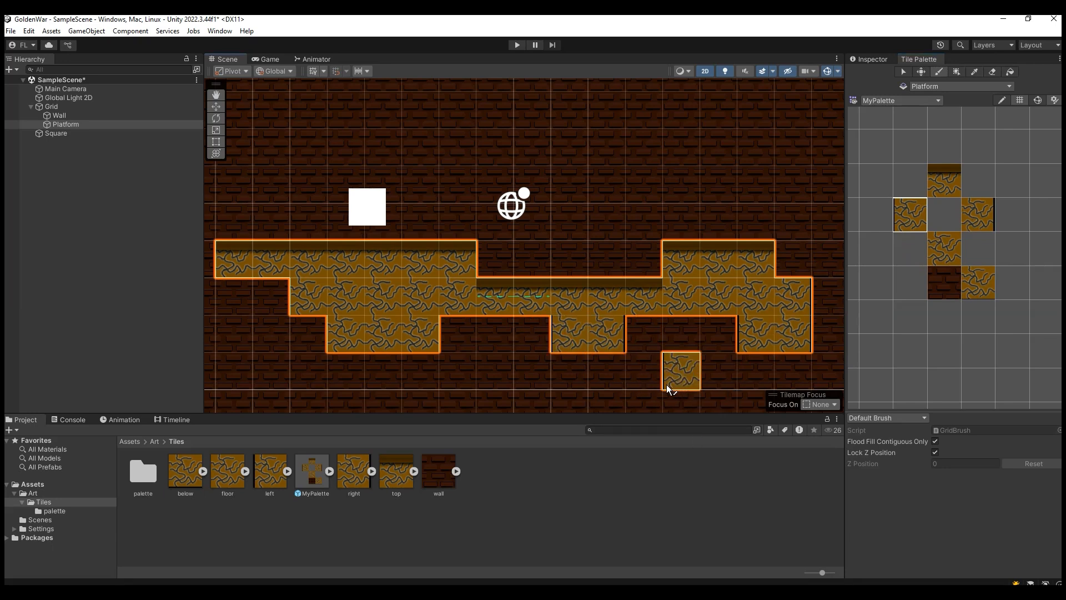
# Step: Paint the left and right tiles on the sides of the platform's left lower block, and the below tile at its bottom middle
pyautogui.click(911, 214)
pyautogui.click(458, 333)
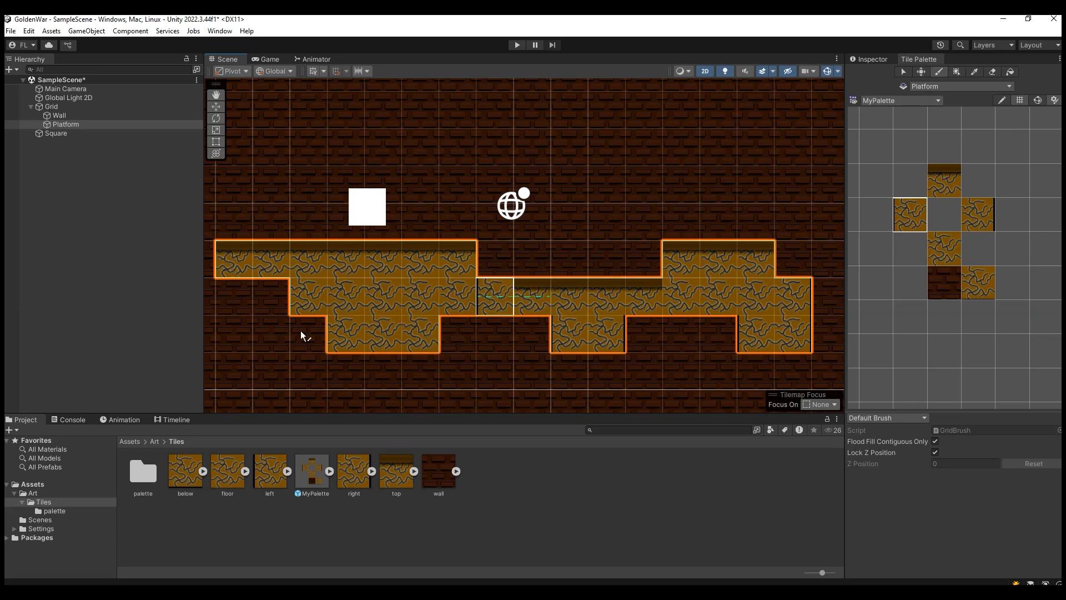
pyautogui.click(976, 224)
pyautogui.click(465, 351)
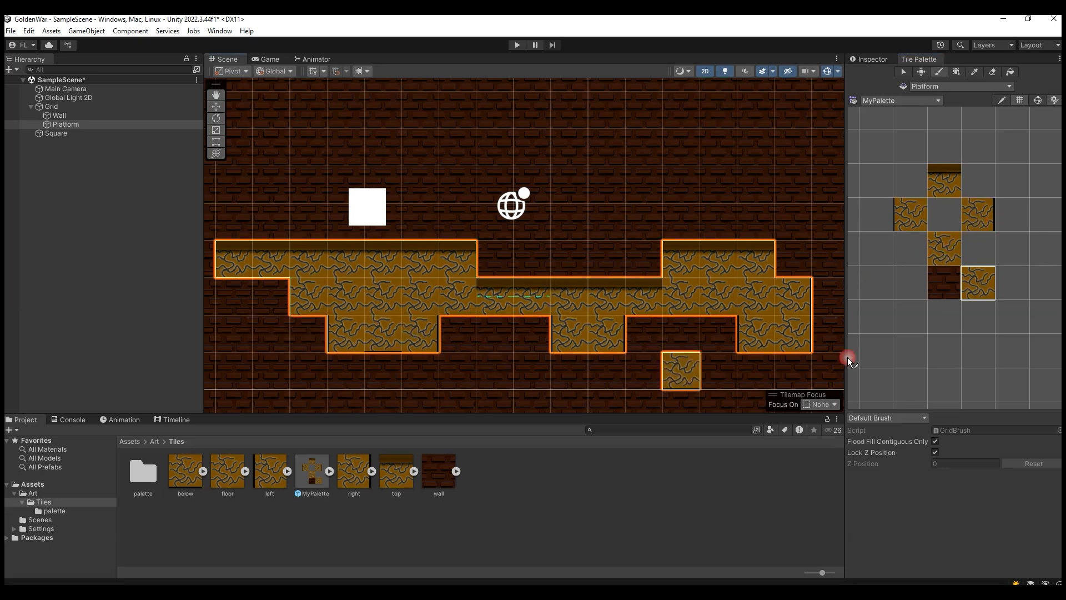
pyautogui.click(910, 214)
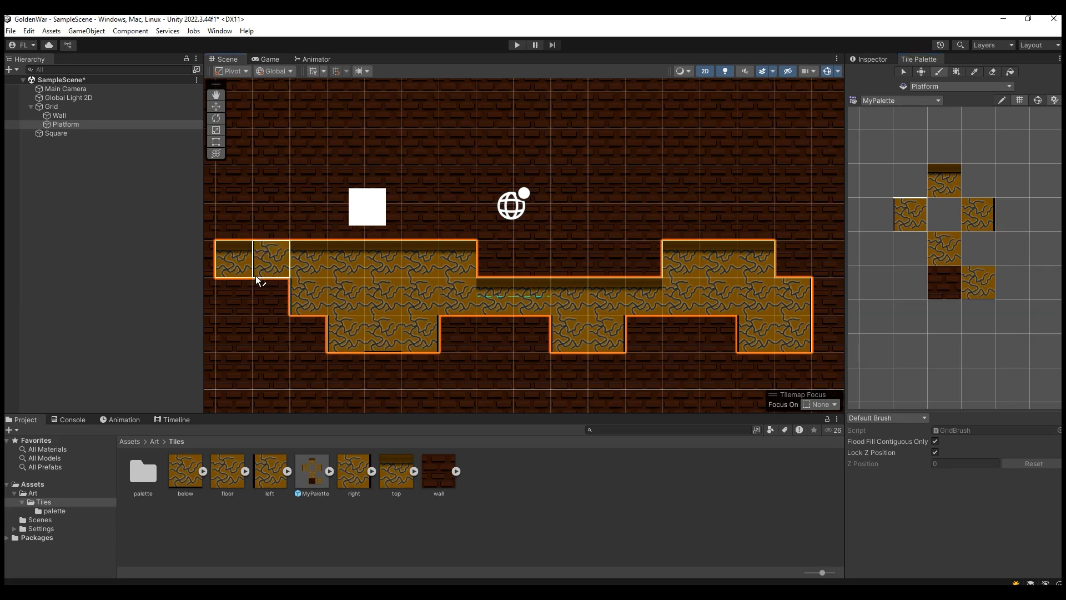
pyautogui.click(423, 375)
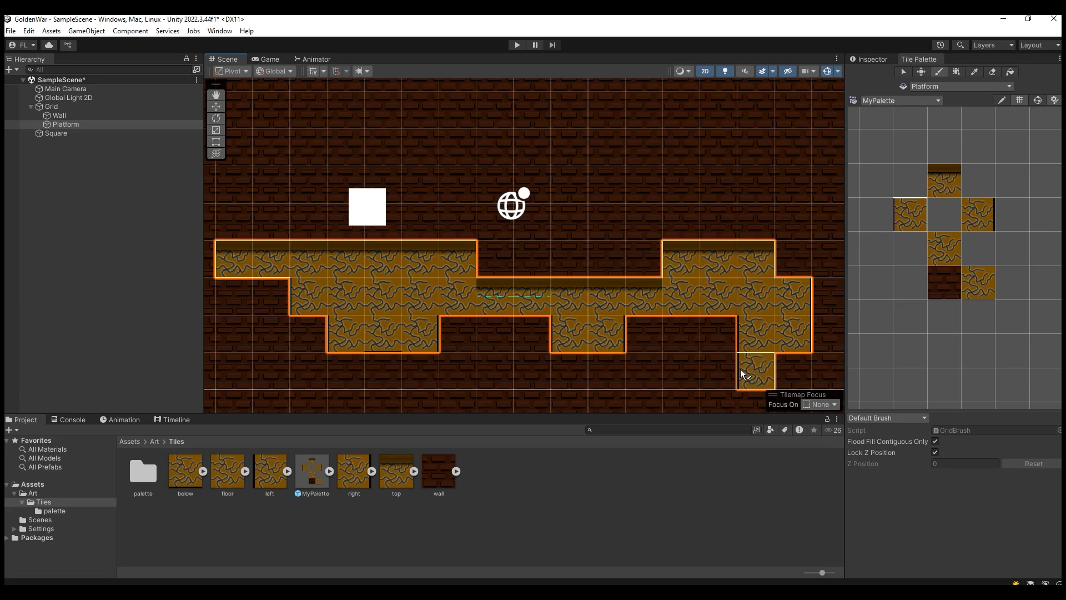
# Step: Replace the below tile at the bottom middle of the left lower block with the floor tile, and check the Game view
pyautogui.click(269, 59)
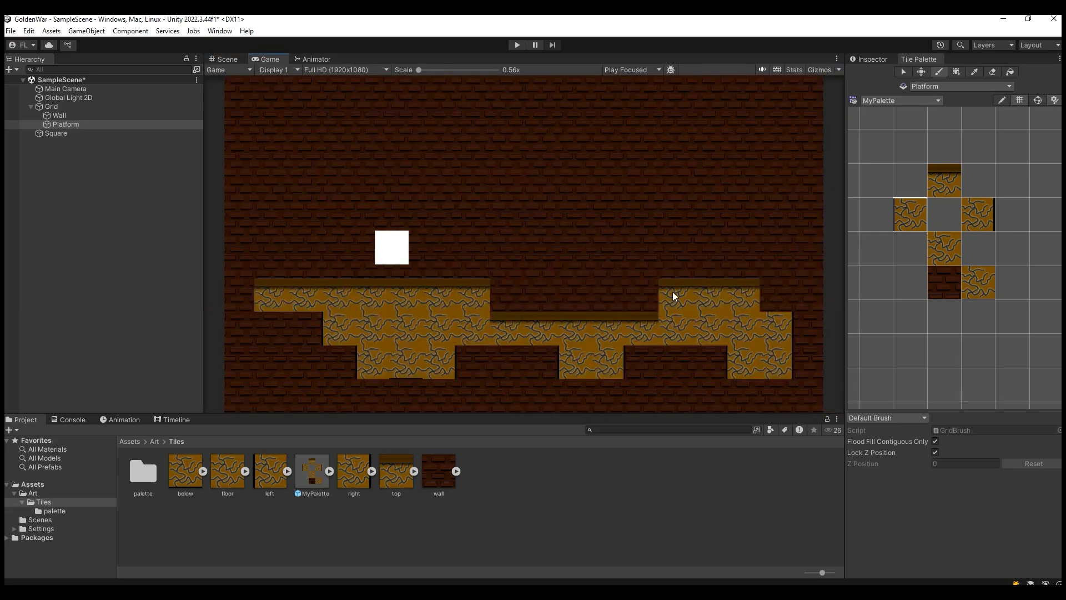
pyautogui.click(227, 59)
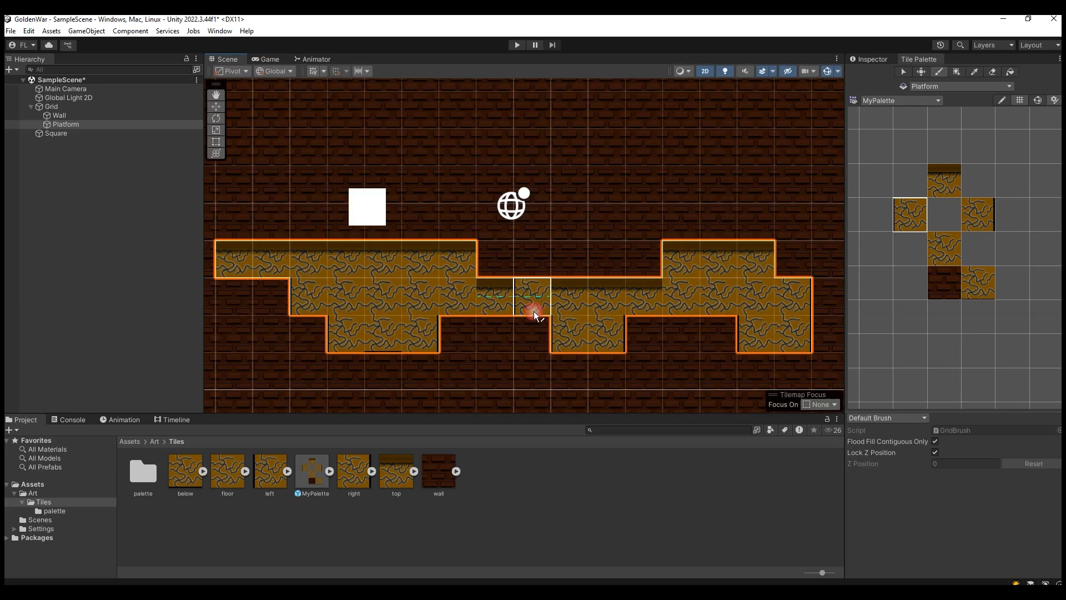
pyautogui.click(952, 247)
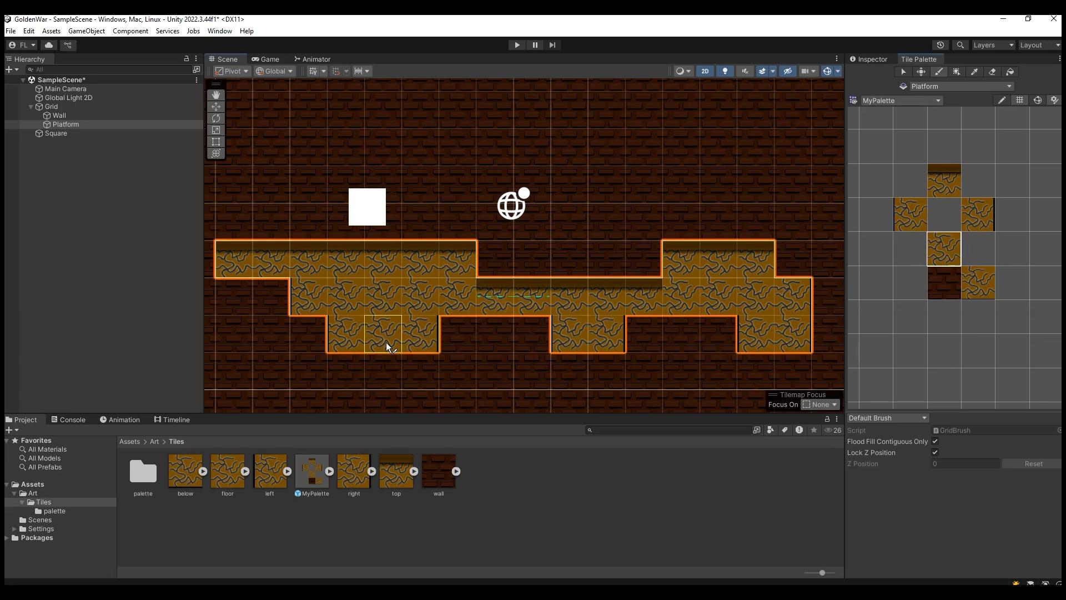
pyautogui.click(267, 59)
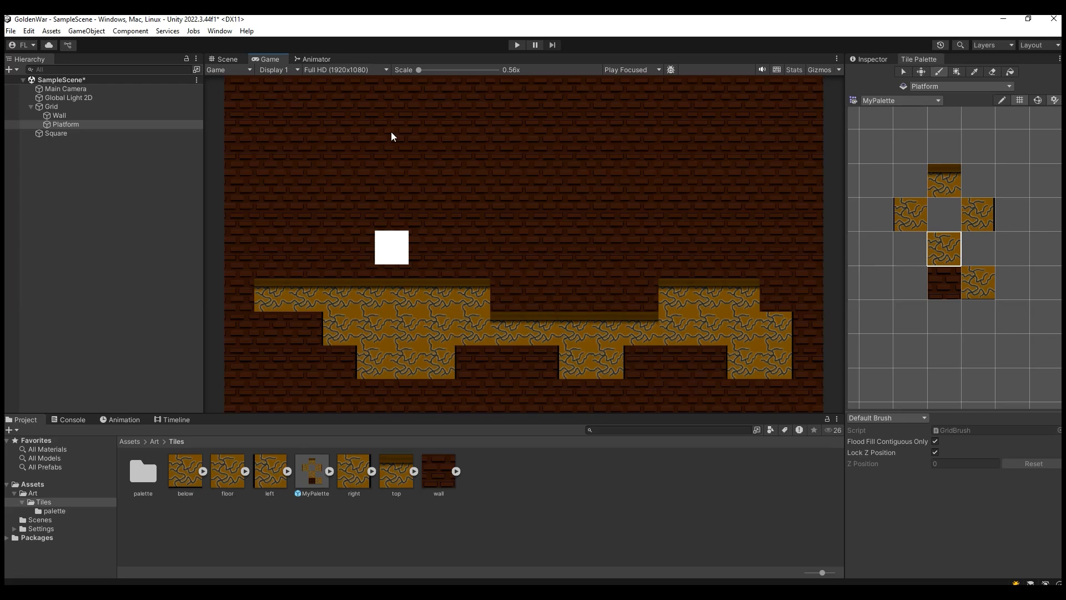
pyautogui.click(227, 58)
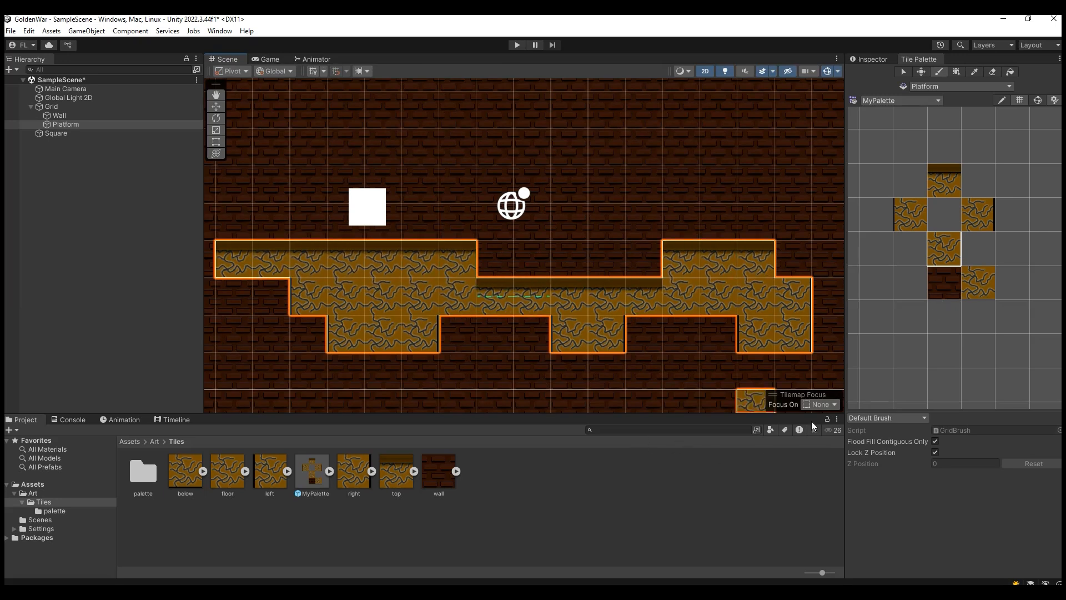
# Step: Open the Package Manager, list the Unity Registry packages and search for "2d ti"
pyautogui.click(219, 32)
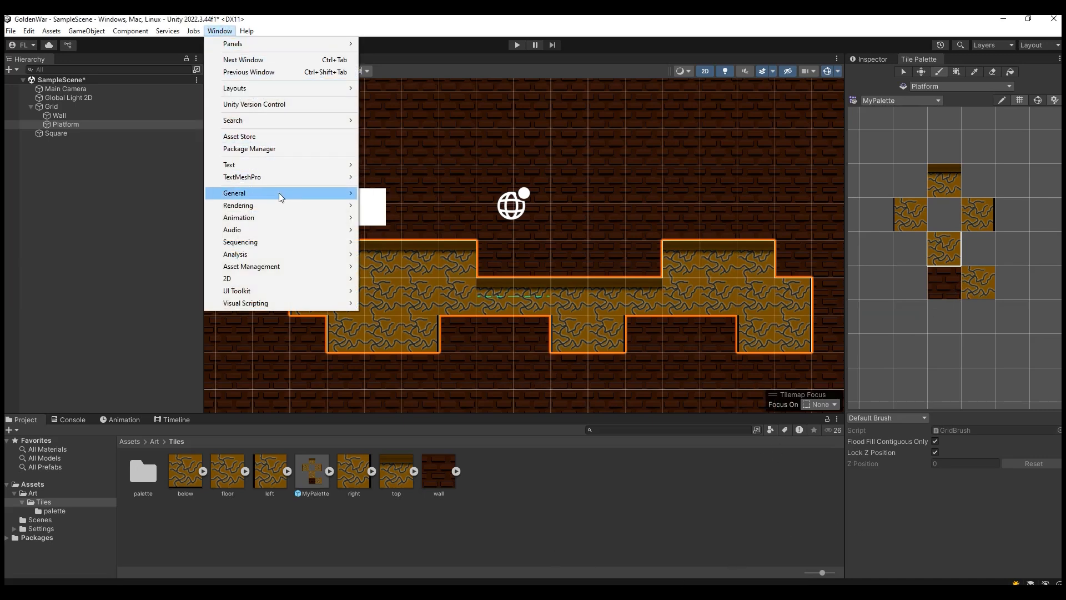
pyautogui.moveTo(315, 210)
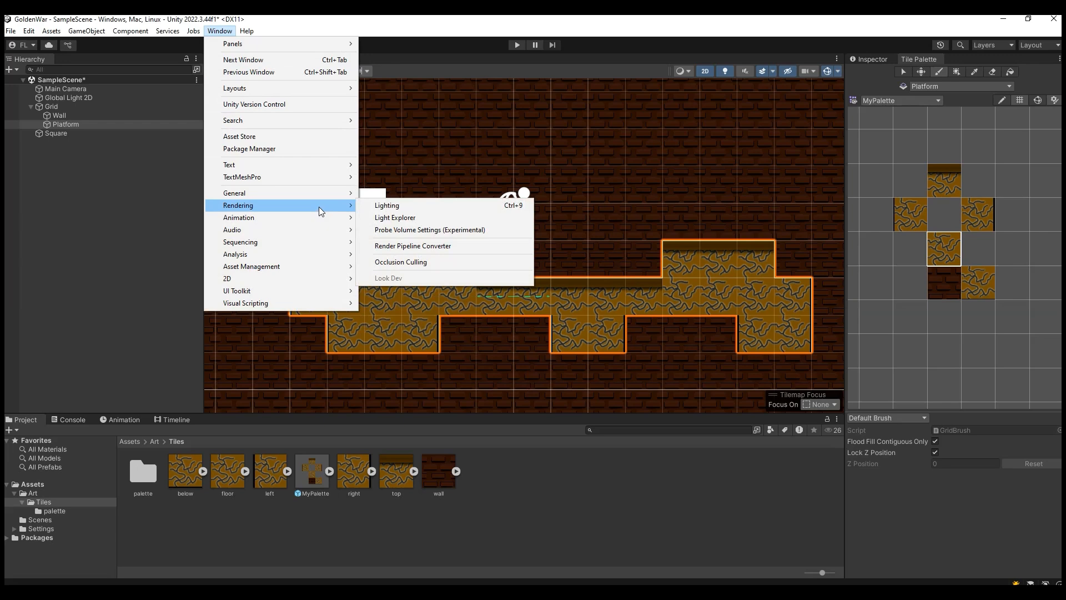
pyautogui.click(308, 151)
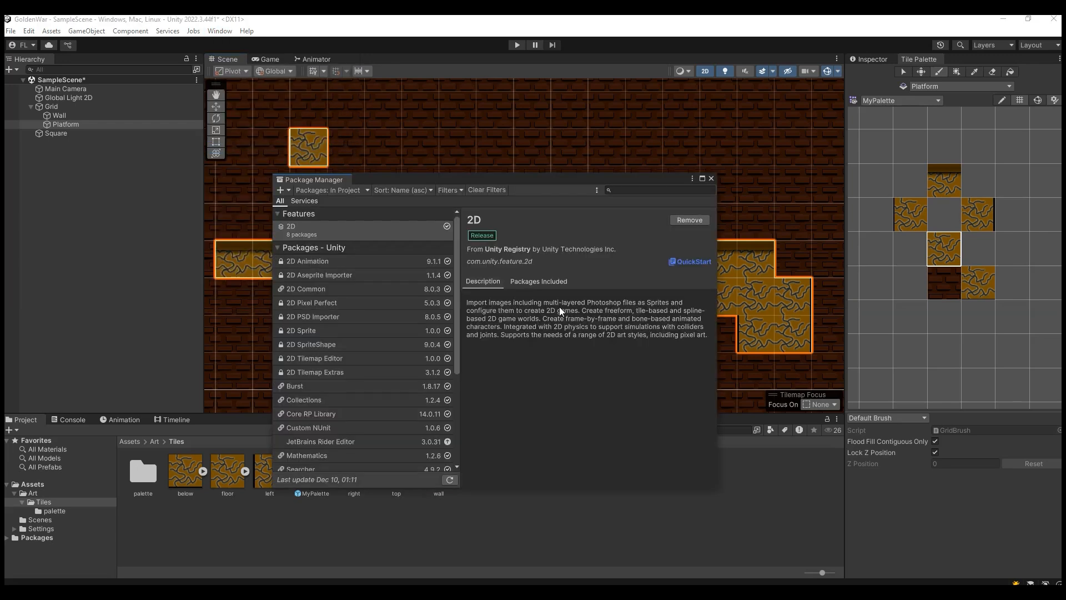
pyautogui.click(342, 190)
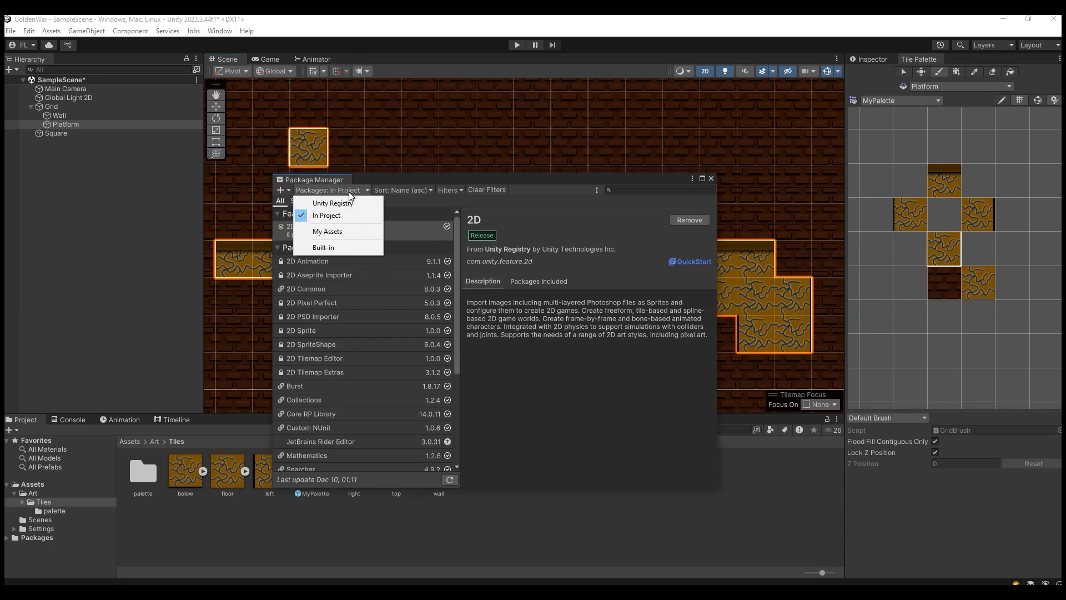
pyautogui.click(325, 203)
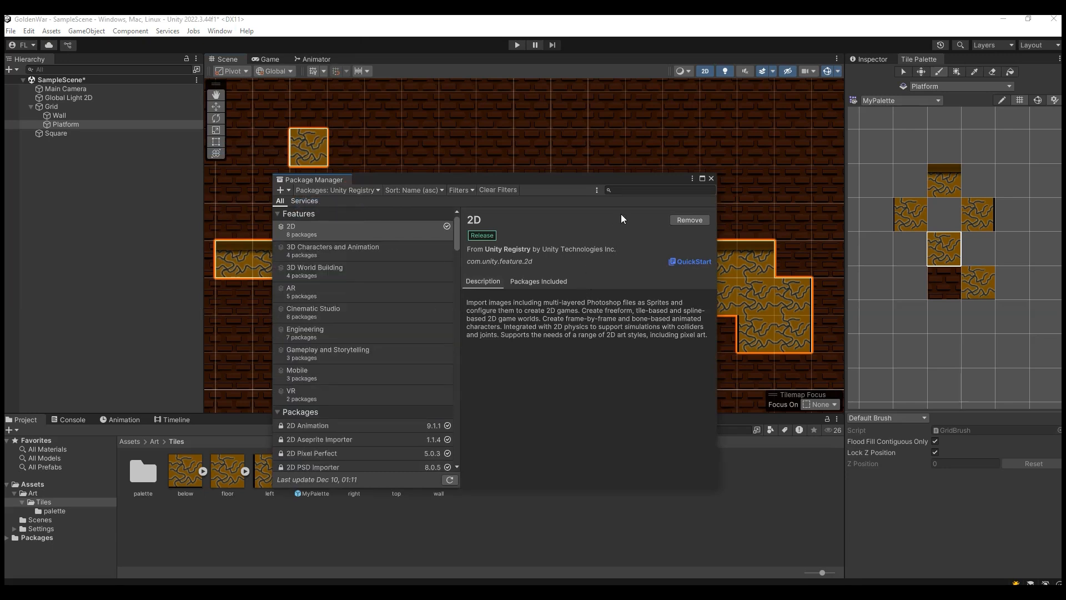
pyautogui.click(618, 191)
pyautogui.write('2d')
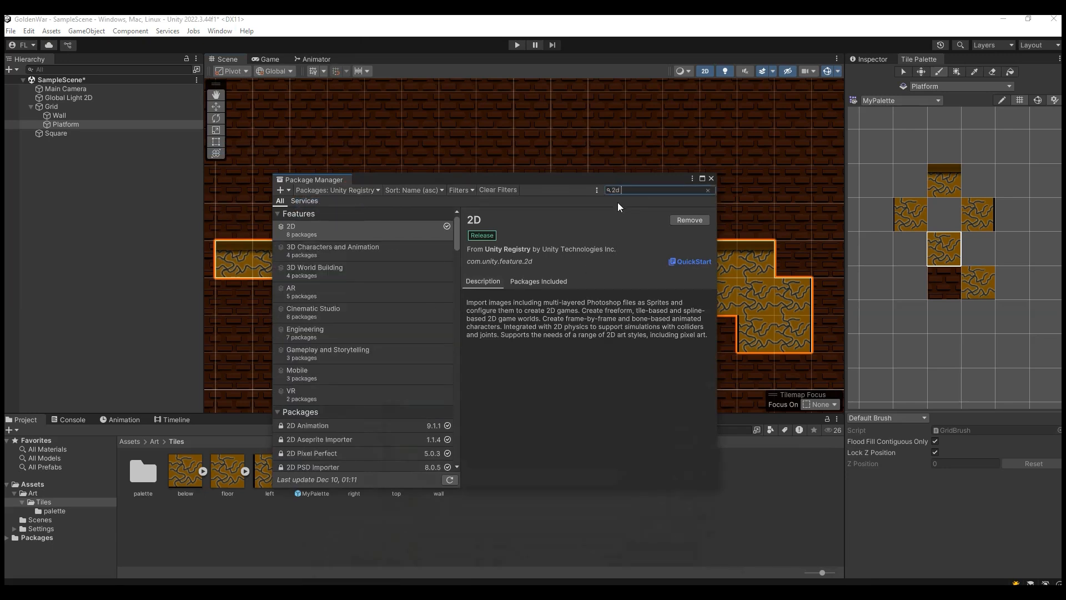
pyautogui.write(' ti')
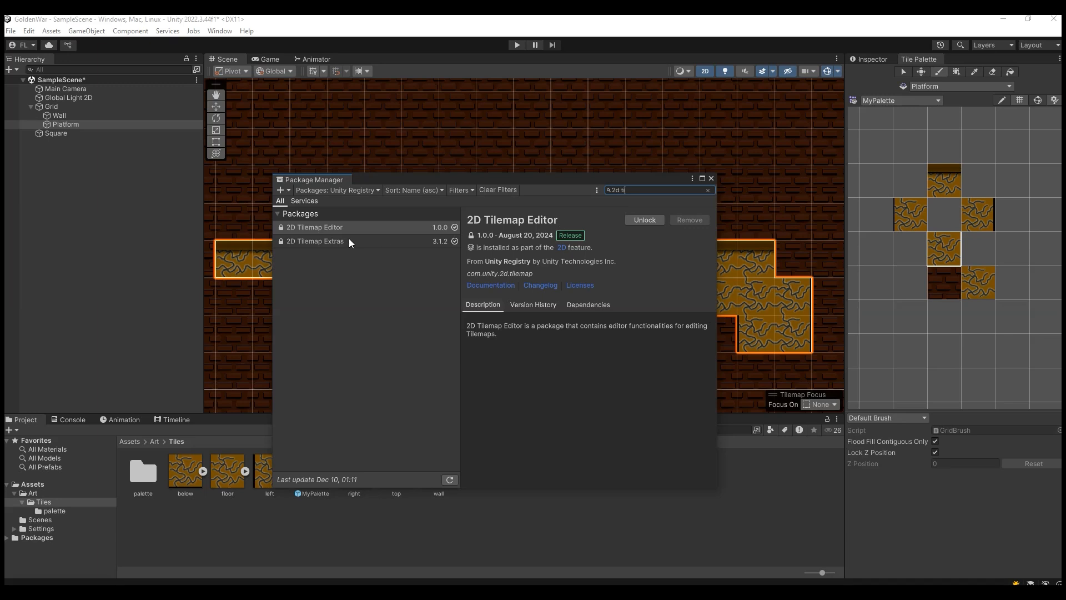
# Step: Check the installation status of the 2D Tilemap Editor and 2D Tilemap Extras packages, and close the Package Manager
pyautogui.click(340, 231)
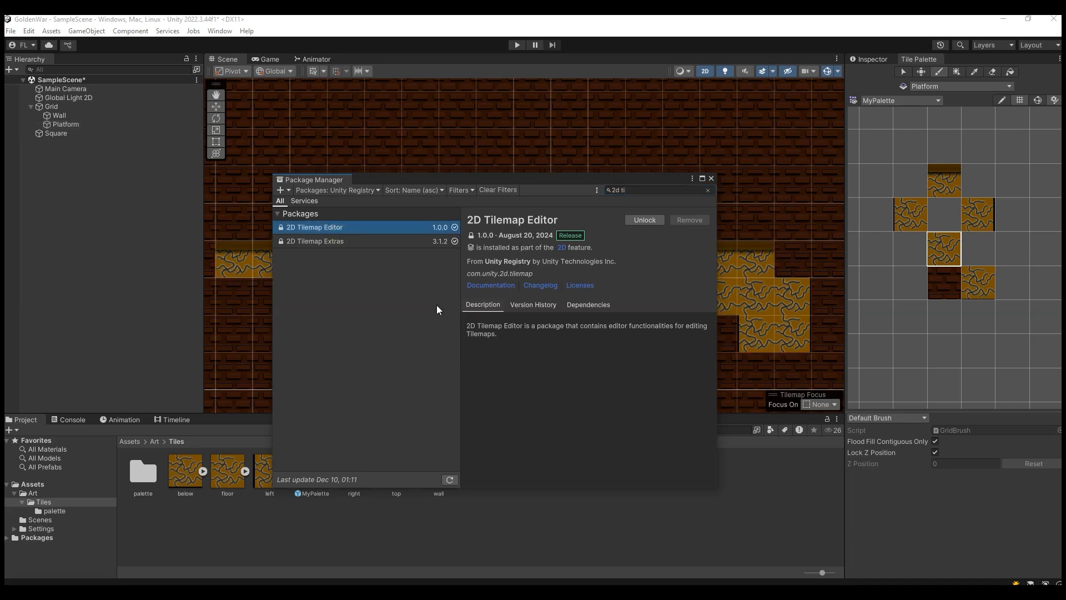
pyautogui.click(352, 242)
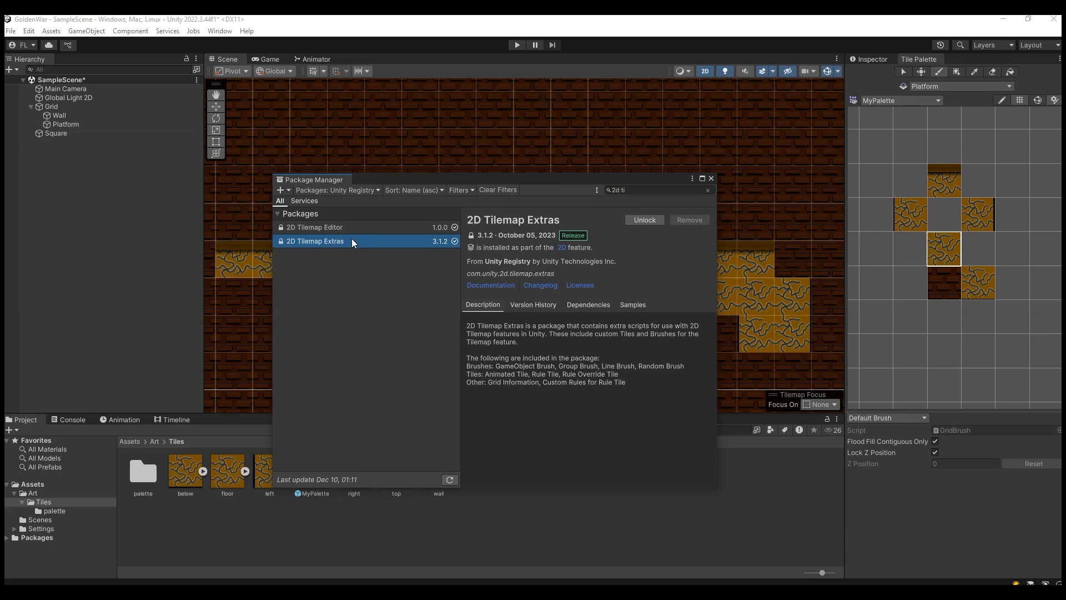
pyautogui.click(352, 228)
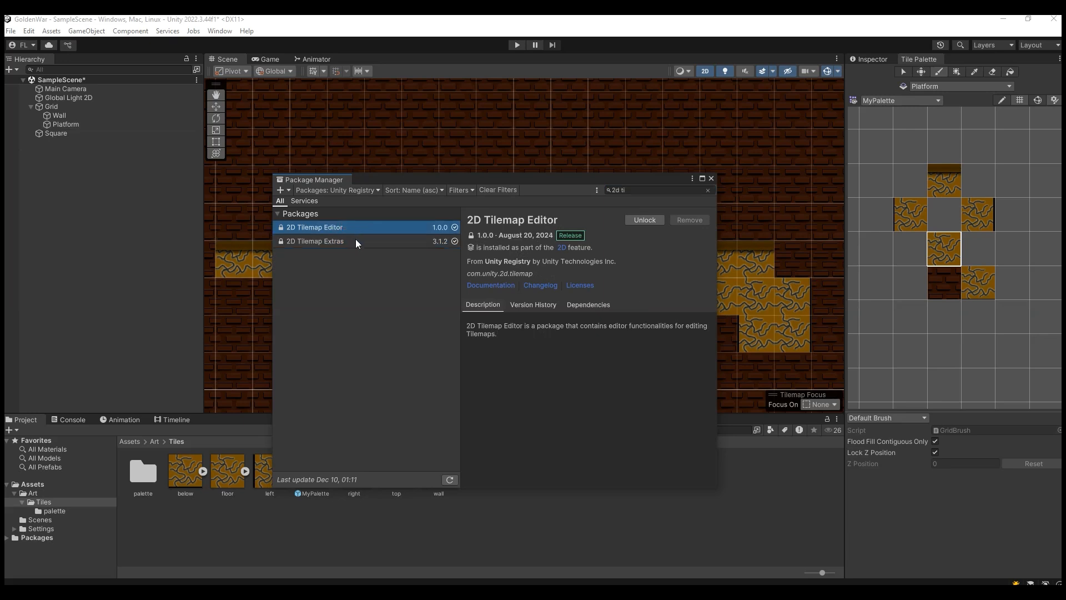
pyautogui.click(355, 239)
pyautogui.click(445, 228)
pyautogui.click(452, 240)
pyautogui.click(435, 230)
pyautogui.click(431, 240)
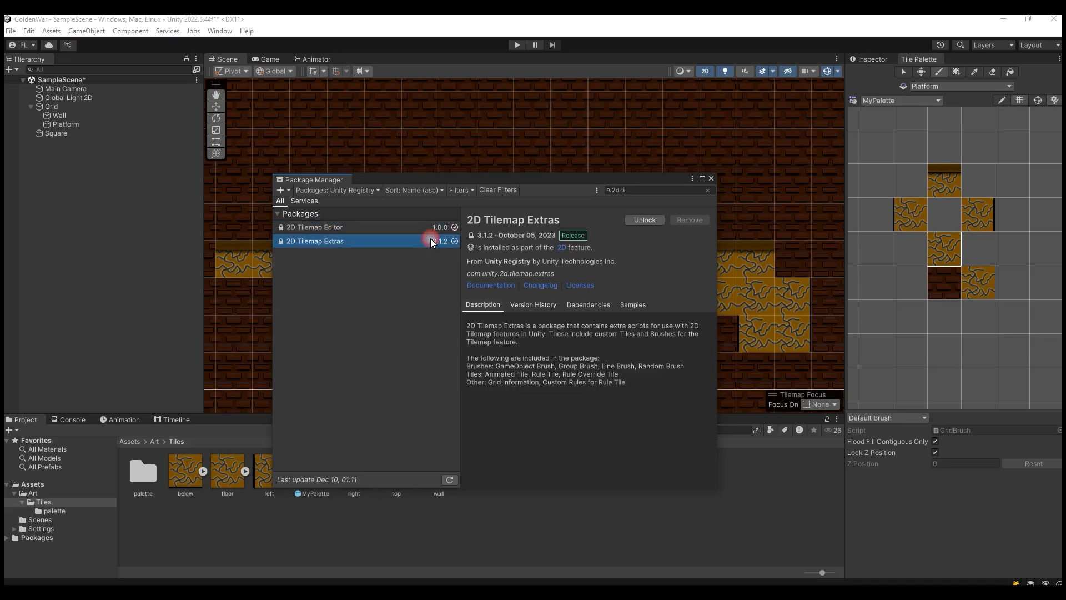
pyautogui.click(406, 229)
pyautogui.click(401, 239)
pyautogui.click(711, 179)
# Step: Create a Rule Tile named myRule in the Tiles folder and assign the floor sprite as its default sprite
pyautogui.rightClick(500, 506)
pyautogui.moveTo(634, 195)
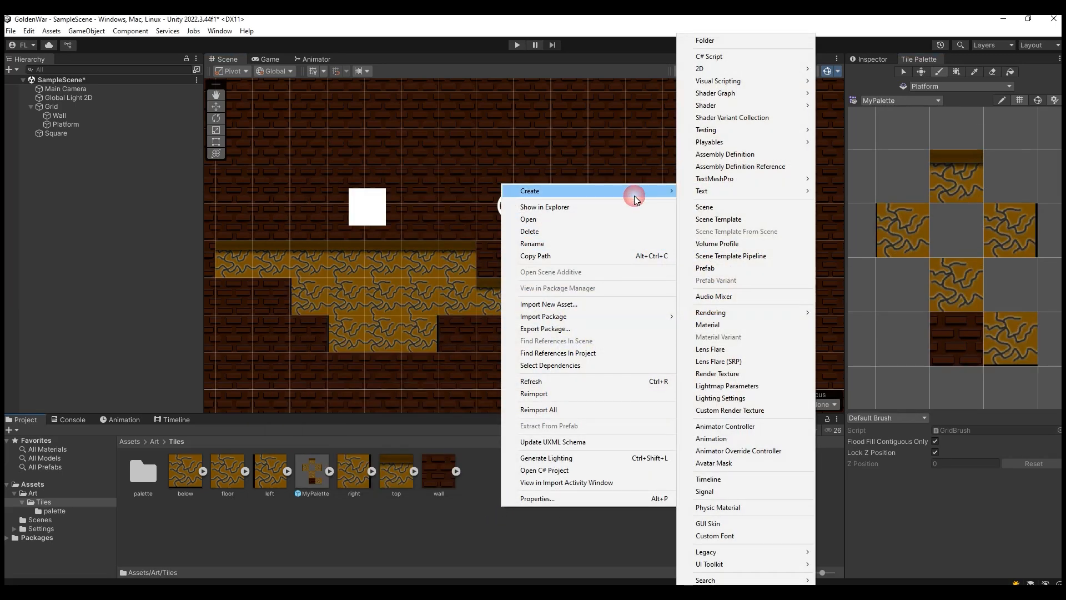
pyautogui.moveTo(764, 71)
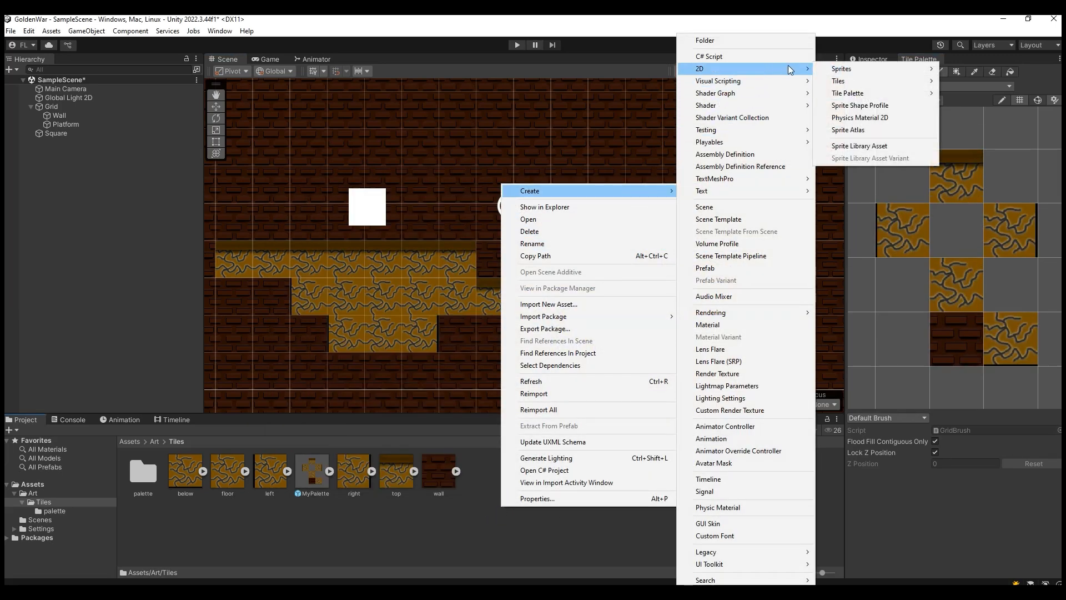
pyautogui.moveTo(868, 79)
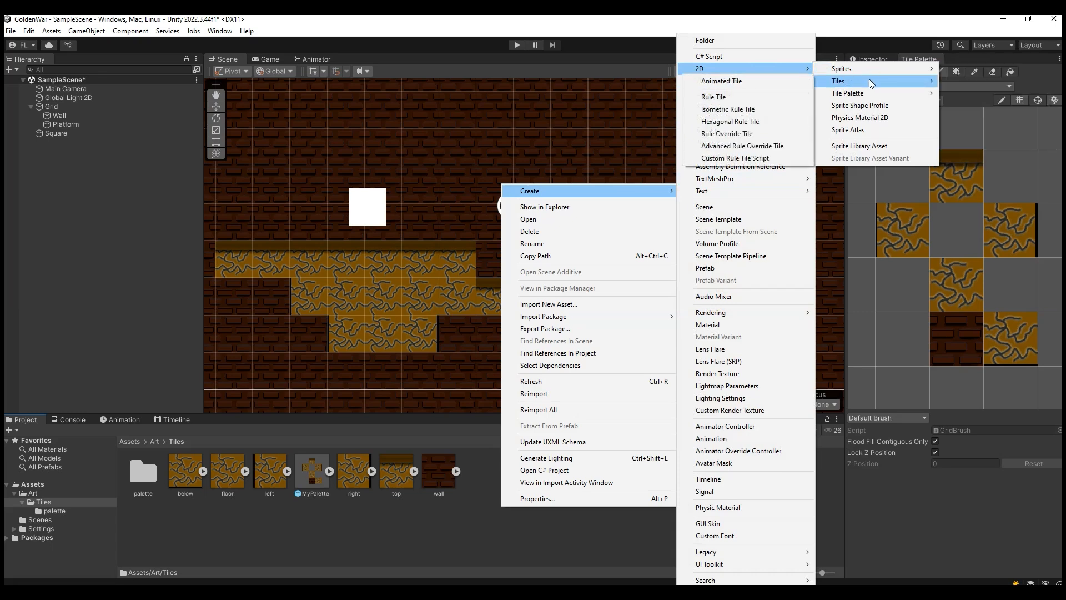
pyautogui.click(739, 97)
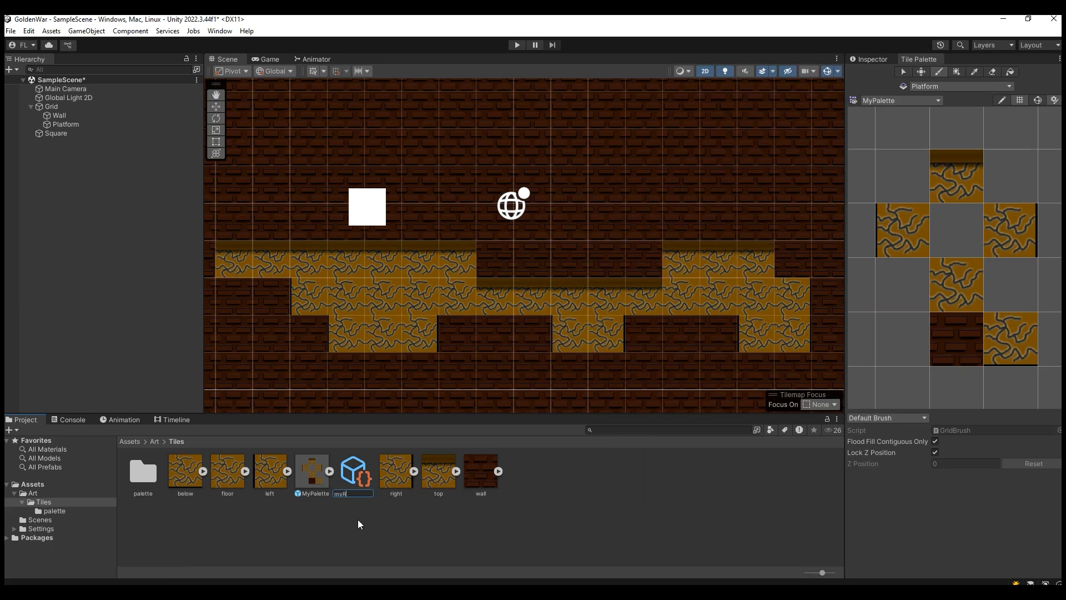
pyautogui.click(390, 556)
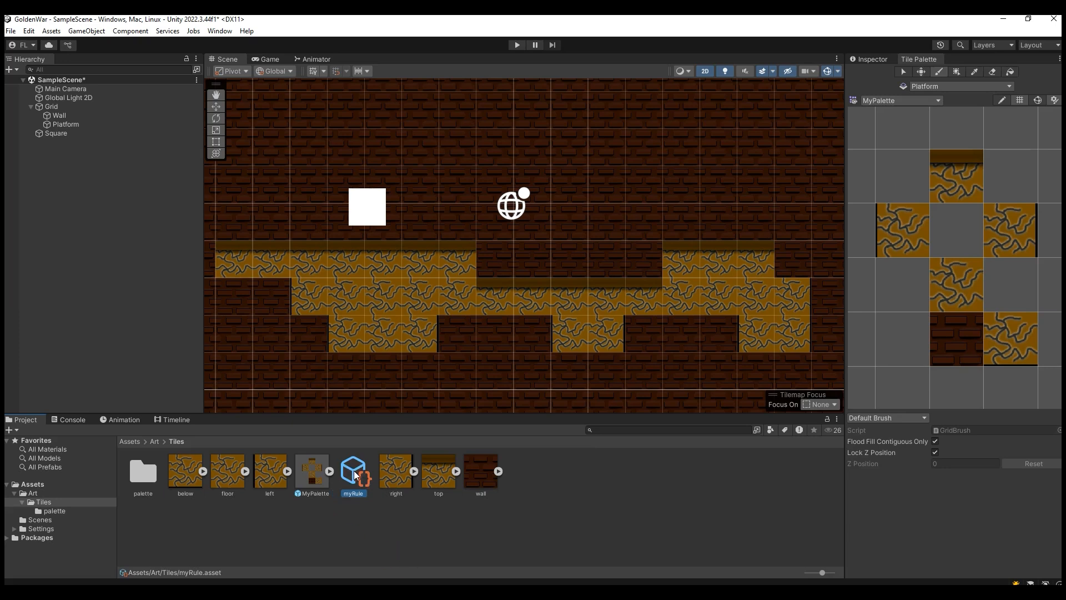
pyautogui.click(874, 61)
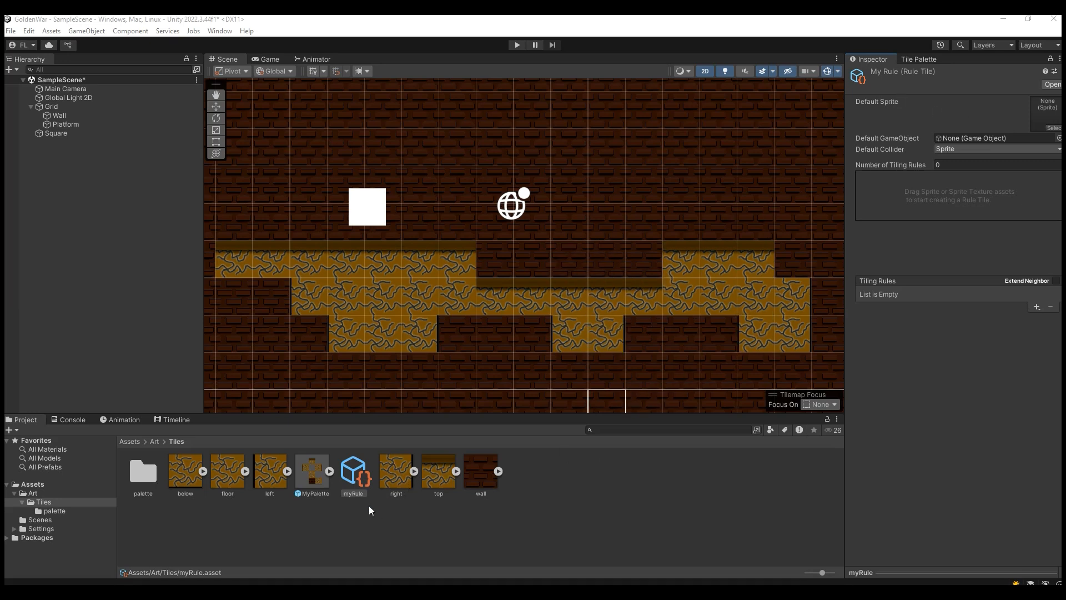
pyautogui.moveTo(228, 482); pyautogui.dragTo(1042, 127)
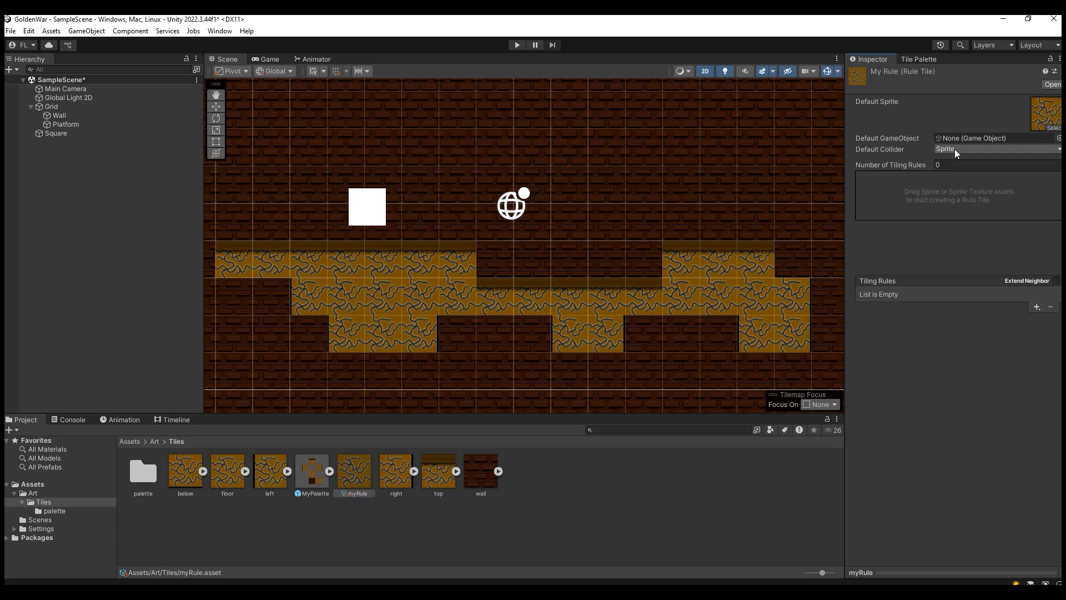
# Step: Add a tiling rule to myRule with the floor sprite, requiring matching neighbours in all eight directions
pyautogui.click(1037, 307)
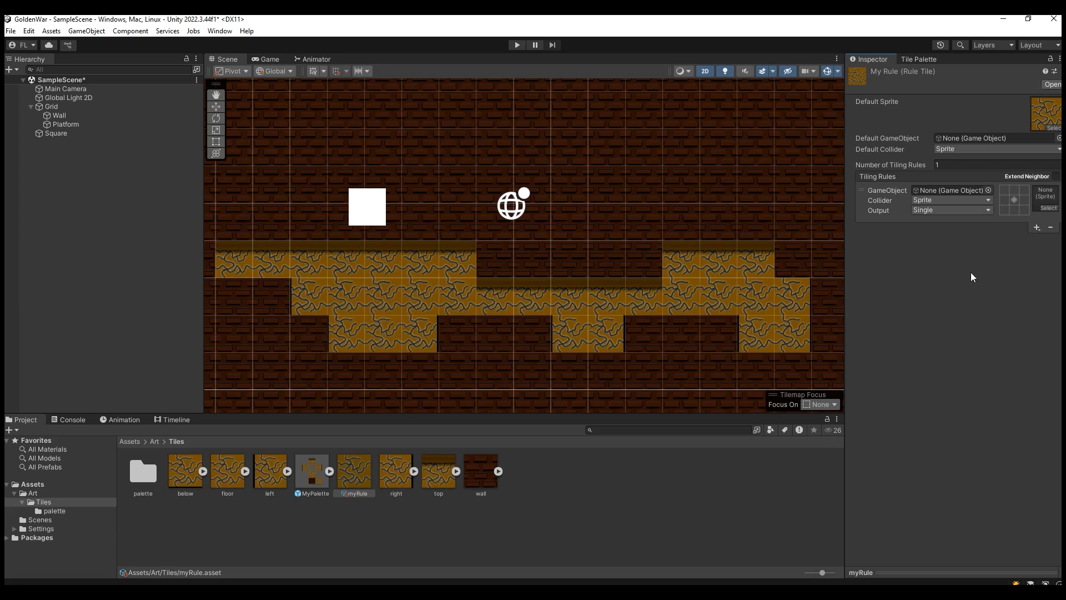
pyautogui.click(230, 481)
pyautogui.moveTo(230, 481); pyautogui.dragTo(1041, 205)
pyautogui.click(1014, 190)
pyautogui.click(1024, 190)
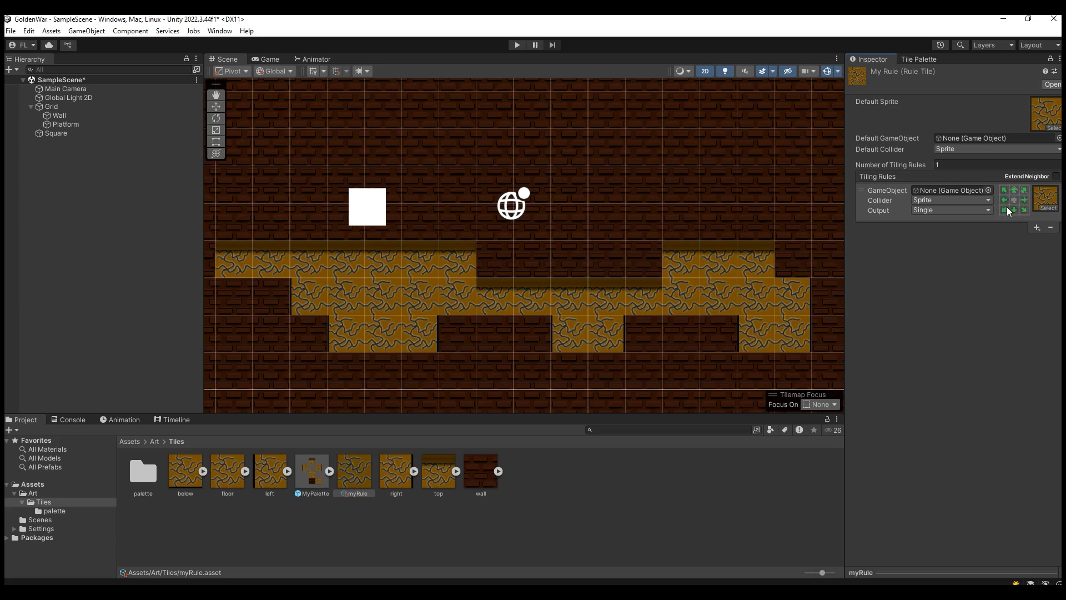
pyautogui.click(1005, 191)
pyautogui.click(1005, 192)
pyautogui.click(1005, 192)
# Step: Add a second tiling rule with the right sprite, marking the right and lower-right neighbours as not matching
pyautogui.click(1037, 227)
pyautogui.click(1032, 240)
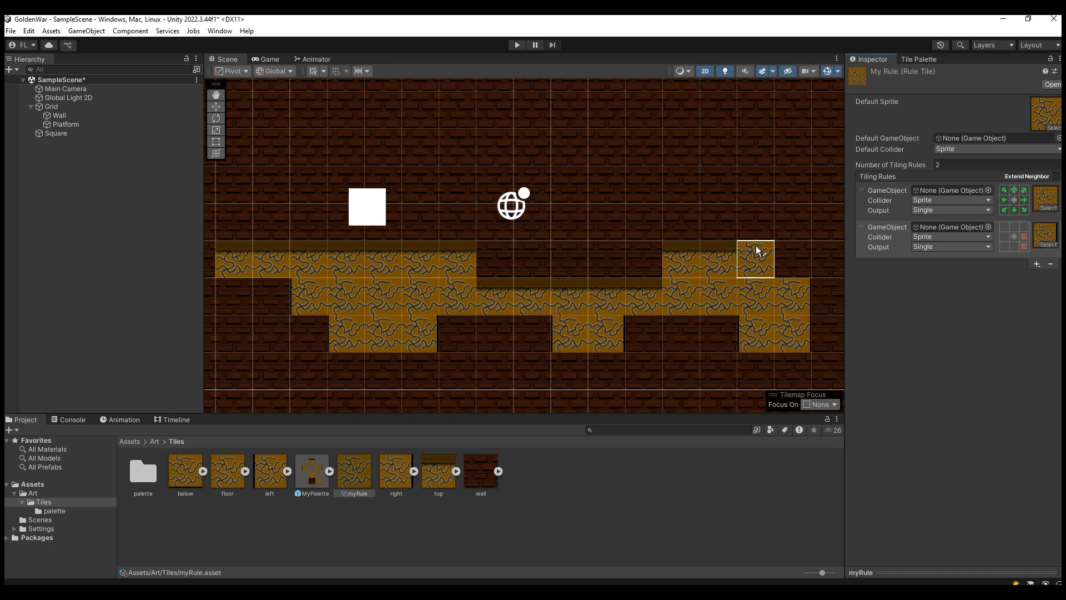
# Step: Paint a floor tile into the empty cell above the lower step at the platform's right end
pyautogui.click(751, 259)
pyautogui.click(739, 328)
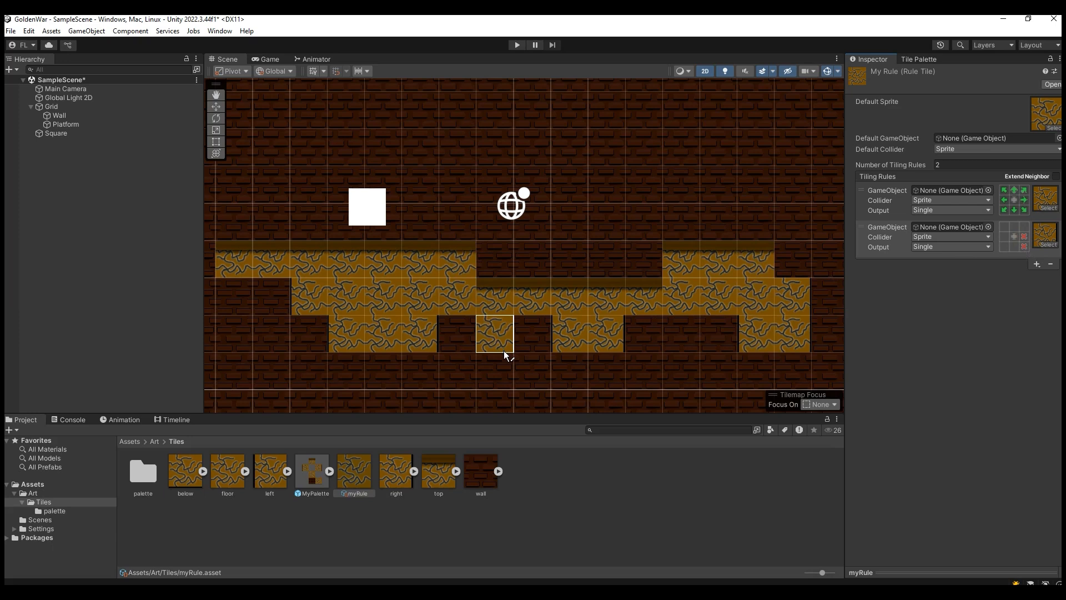
pyautogui.click(794, 261)
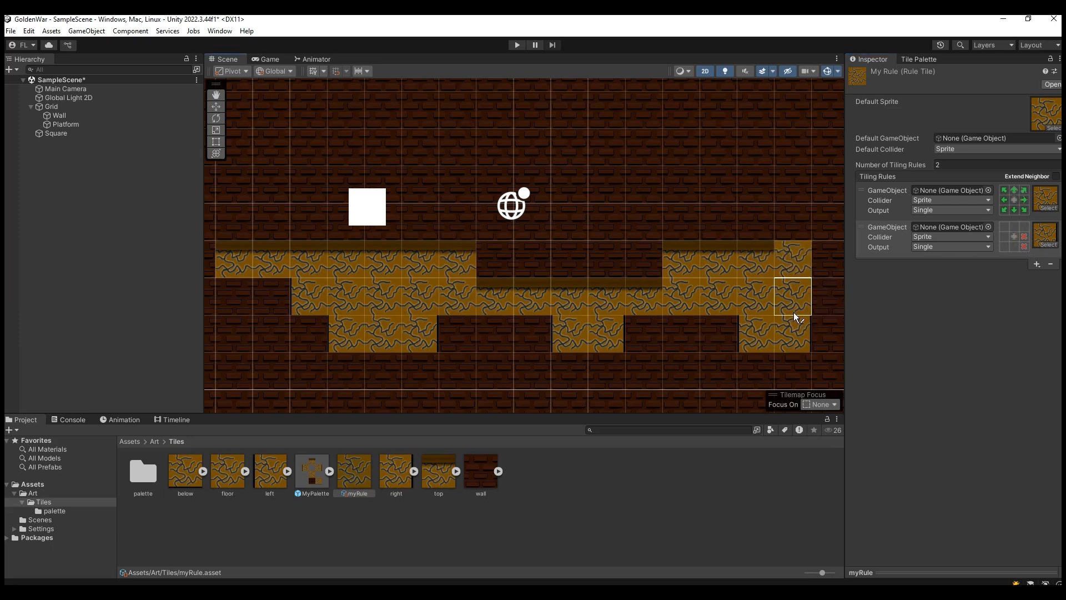
# Step: Undo the last painted floor tile and mark the six remaining neighbours in myRule's second tiling rule as matching
pyautogui.hotkey('ctrl', 'z')
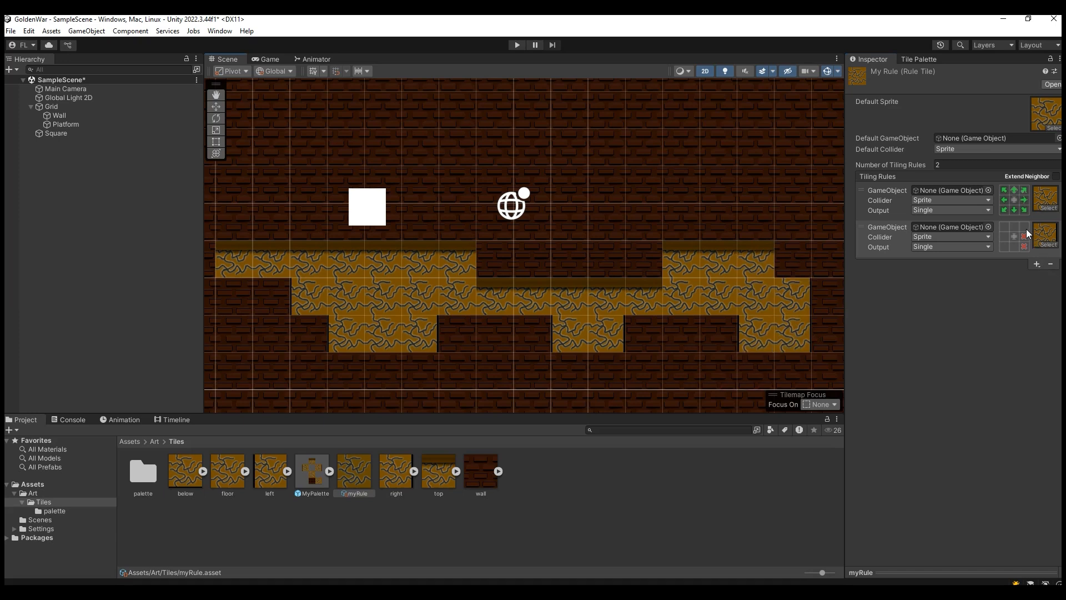
pyautogui.click(1010, 247)
# Step: Add a third tiling rule with the left sprite, marking the left and lower-left neighbours as not matching and the others as matching
pyautogui.click(1037, 264)
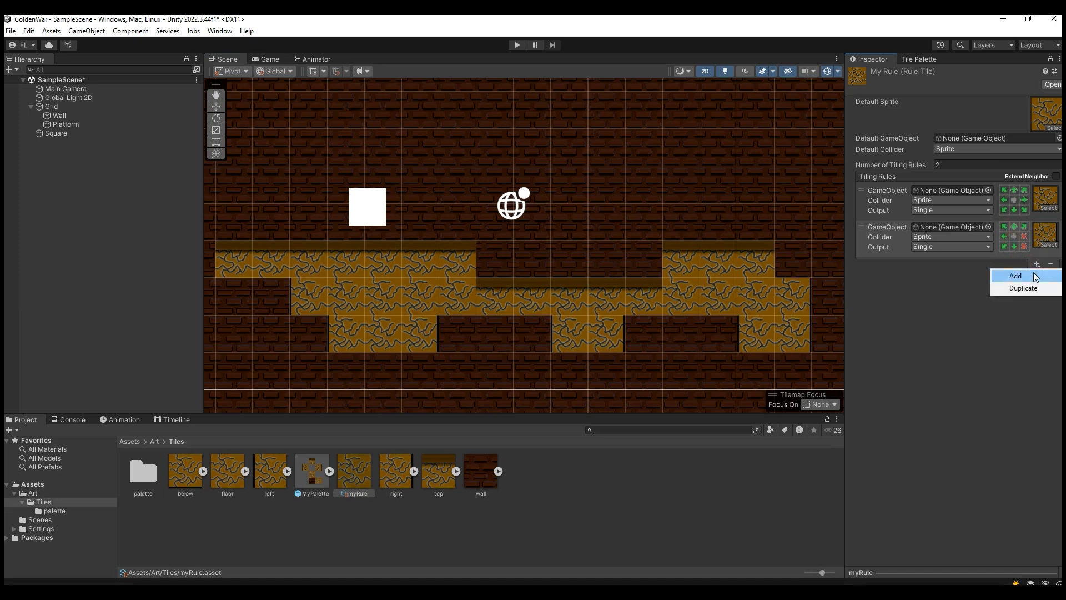
pyautogui.click(1036, 276)
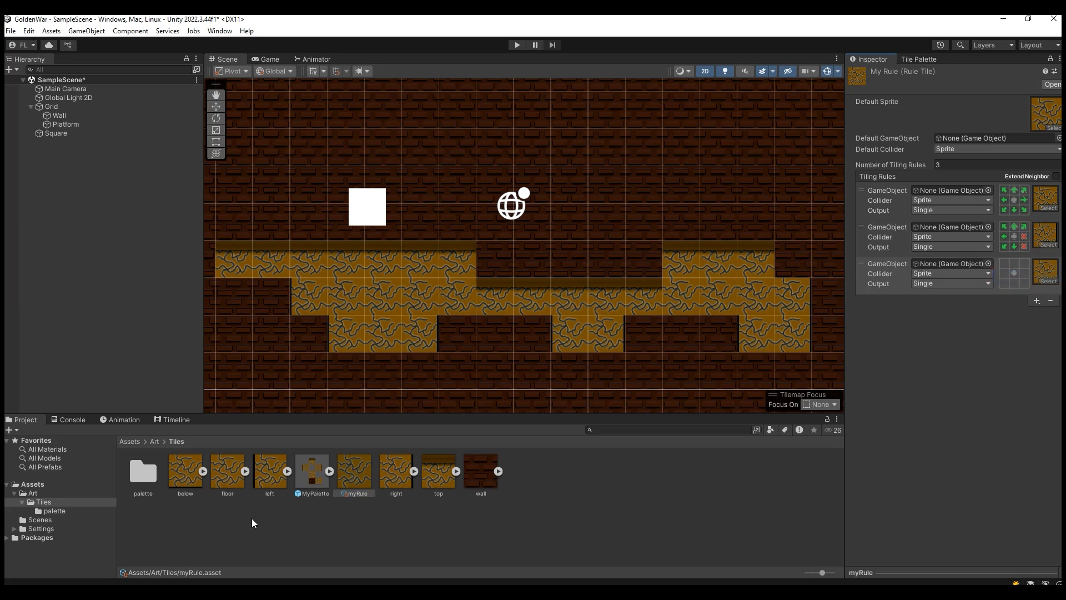
pyautogui.moveTo(275, 485); pyautogui.dragTo(1051, 282)
pyautogui.click(1014, 263)
pyautogui.click(1024, 273)
pyautogui.click(1015, 283)
pyautogui.click(1003, 227)
pyautogui.click(1014, 247)
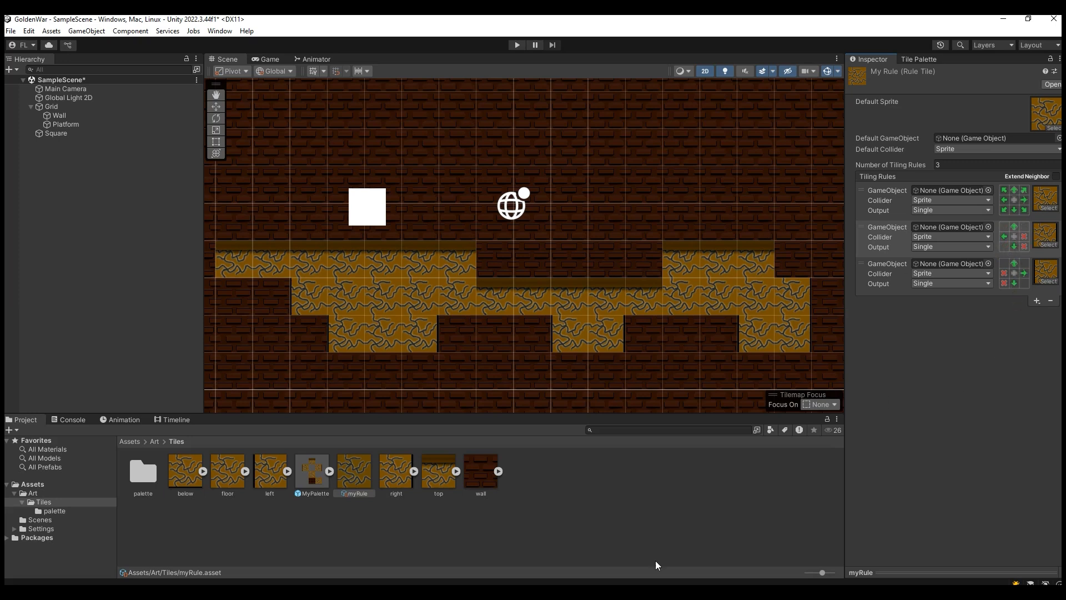
# Step: Add a rule with the top sprite in last place, marking its three upper neighbours as not matching and the other five as matching
pyautogui.click(1037, 300)
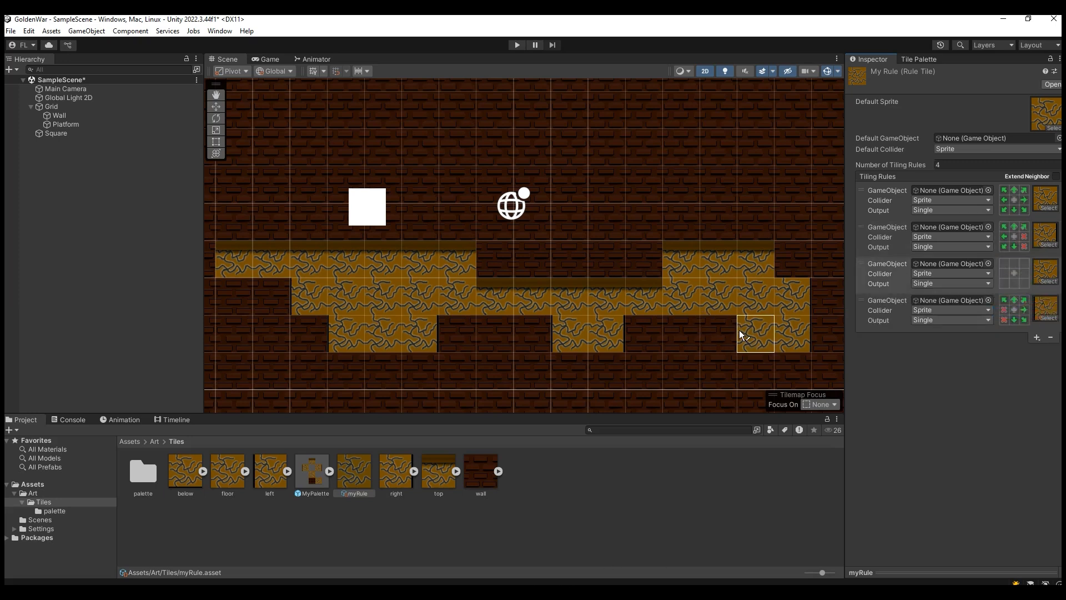
pyautogui.moveTo(432, 473); pyautogui.dragTo(1047, 319)
pyautogui.moveTo(872, 265); pyautogui.dragTo(875, 311)
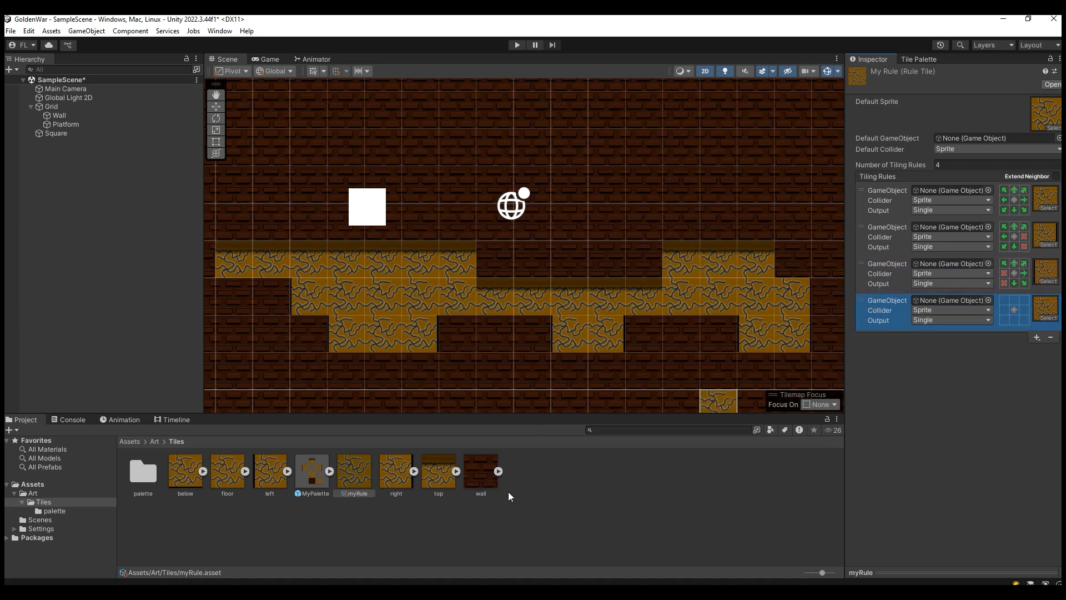
pyautogui.moveTo(450, 482); pyautogui.dragTo(1045, 314)
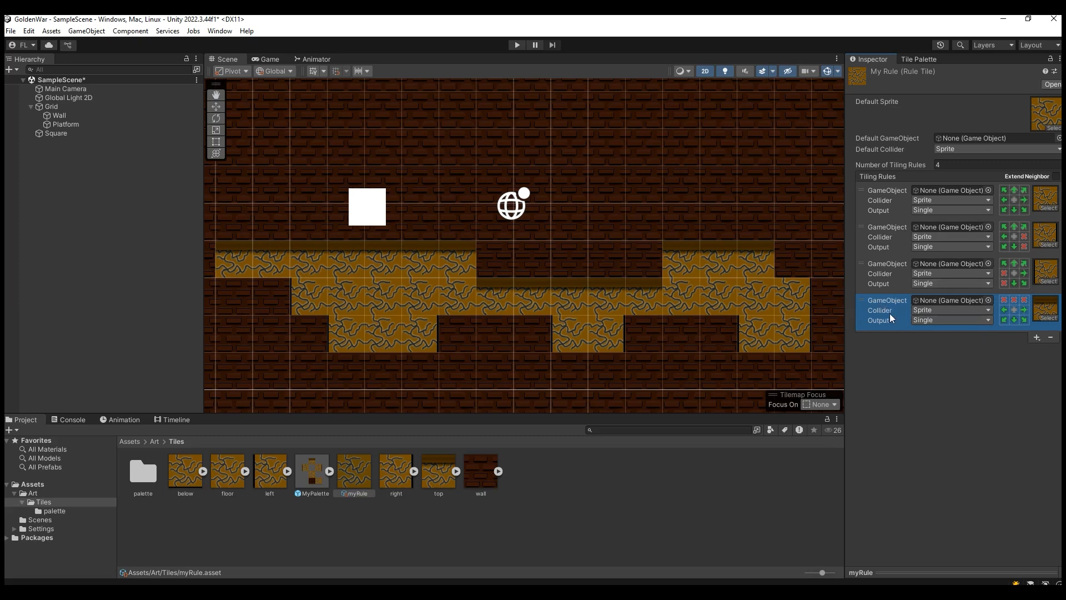
# Step: Try the top-sprite rule in first and second place of the tiling rules, and return it to last place
pyautogui.moveTo(884, 303); pyautogui.dragTo(894, 348)
pyautogui.moveTo(862, 318); pyautogui.dragTo(885, 199)
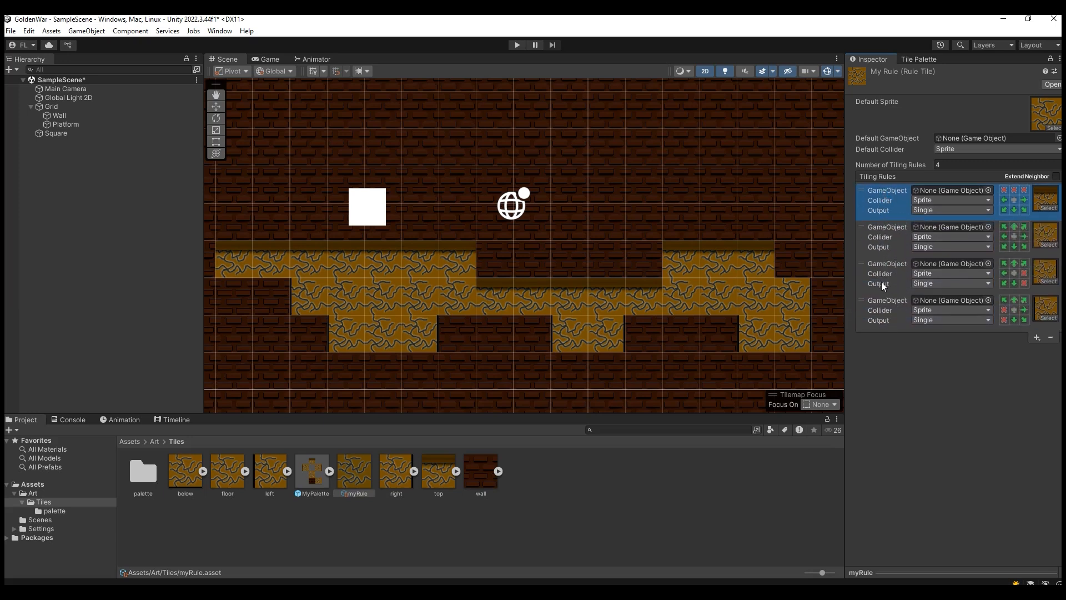
pyautogui.moveTo(883, 204); pyautogui.dragTo(888, 243)
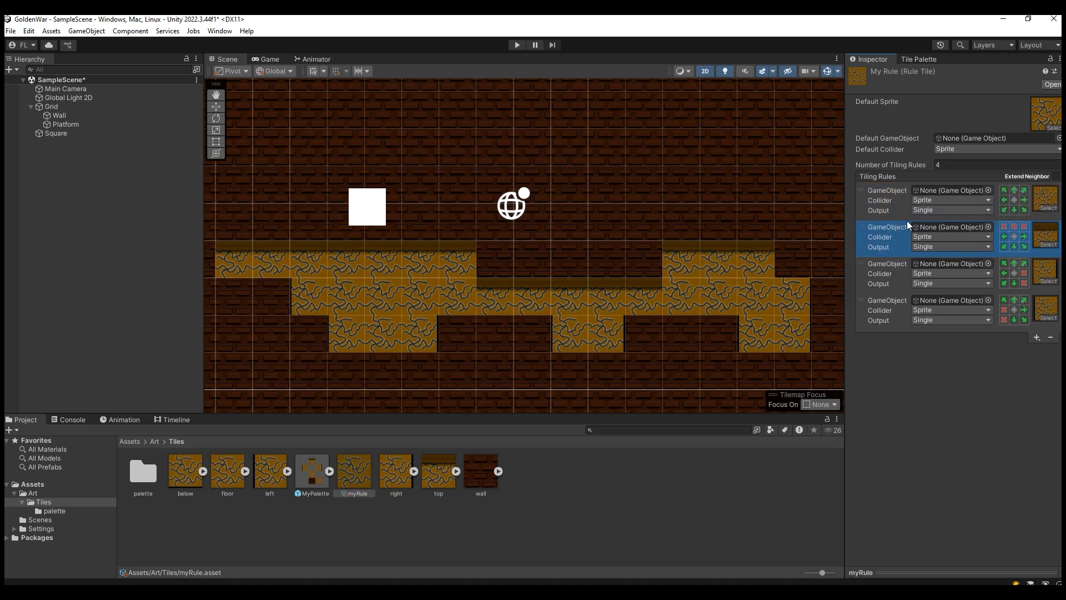
pyautogui.moveTo(901, 244); pyautogui.dragTo(902, 326)
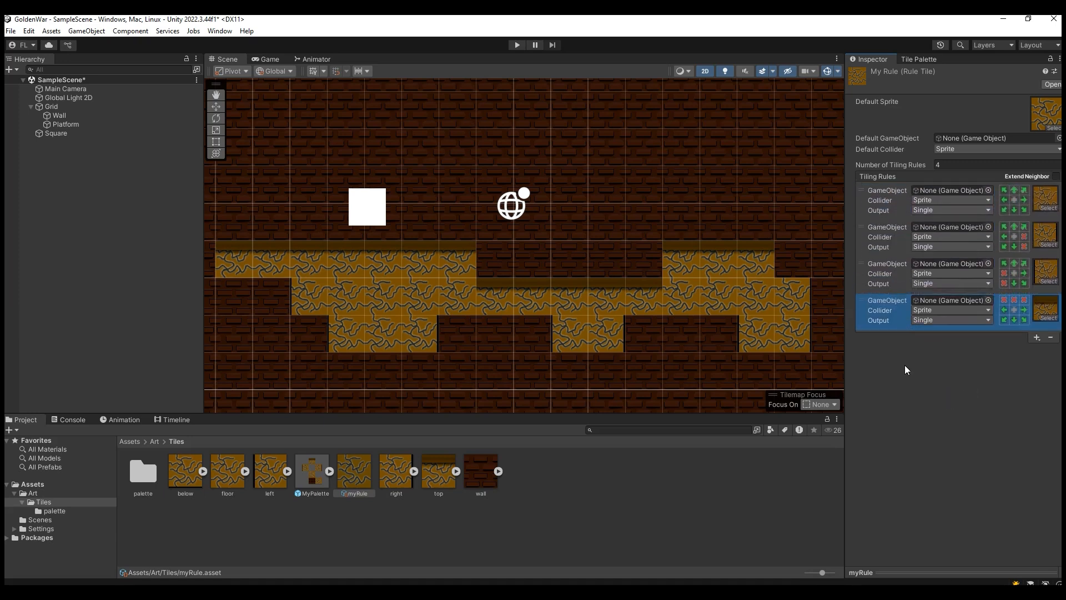
# Step: Add the myRule tile to an empty cell of MyPalette beside the existing tiles and select it for painting
pyautogui.click(917, 59)
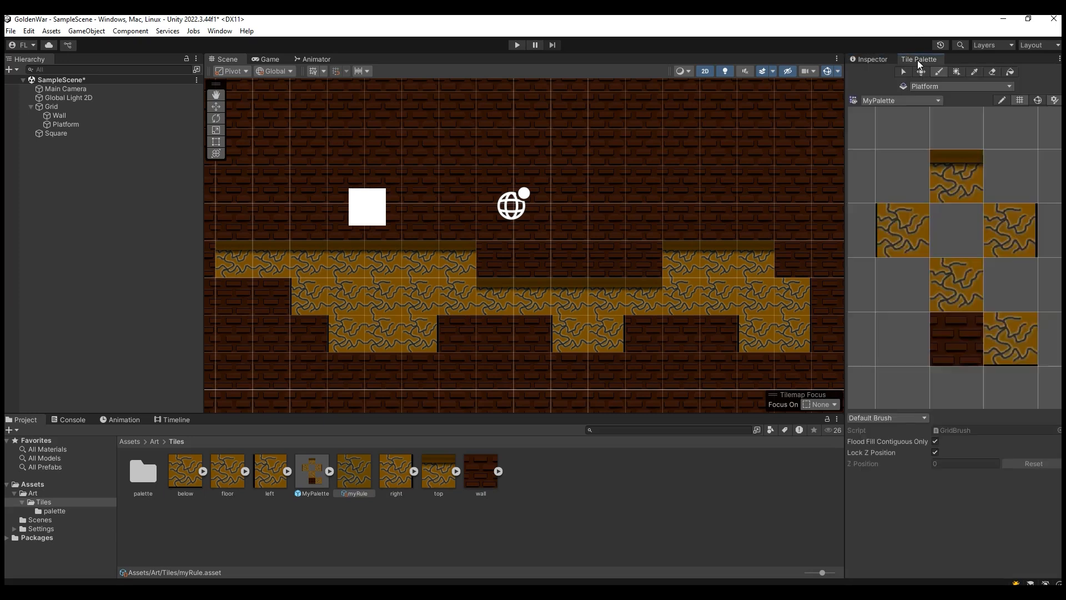
pyautogui.scroll(-5, 923, 315)
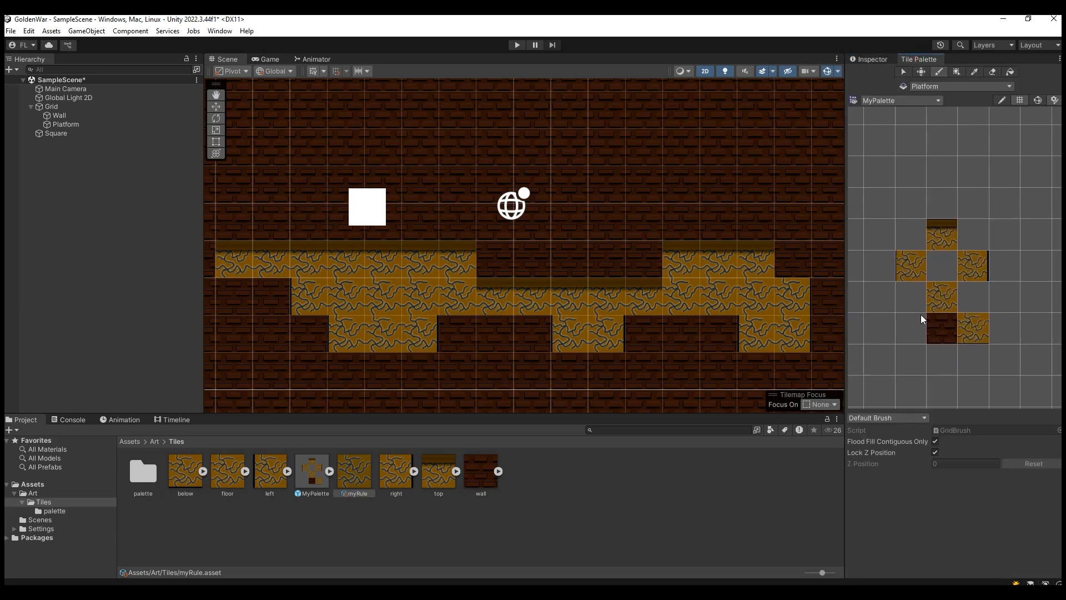
pyautogui.click(365, 469)
pyautogui.moveTo(365, 470); pyautogui.dragTo(935, 274)
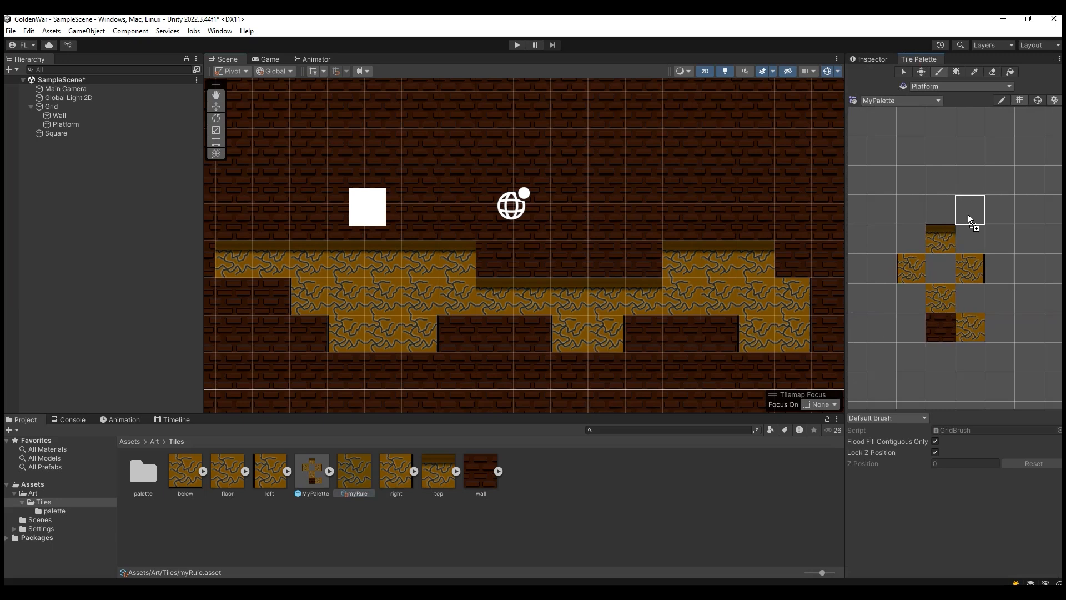
pyautogui.moveTo(1019, 306); pyautogui.dragTo(1018, 309)
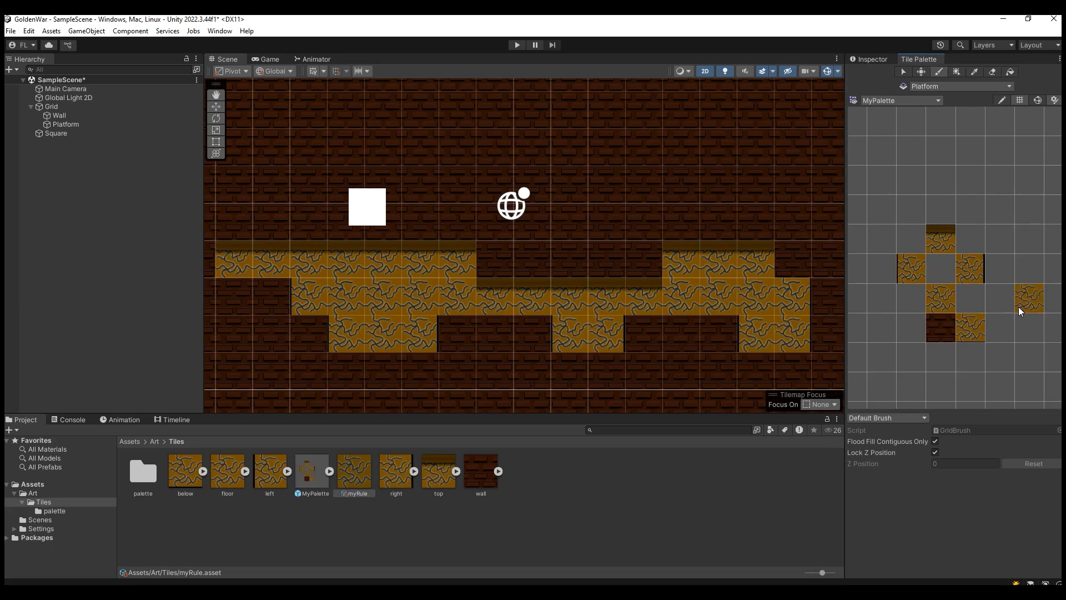
pyautogui.click(1032, 297)
# Step: Paint a block of myRule tiles on the Platform tilemap above the right part of the existing platform, extending its upper-left corner
pyautogui.moveTo(681, 179)
pyautogui.mouseDown()
pyautogui.moveTo(690, 149)
pyautogui.moveTo(658, 178)
pyautogui.mouseUp()
pyautogui.moveTo(593, 191)
pyautogui.mouseDown()
pyautogui.moveTo(689, 205)
pyautogui.moveTo(728, 166)
pyautogui.moveTo(774, 186)
pyautogui.mouseUp()
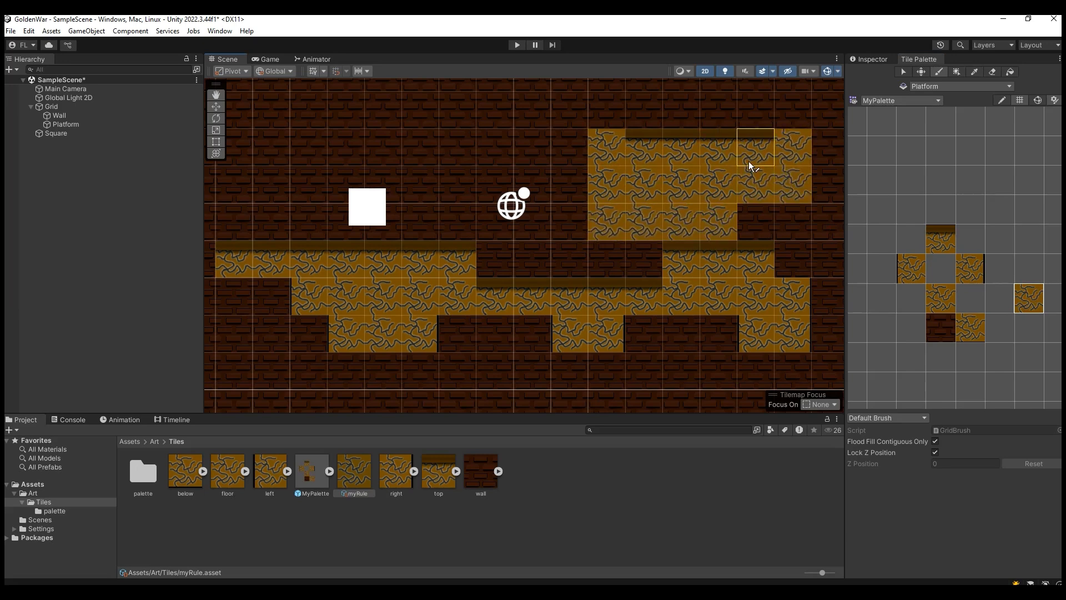
pyautogui.scroll(-3, 748, 161)
pyautogui.moveTo(624, 144); pyautogui.dragTo(677, 143)
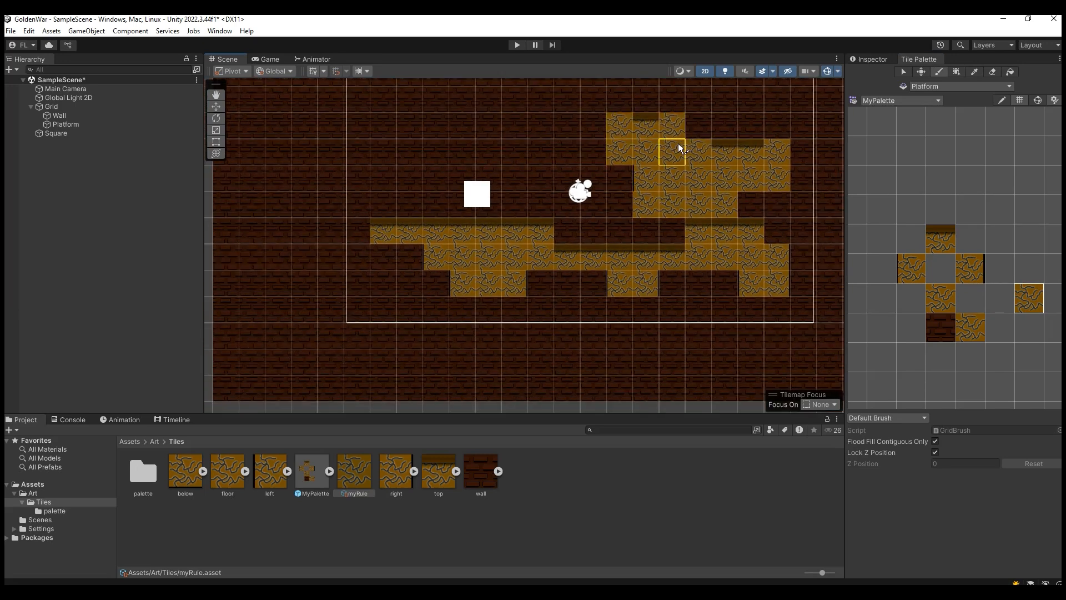
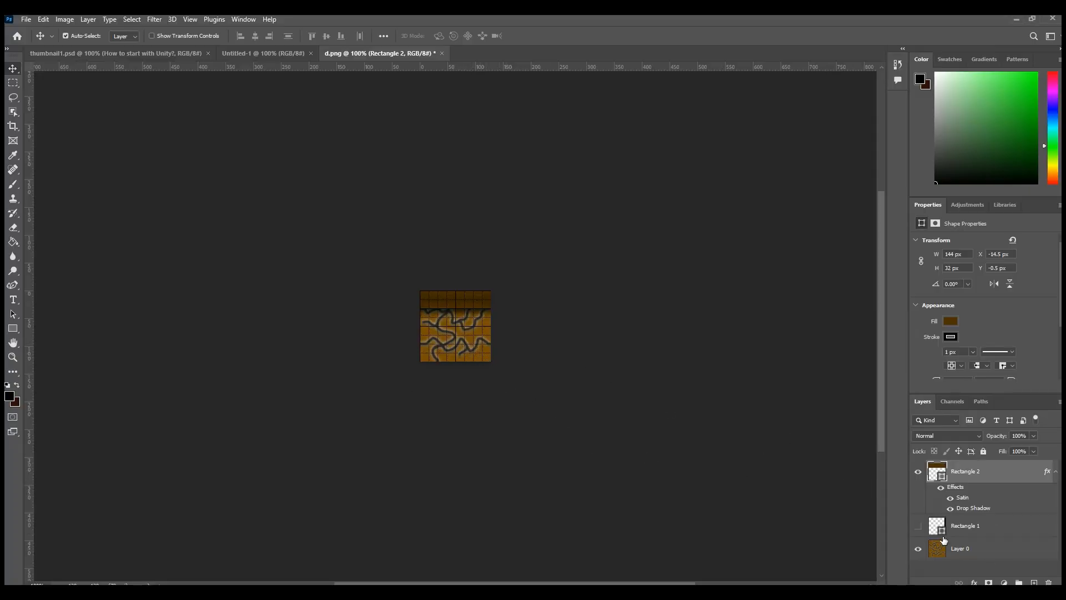
# Step: Export the banded tile for web with the Rectangle 1 strip shown on its right edge, and again with the strip moved to its left edge
pyautogui.click(919, 526)
pyautogui.click(28, 21)
pyautogui.moveTo(118, 191)
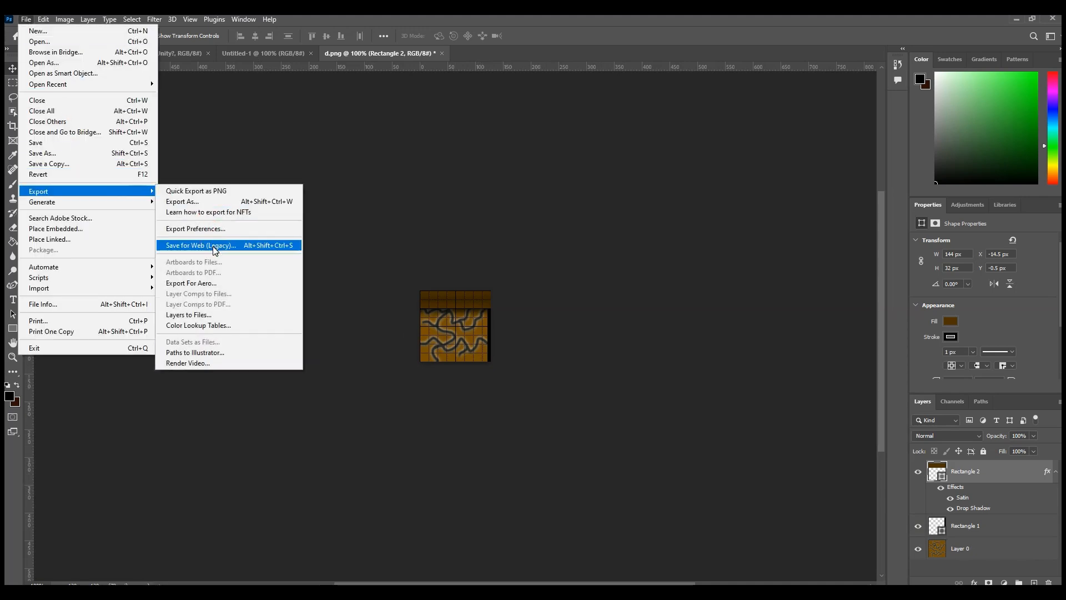
pyautogui.click(215, 247)
pyautogui.moveTo(495, 339); pyautogui.dragTo(420, 339)
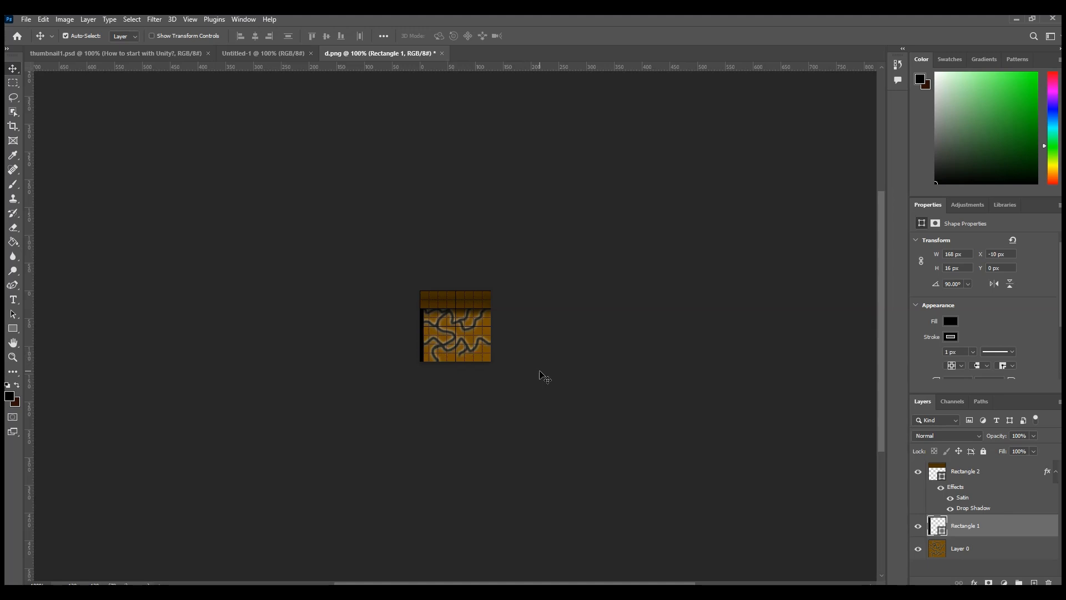
pyautogui.click(25, 20)
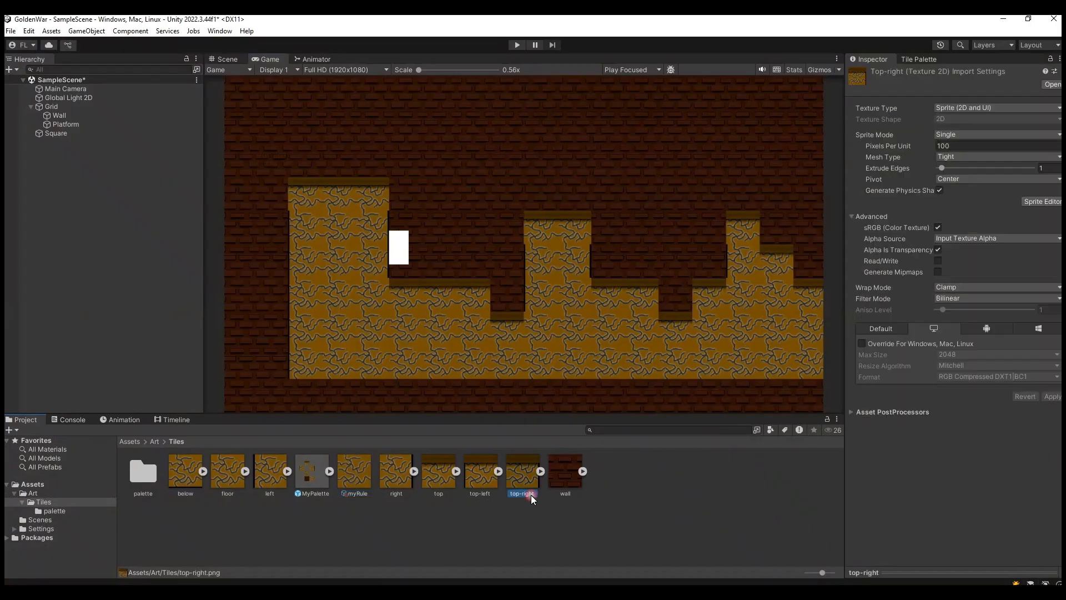
# Step: In Unity, give the top-left and top-right textures 128 pixels per unit and Point (no filter) filtering, and apply the import settings
pyautogui.click(963, 146)
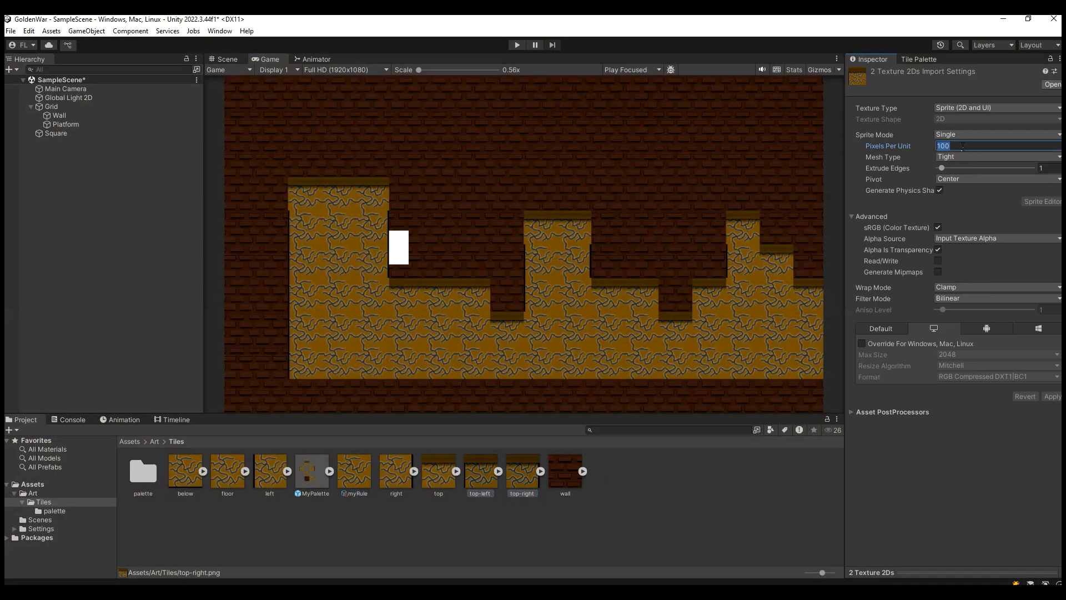
pyautogui.write('128')
pyautogui.click(1052, 397)
pyautogui.click(972, 300)
pyautogui.click(974, 310)
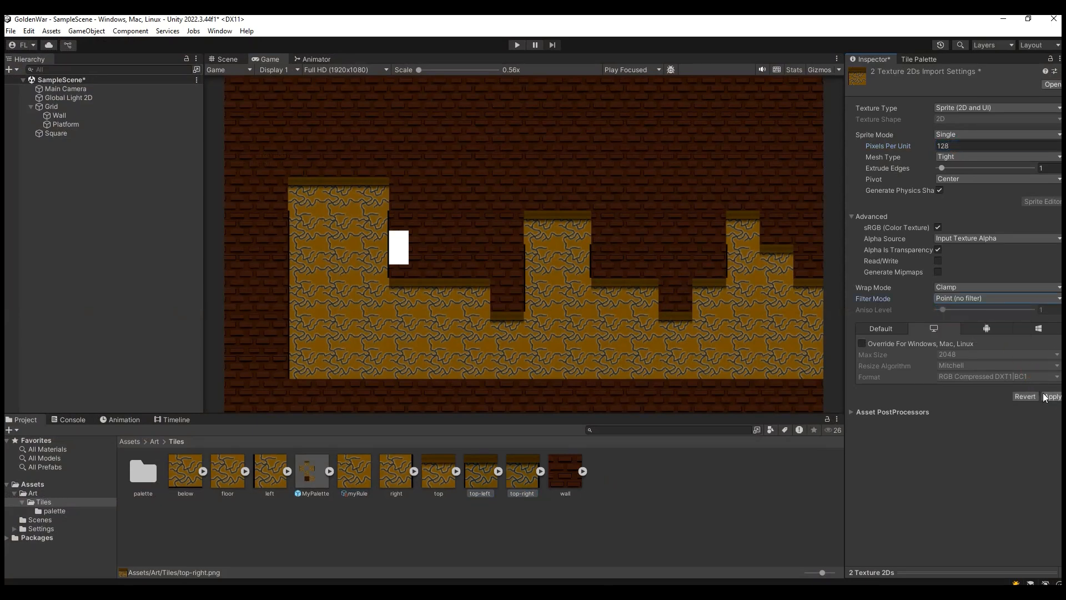
# Step: Open the myRule Rule Tile's settings and add another rule to its tiling rules
pyautogui.click(921, 60)
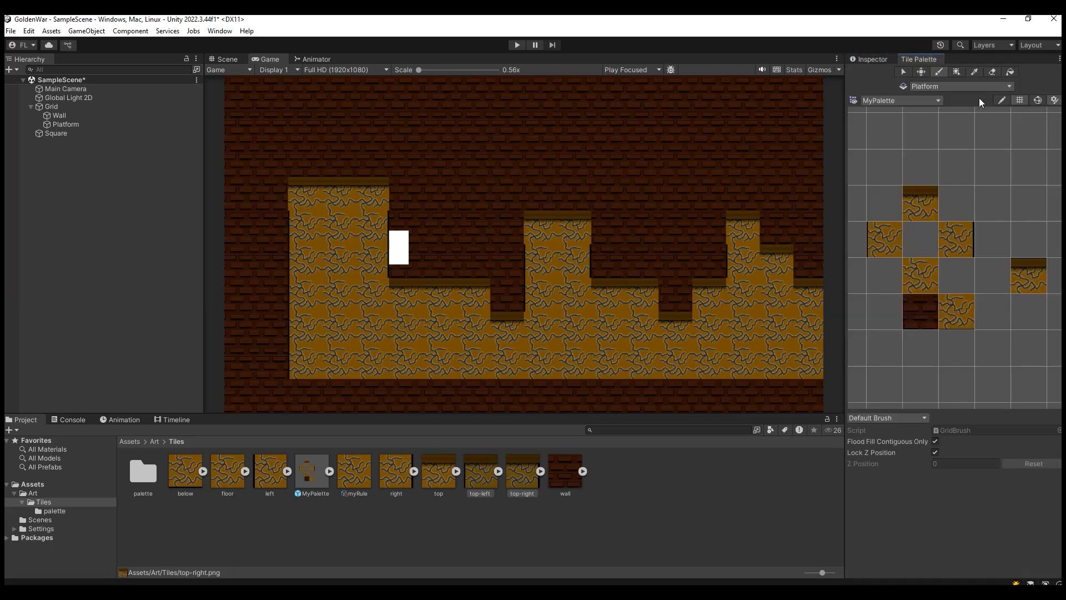
pyautogui.click(352, 483)
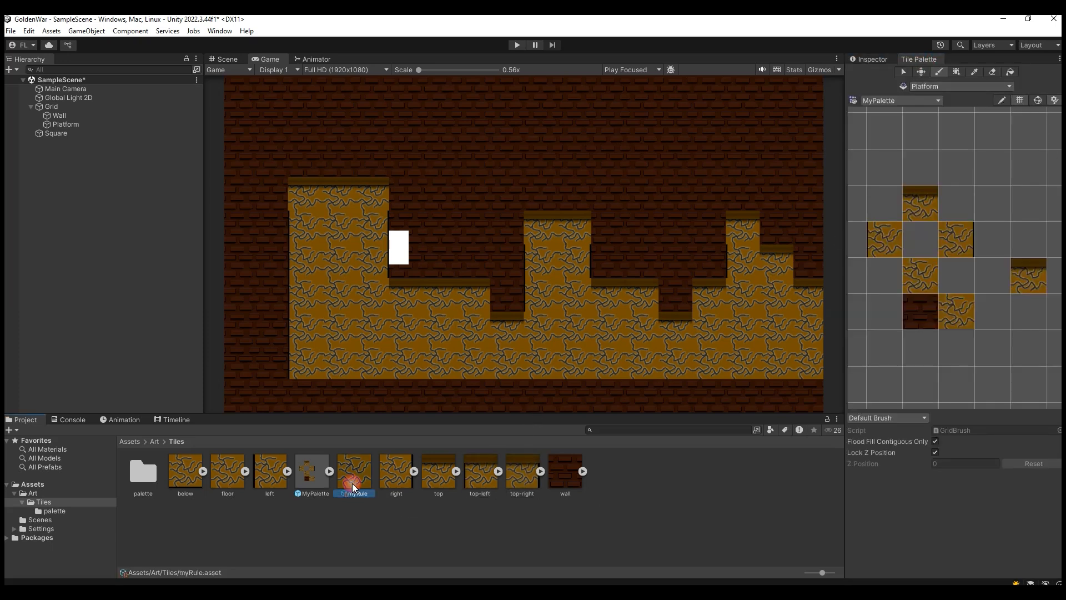
pyautogui.click(871, 59)
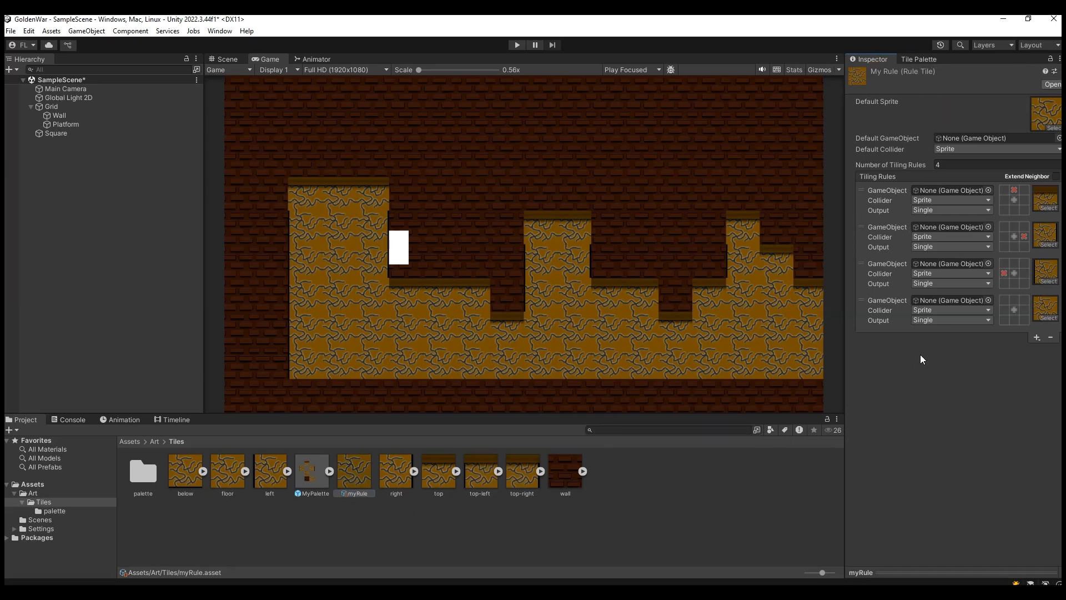
pyautogui.click(1036, 337)
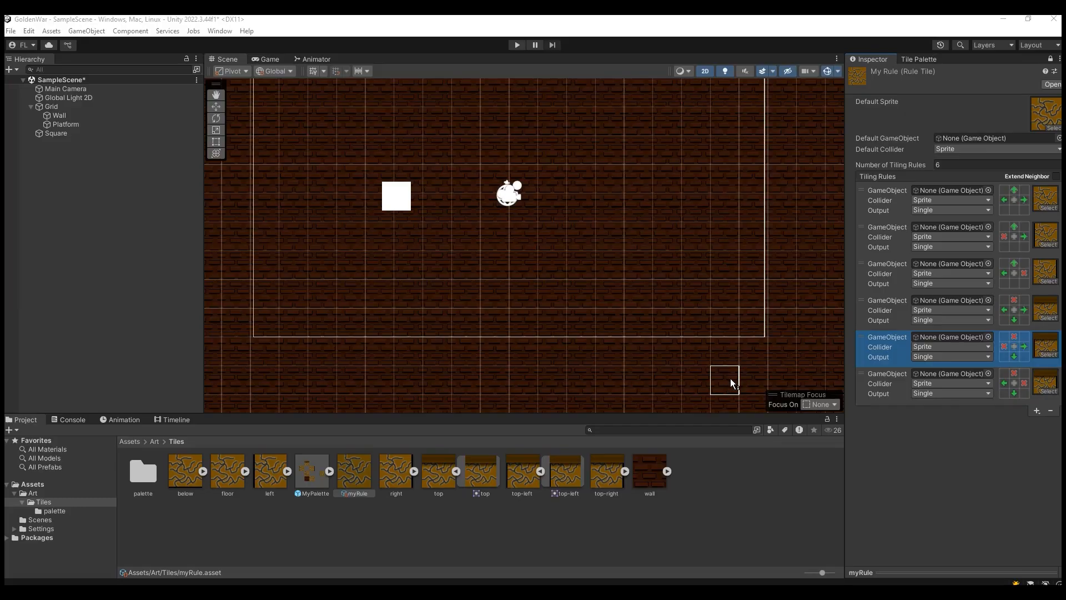
# Step: Examine the floor, left, top, top-left and top-right sprite images used by myRule's tiling rules
pyautogui.click(1046, 206)
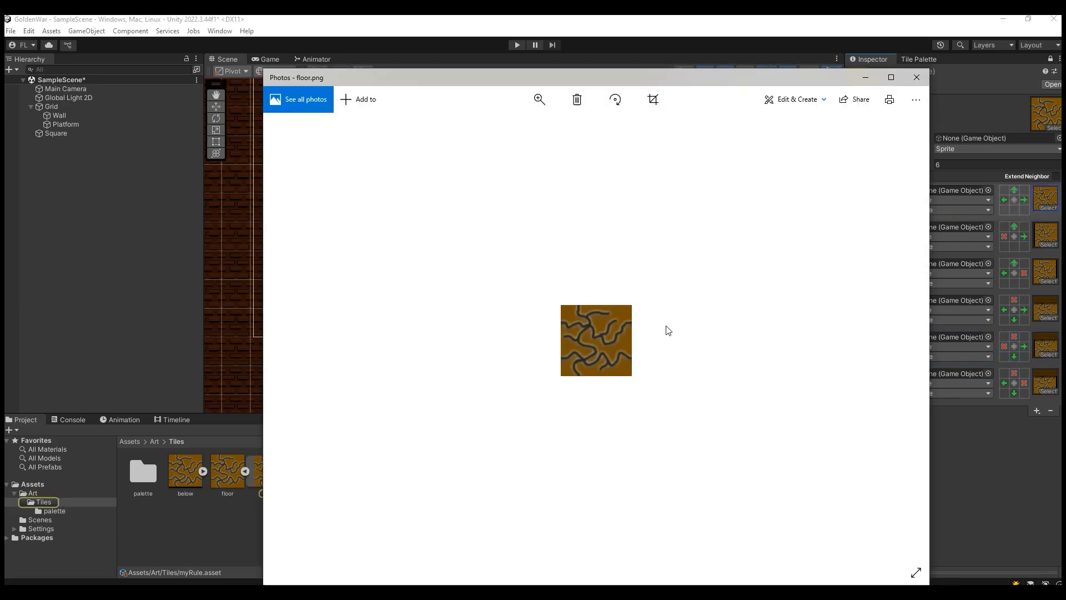
pyautogui.click(917, 78)
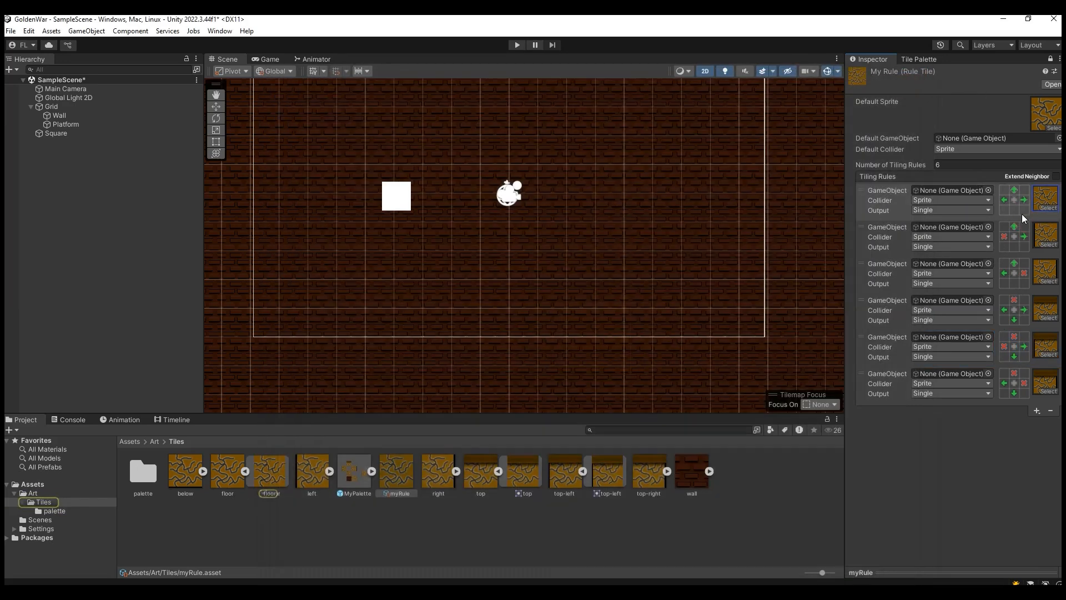
pyautogui.doubleClick(1046, 237)
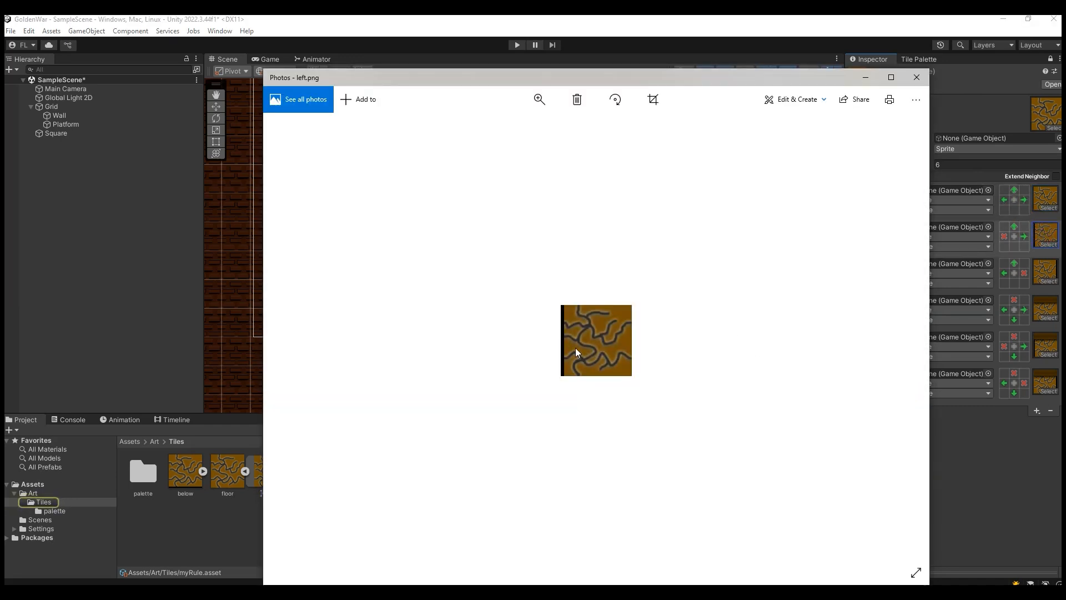
pyautogui.click(917, 77)
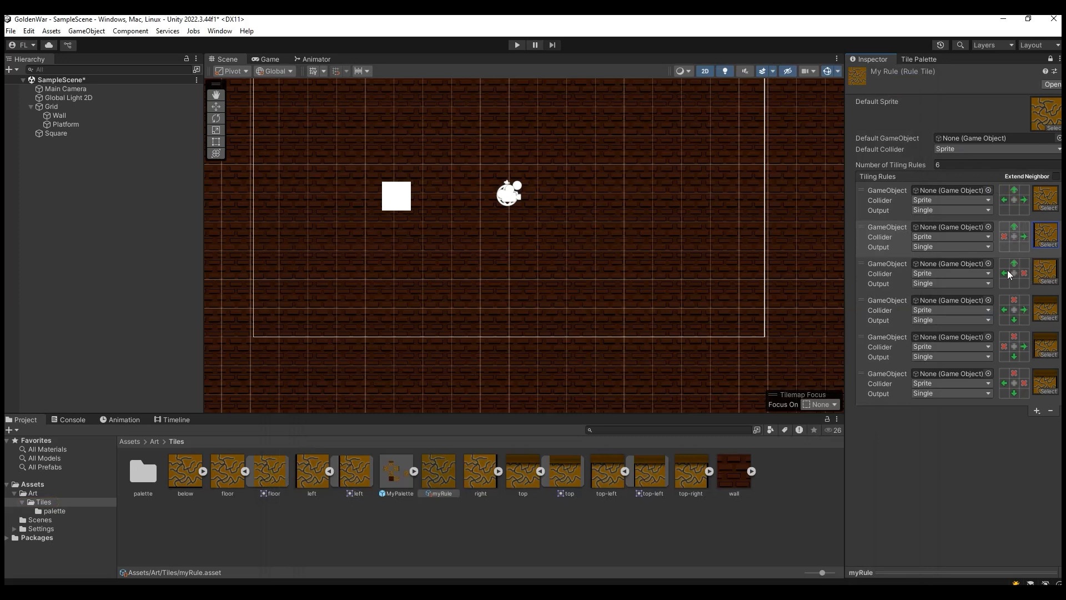
pyautogui.doubleClick(1040, 310)
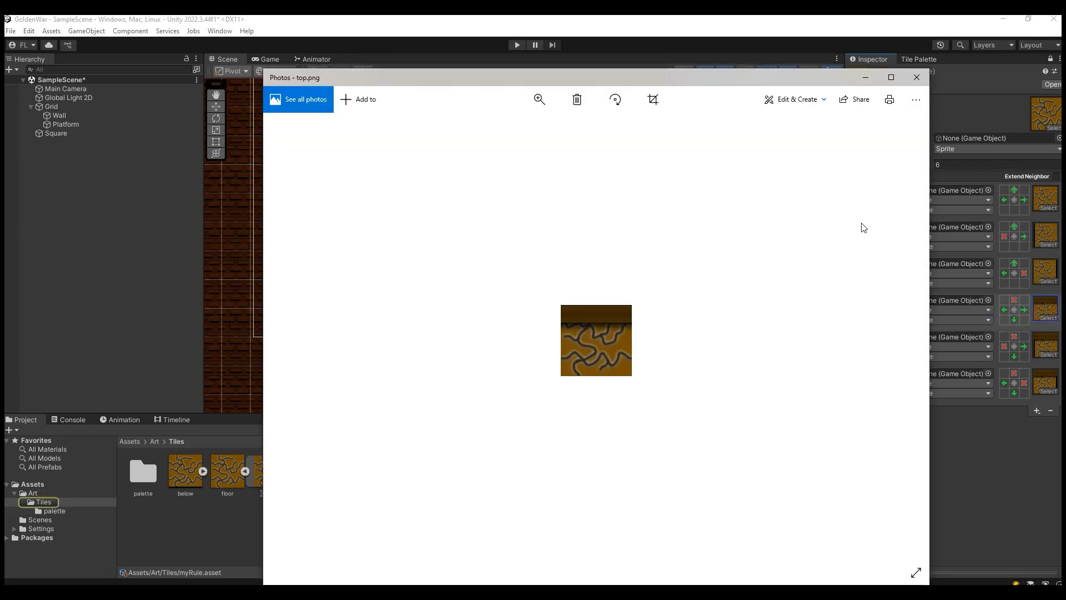
pyautogui.click(917, 78)
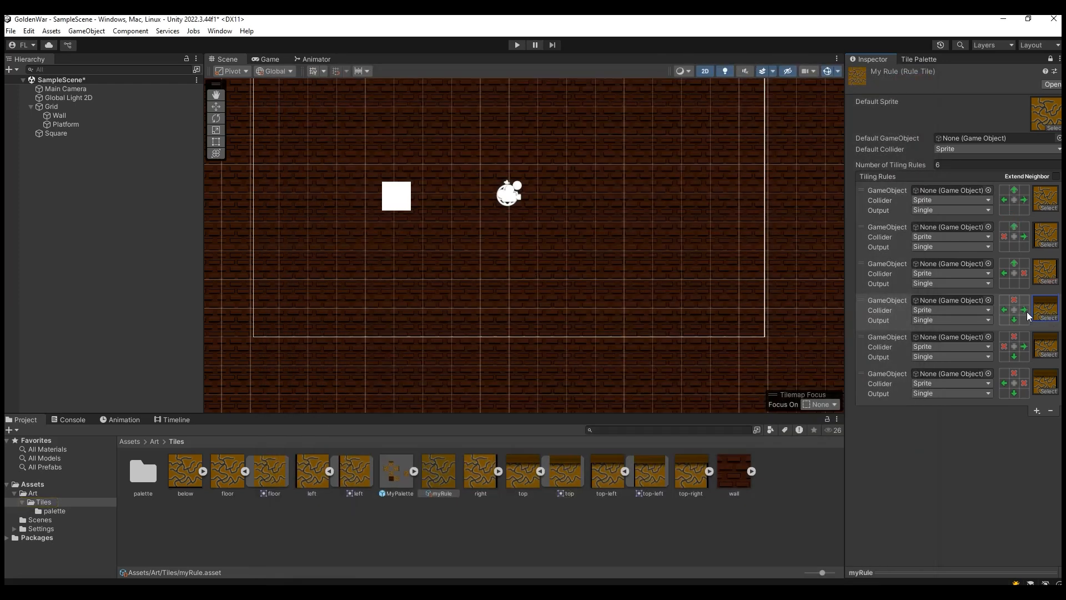
pyautogui.doubleClick(1046, 344)
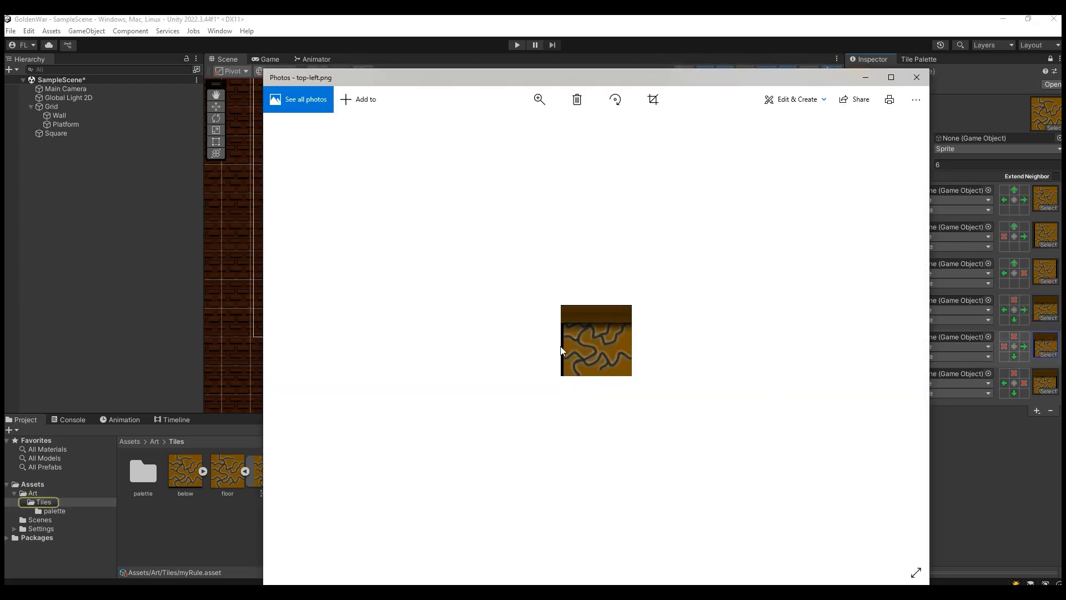
pyautogui.click(917, 77)
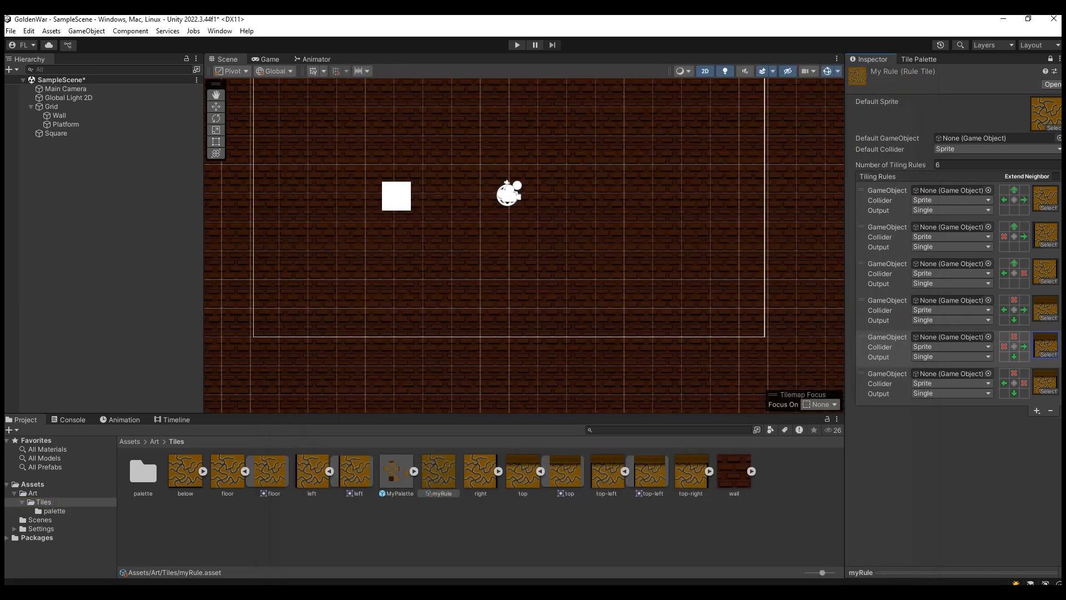
pyautogui.doubleClick(1043, 383)
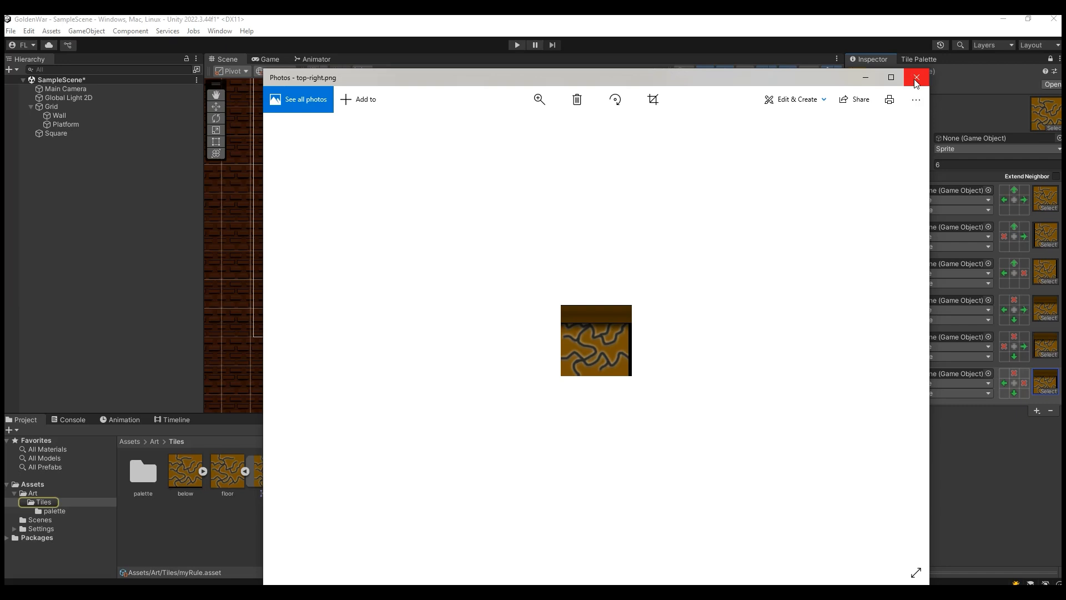
pyautogui.click(917, 79)
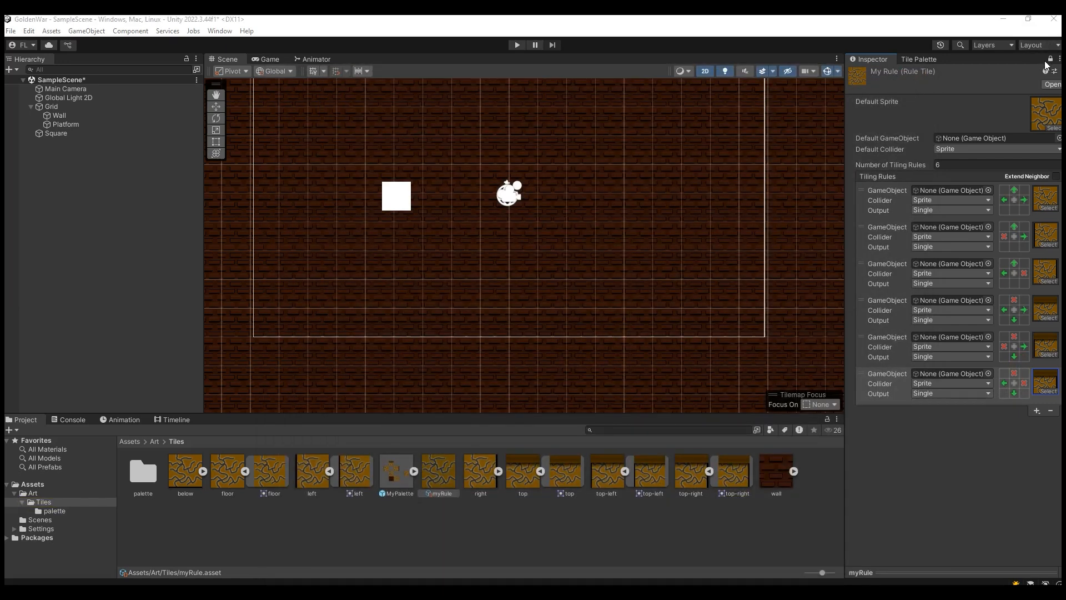
# Step: Select the myRule tile in MyPalette and paint a stepped platform beneath the white square on the Platform tilemap
pyautogui.click(918, 58)
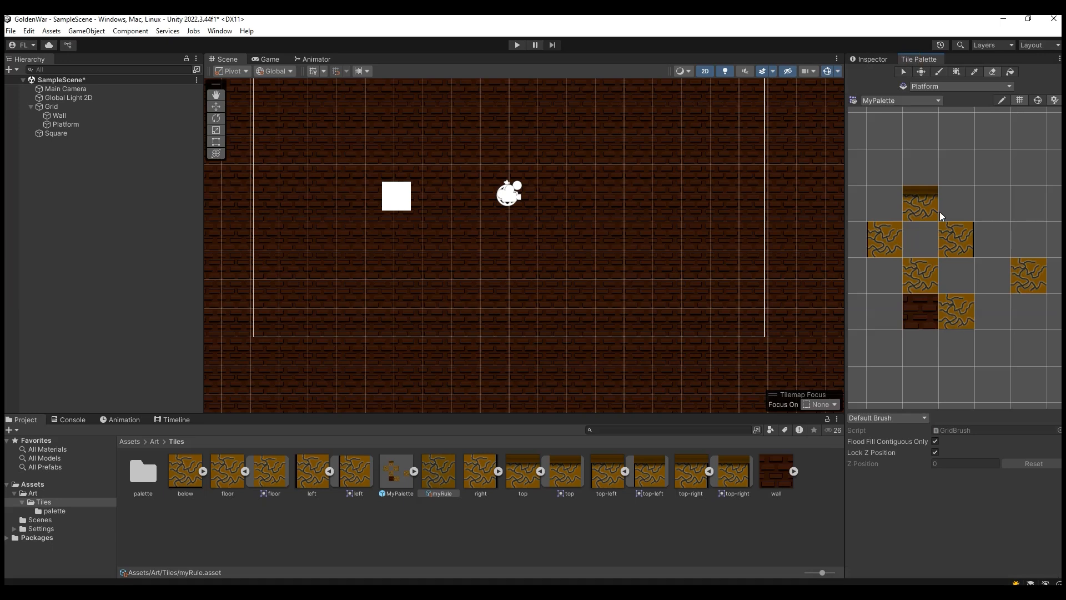
pyautogui.click(1019, 296)
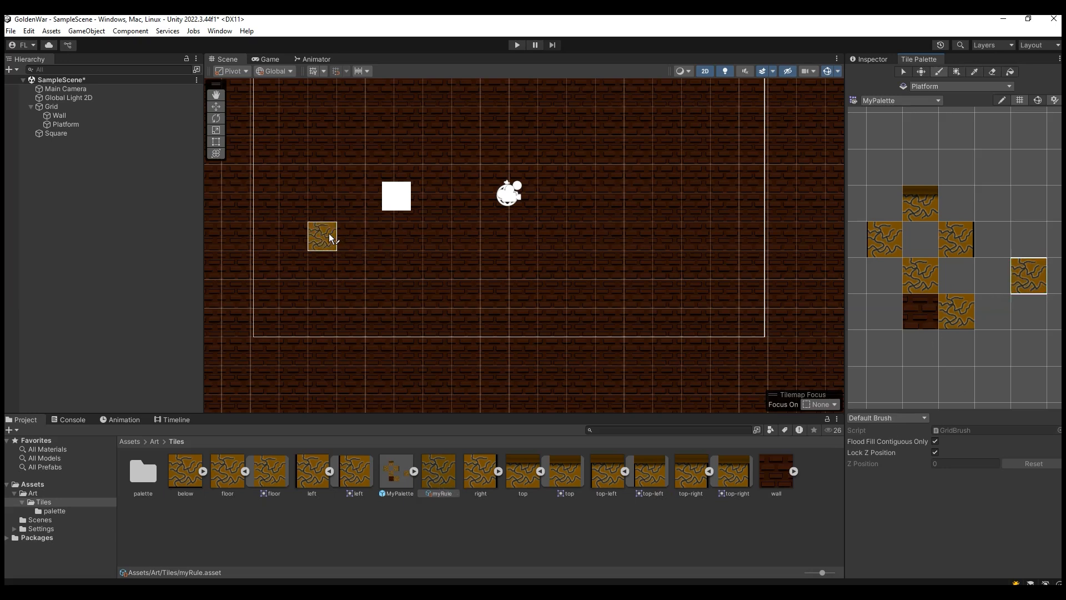
pyautogui.click(299, 202)
pyautogui.moveTo(540, 253)
pyautogui.mouseDown()
pyautogui.moveTo(412, 265)
pyautogui.moveTo(496, 267)
pyautogui.moveTo(473, 275)
pyautogui.mouseUp()
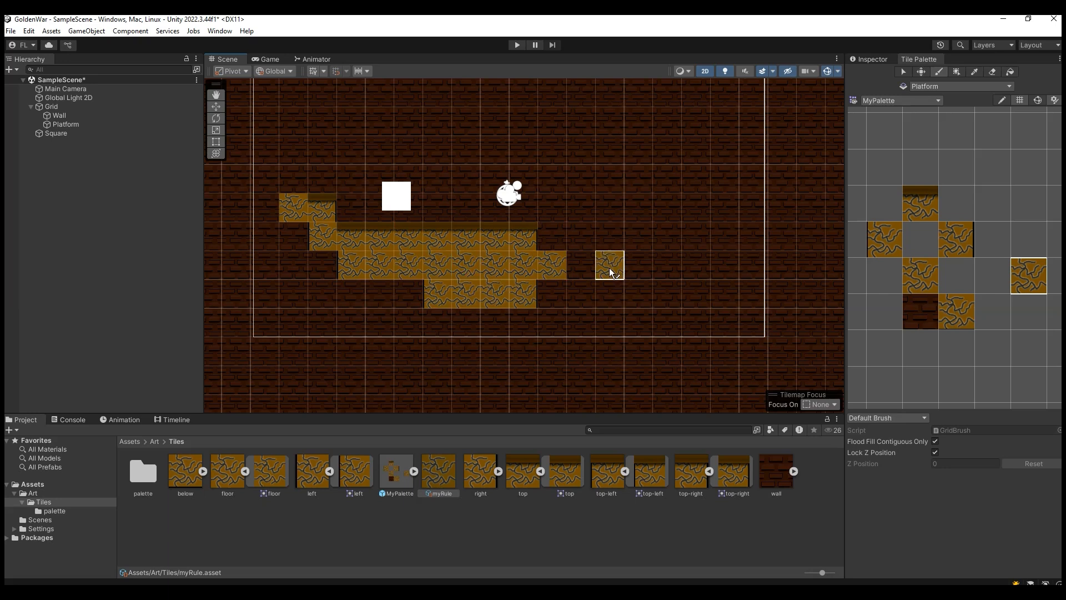
# Step: Extend the myRule platform to the right with raised blocks and a lower section around a gap, and fill in its left end
pyautogui.moveTo(634, 221)
pyautogui.mouseDown()
pyautogui.moveTo(702, 260)
pyautogui.moveTo(677, 247)
pyautogui.moveTo(736, 263)
pyautogui.mouseUp()
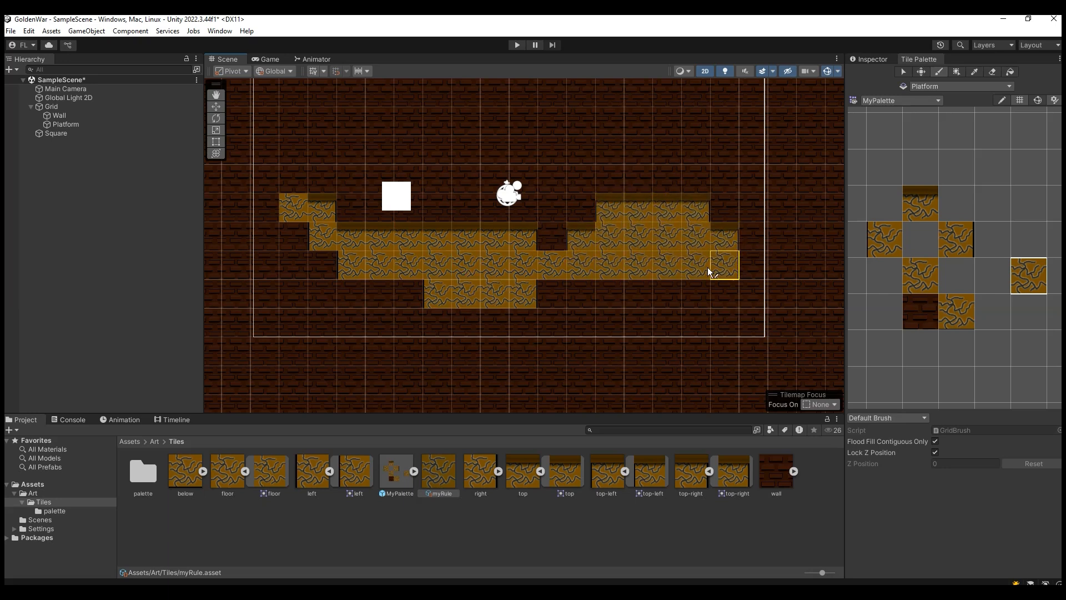
pyautogui.moveTo(689, 292); pyautogui.dragTo(606, 298)
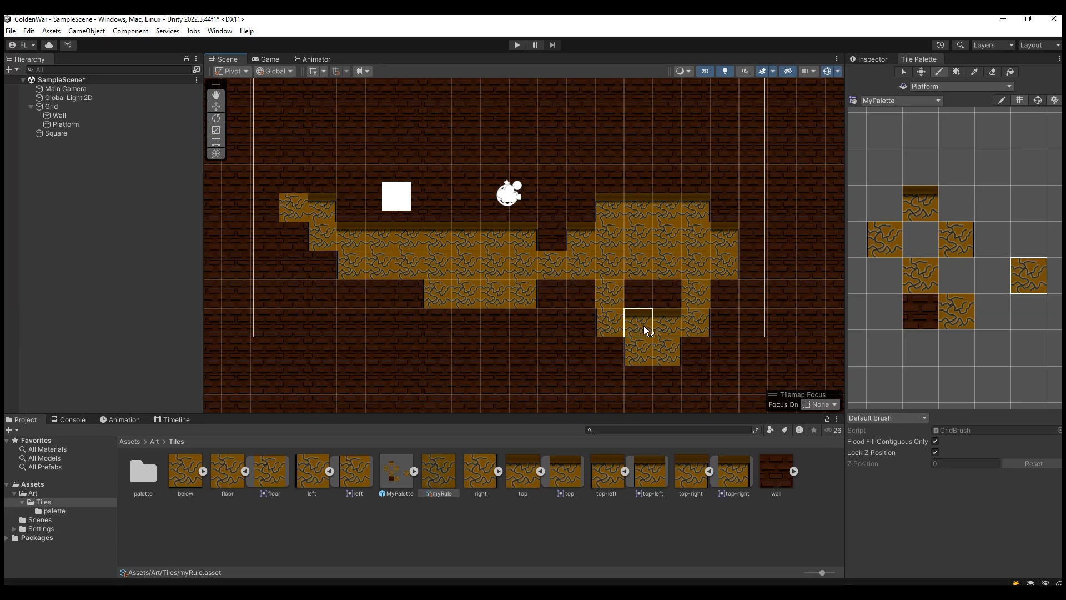
pyautogui.moveTo(590, 308); pyautogui.dragTo(587, 322)
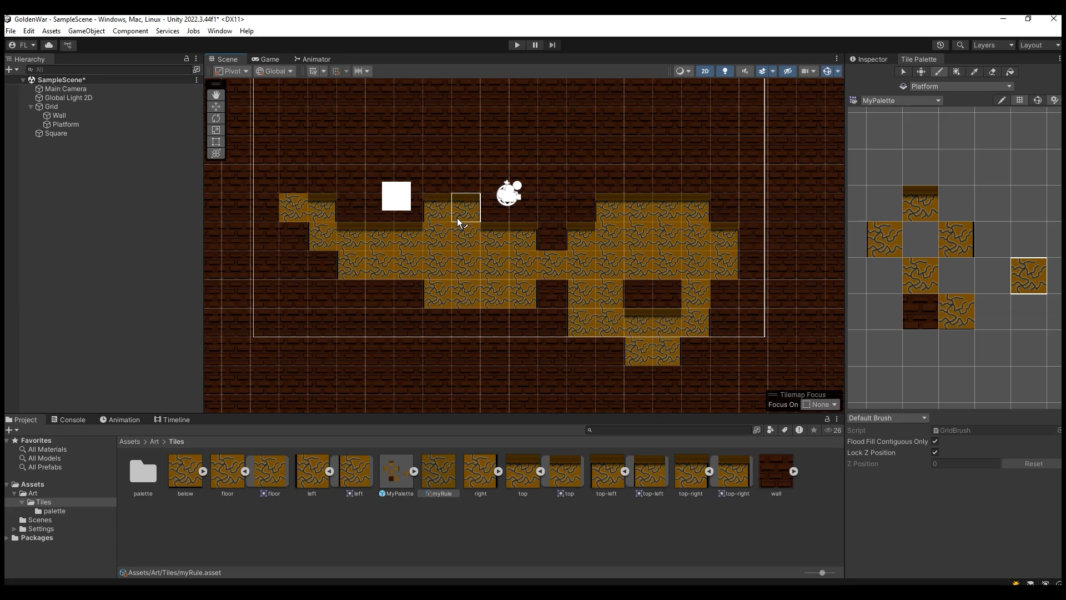
pyautogui.moveTo(669, 176)
pyautogui.mouseDown()
pyautogui.moveTo(719, 172)
pyautogui.moveTo(716, 204)
pyautogui.moveTo(785, 245)
pyautogui.moveTo(745, 244)
pyautogui.mouseUp()
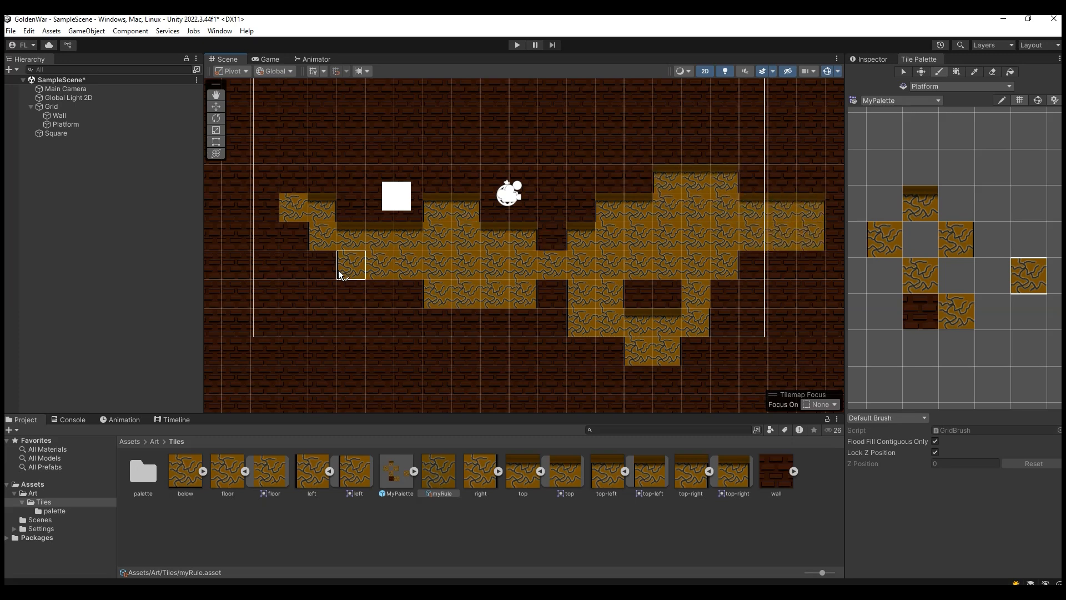
pyautogui.scroll(-3, 591, 265)
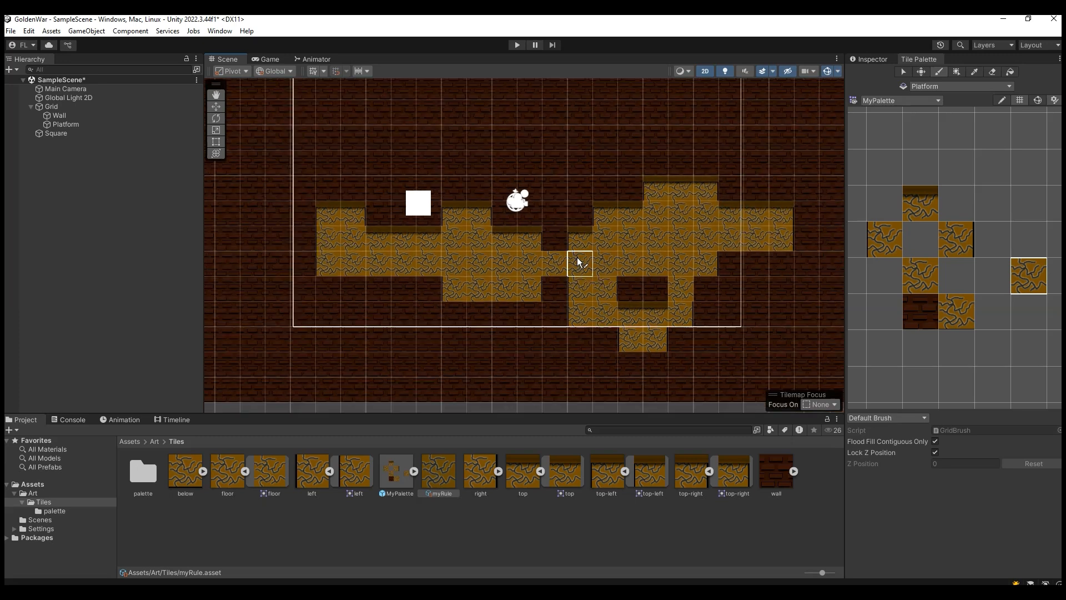
# Step: Paint a separate group of myRule tiles just outside the right edge of the brick wall
pyautogui.scroll(-6, 598, 271)
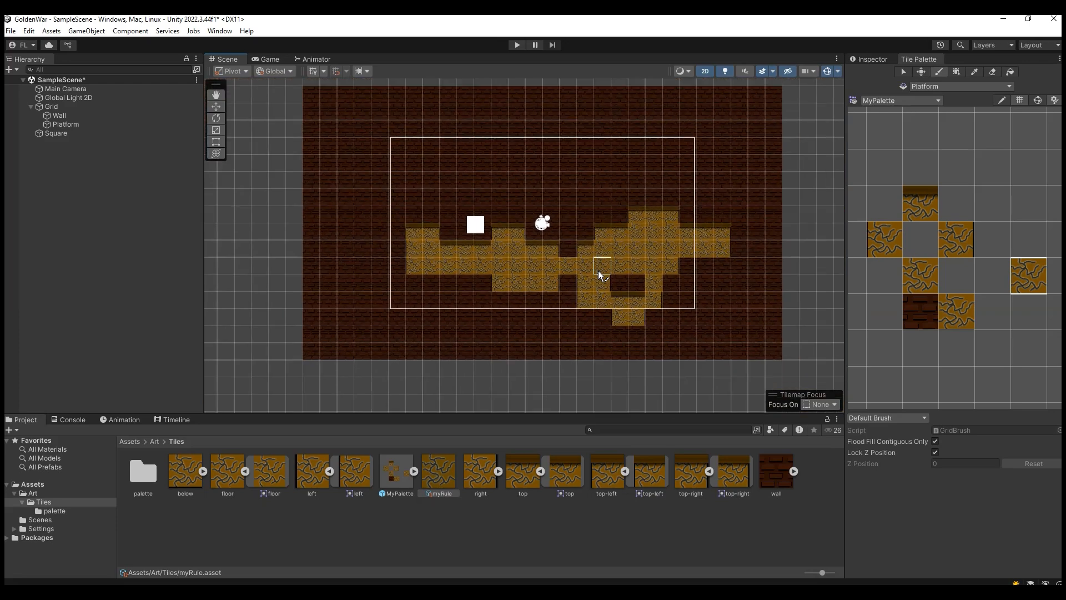
pyautogui.moveTo(745, 254)
pyautogui.mouseDown()
pyautogui.moveTo(771, 233)
pyautogui.moveTo(788, 252)
pyautogui.moveTo(778, 240)
pyautogui.moveTo(823, 257)
pyautogui.moveTo(790, 256)
pyautogui.mouseUp()
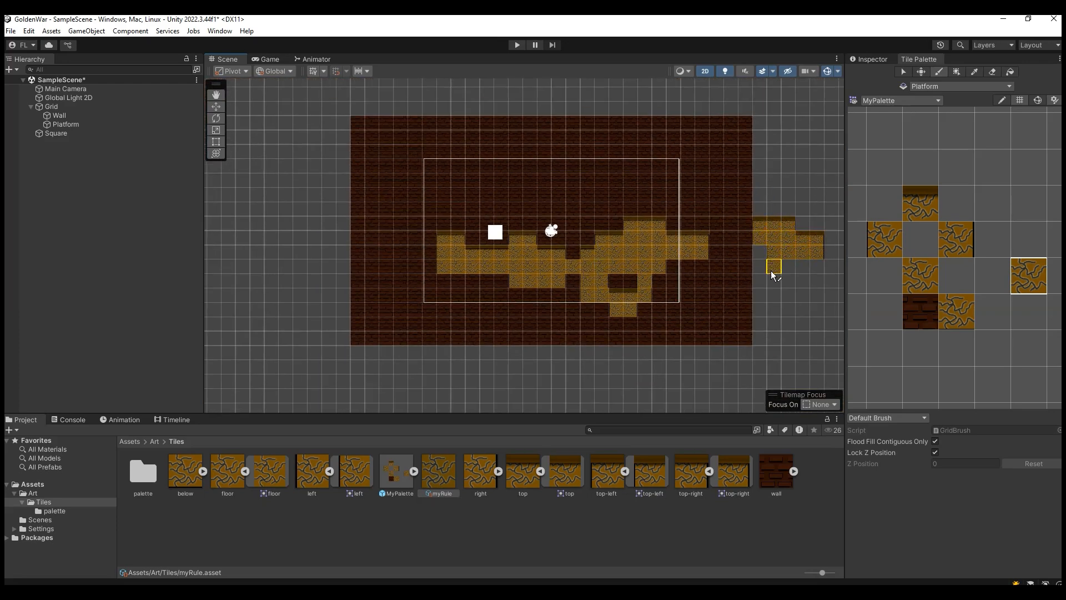
pyautogui.moveTo(773, 295)
pyautogui.mouseDown()
pyautogui.moveTo(821, 286)
pyautogui.moveTo(830, 298)
pyautogui.mouseUp()
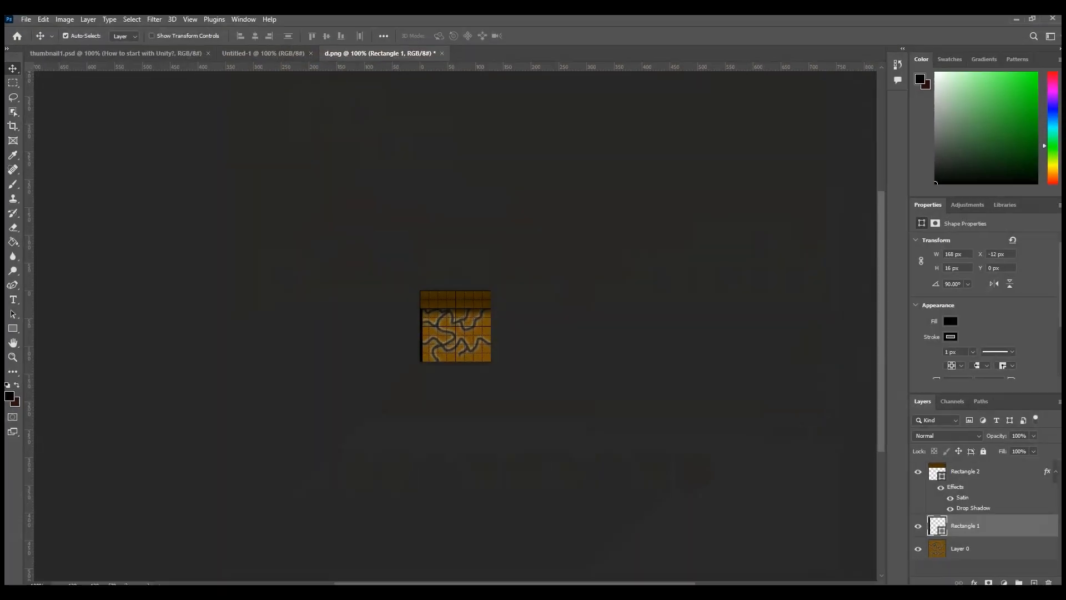
# Step: Switch to Photoshop and hide the Rectangle 2 and Rectangle 1 layers of d.png
pyautogui.click(442, 306)
pyautogui.click(918, 474)
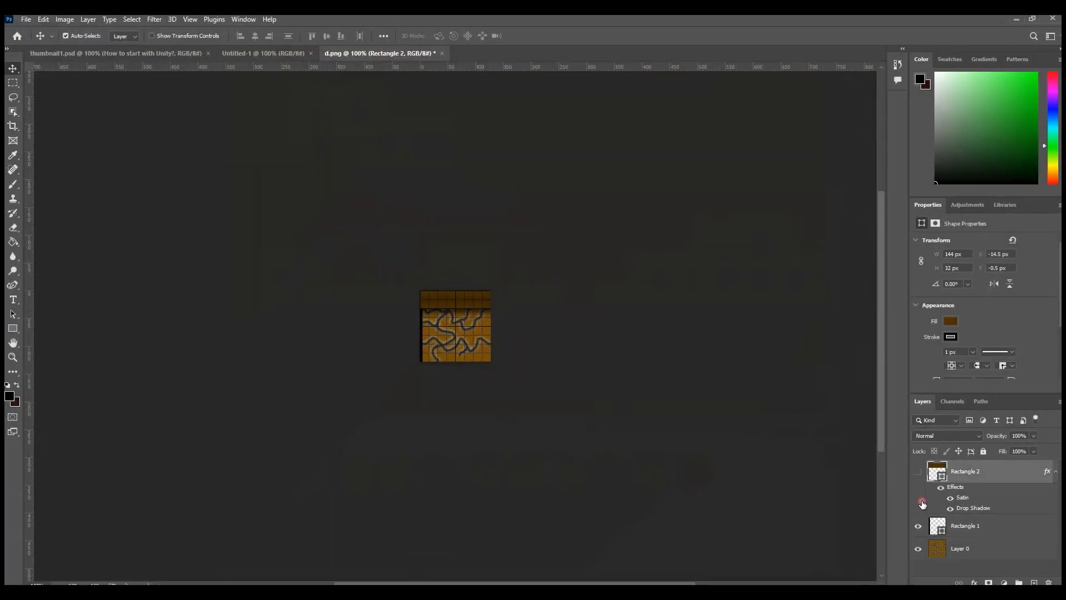
pyautogui.click(916, 529)
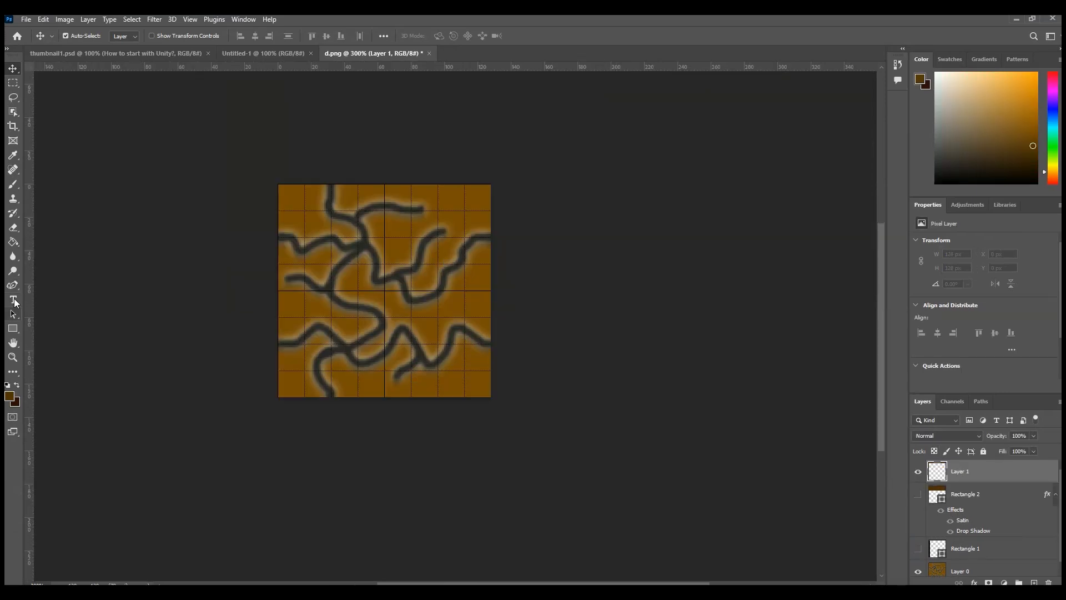
# Step: Fill Layer 1 with the dark brown foreground colour across the whole tile and set the layer's opacity to 41%
pyautogui.click(15, 240)
pyautogui.click(331, 252)
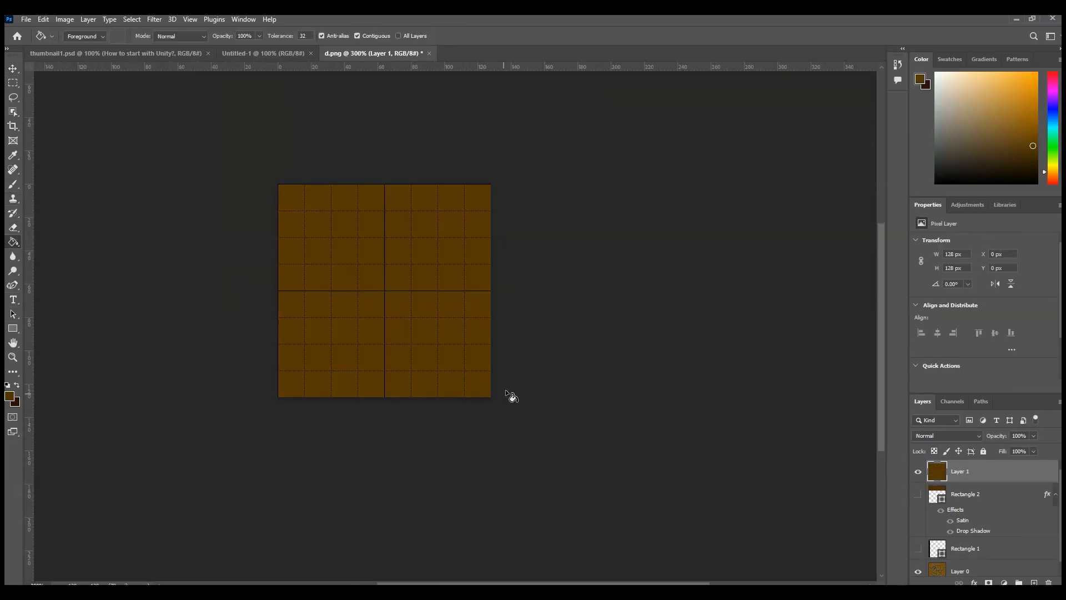
pyautogui.moveTo(997, 436)
pyautogui.mouseDown()
pyautogui.moveTo(978, 439)
pyautogui.moveTo(1006, 438)
pyautogui.mouseUp()
pyautogui.write('41')
pyautogui.press('Return')
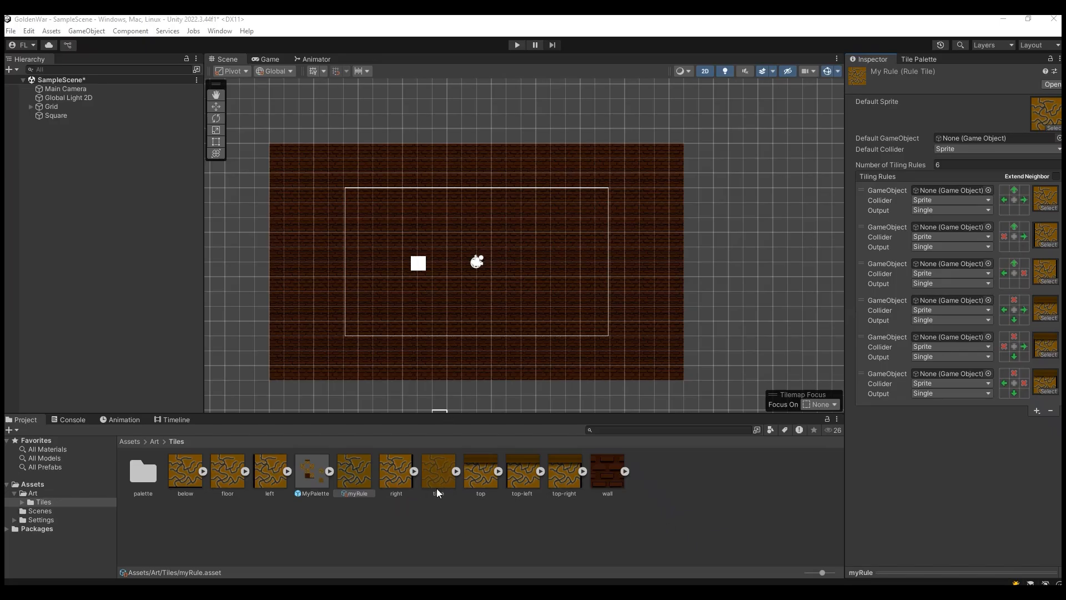
# Step: Switch to Unity and check the import settings of the tilee texture in the Tiles folder
pyautogui.click(435, 478)
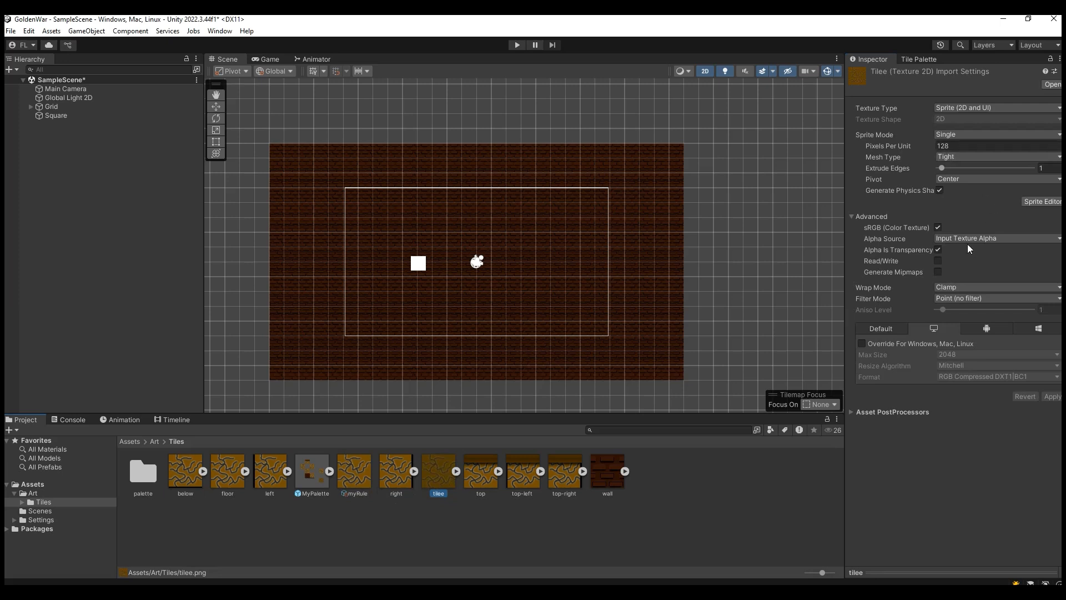
pyautogui.click(966, 298)
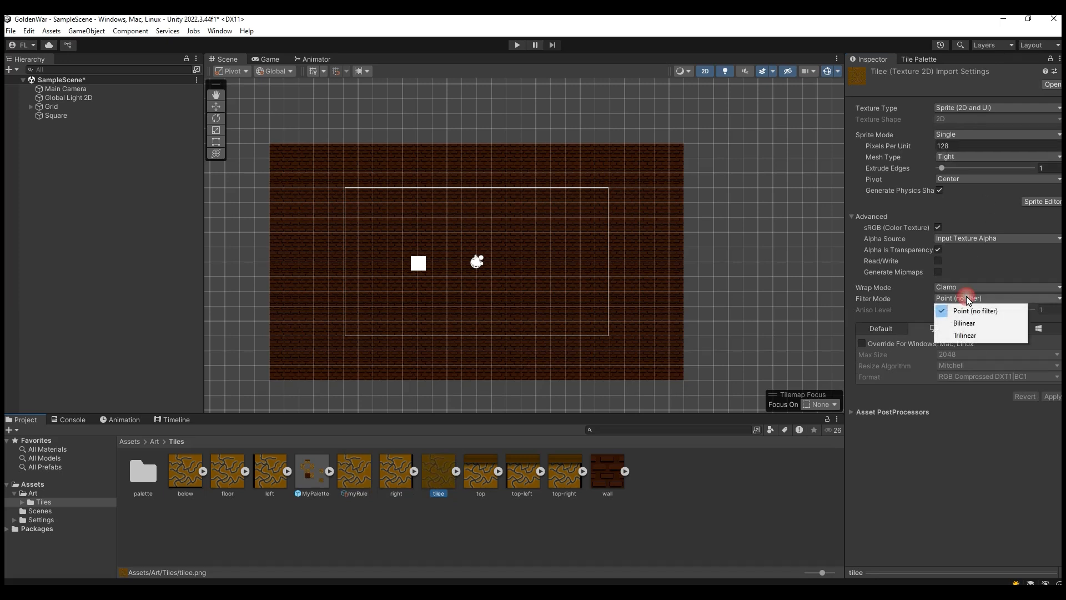
pyautogui.click(849, 470)
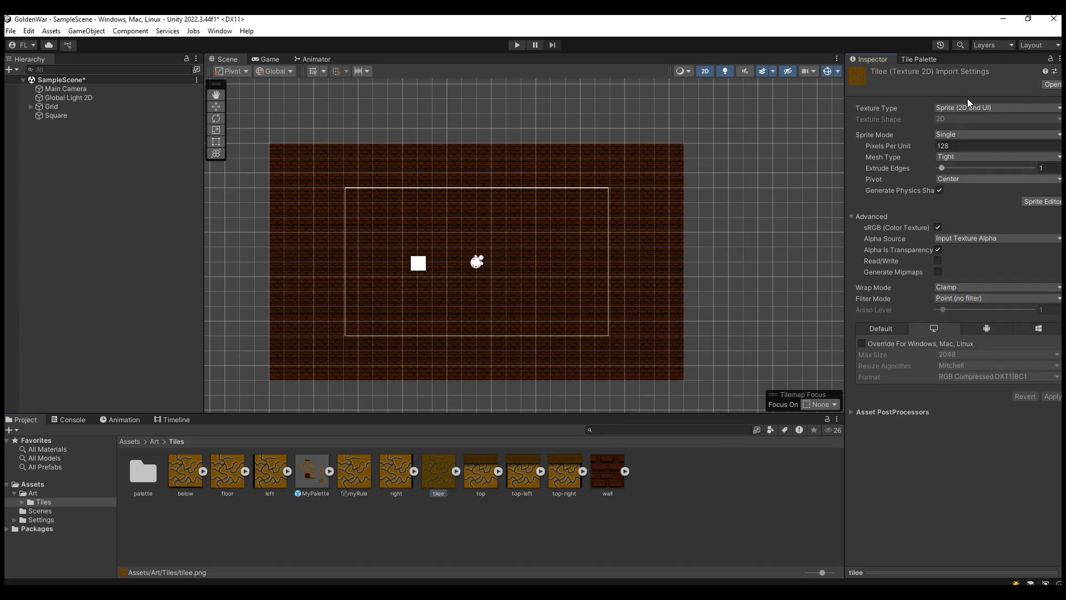
# Step: Paint a stepped, branching myRule platform across the lower middle of the brick wall on the Platform tilemap
pyautogui.click(924, 62)
pyautogui.click(1021, 261)
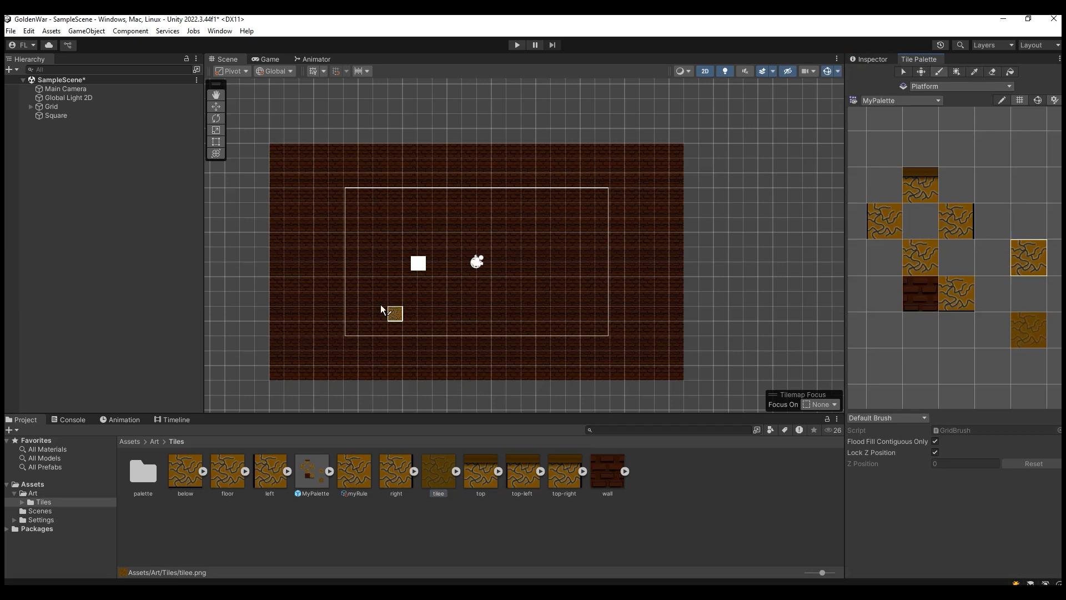
pyautogui.moveTo(370, 289)
pyautogui.mouseDown()
pyautogui.moveTo(528, 299)
pyautogui.moveTo(376, 301)
pyautogui.mouseUp()
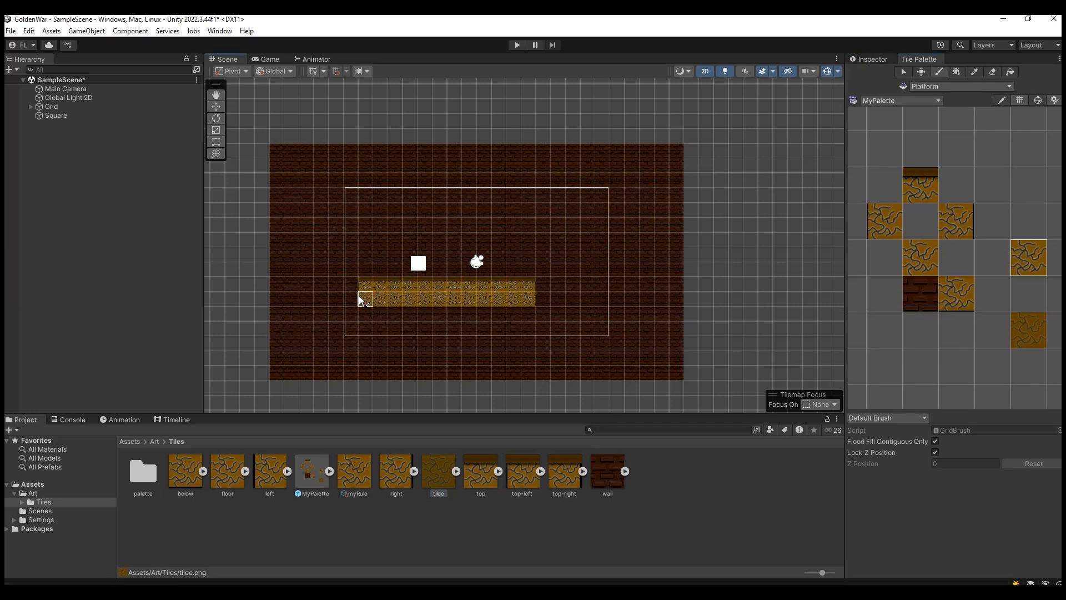
pyautogui.moveTo(365, 293)
pyautogui.mouseDown()
pyautogui.moveTo(537, 285)
pyautogui.moveTo(565, 258)
pyautogui.moveTo(528, 284)
pyautogui.moveTo(623, 294)
pyautogui.mouseUp()
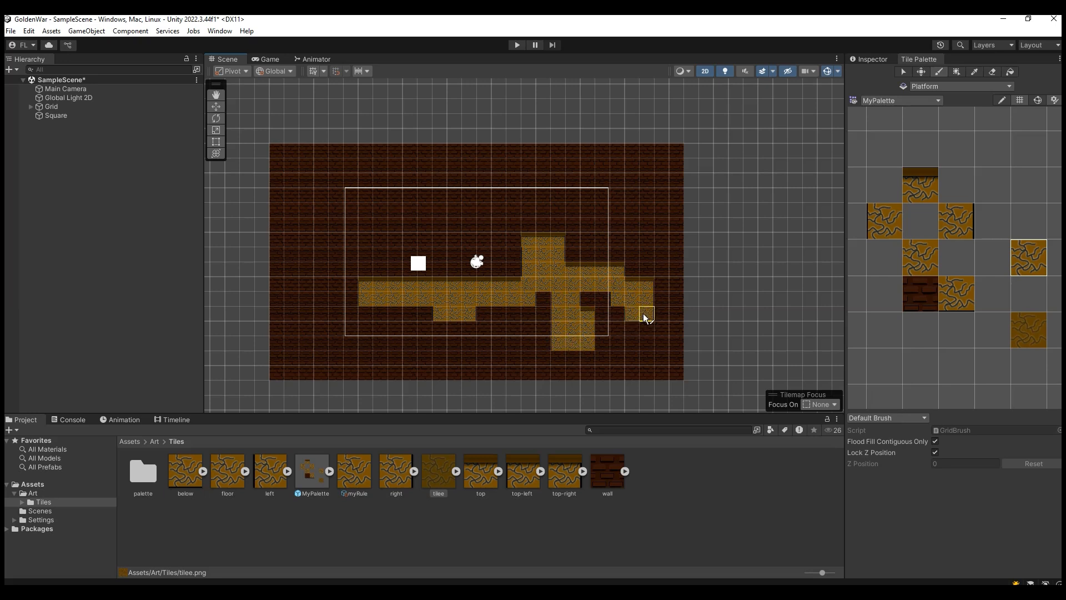
pyautogui.moveTo(461, 271); pyautogui.dragTo(472, 271)
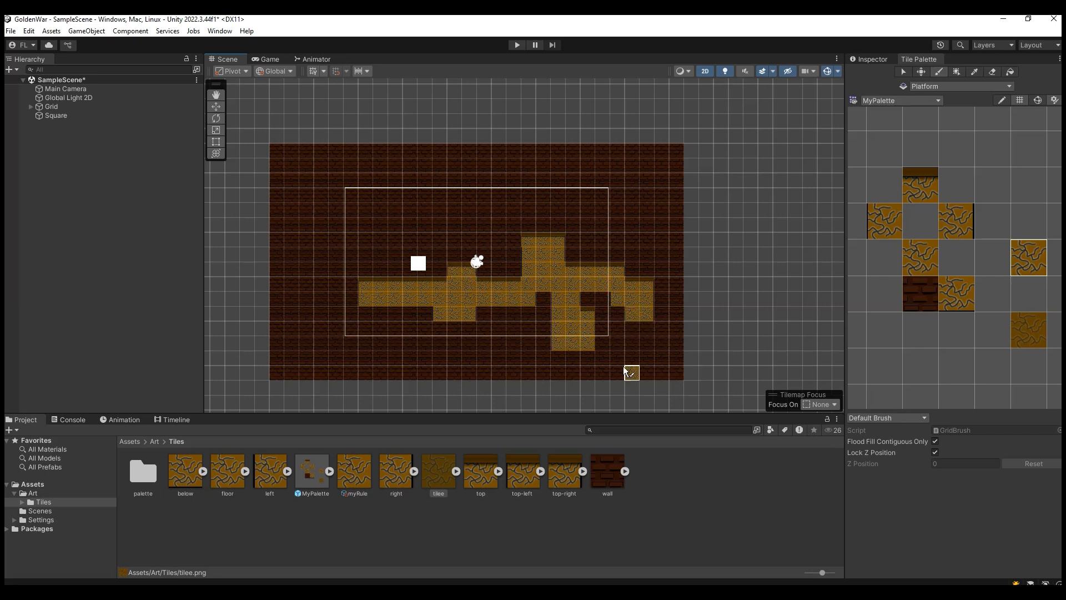
pyautogui.scroll(5, 505, 324)
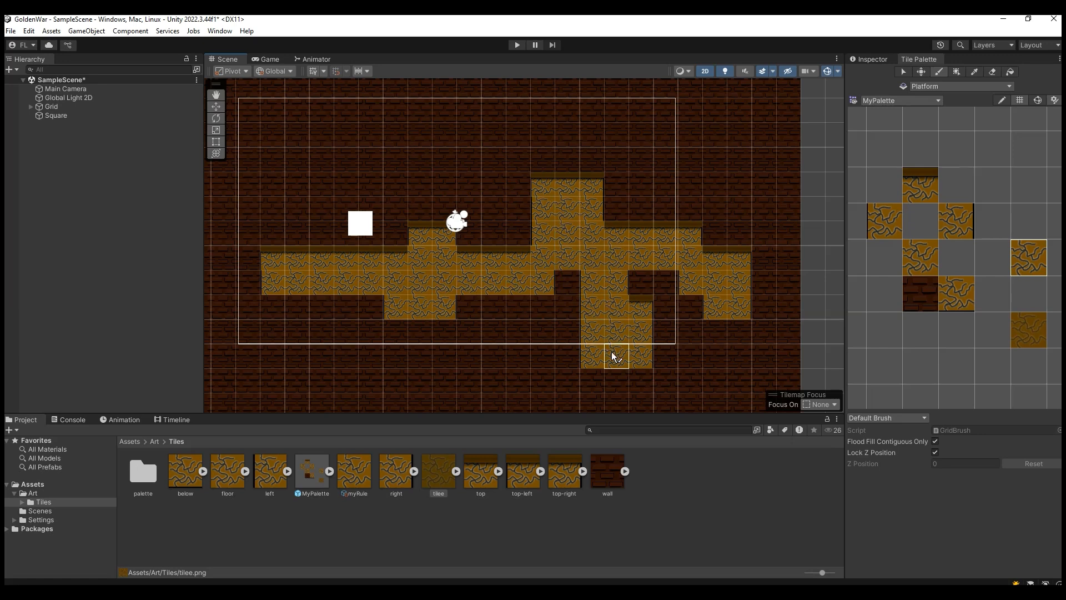
# Step: Set the first tiling rule of myRule to Random output and assign the tilee sprite to it
pyautogui.click(353, 477)
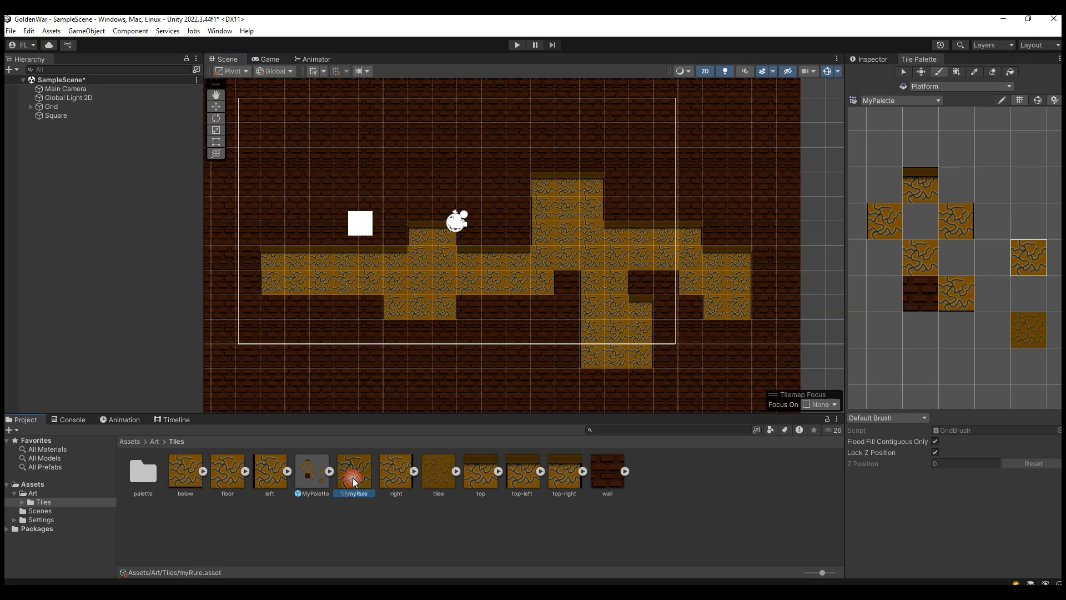
pyautogui.click(873, 59)
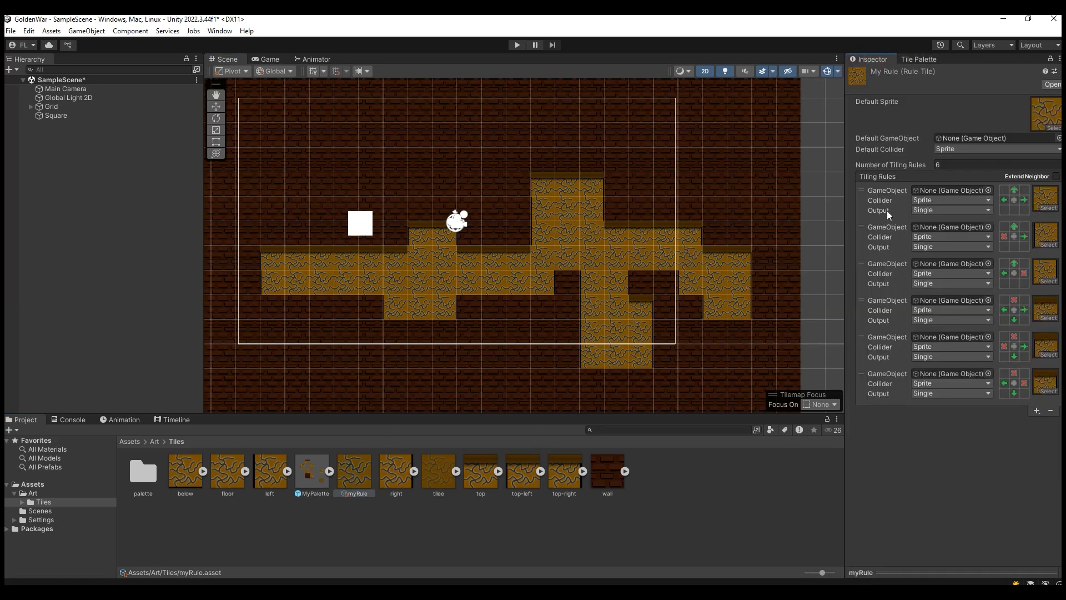
pyautogui.click(932, 211)
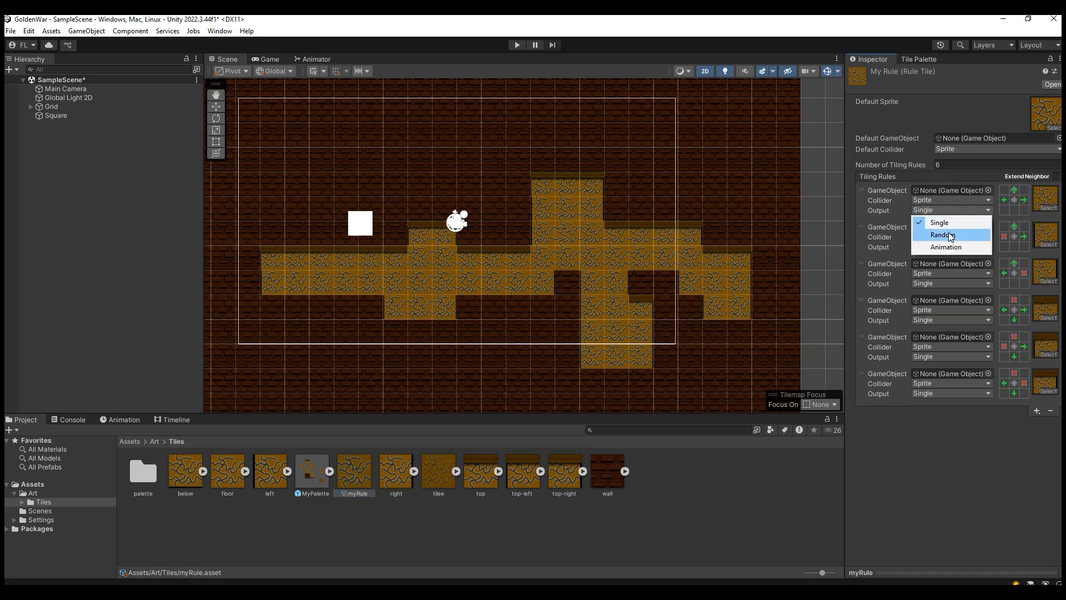
pyautogui.click(934, 234)
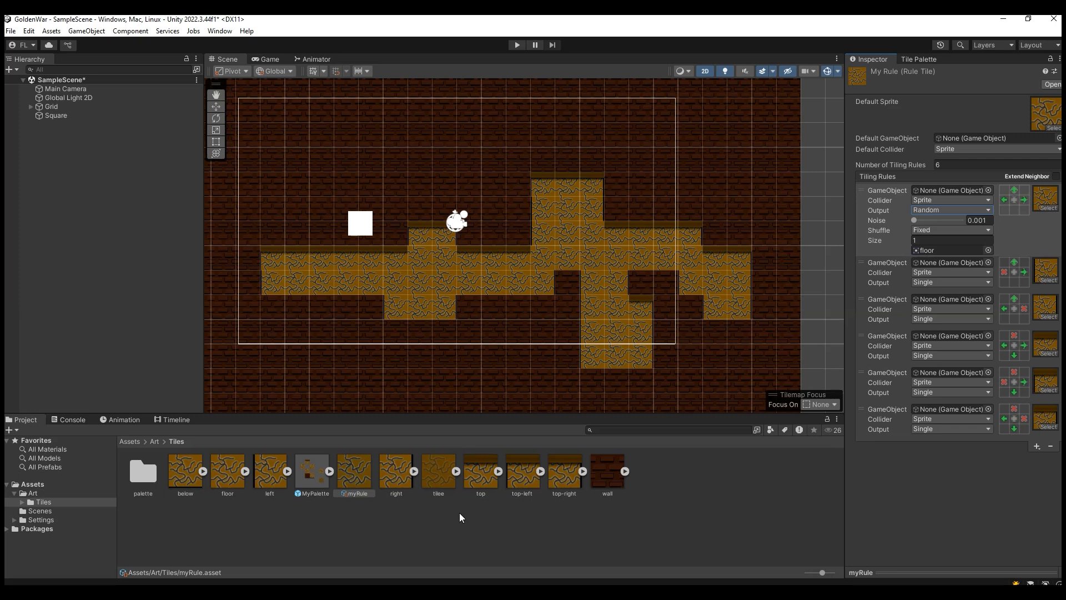
pyautogui.moveTo(437, 469); pyautogui.dragTo(938, 251)
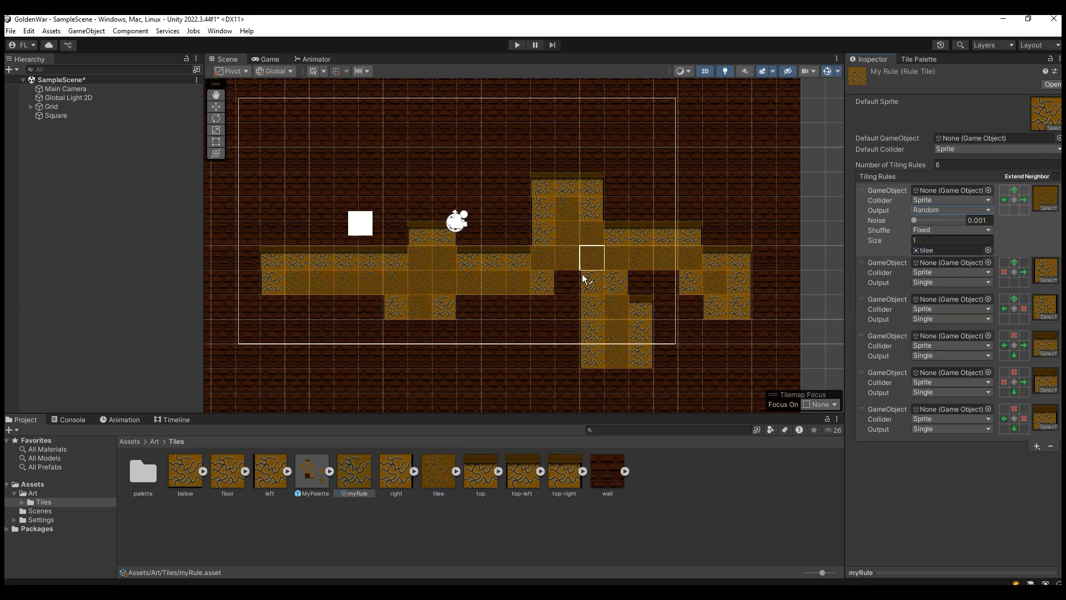
# Step: Try the DropdownArrow and Background sprites in the first tiling rule, finishing back on tilee
pyautogui.click(988, 250)
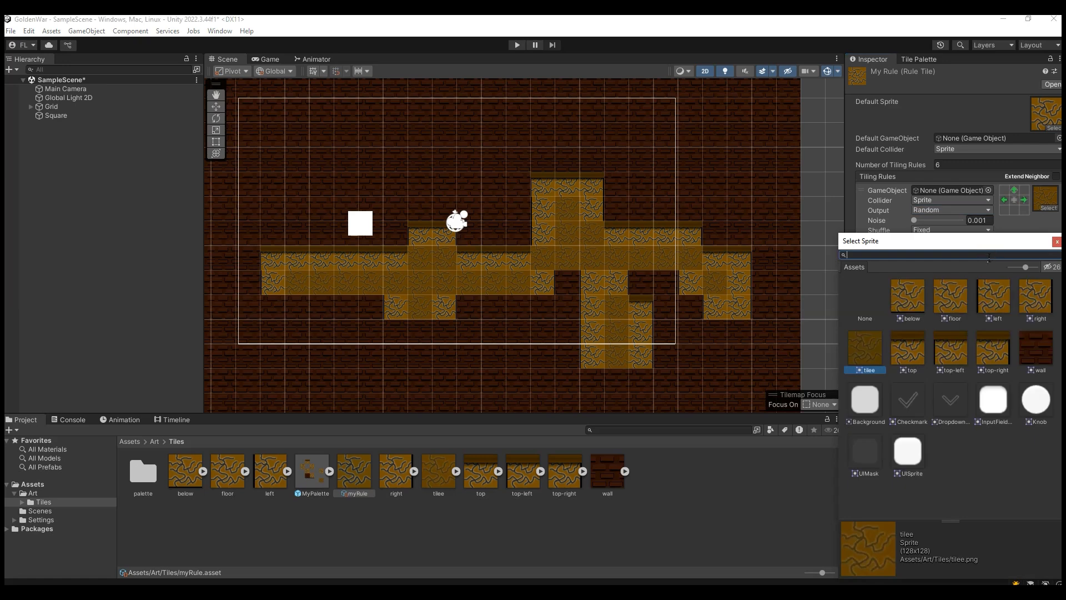
pyautogui.click(1038, 359)
pyautogui.click(977, 411)
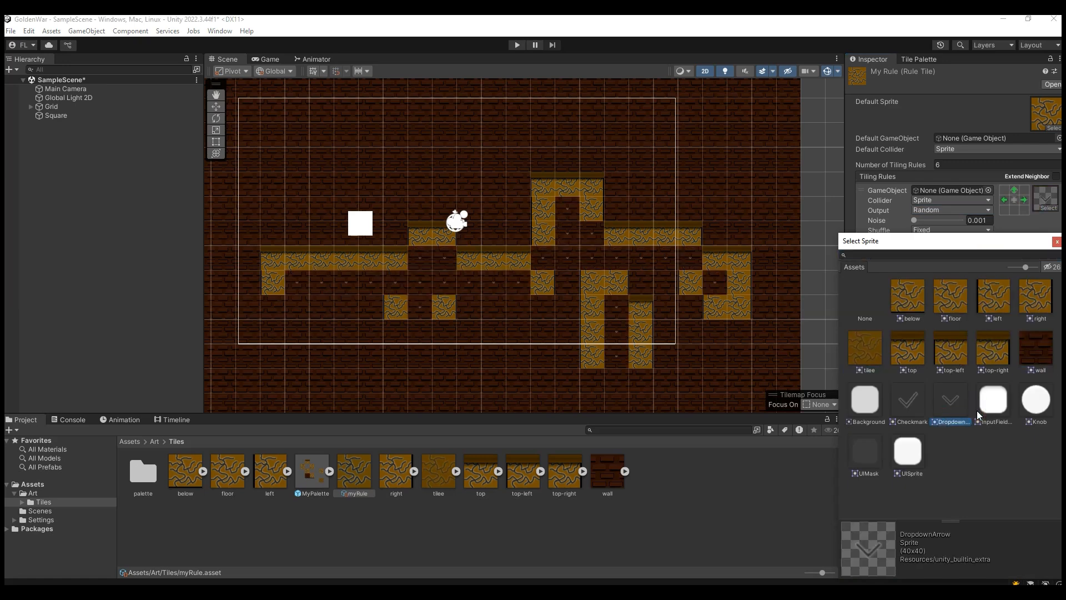
pyautogui.click(859, 421)
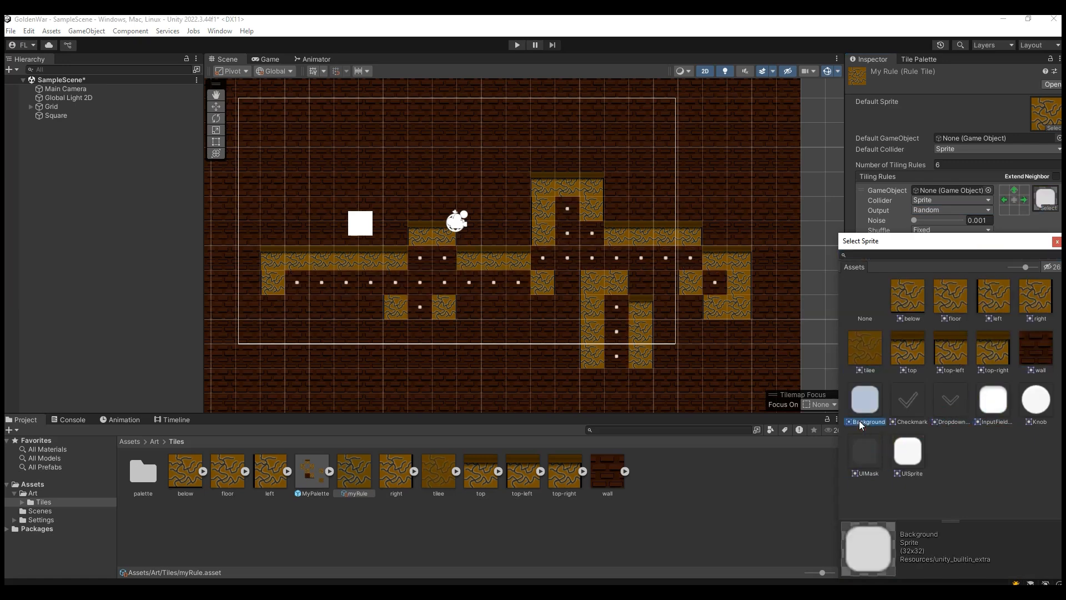
pyautogui.click(895, 378)
pyautogui.click(1056, 242)
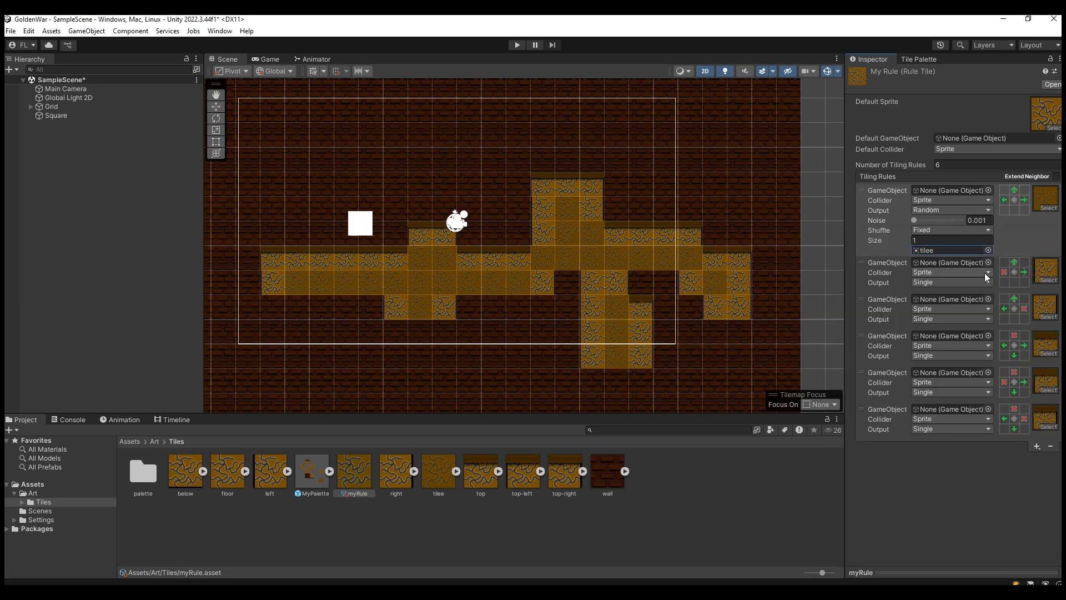
# Step: Try the Mirror Y and other Shuffle modes on the first tiling rule, finishing back on Fixed
pyautogui.click(934, 230)
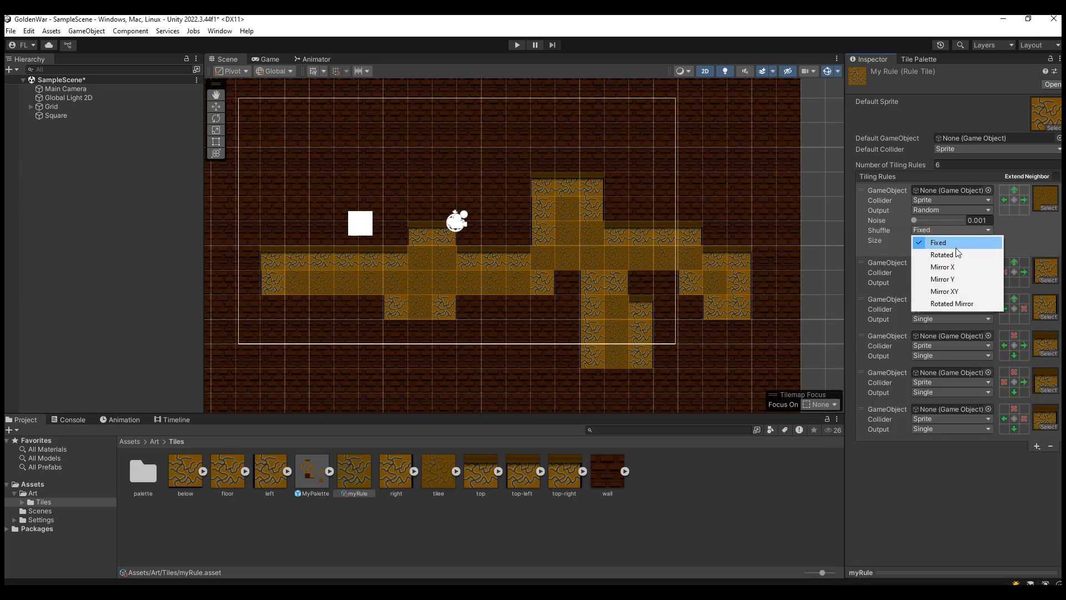
pyautogui.click(969, 254)
pyautogui.click(939, 230)
pyautogui.click(960, 276)
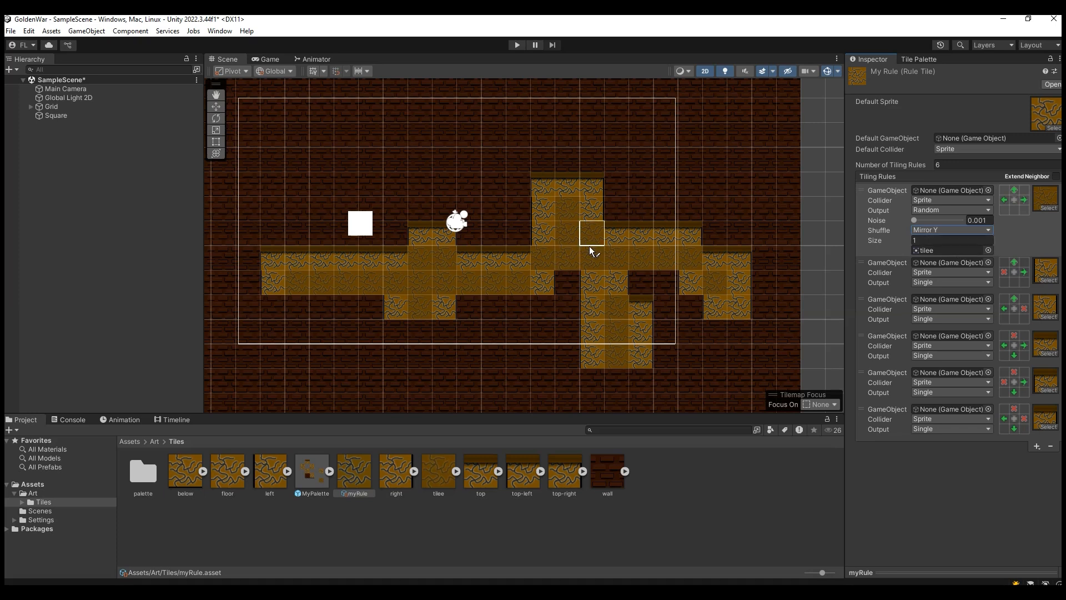
pyautogui.click(938, 230)
pyautogui.click(952, 303)
pyautogui.click(951, 233)
pyautogui.click(948, 239)
# Step: Replace the first tiling rule's sprite with floor and return its output to Single
pyautogui.click(989, 250)
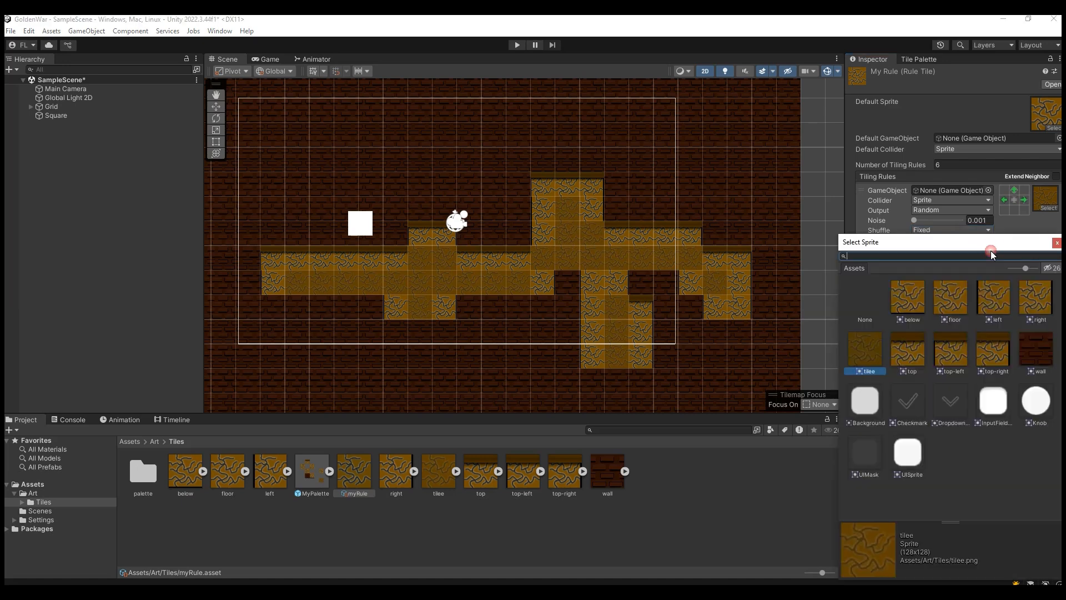
pyautogui.click(870, 302)
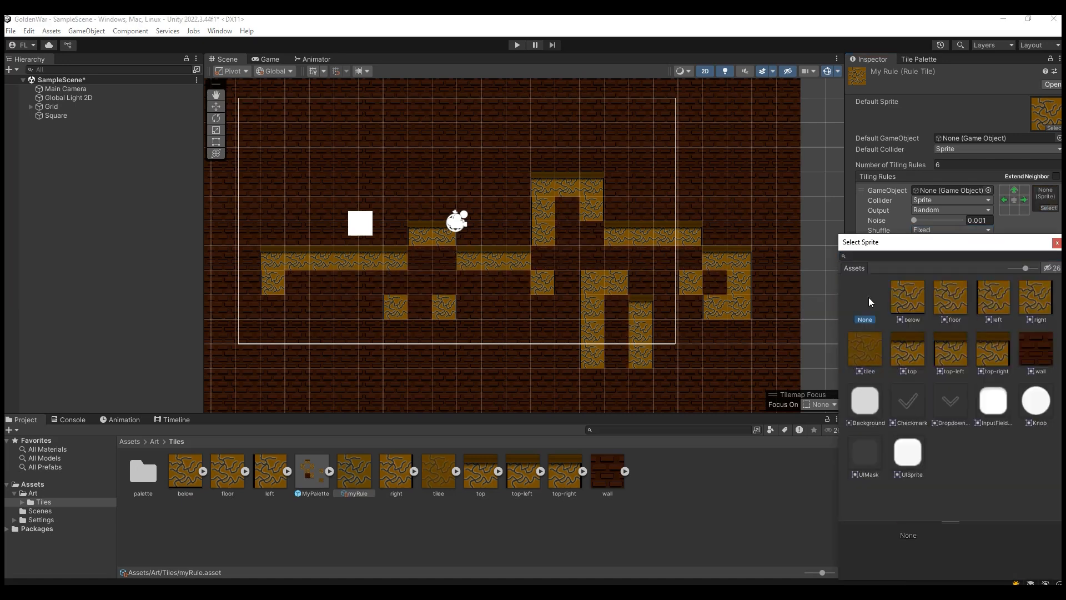
pyautogui.click(1057, 243)
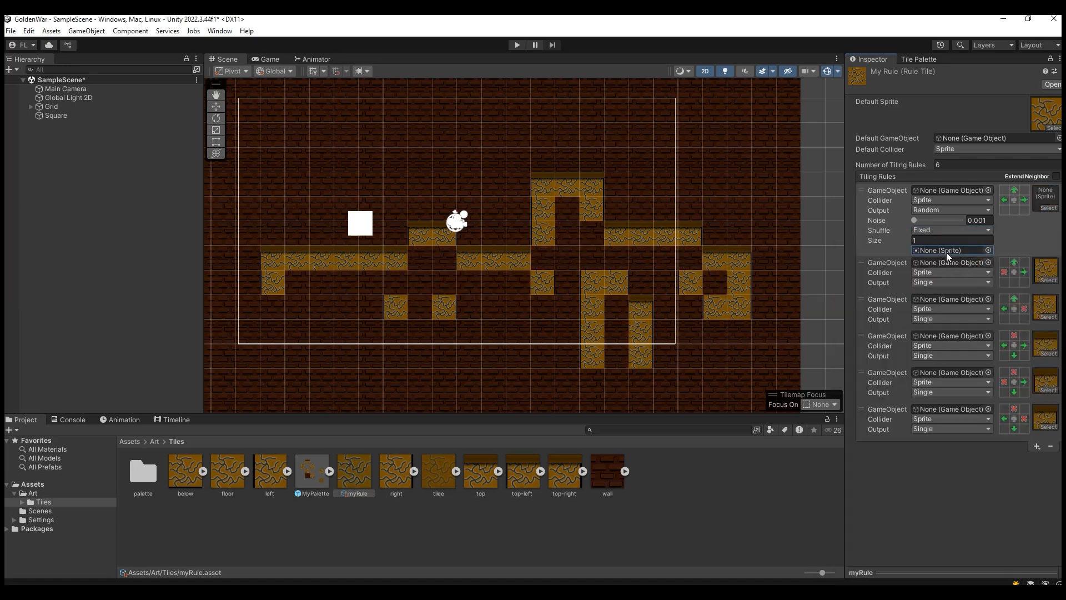
pyautogui.moveTo(228, 471); pyautogui.dragTo(951, 250)
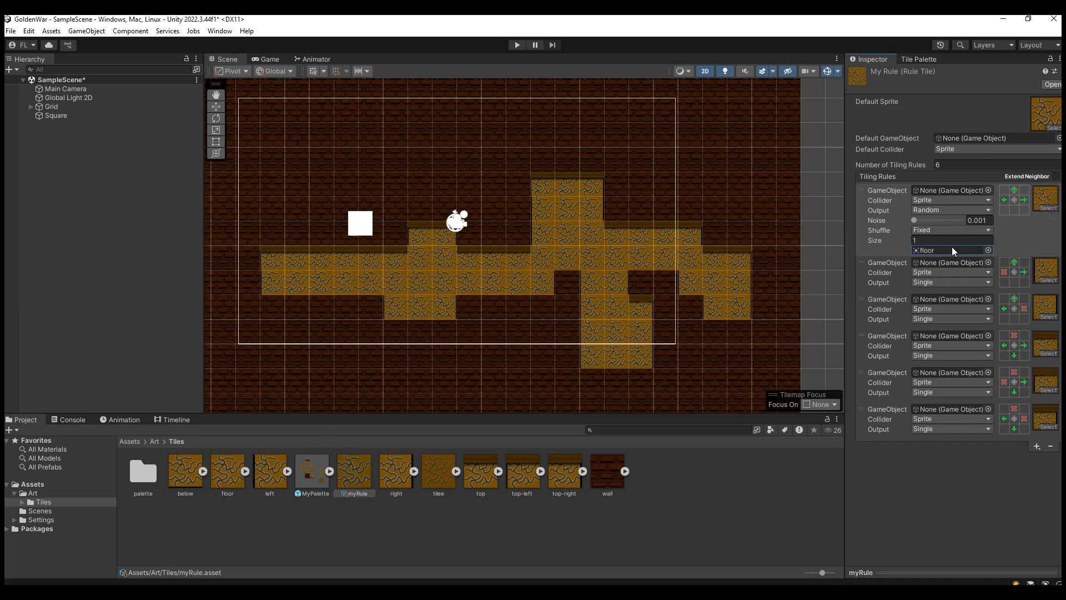
pyautogui.click(934, 210)
pyautogui.click(935, 220)
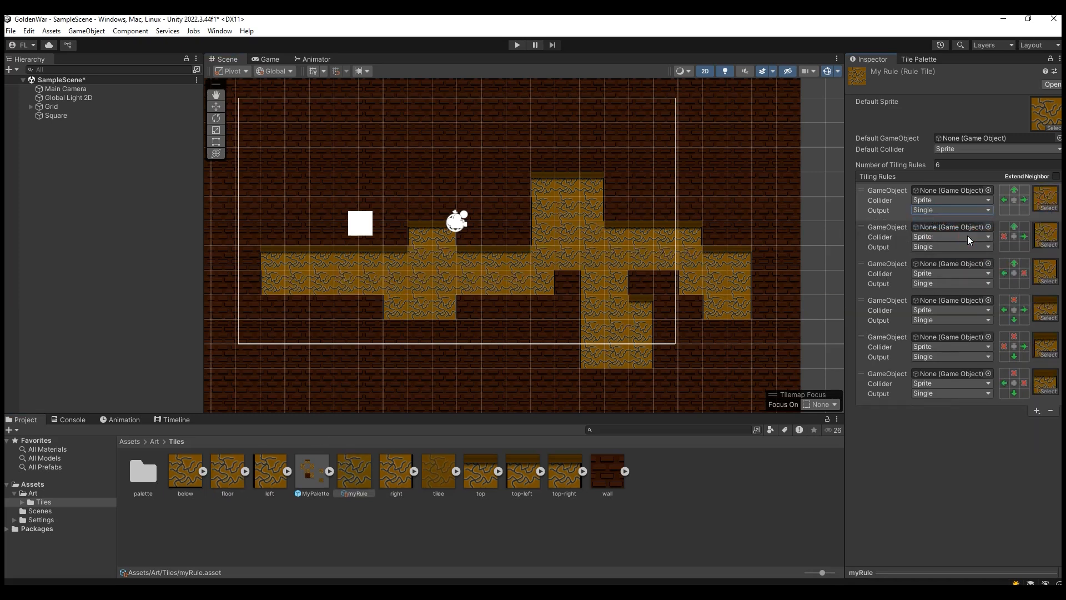
# Step: Extend the platform with more myRule tiles along its underside, reaching down and to the left
pyautogui.moveTo(695, 344)
pyautogui.mouseDown()
pyautogui.moveTo(715, 350)
pyautogui.moveTo(531, 351)
pyautogui.mouseUp()
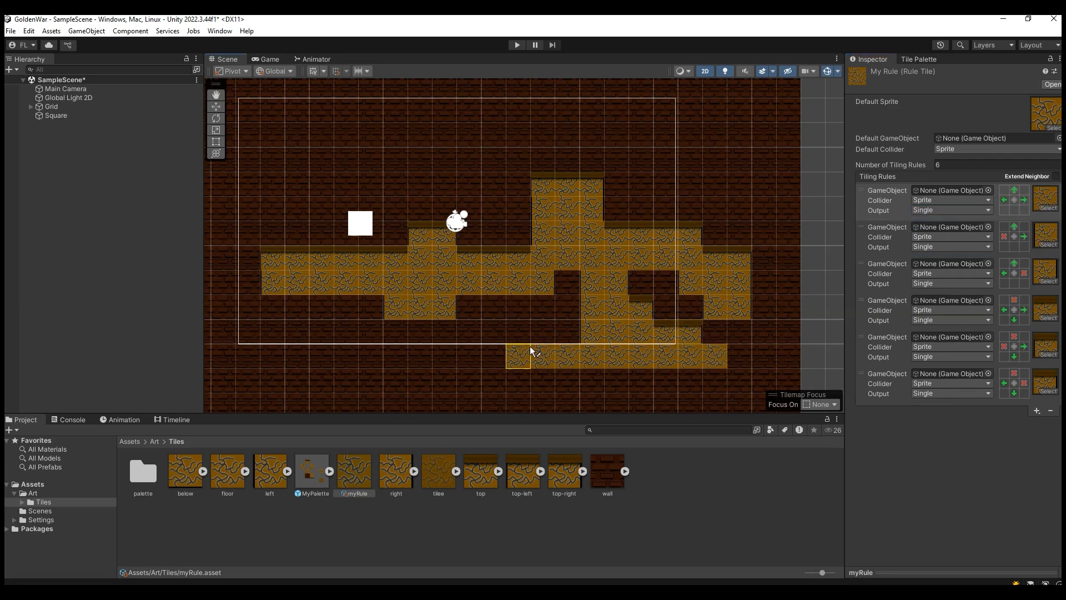
pyautogui.moveTo(483, 357)
pyautogui.mouseDown()
pyautogui.moveTo(493, 376)
pyautogui.moveTo(543, 370)
pyautogui.mouseUp()
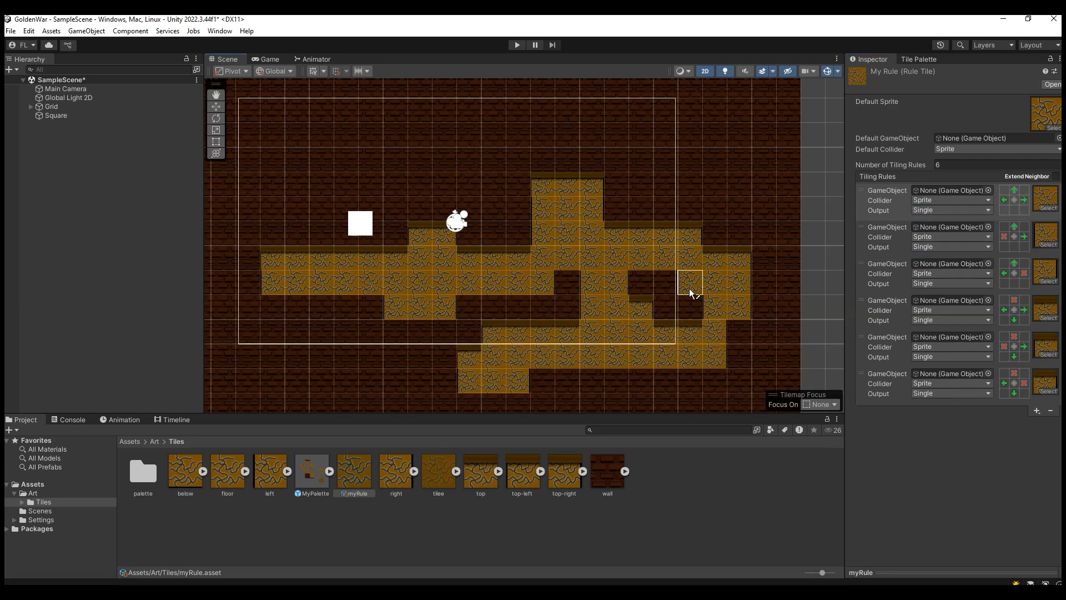
# Step: Pick the tilee tile in MyPalette as the brush and select the Platform tilemap under Grid
pyautogui.click(920, 61)
pyautogui.moveTo(435, 477); pyautogui.dragTo(1026, 334)
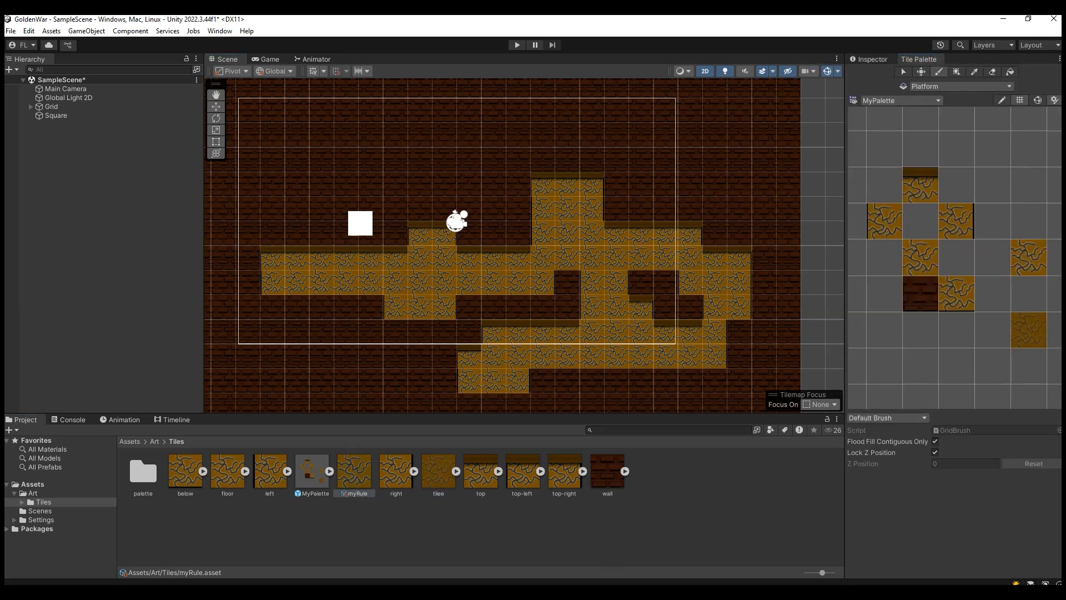
pyautogui.click(1024, 332)
pyautogui.click(30, 106)
pyautogui.click(69, 115)
pyautogui.click(78, 122)
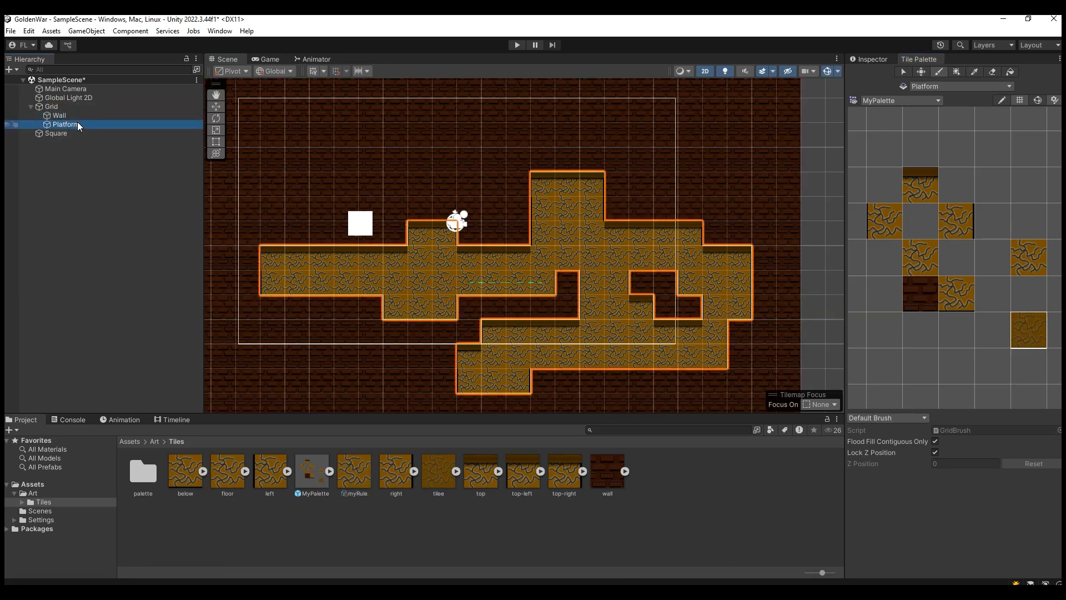
pyautogui.click(84, 118)
pyautogui.click(86, 125)
# Step: Open the tiling rules of the myRule asset for inspection
pyautogui.click(876, 59)
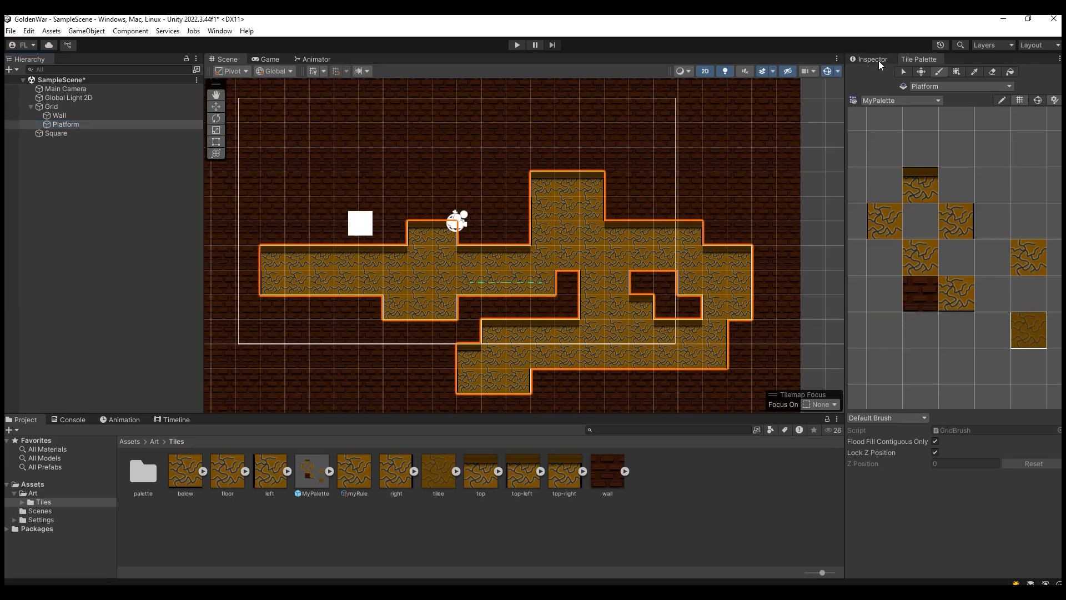
pyautogui.click(356, 466)
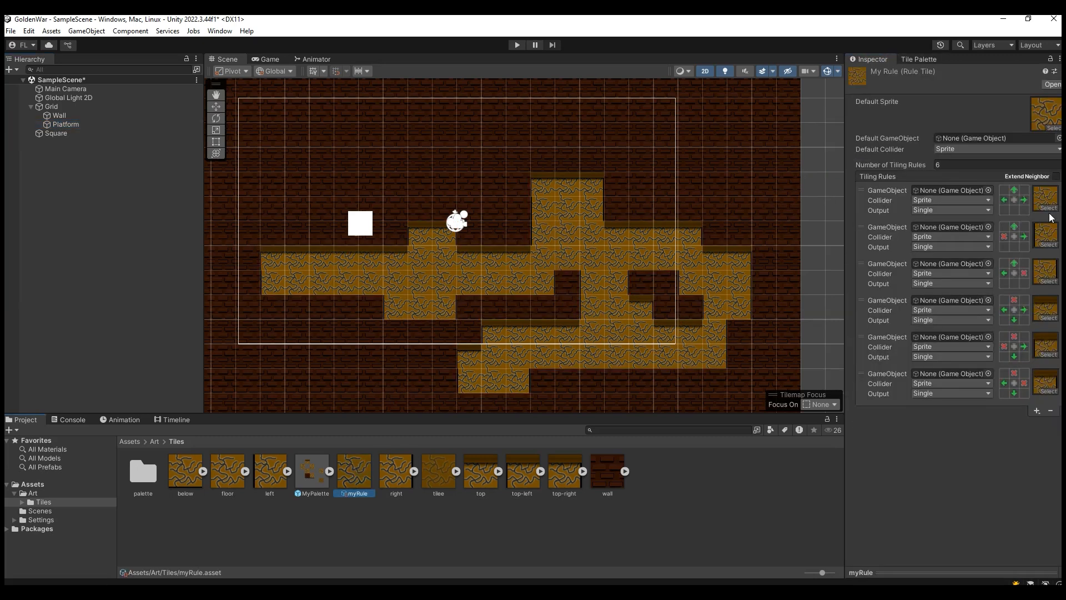